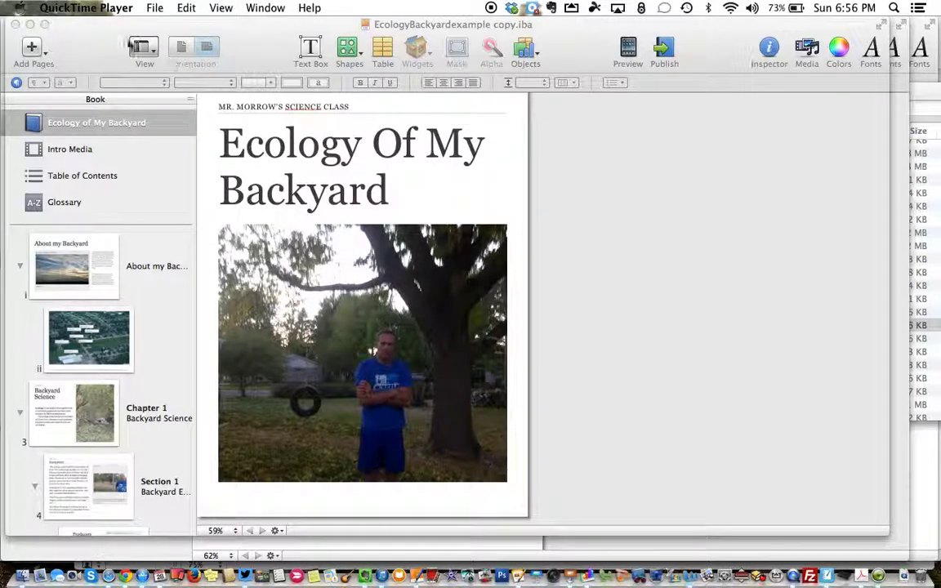
Bring the iBooks Author window with the Ecology Of My Backyard book in front of QuickTime Player
left_click(69, 24)
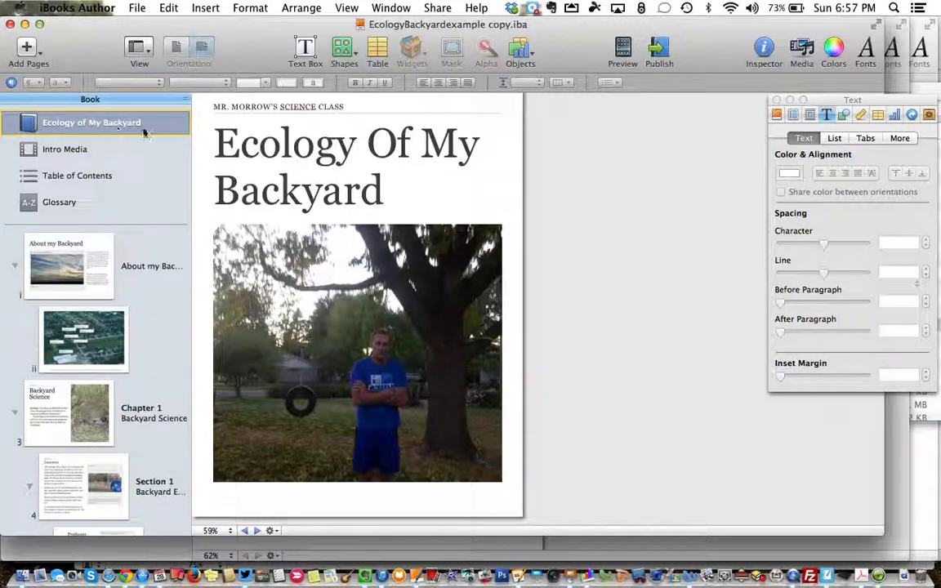
Play the intro movie, page through the table of contents and glossary, then open About my Backyard
left_click(78, 151)
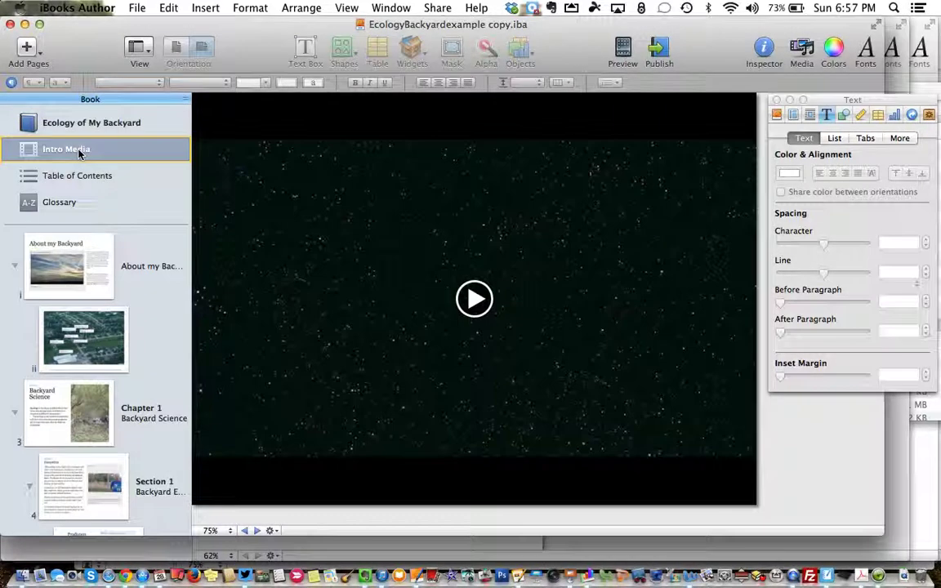
left_click(477, 301)
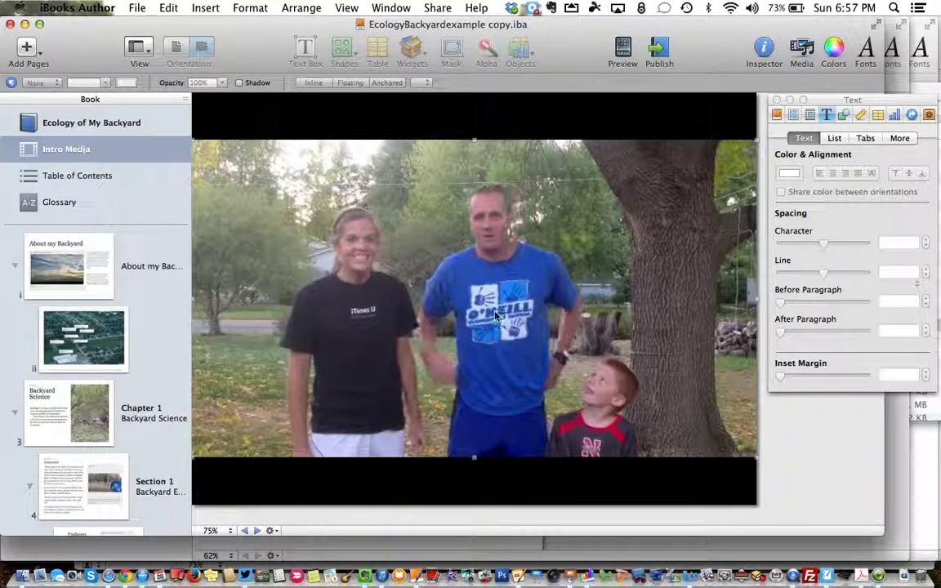
left_click(112, 177)
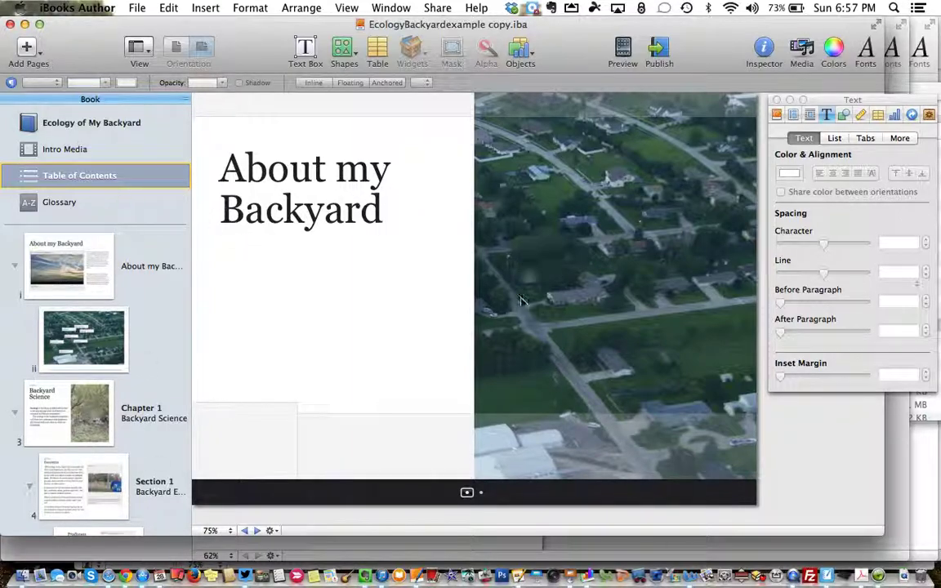
left_click(480, 493)
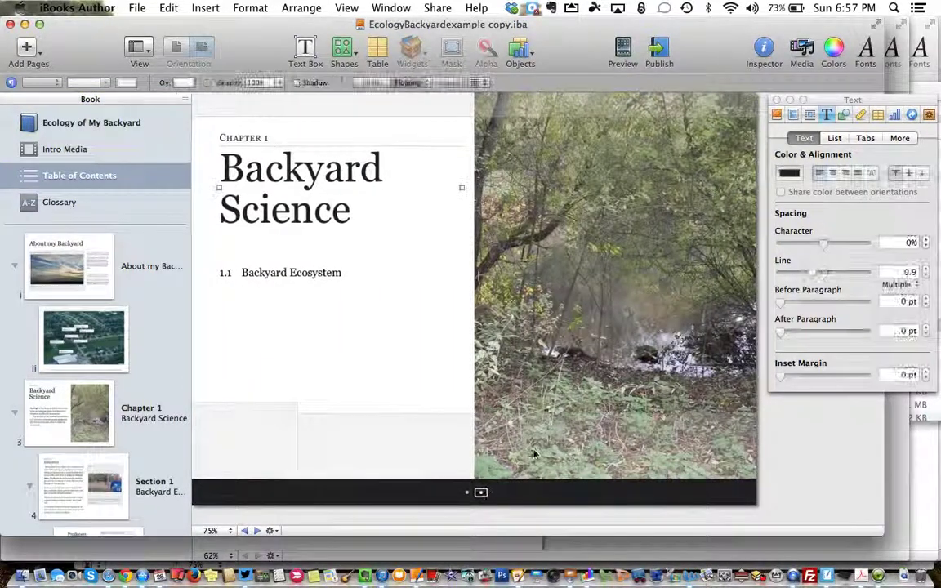
left_click(67, 204)
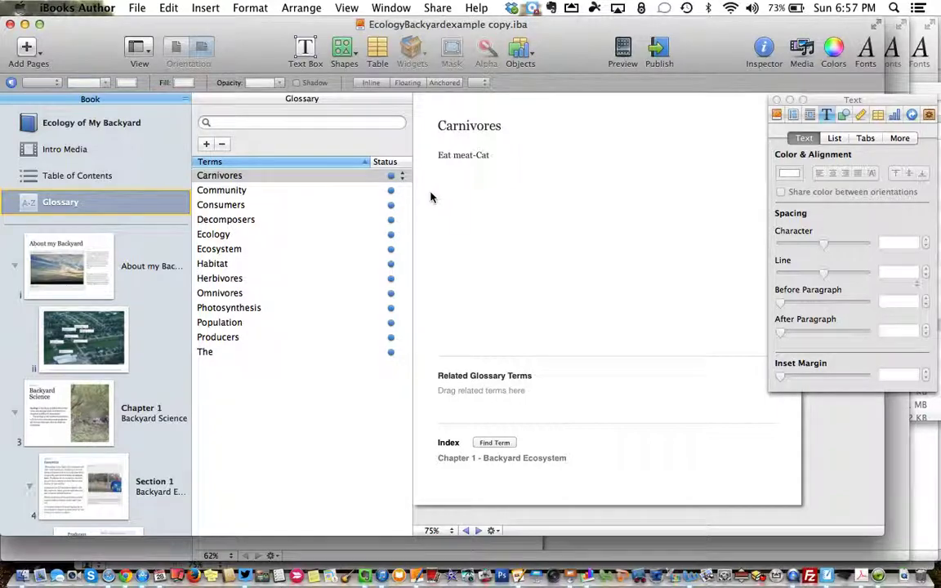
left_click(73, 265)
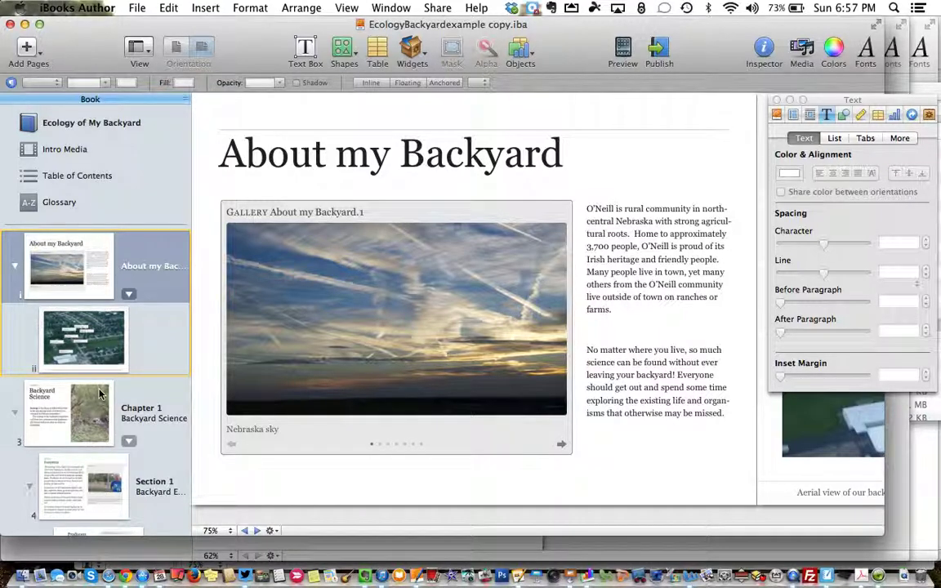
Collapse and expand the About my Backyard and Chapter 1 sections in the Book sidebar
scroll(99, 393, "down", 5)
scroll(99, 392, "up", 2)
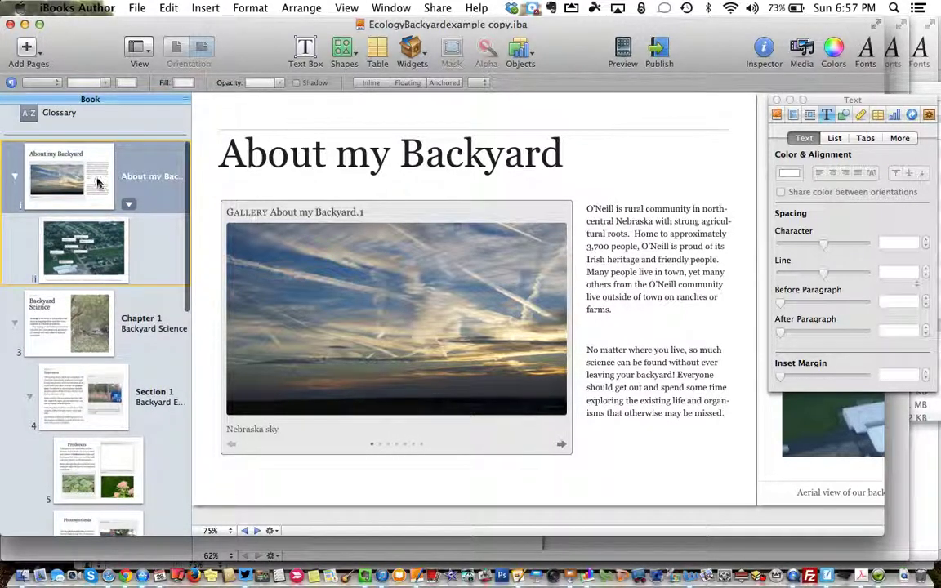
left_click(14, 178)
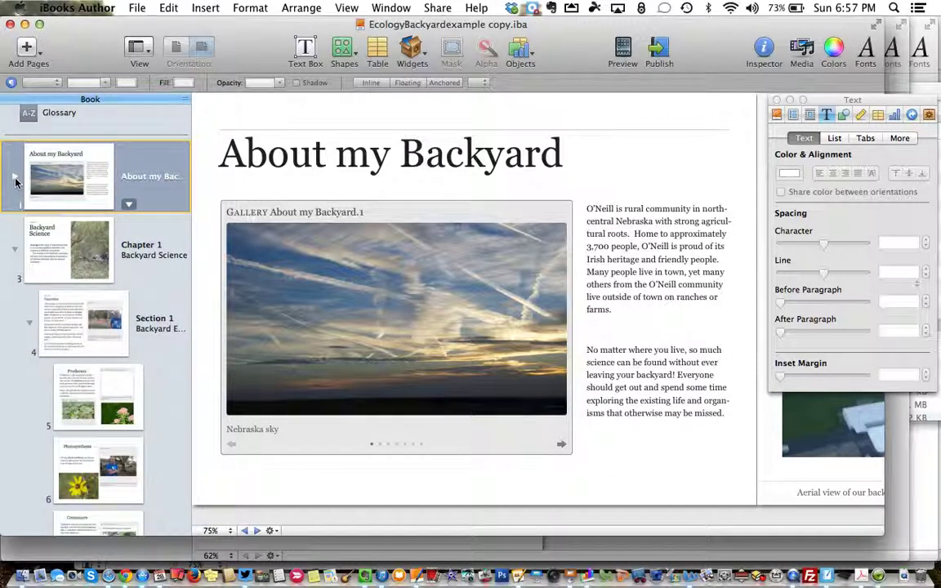
left_click(14, 249)
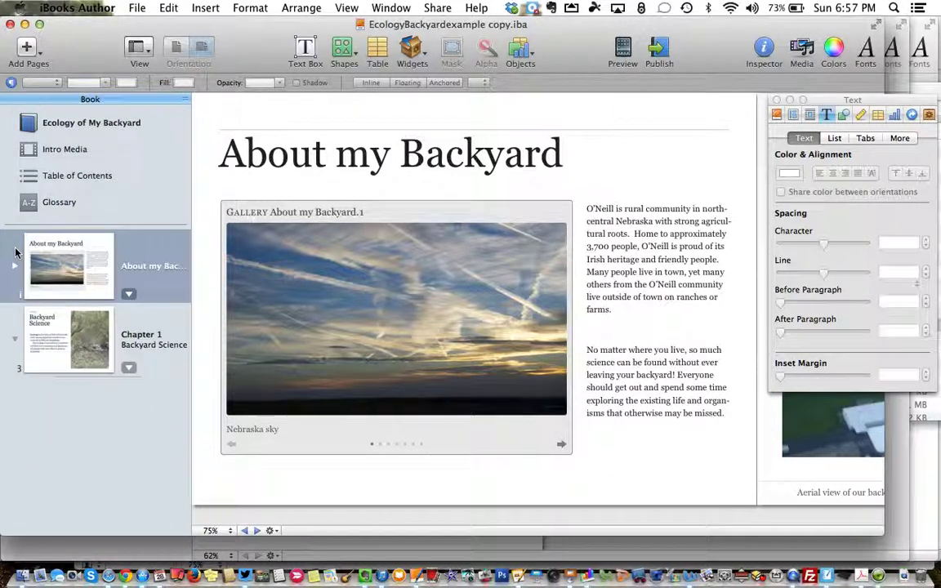
left_click(15, 339)
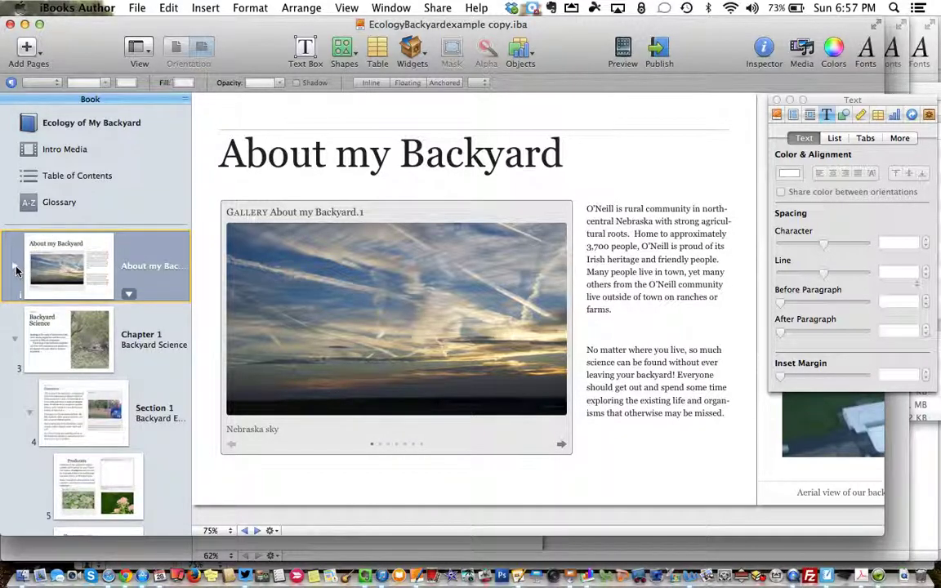
left_click(15, 266)
left_click(15, 265)
left_click(16, 341)
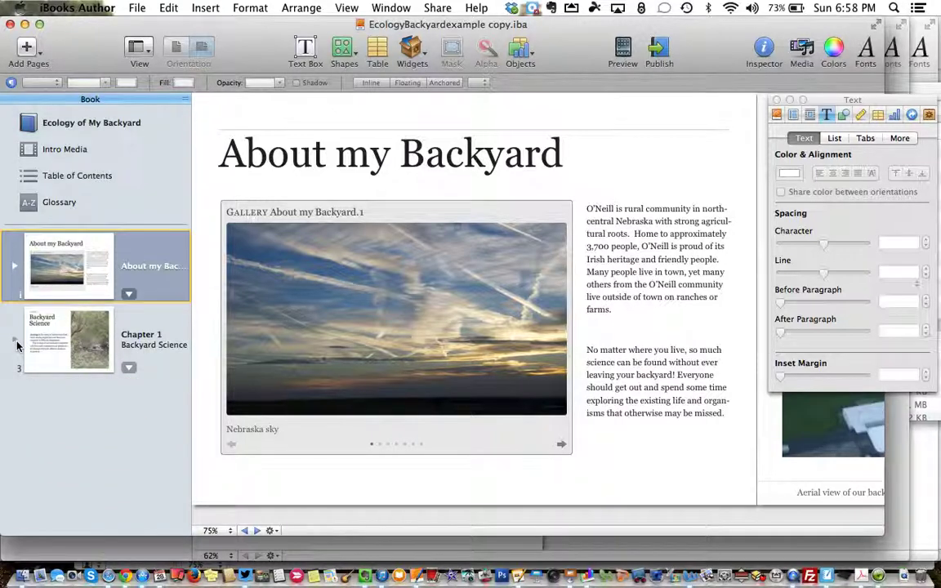
left_click(16, 341)
scroll(94, 327, "down", 3)
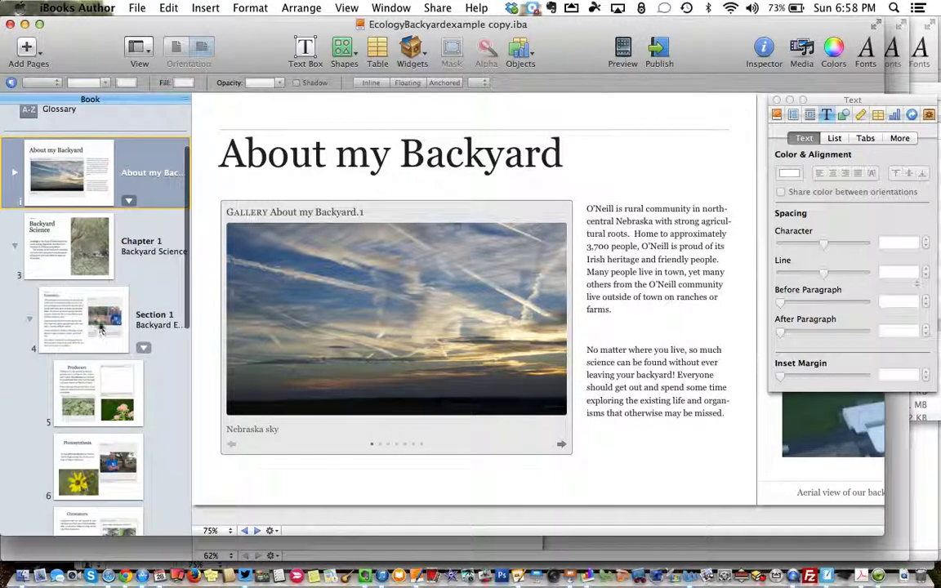
Reveal Section 1's pages, view the Producers page, then go to Chapter 1 Backyard Science
left_click(98, 313)
left_click(101, 386)
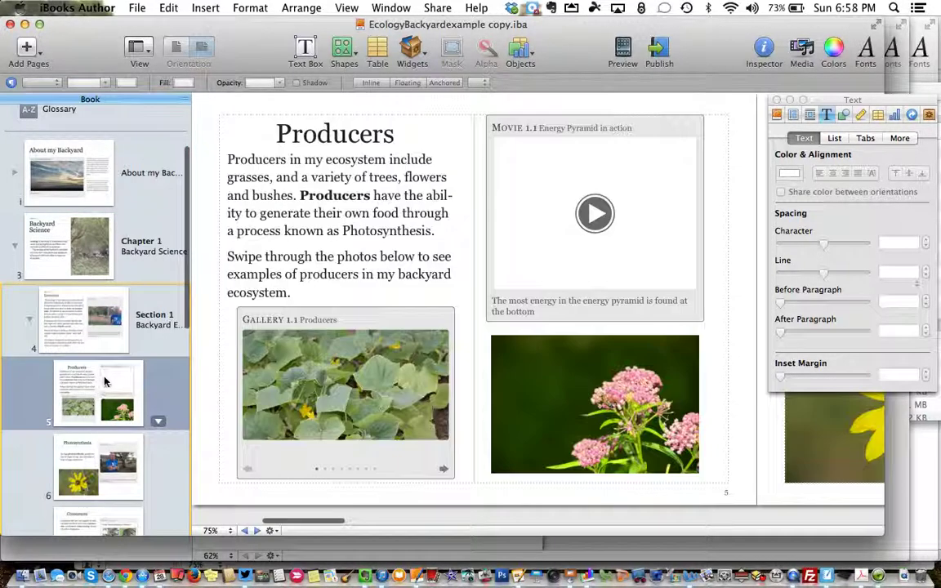
scroll(130, 302, "down", 5)
scroll(131, 303, "up", 4)
scroll(122, 367, "up", 3)
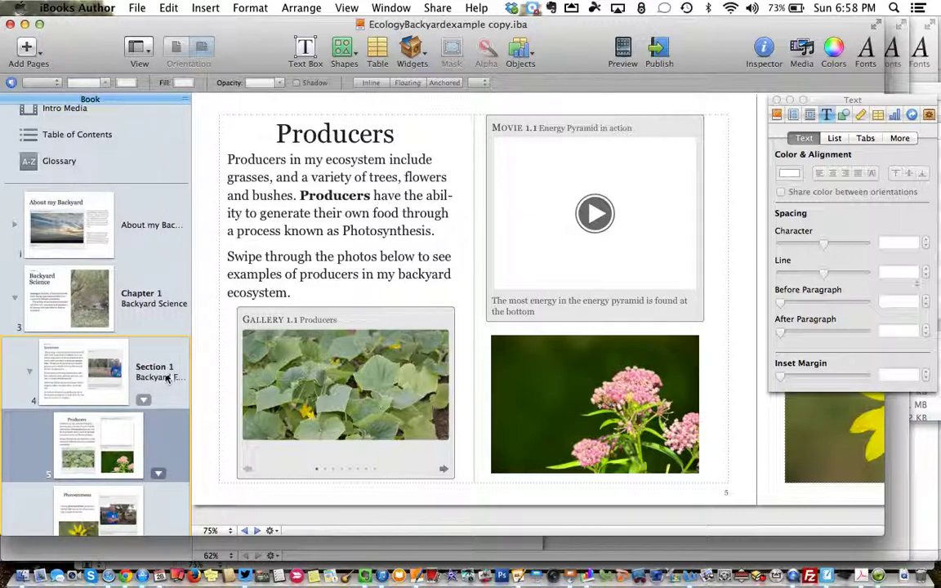
left_click(150, 307)
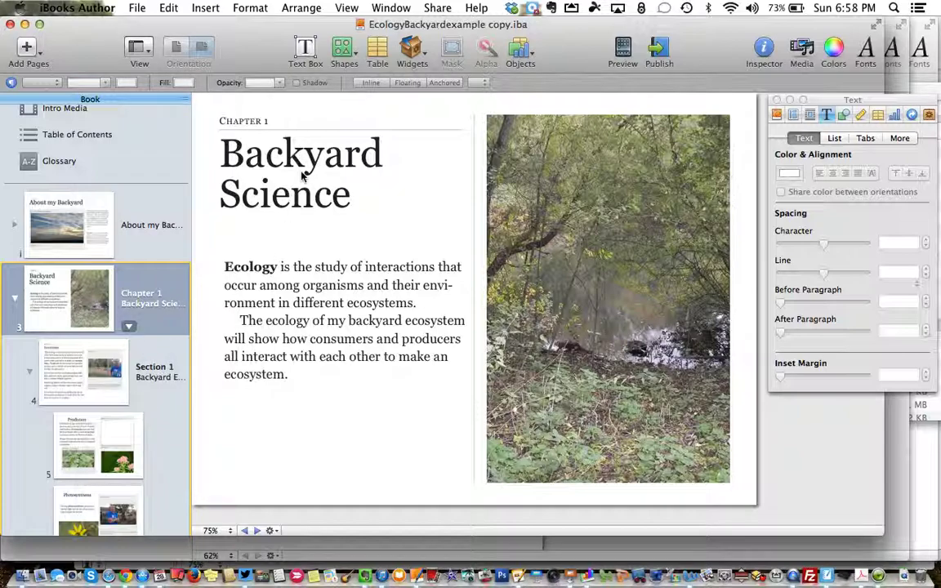
Go to the Section 1 Ecosystem page and play, then stop, the Producers video
left_click(245, 174)
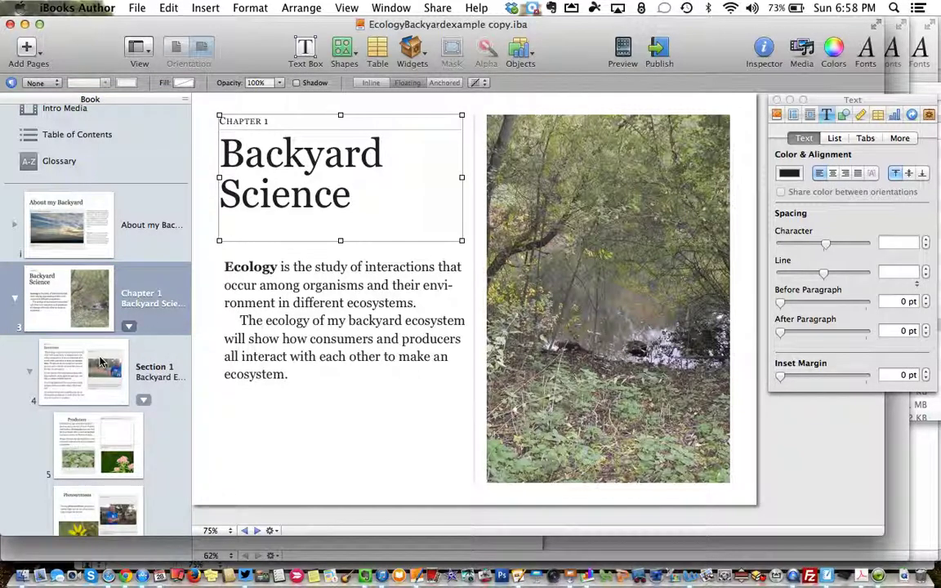
scroll(100, 362, "down", 3)
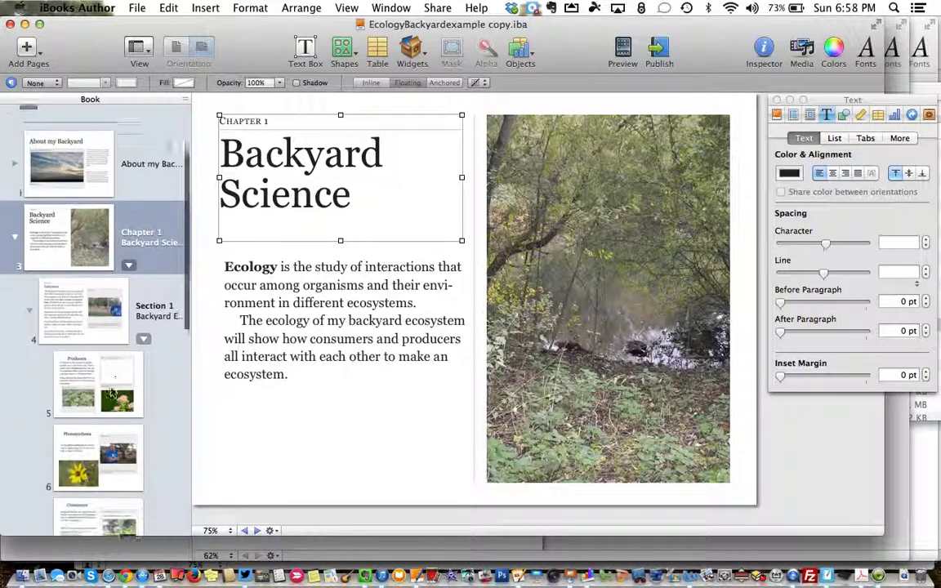
left_click(73, 237)
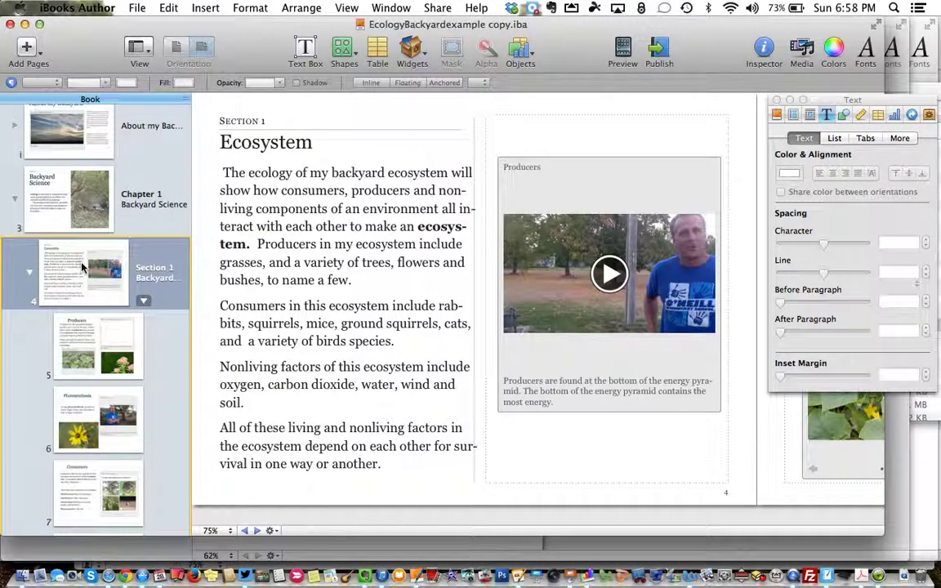
left_click(618, 373)
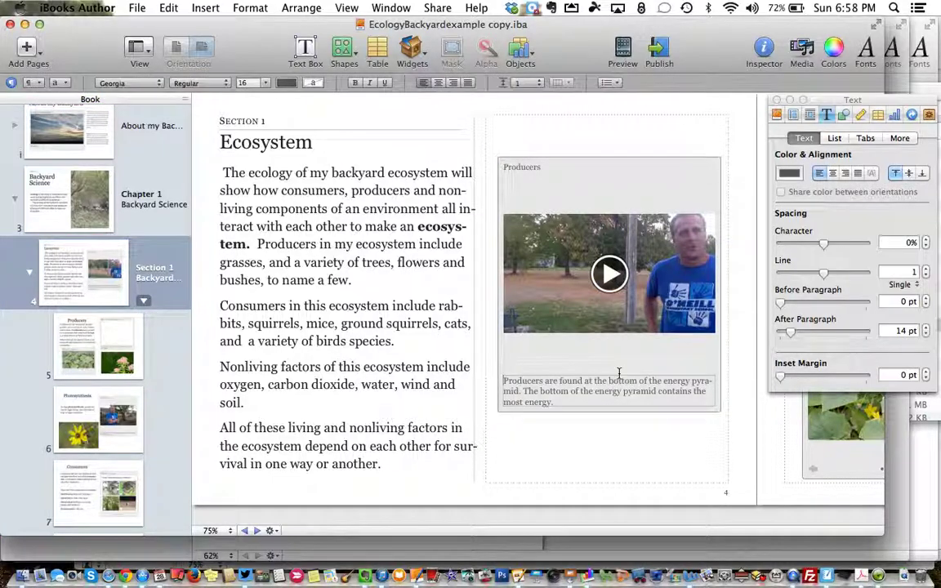
left_click(609, 282)
left_click(609, 275)
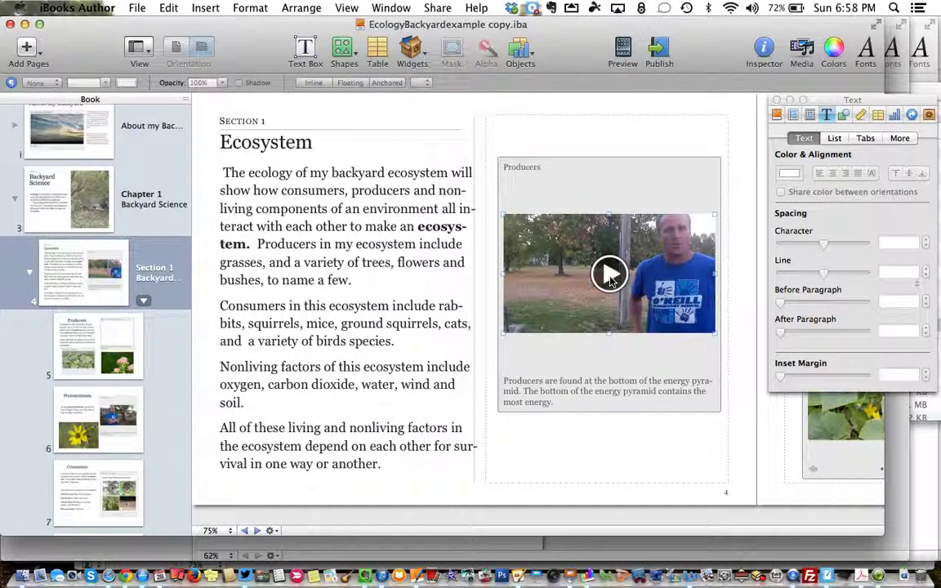
Step through the Producers, Habitat and Consumers review quiz pages
scroll(89, 327, "down", 3)
left_click(90, 245)
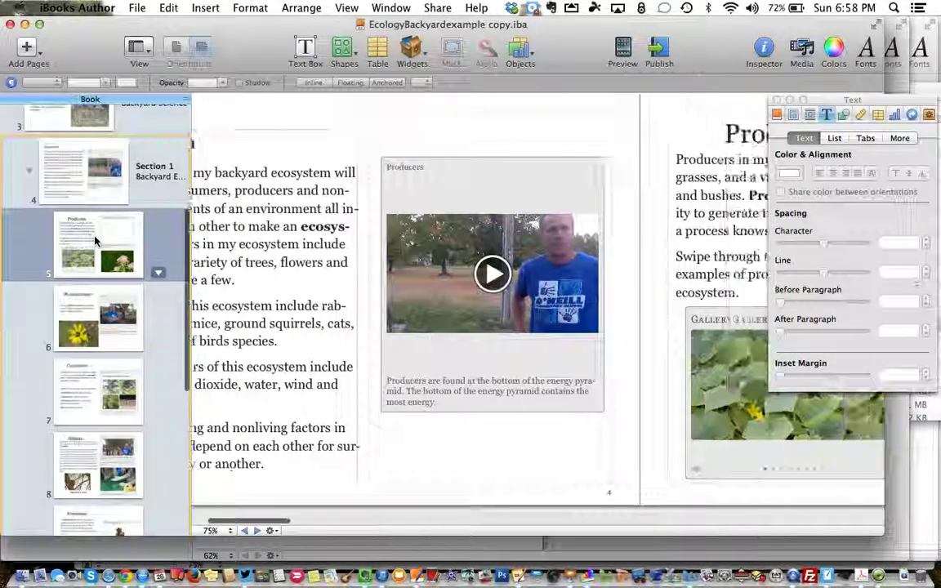
scroll(85, 362, "down", 3)
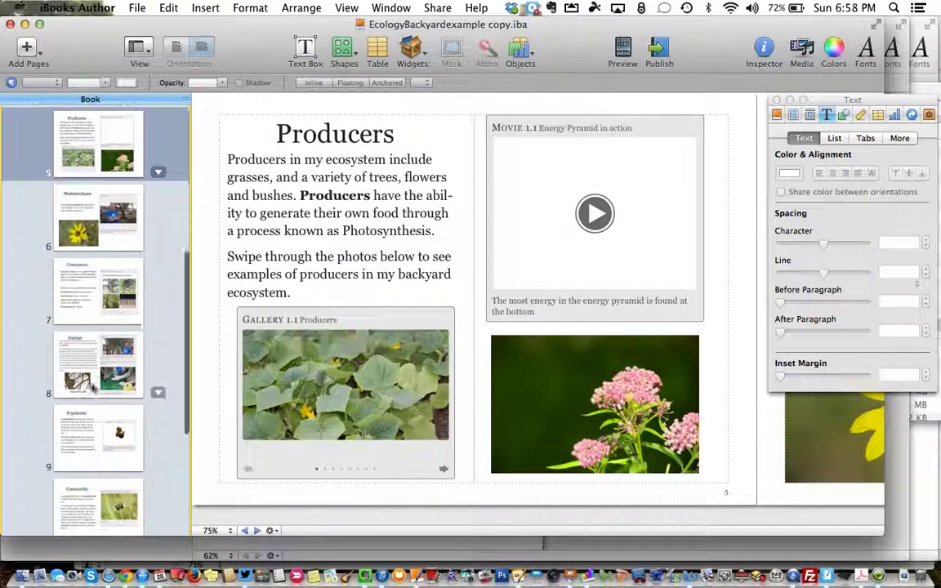
left_click(91, 353)
scroll(91, 353, "down", 2)
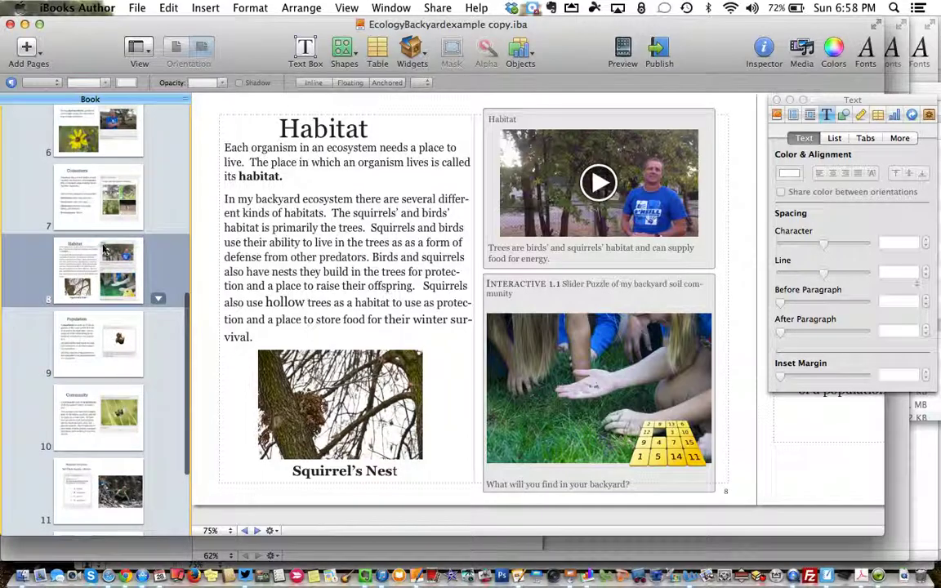
left_click(102, 206)
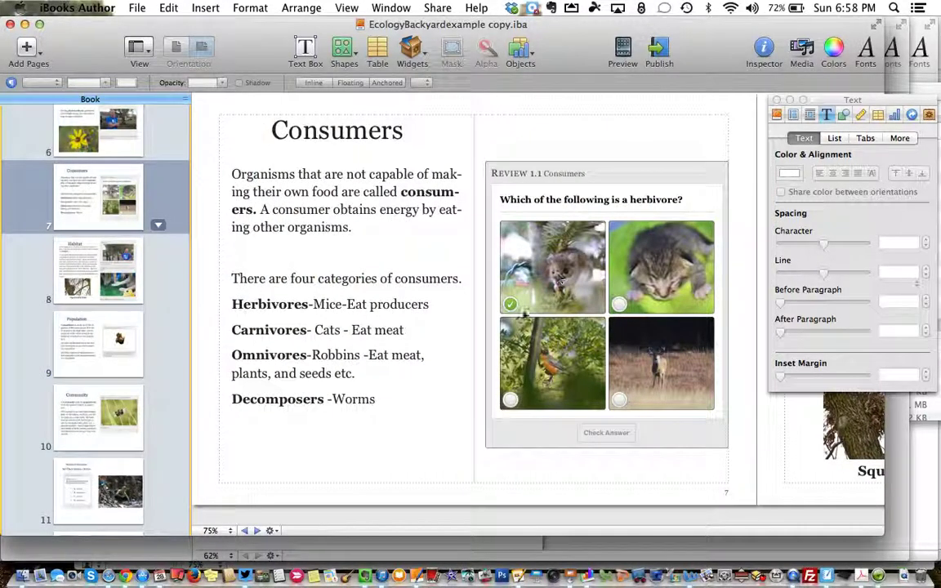
View the Community gallery, review questions and photo collage pages, ending on Our Backyard Ecosystem
scroll(108, 308, "down", 4)
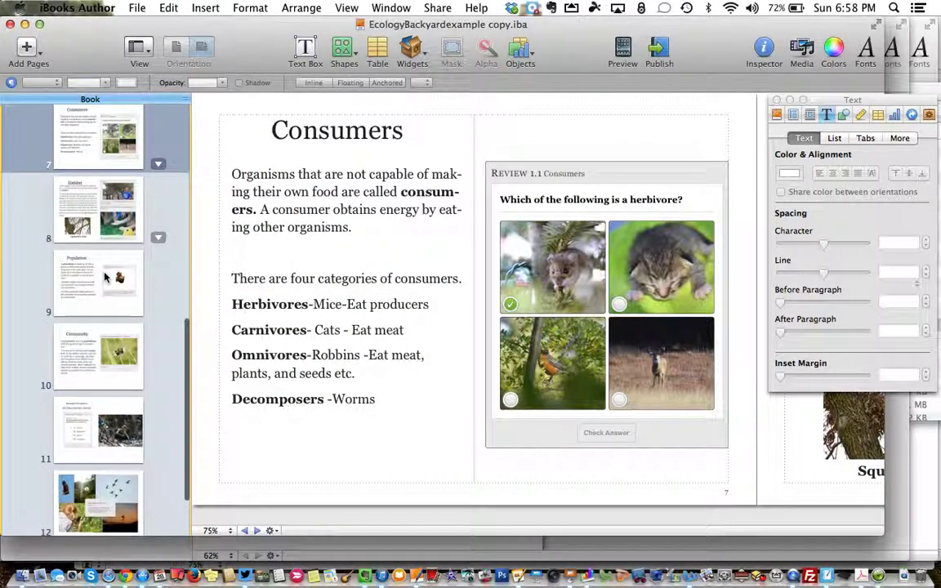
left_click(89, 288)
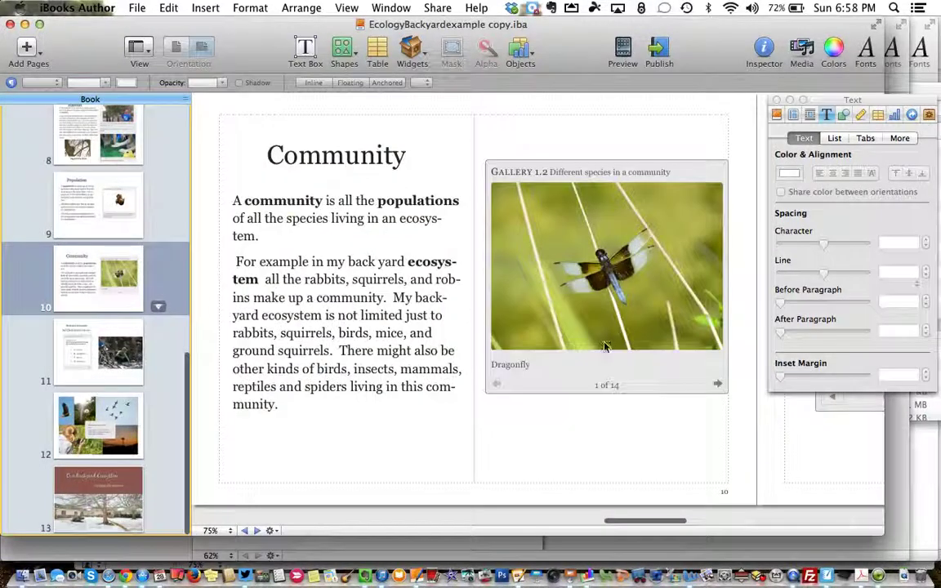
left_click(110, 356)
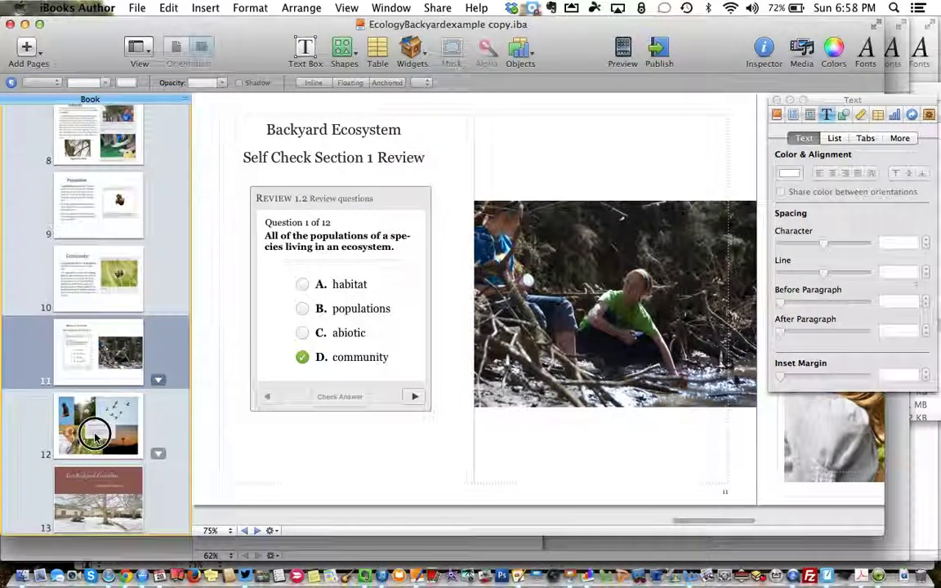
left_click(95, 430)
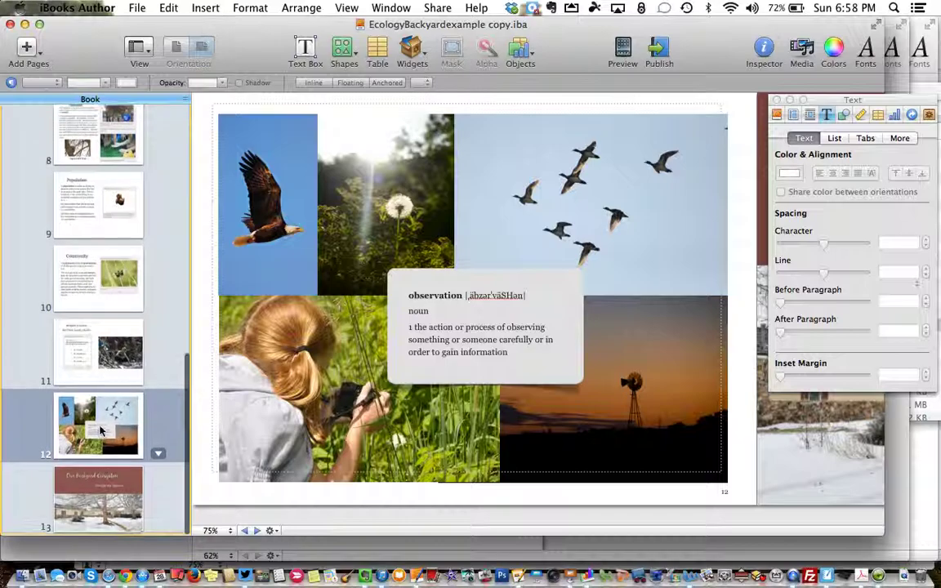
left_click(102, 495)
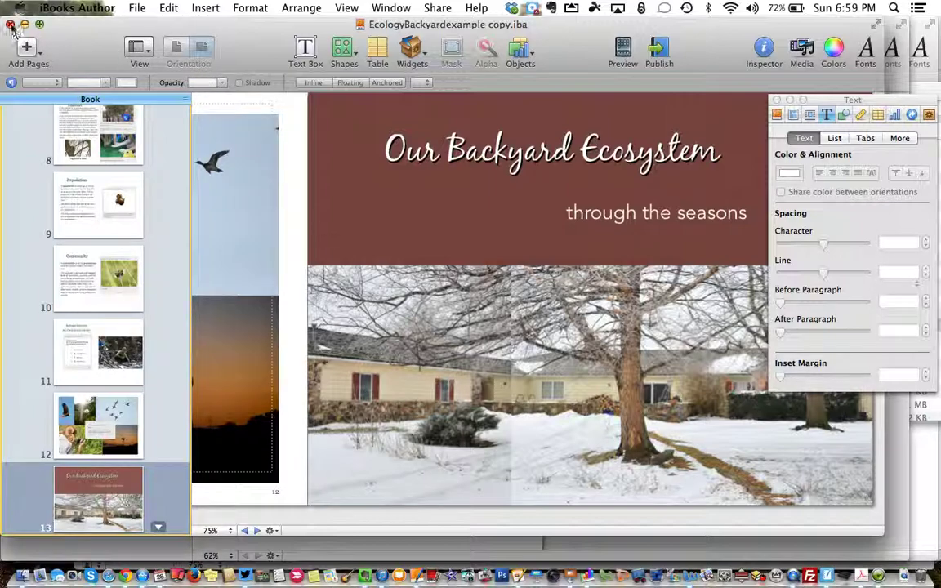
Switch to the Template iBook Life Sci Outline 2014 book and select its DOLOR SET AMET footer
left_click(394, 8)
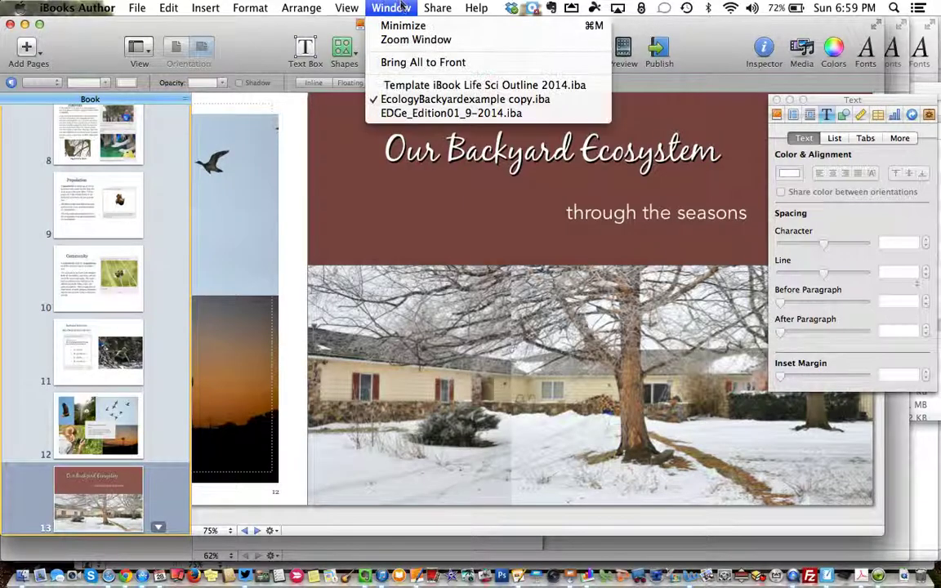
left_click(406, 87)
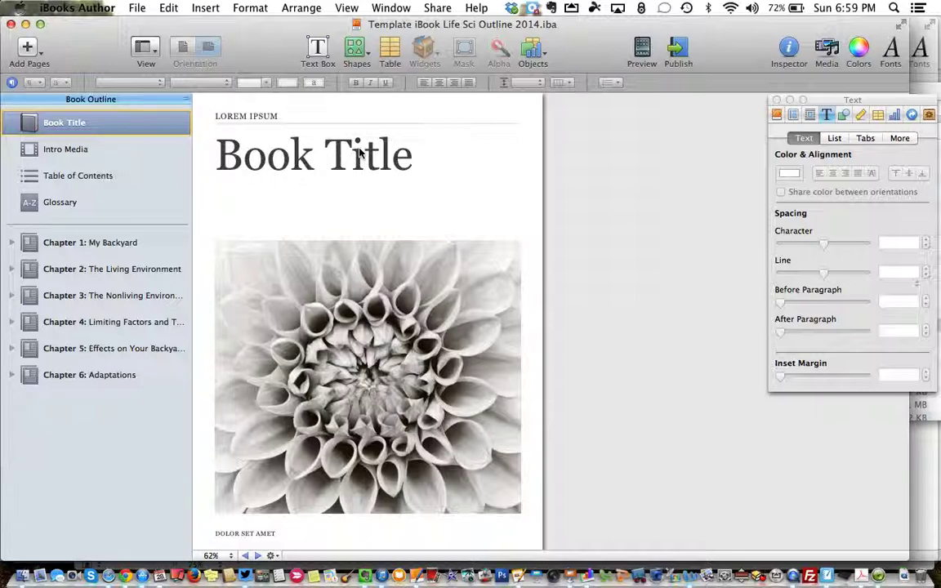
scroll(364, 262, "down", 2)
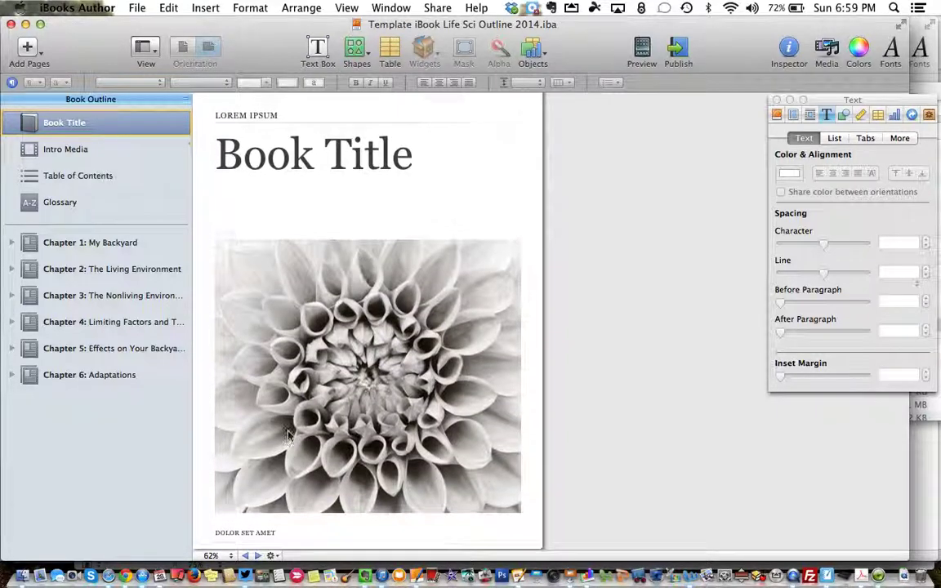
left_click(229, 527)
left_click(237, 526)
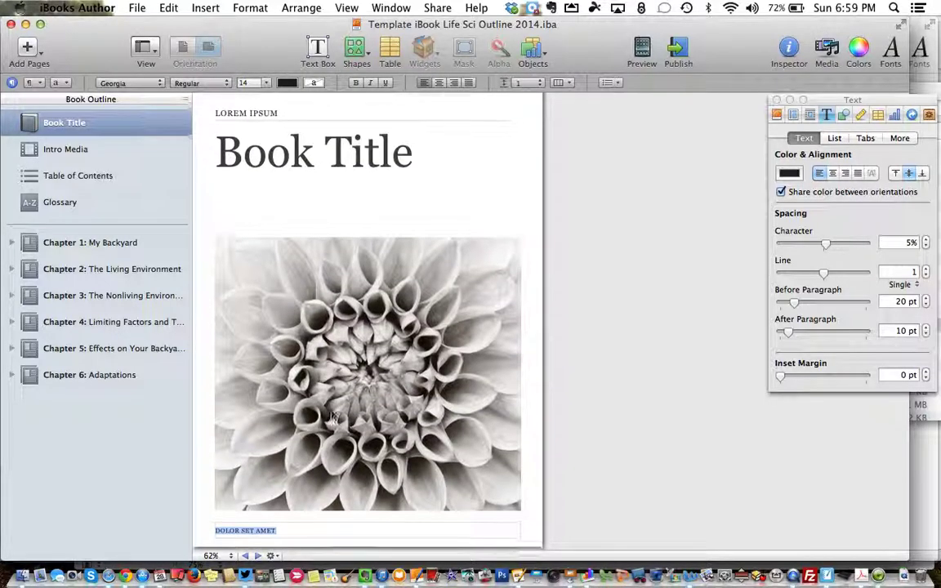
Rename the book title to 'Ecology of My Backyard' through the Book Outline
left_click(262, 107)
left_click(262, 108)
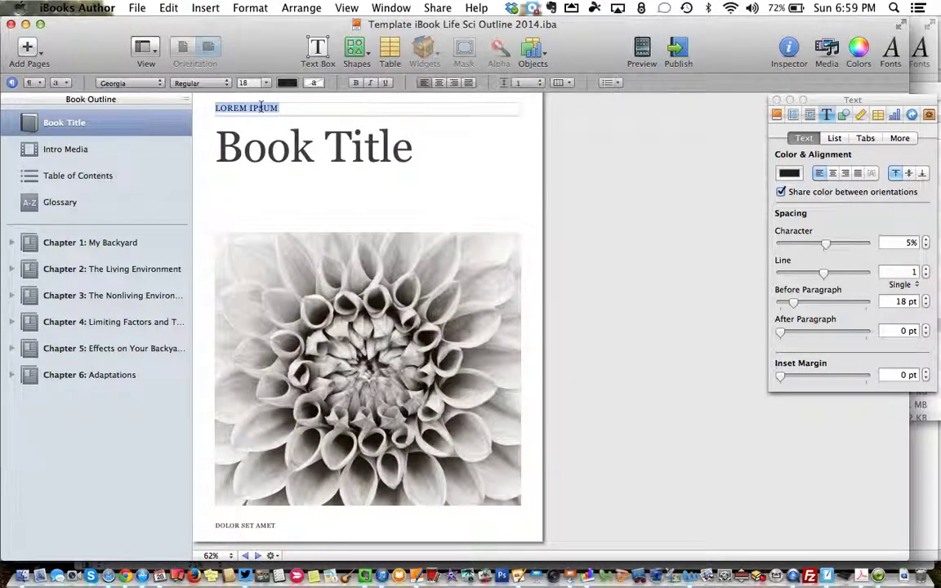
double_click(256, 143)
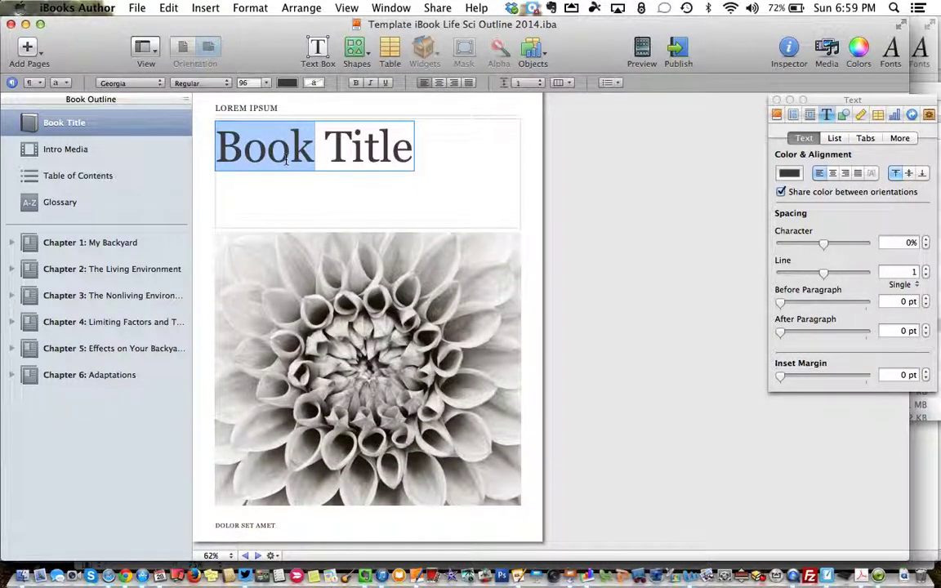
left_click(335, 177)
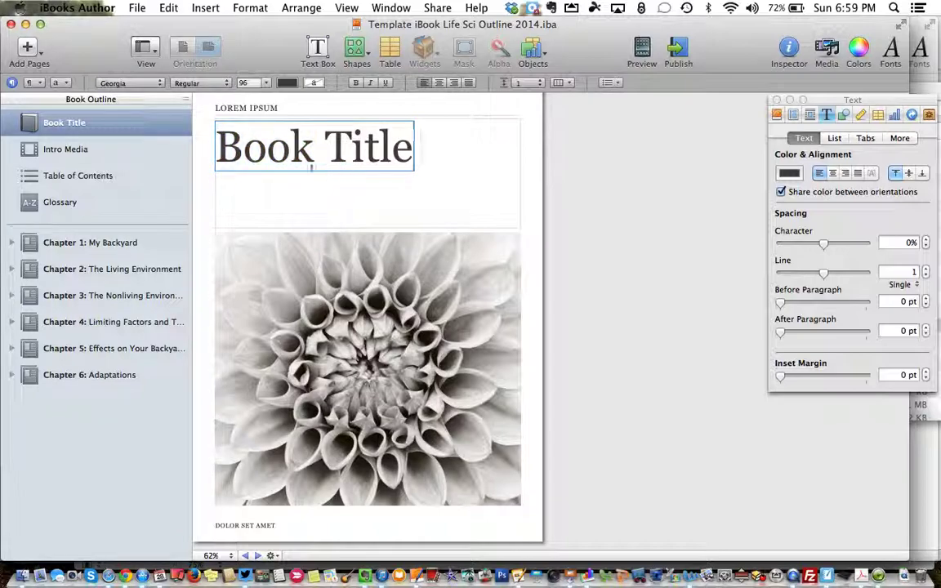
double_click(278, 130)
double_click(277, 132)
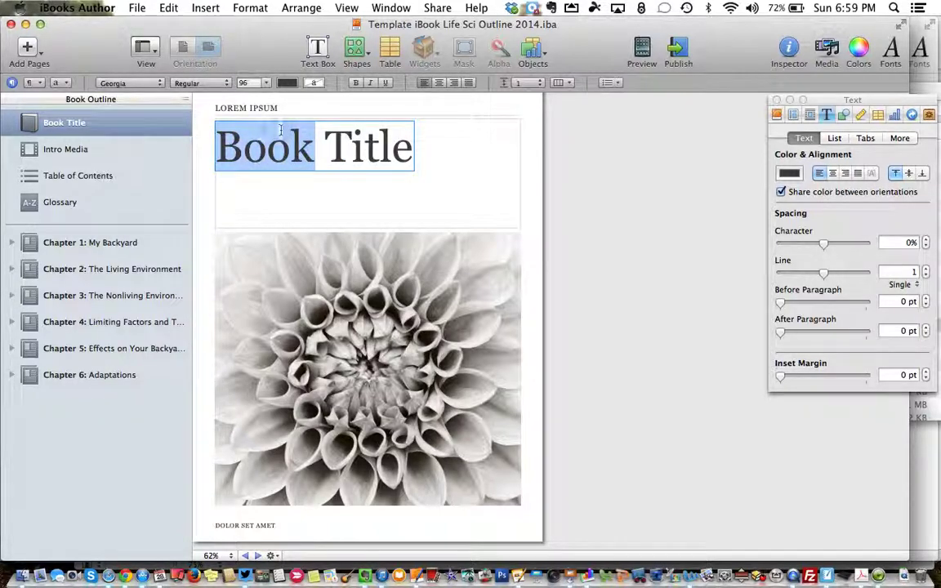
left_click(76, 123)
left_click(76, 123)
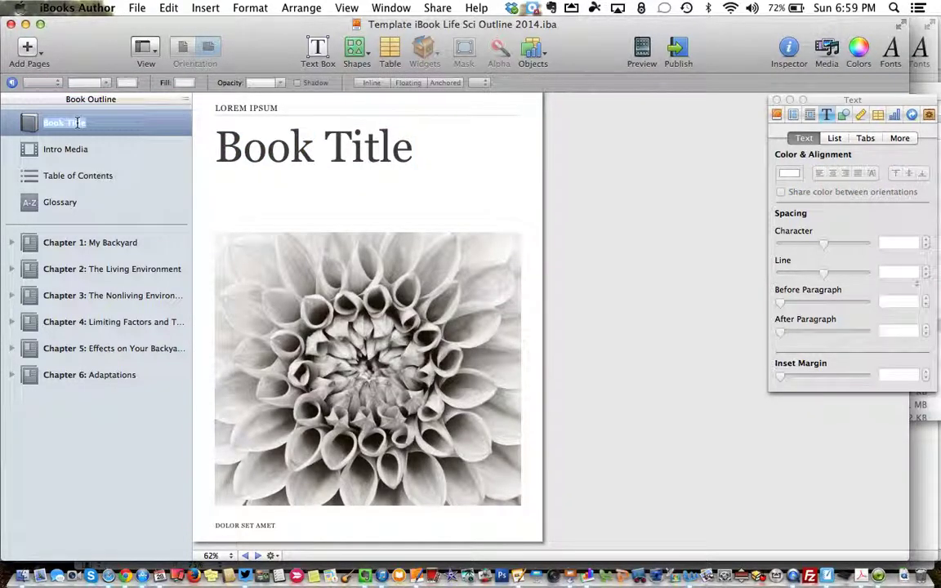
type("Ecology of My Backyard")
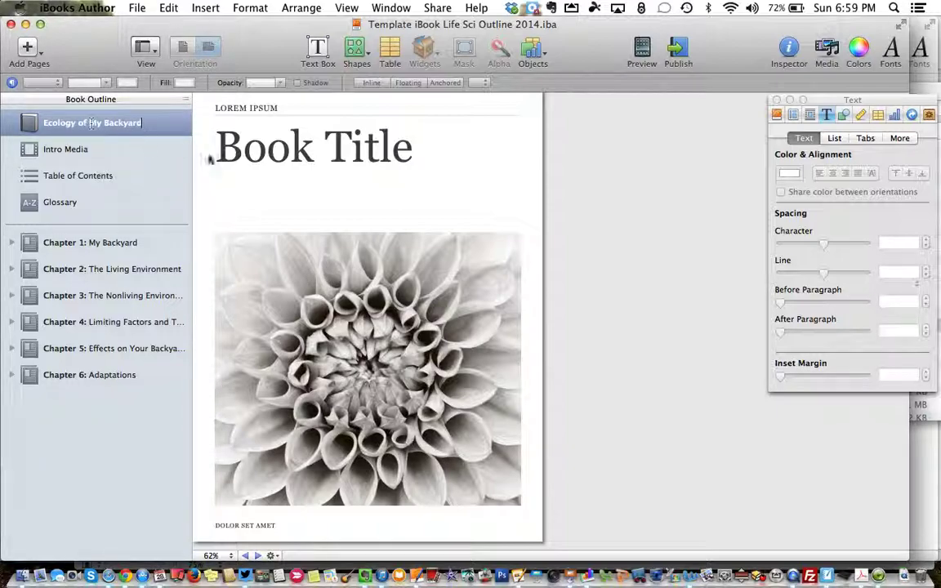
left_click(257, 224)
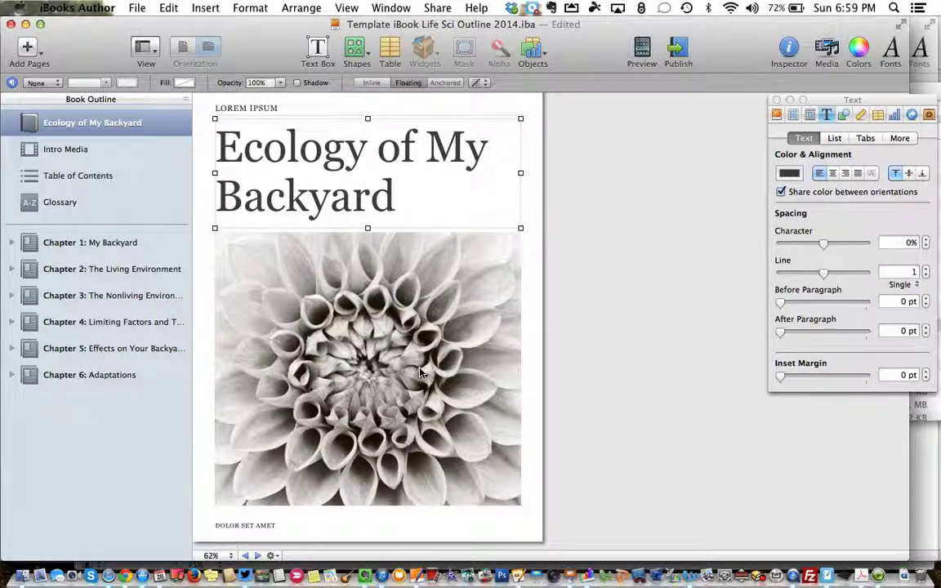
Delete the title page's flower image, then undo the deletion
left_click(423, 391)
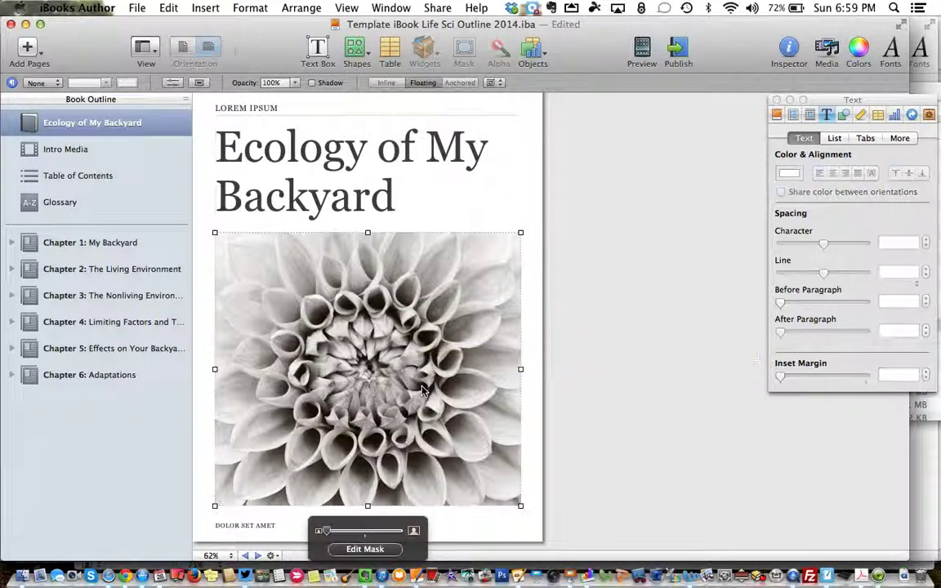
key("Delete")
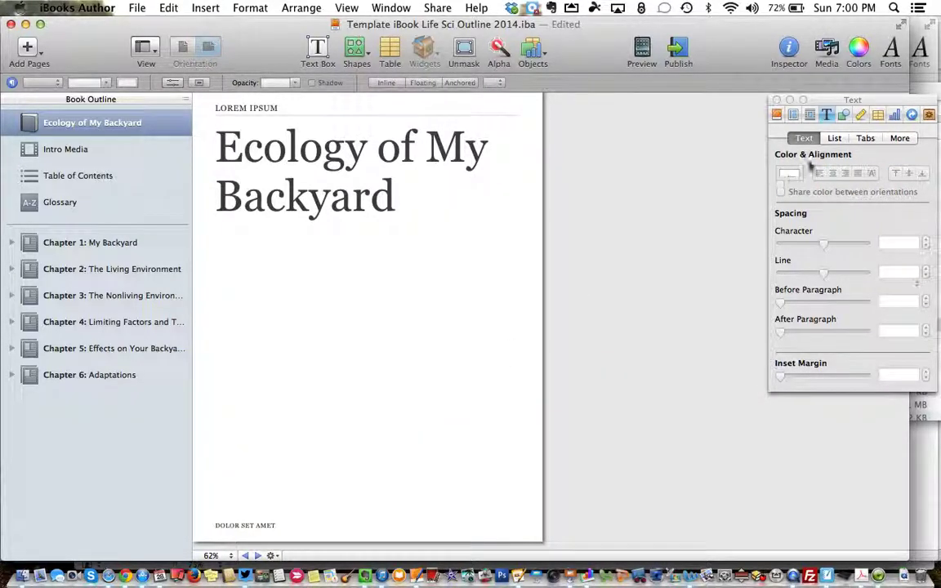
key("super+z")
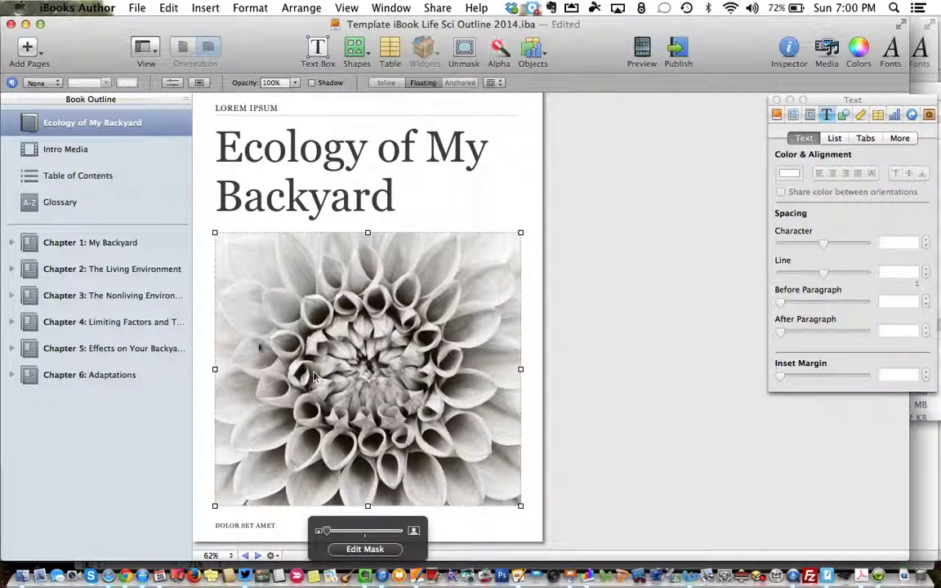
Drag DSC_1281.jpg from the Media for iBooks Author folder onto the flower image placeholder
key("F11")
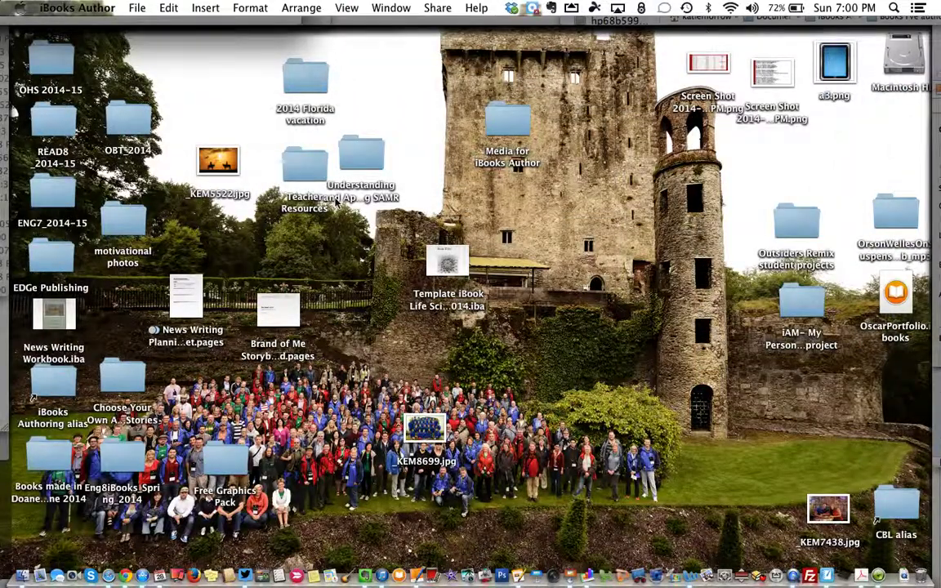
double_click(506, 137)
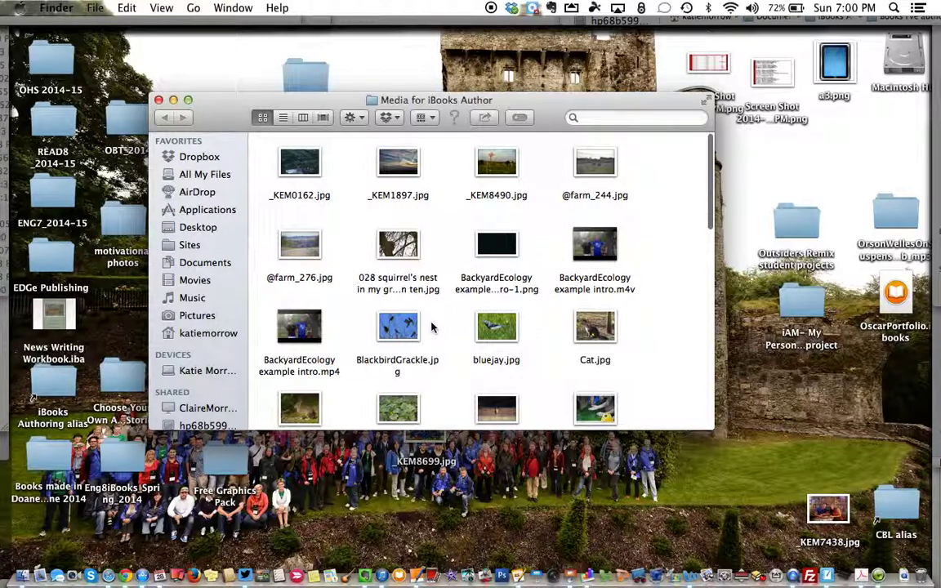
scroll(433, 327, "down", 5)
scroll(406, 270, "down", 3)
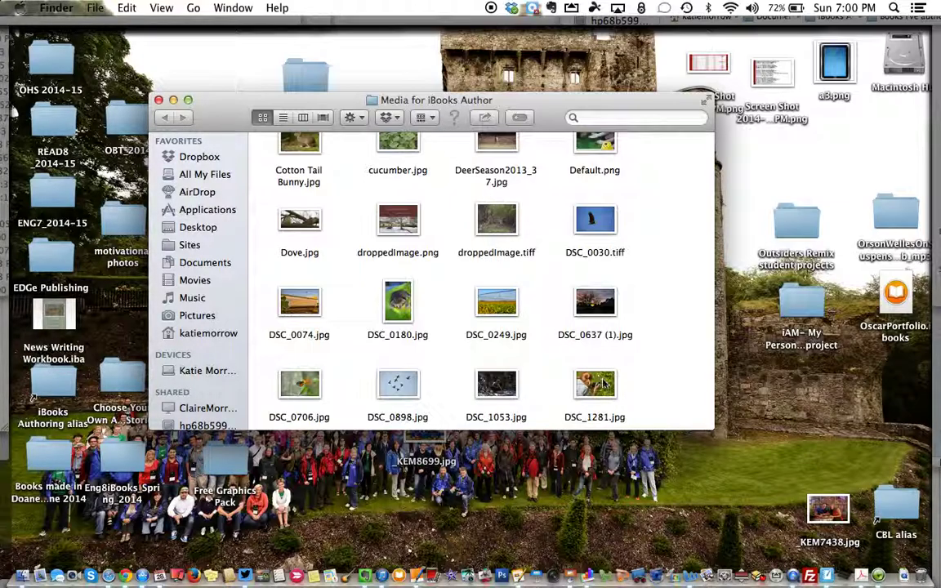
left_click_drag(605, 386, 411, 468)
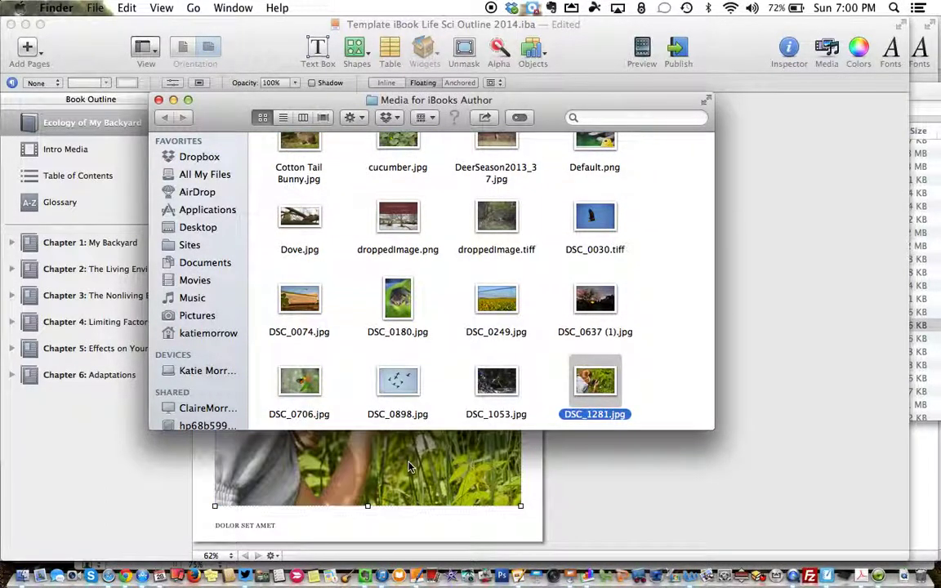
left_click_drag(231, 120, 703, 41)
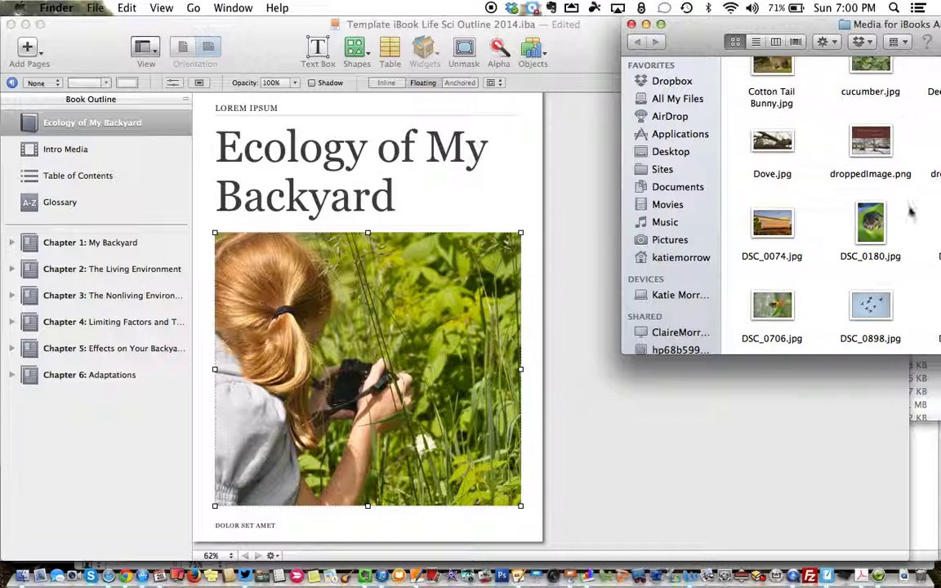
left_click_drag(692, 27, 650, 31)
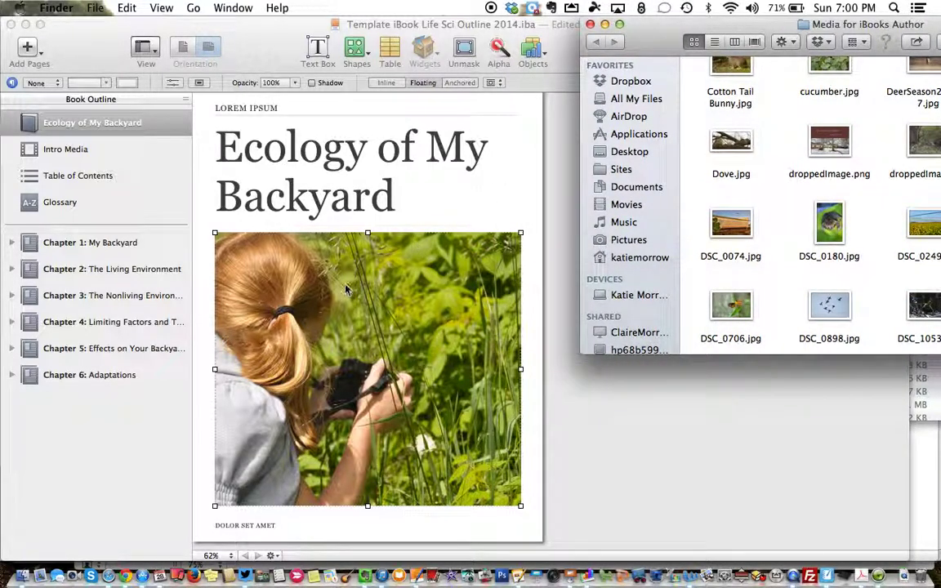
Reposition and enlarge the cover photo within its mask, trimming the mask to 670 pt wide
left_click(315, 360)
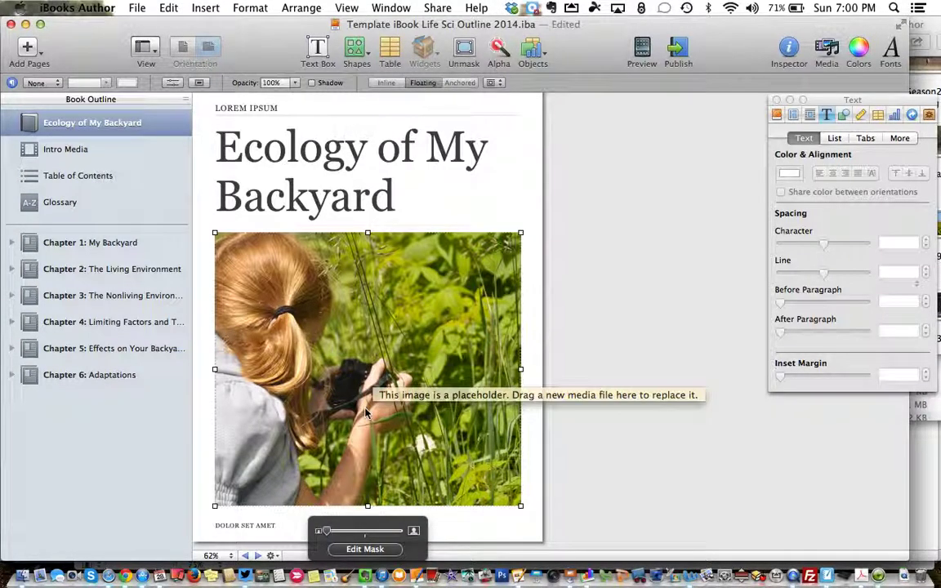
left_click(376, 550)
left_click_drag(253, 380, 297, 379)
double_click(297, 379)
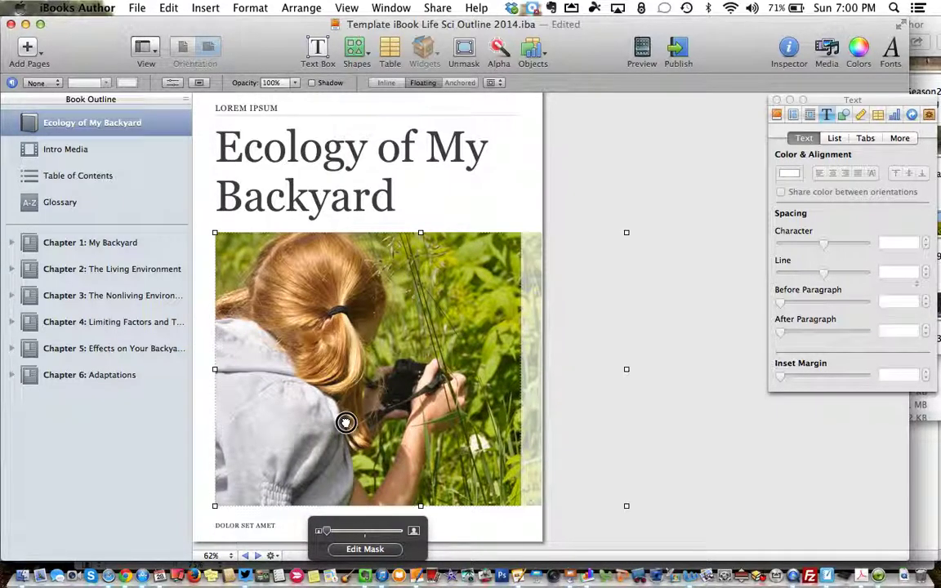
mouse_move(214, 232)
left_mouse_down()
mouse_move(205, 226)
mouse_move(219, 235)
left_mouse_up()
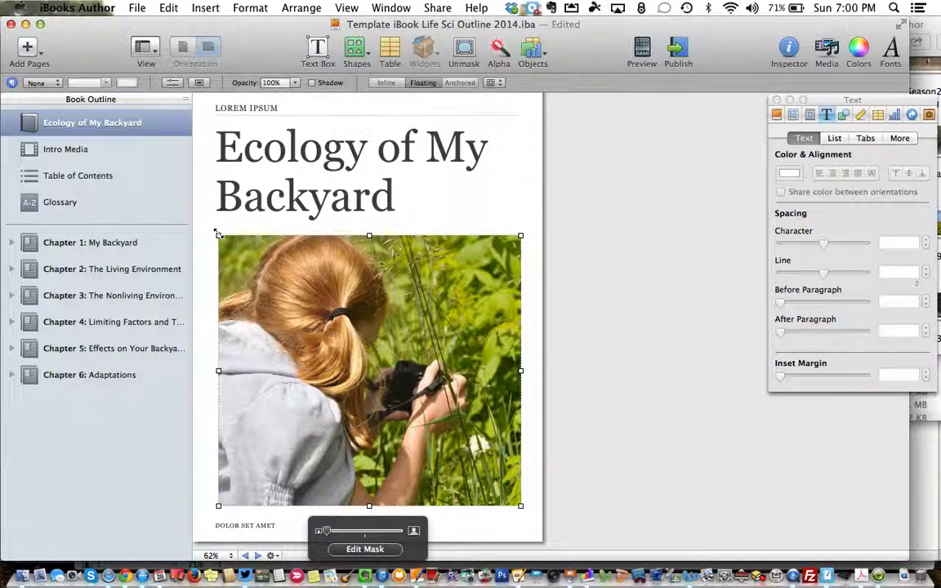
double_click(337, 495)
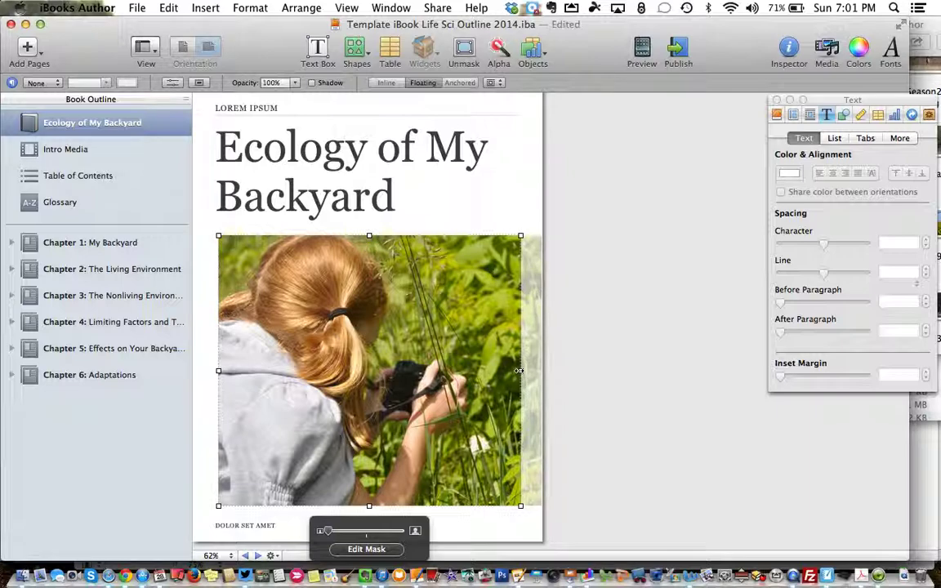
mouse_move(519, 371)
left_mouse_down()
mouse_move(471, 365)
mouse_move(523, 369)
left_mouse_up()
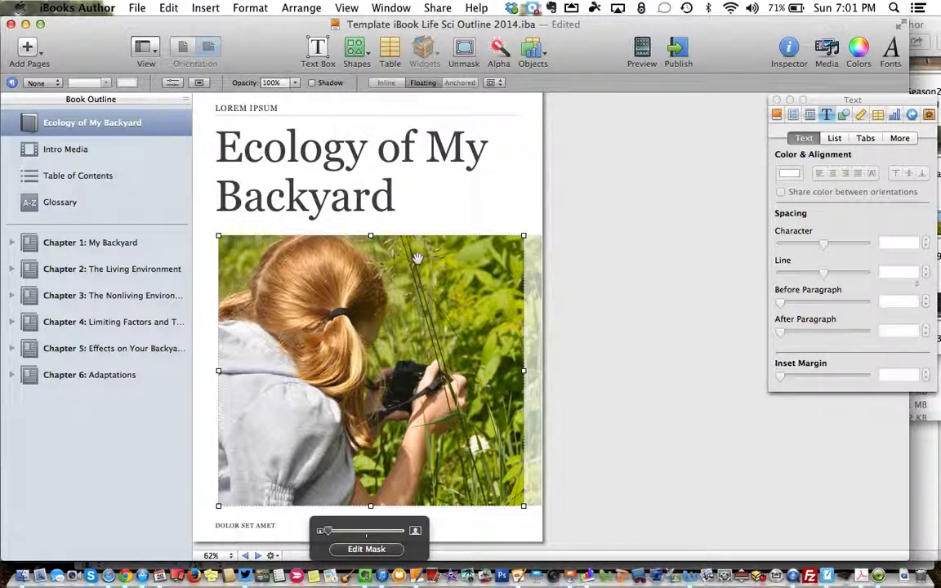
left_click(464, 214)
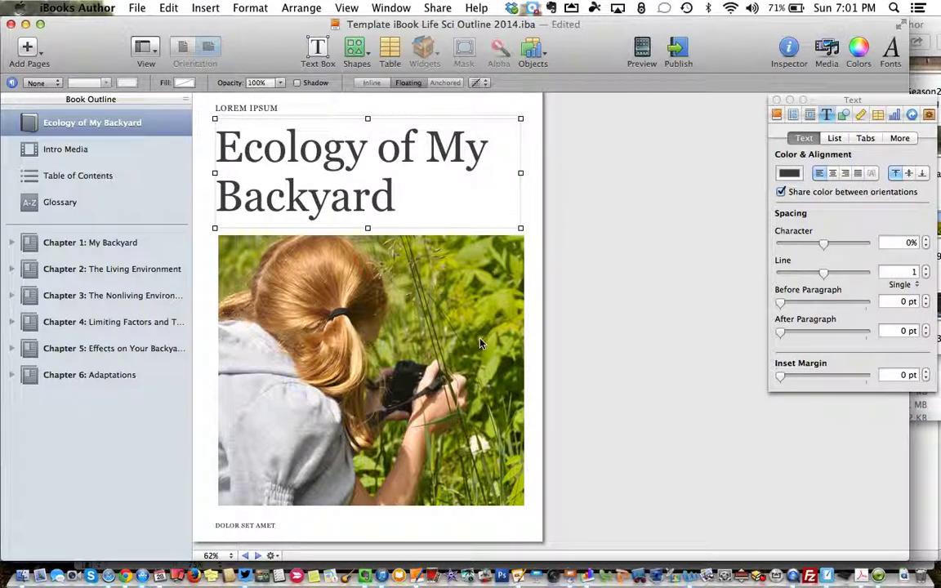
Replace the DOLOR SET AMET footer with the author's byline and the LOREM IPSUM header with 2014
left_click(263, 527)
type("BY MRS. MORROW")
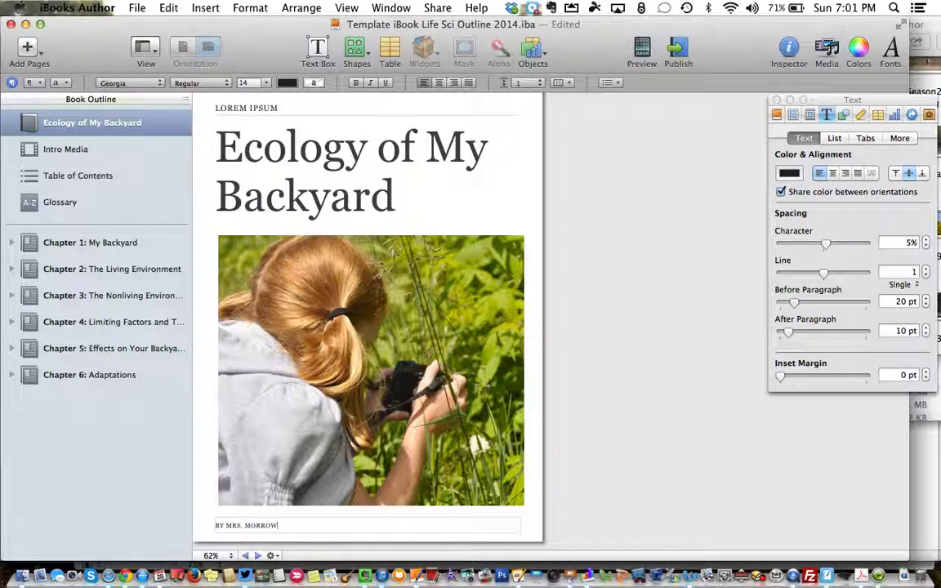
left_click(229, 108)
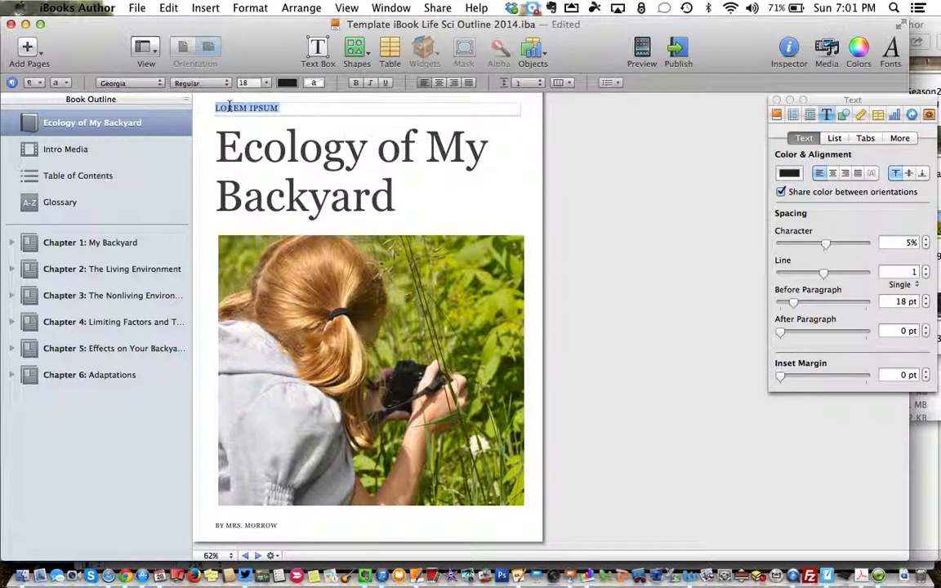
type("2014")
left_click(467, 196)
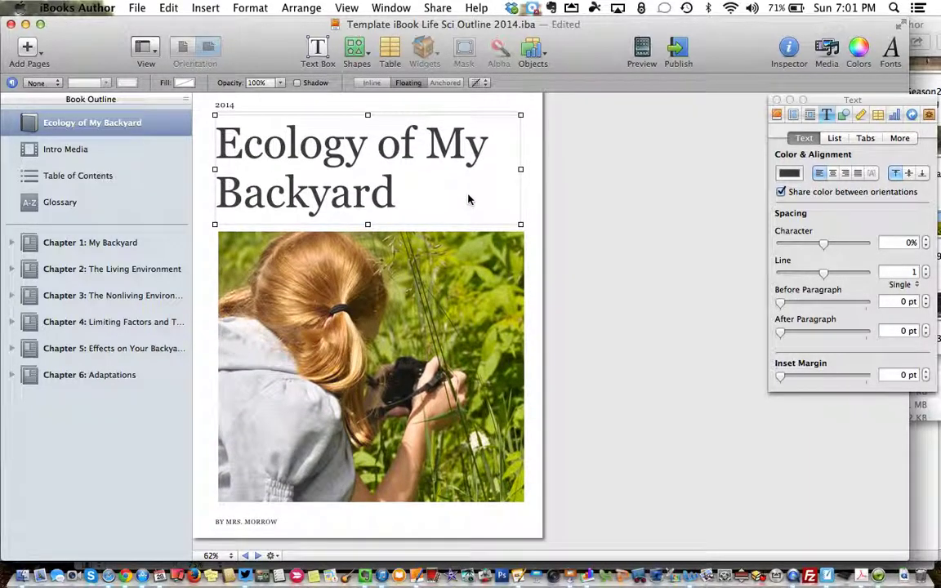
Drop BackyardEcology example intro.m4v from the Media for iBooks Author folder onto the Intro Media page
left_click(93, 149)
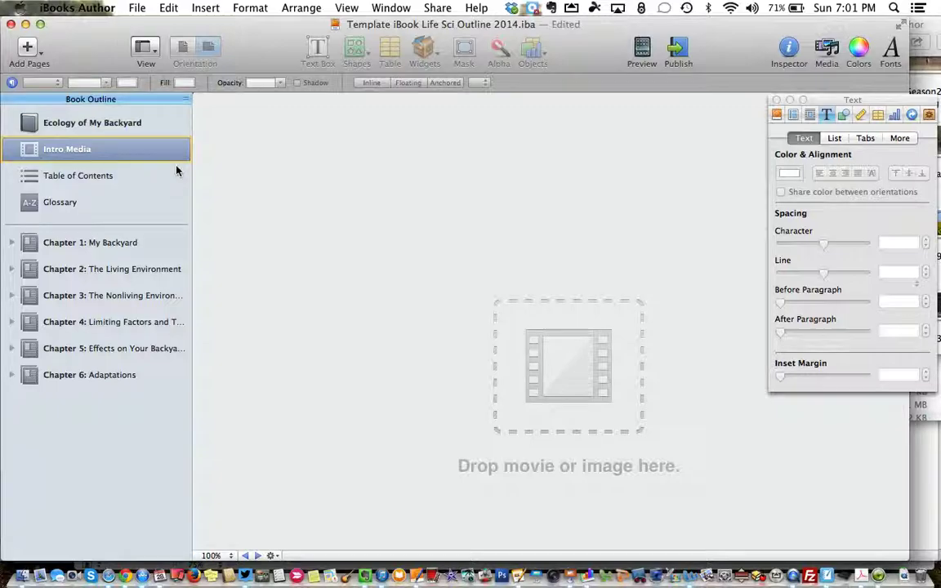
key("F11")
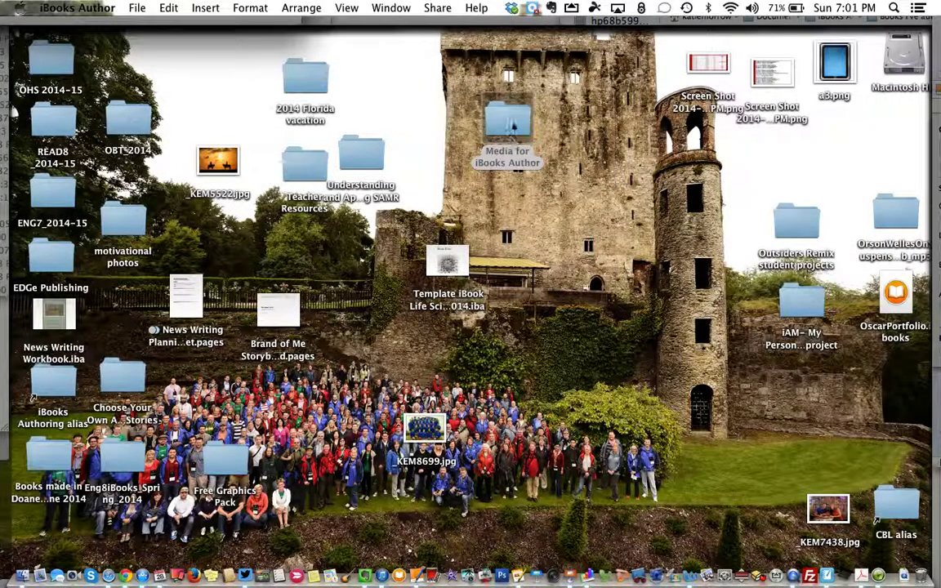
left_click(510, 123)
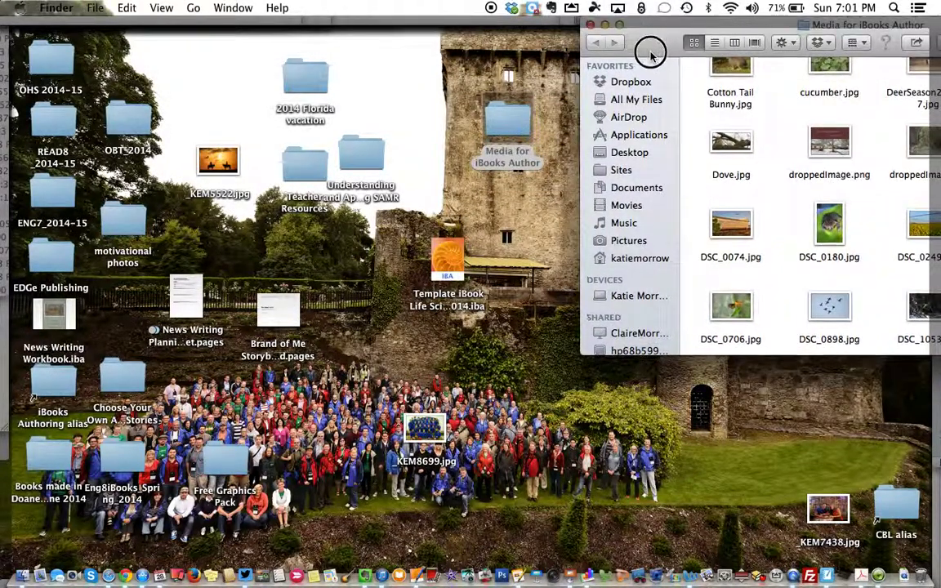
left_click_drag(650, 46, 260, 114)
scroll(529, 361, "up", 5)
scroll(530, 362, "up", 1)
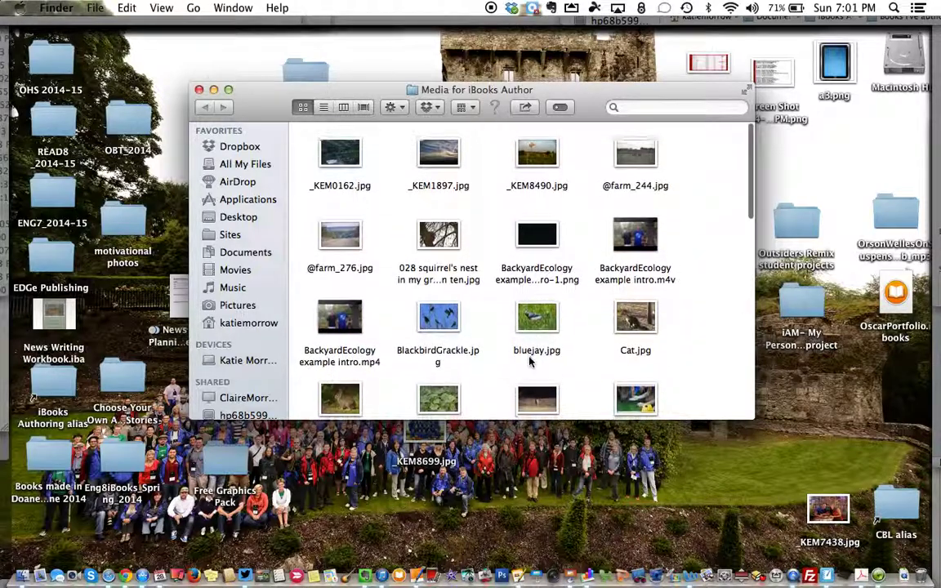
left_click_drag(654, 247, 829, 397)
key("F11")
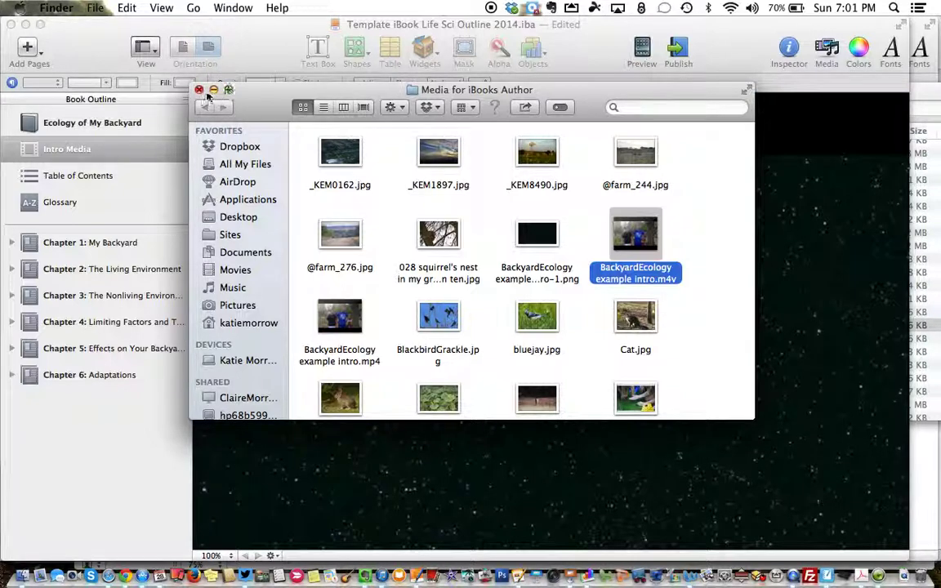
left_click(234, 49)
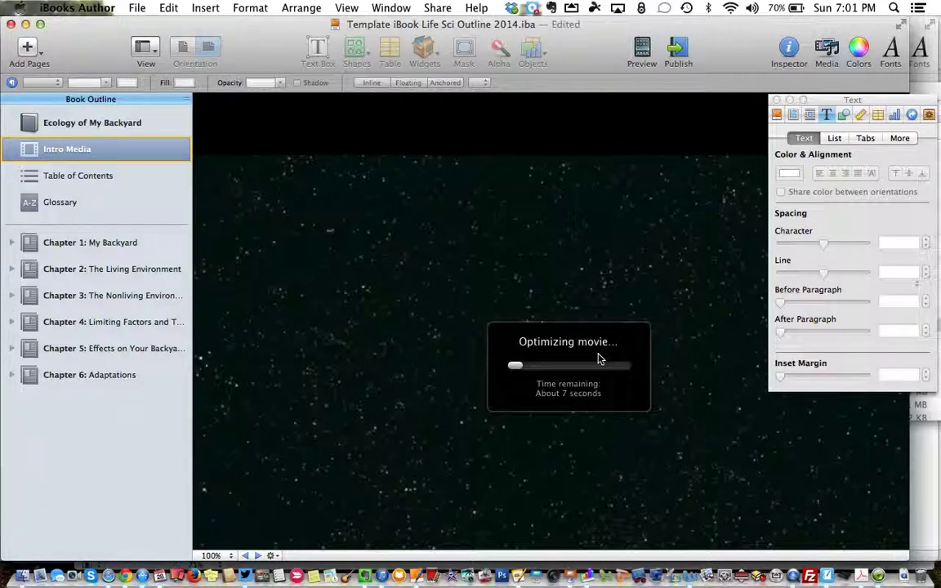
Page the Table of Contents through The Living Environment, The Nonliving Environment and Chapter 4
left_click(102, 176)
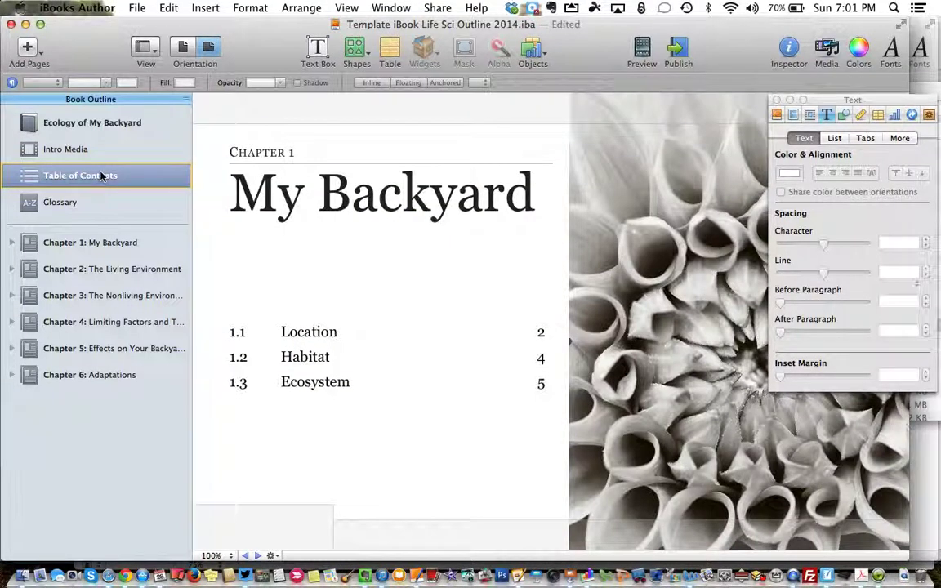
scroll(444, 456, "down", 2)
scroll(444, 455, "down", 1)
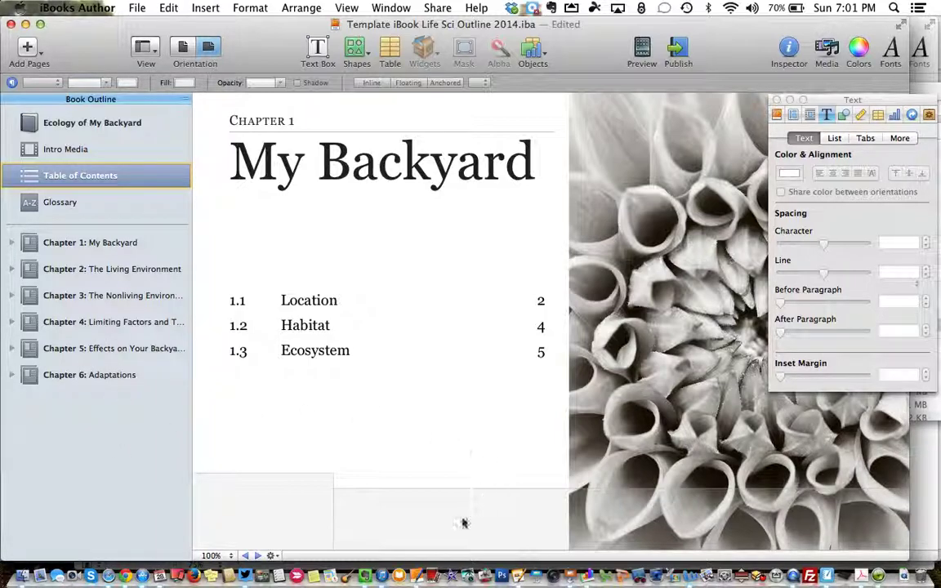
scroll(463, 523, "down", 3)
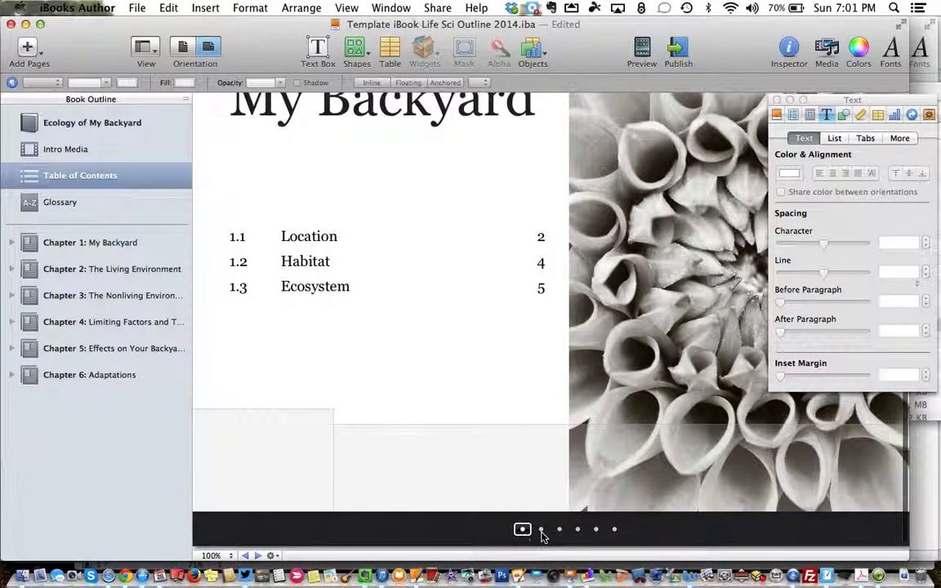
left_click(542, 531)
left_click(561, 531)
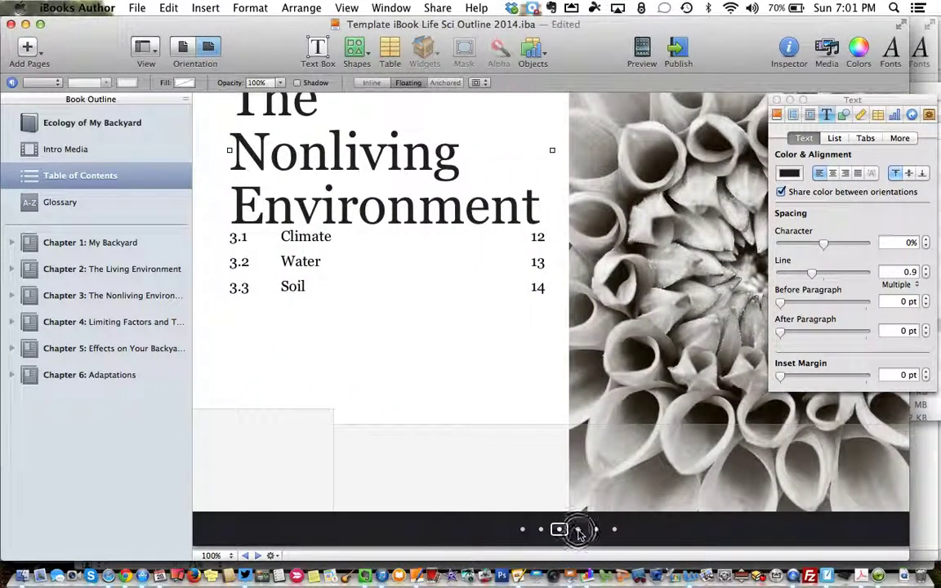
left_click(578, 531)
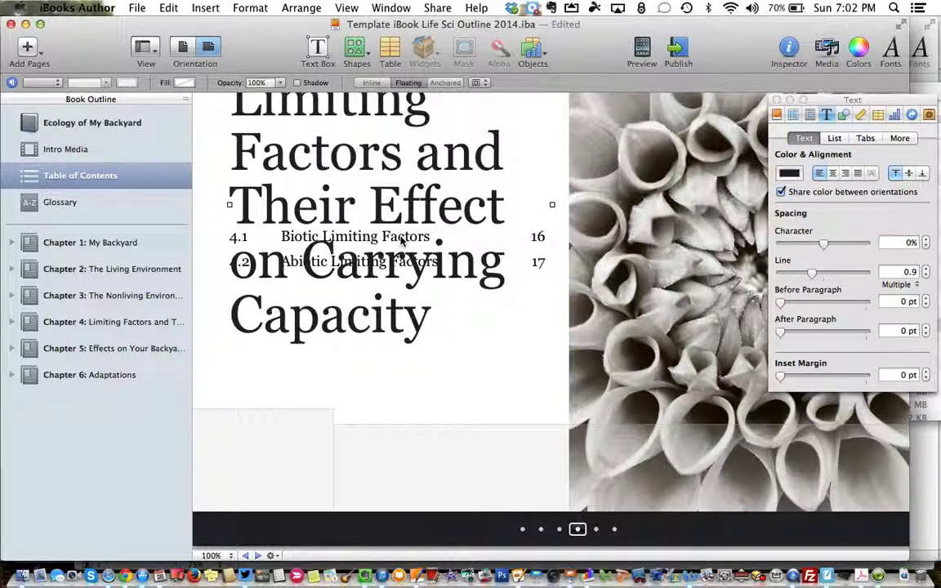
Advance the contents to Chapter 5 and Chapter 6 Adaptations, then view the empty glossary
scroll(436, 232, "up", 2)
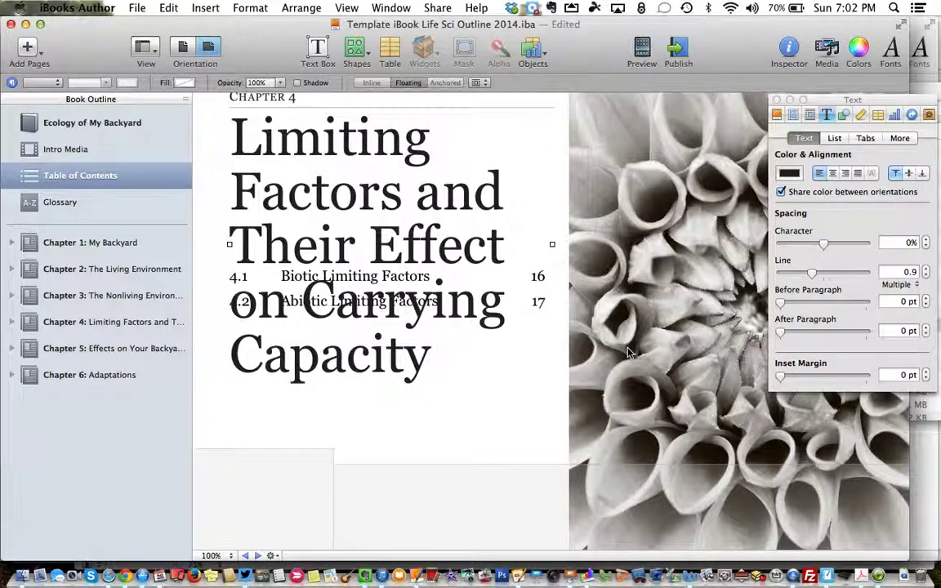
scroll(565, 312, "down", 2)
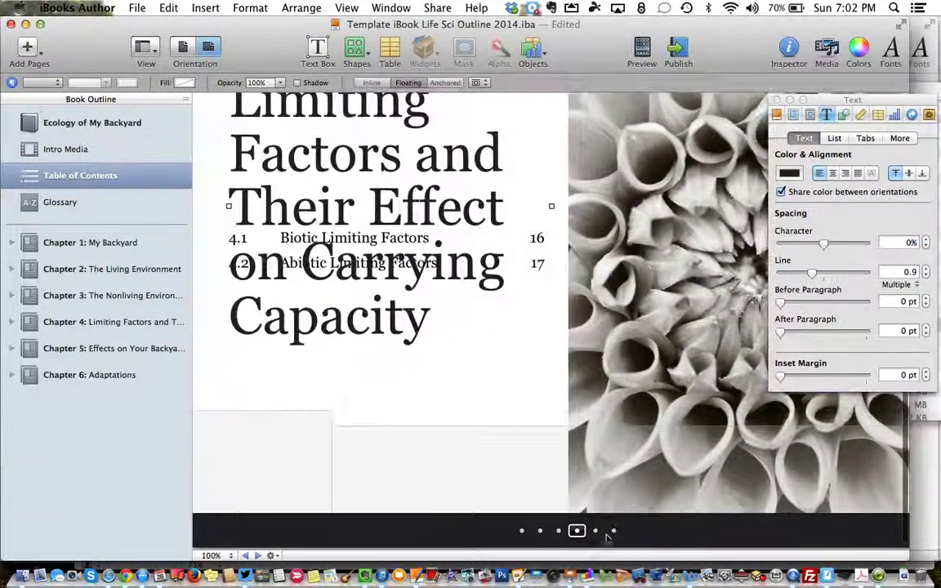
left_click(598, 531)
left_click(613, 531)
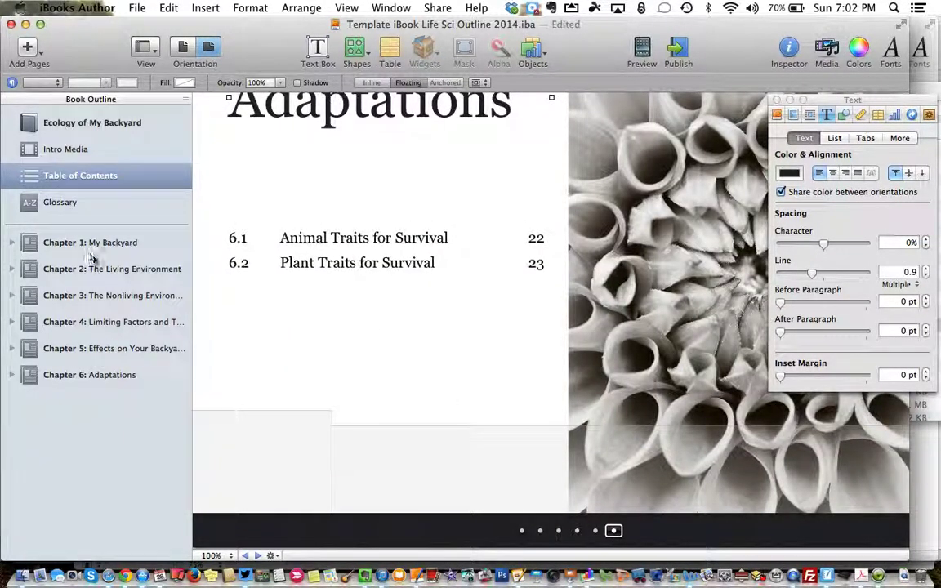
scroll(430, 137, "up", 2)
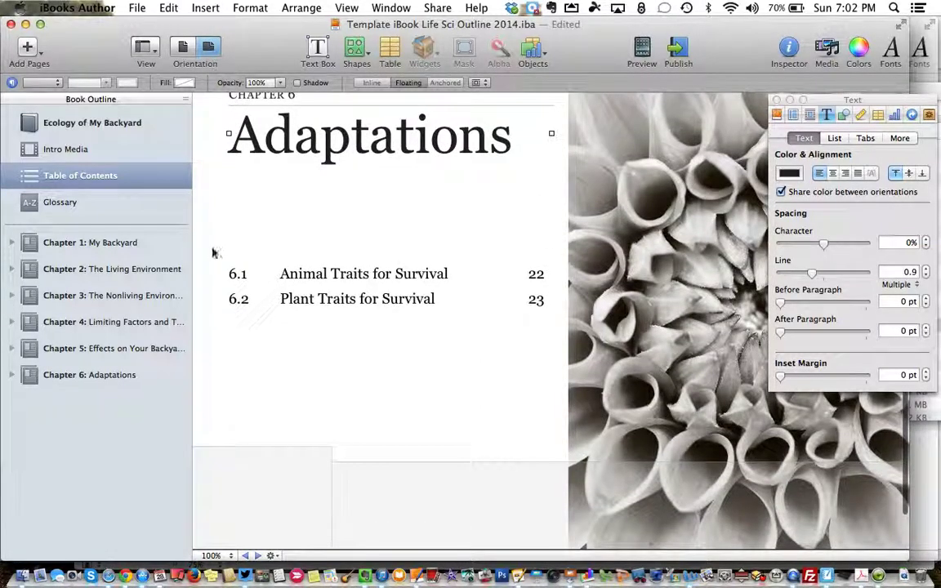
left_click(72, 205)
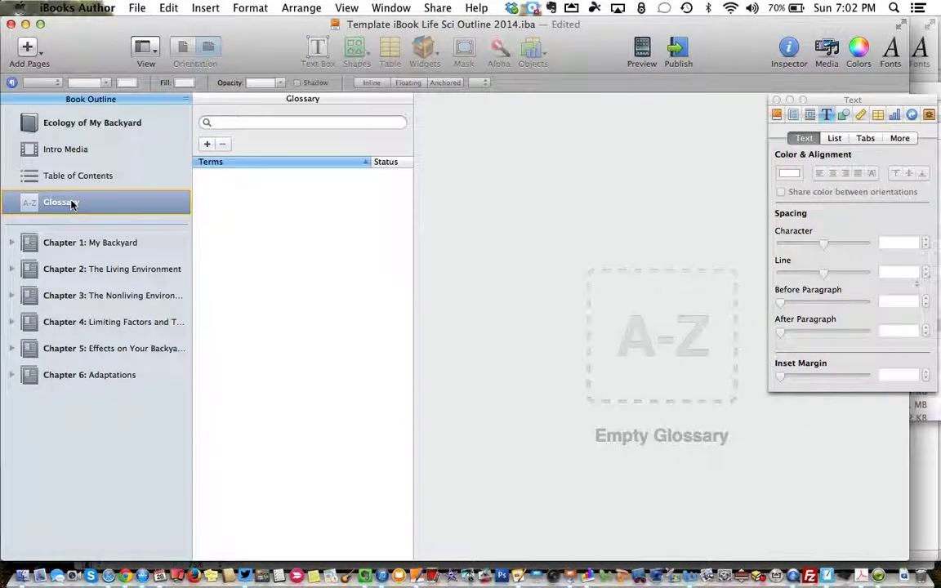
Expand Chapter 1, look at its Location, Habitat and Ecosystem sections, then return to the My Backyard opener
left_click(76, 245)
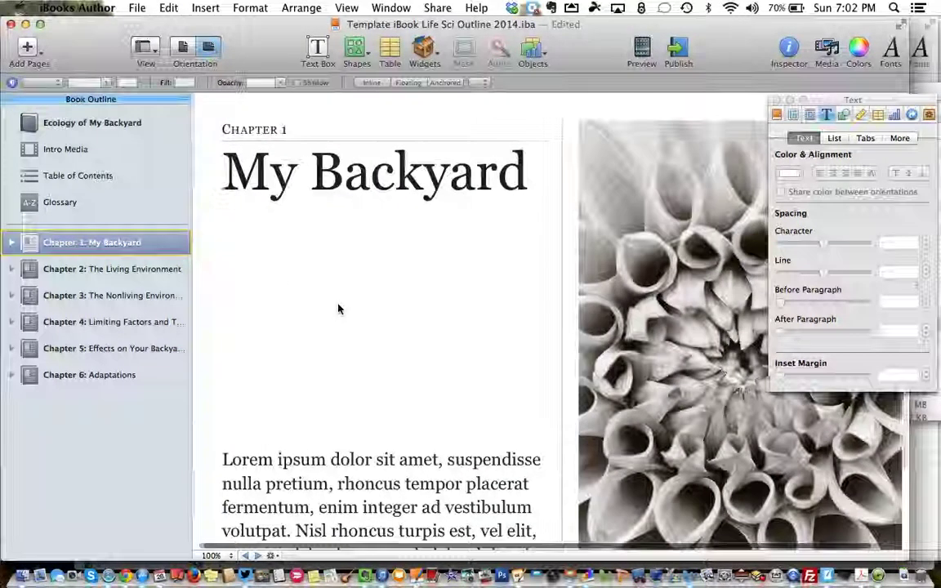
left_click(11, 242)
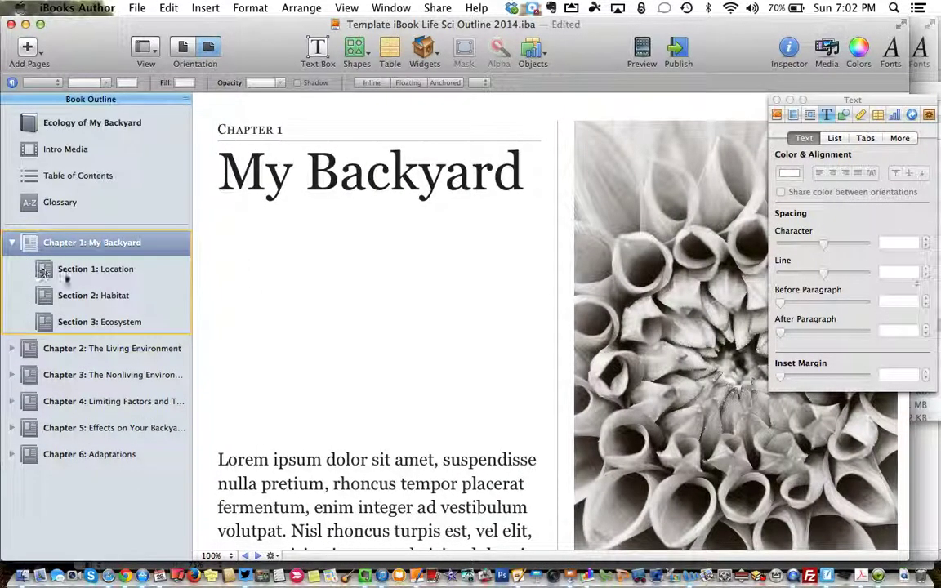
left_click(88, 268)
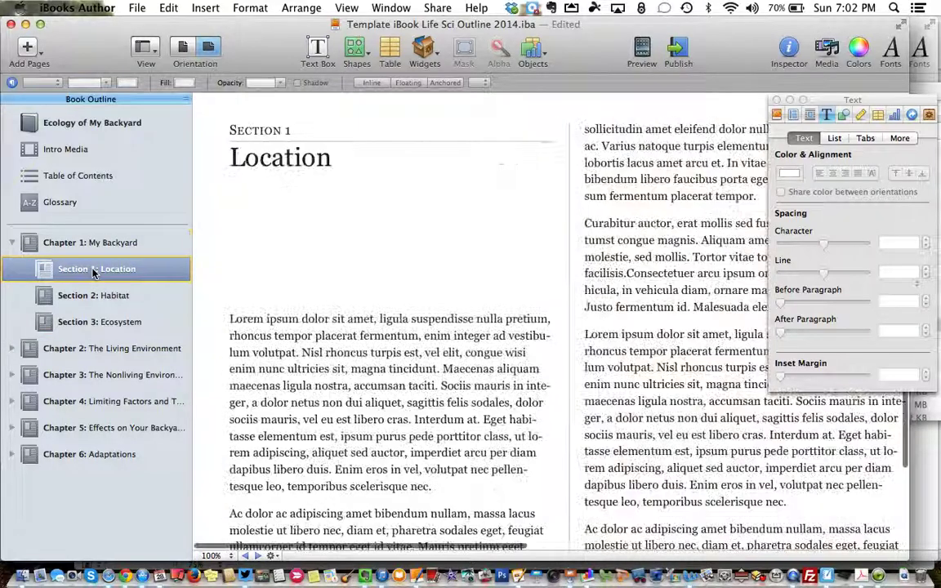
left_click(102, 299)
left_click(103, 322)
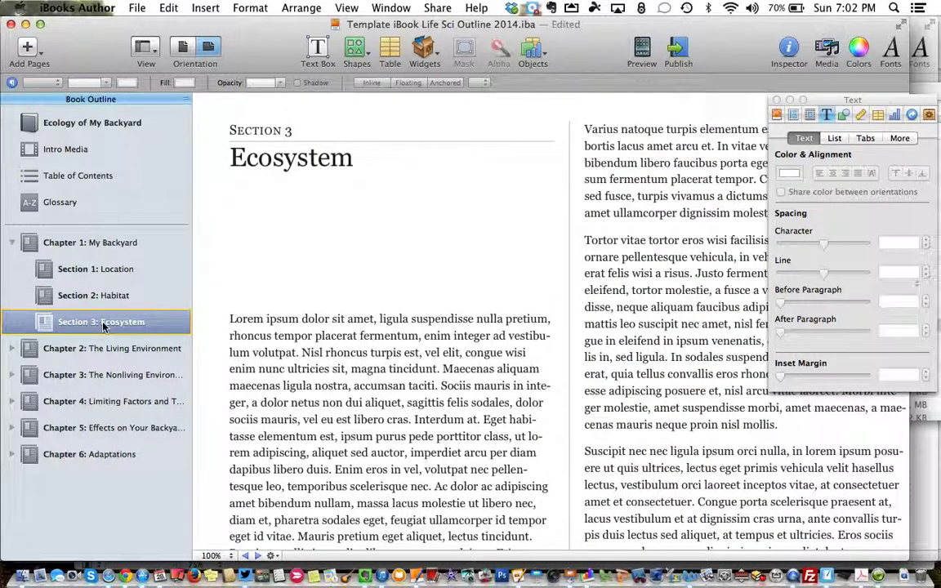
left_click(98, 249)
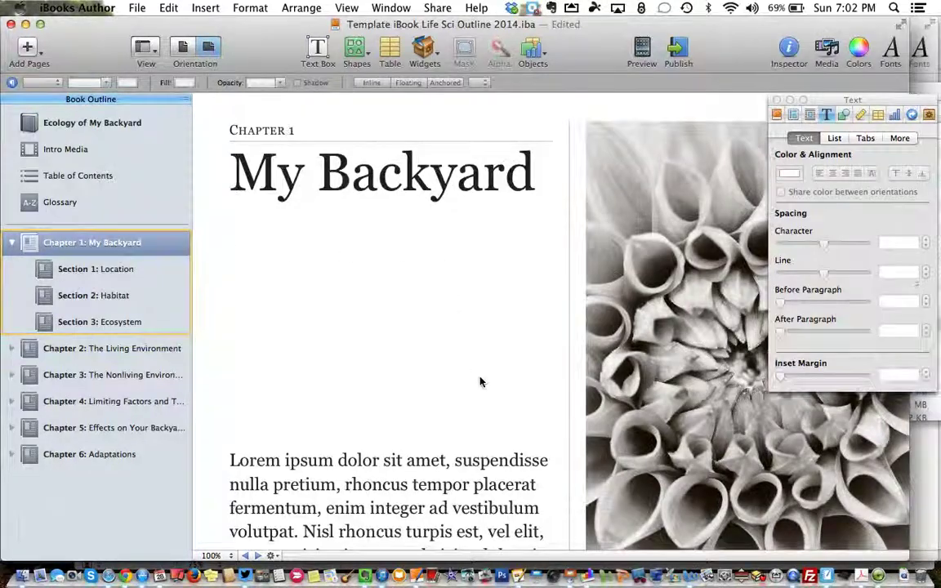
scroll(478, 383, "down", 2)
scroll(481, 382, "down", 1)
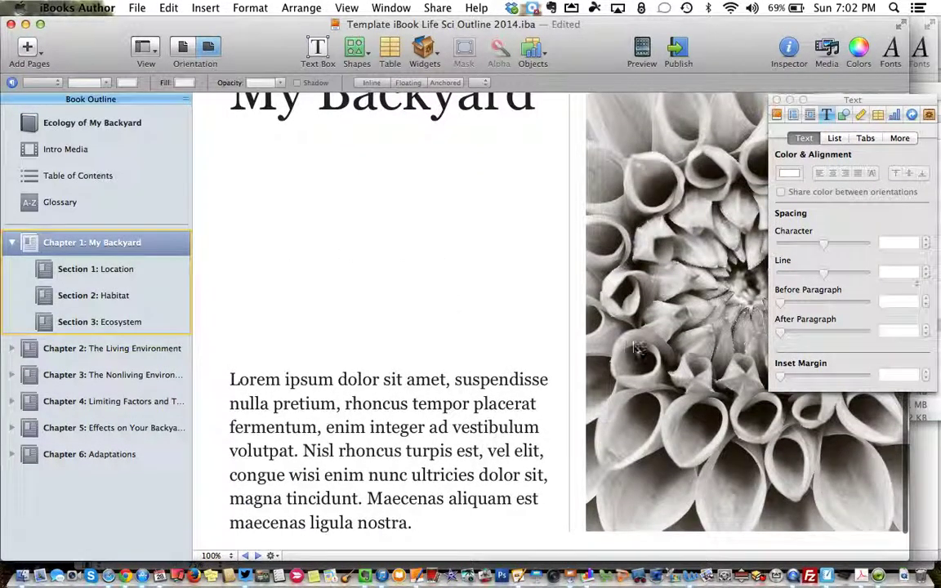
Replace the Lorem ipsum paragraph with 'My Backyard ecosystem will be my farm. It is locat…'
left_click(406, 415)
triple_click(405, 414)
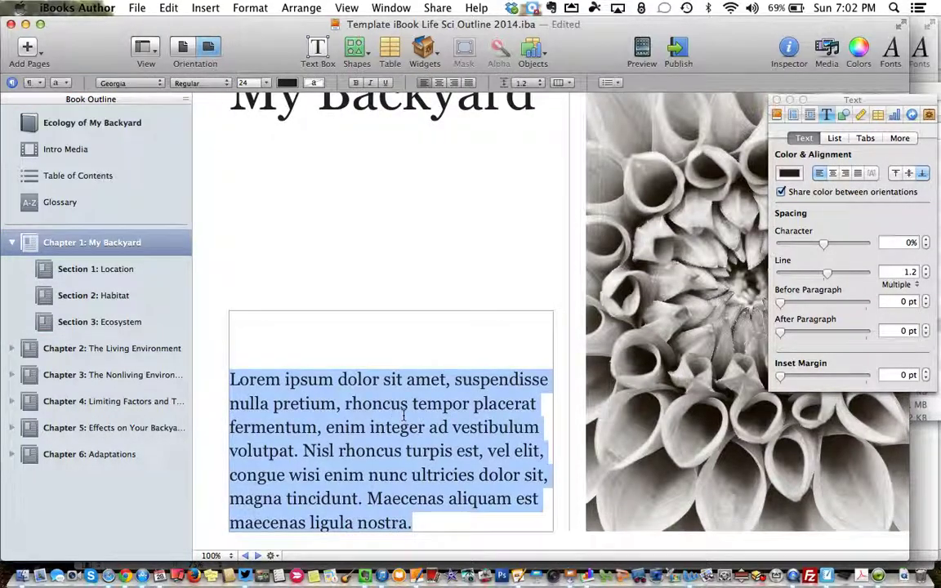
type("My Backyard")
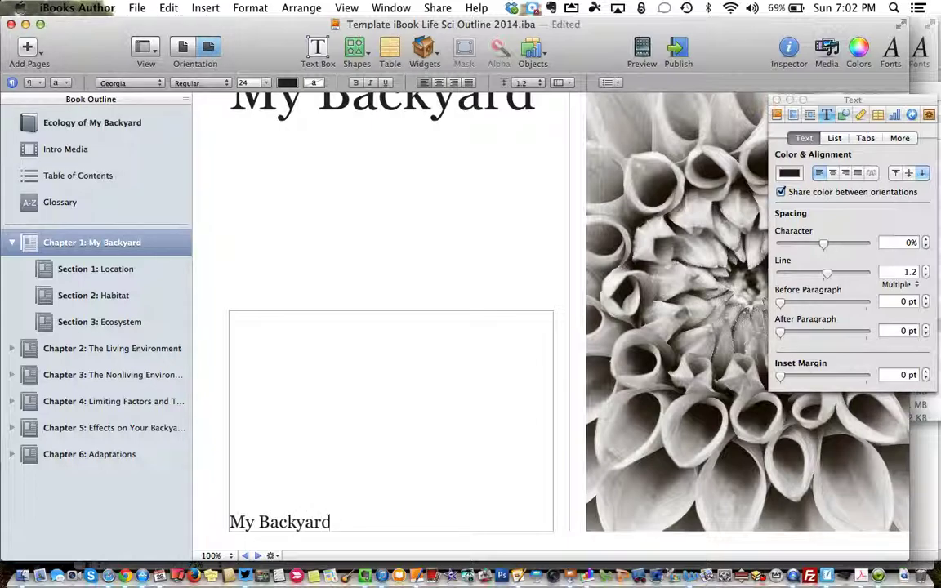
type(" ecosystem will be my")
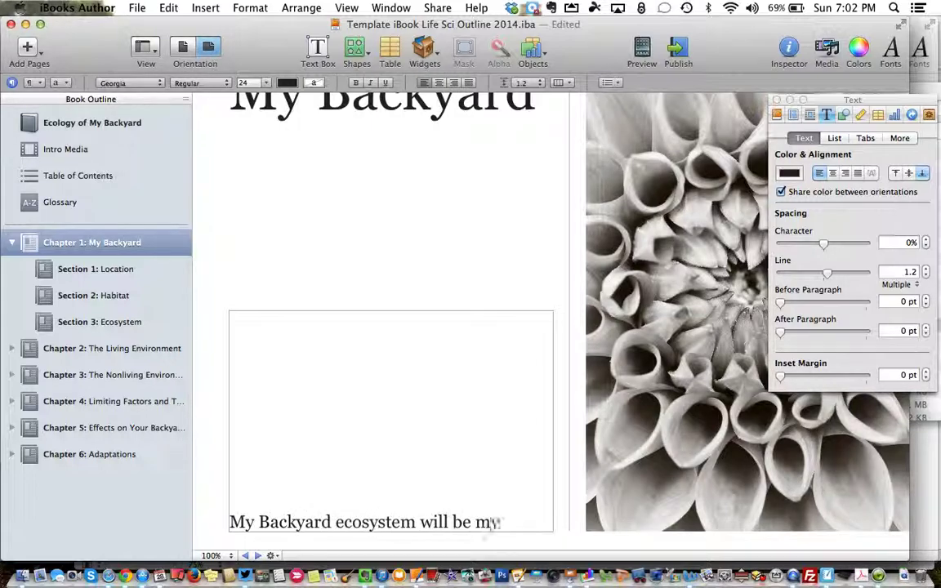
type(" farm.")
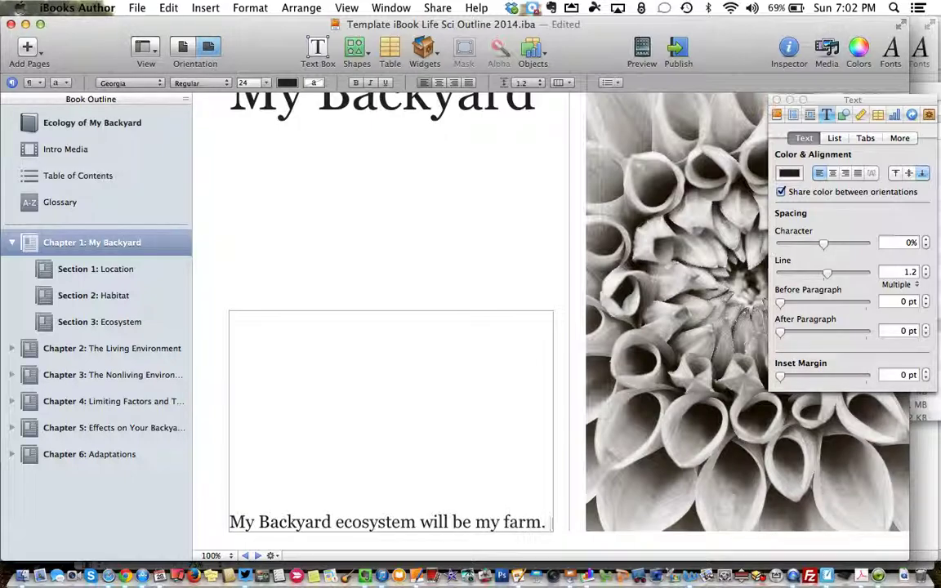
type(" It is located...")
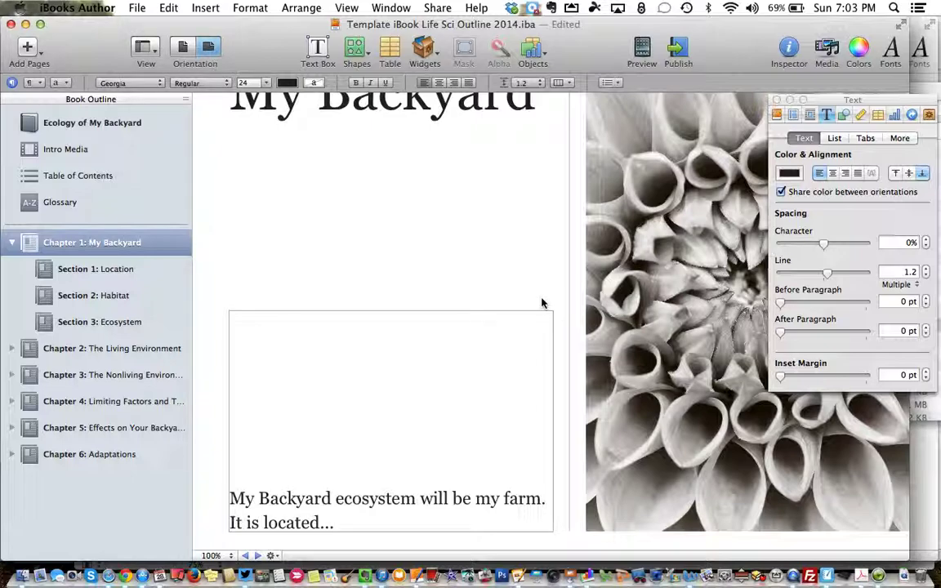
left_click(421, 297)
scroll(431, 312, "up", 3)
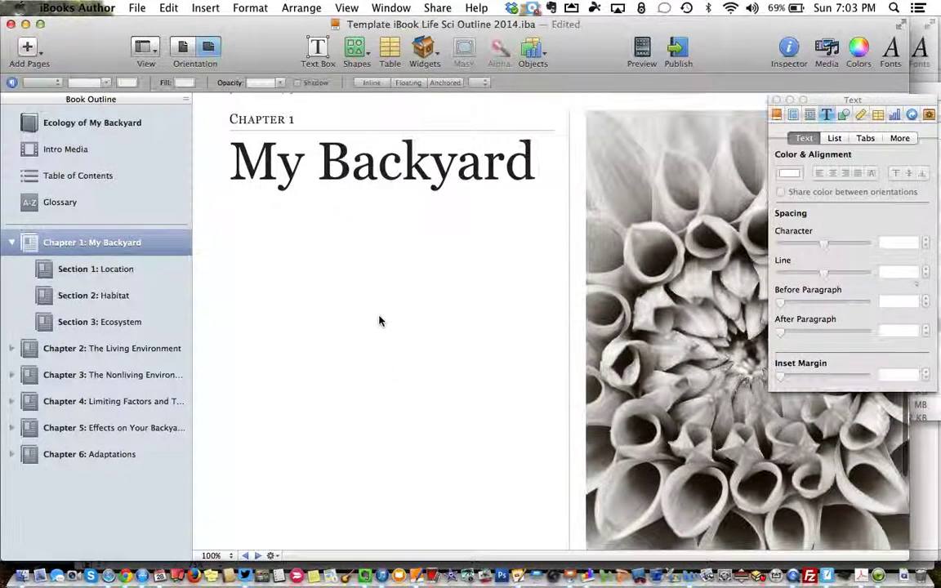
scroll(380, 321, "down", 2)
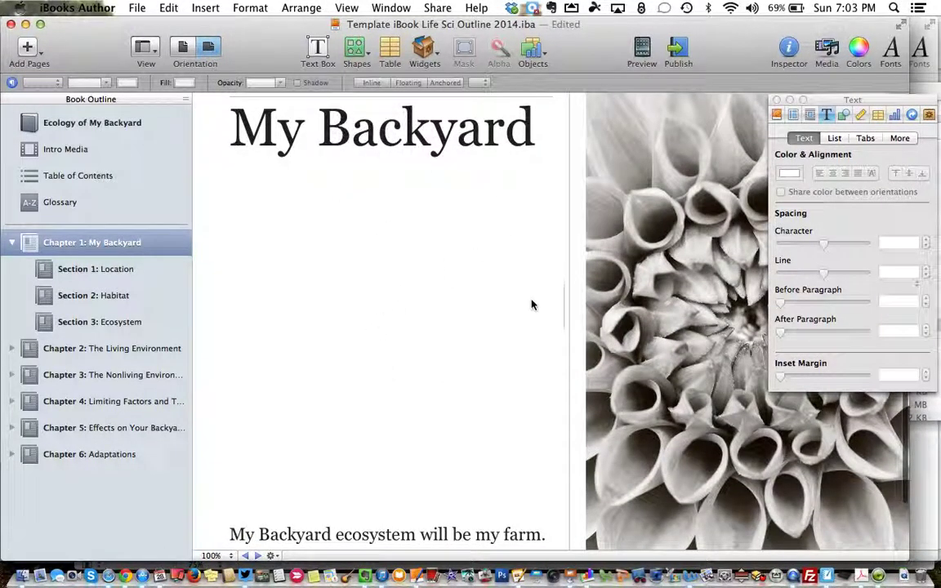
Drag _KEM8490.jpg from the Media for iBooks Author folder onto the Chapter 1 image placeholder
key("F11")
left_click(508, 120)
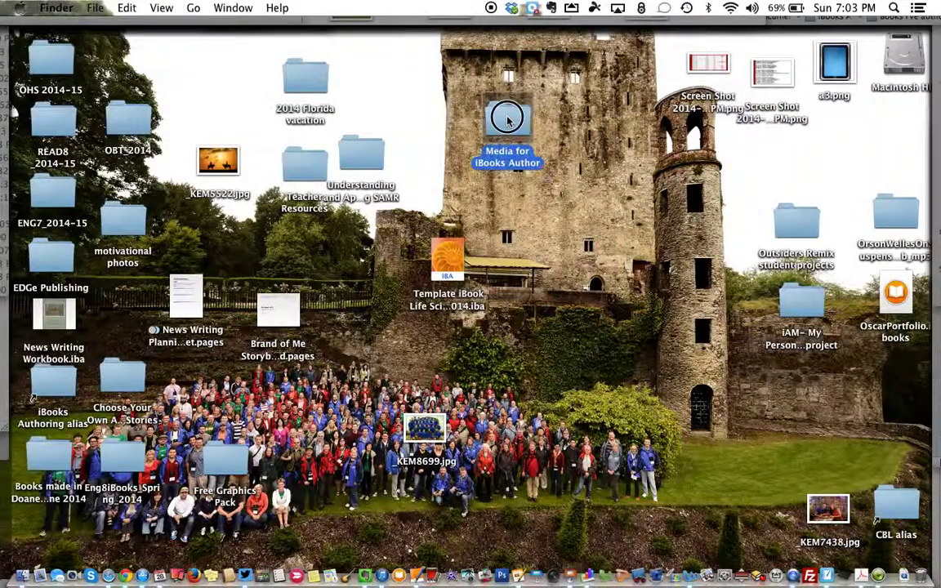
double_click(507, 120)
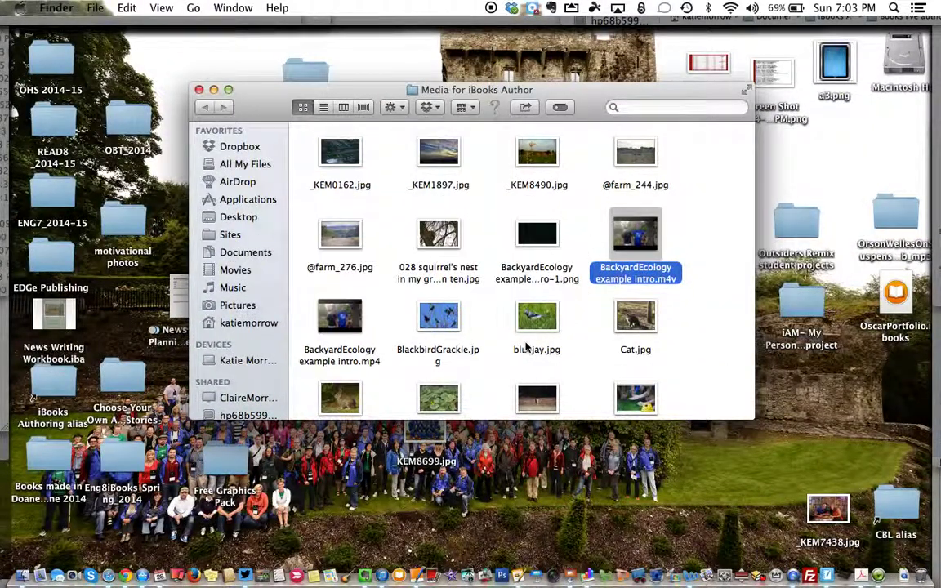
scroll(527, 347, "down", 1)
scroll(582, 320, "up", 1)
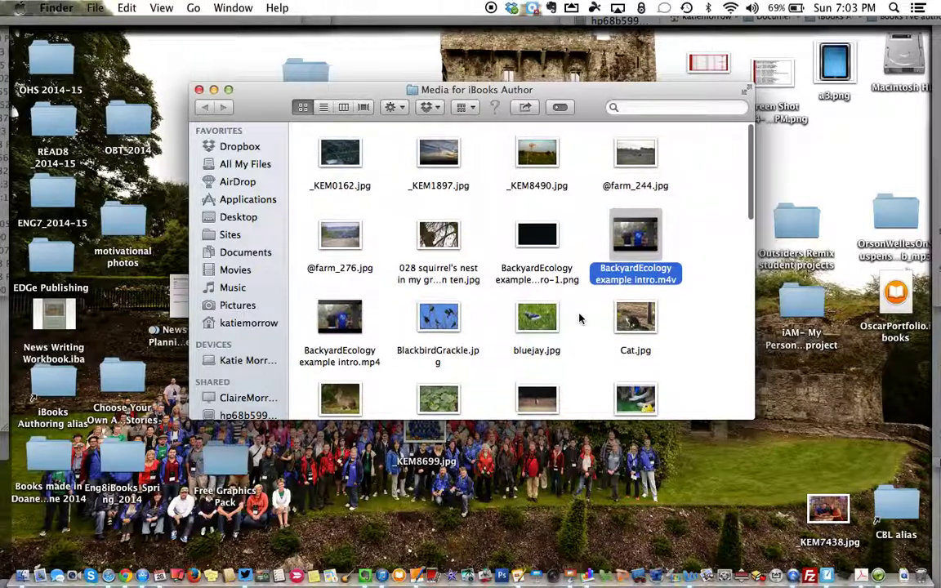
left_click_drag(546, 152, 817, 221)
left_click(545, 485)
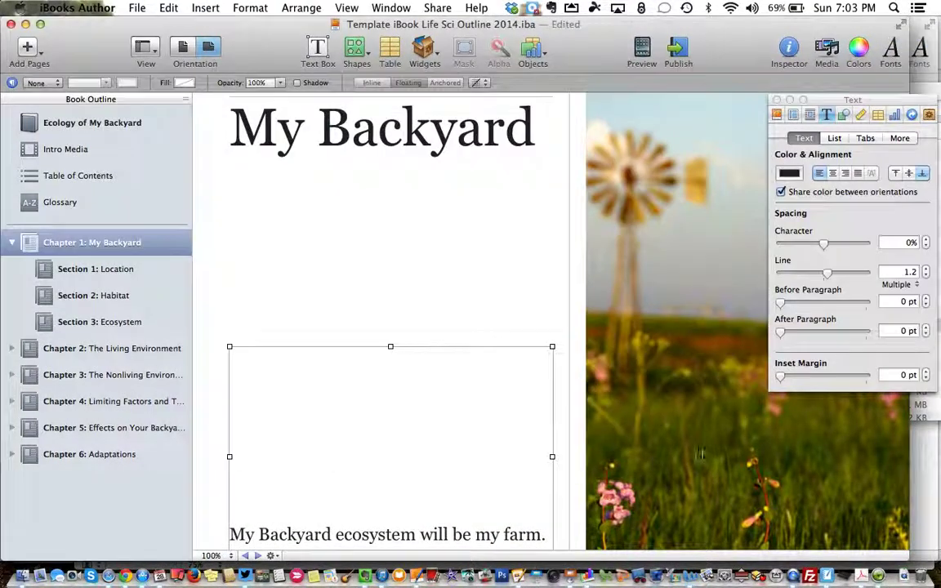
Shift the meadow photo right within its frame, then open the Section 1: Location page
left_click(687, 423)
left_click(750, 551)
left_click_drag(742, 452, 893, 458)
left_click(471, 418)
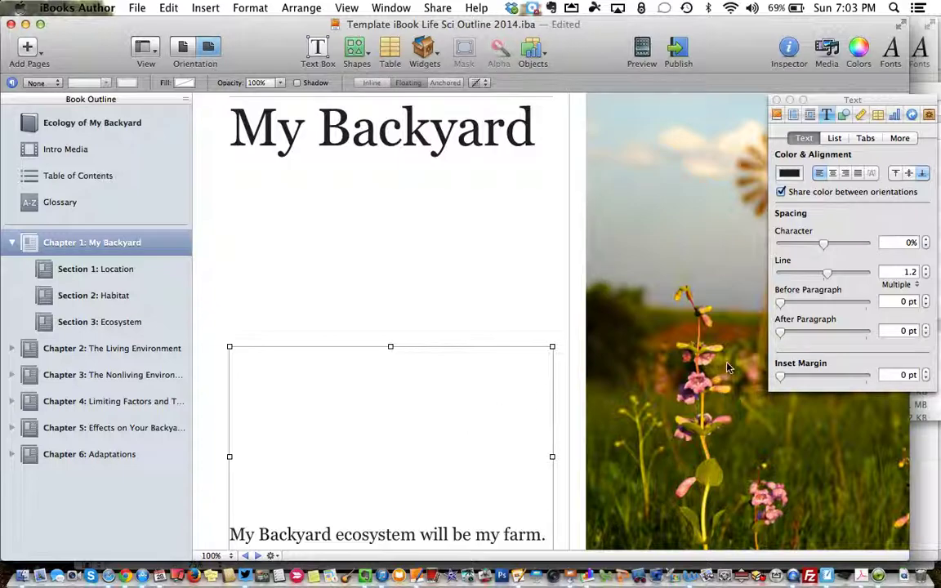
scroll(430, 285, "down", 3)
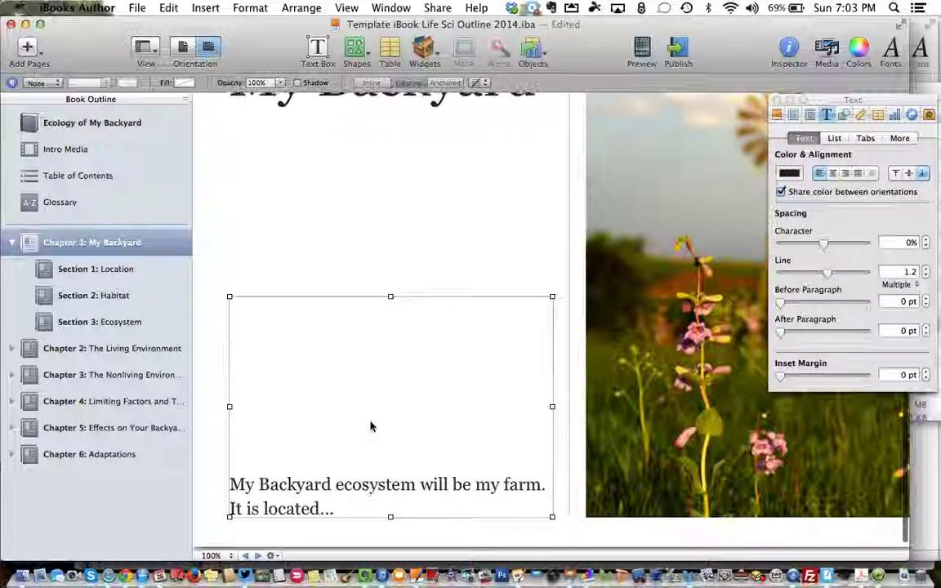
left_click(139, 270)
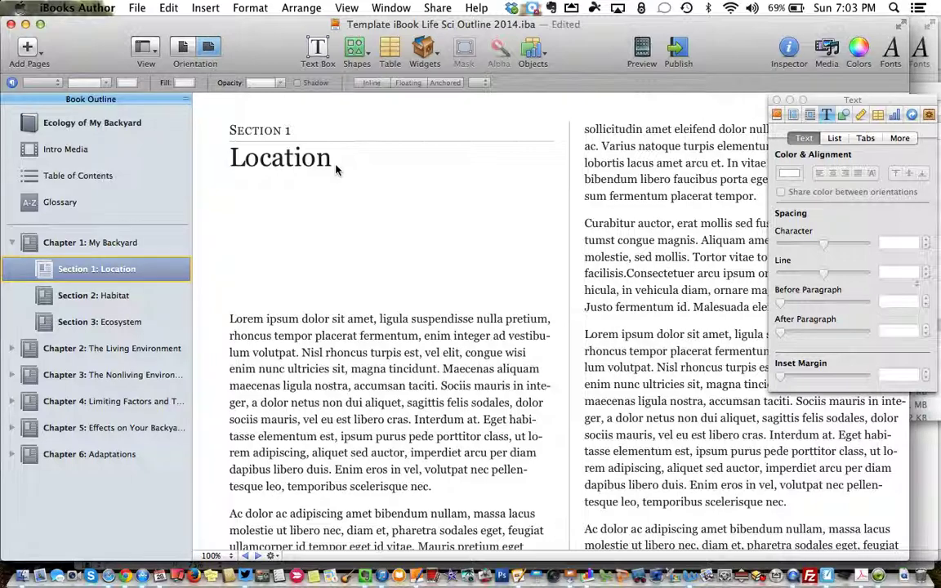
Place the cursor in the Location body text and bring up the Window menu's open-books list
left_click(492, 452)
left_click(392, 9)
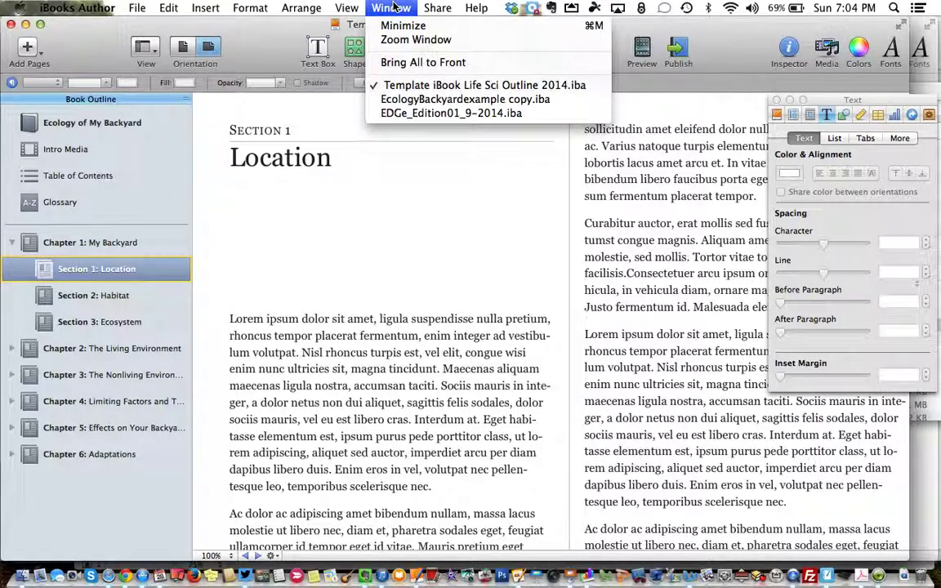
Switch to the EcologyBackyardexample copy book and open its Chapter 1 Section 1 page
left_click(422, 102)
scroll(117, 224, "up", 10)
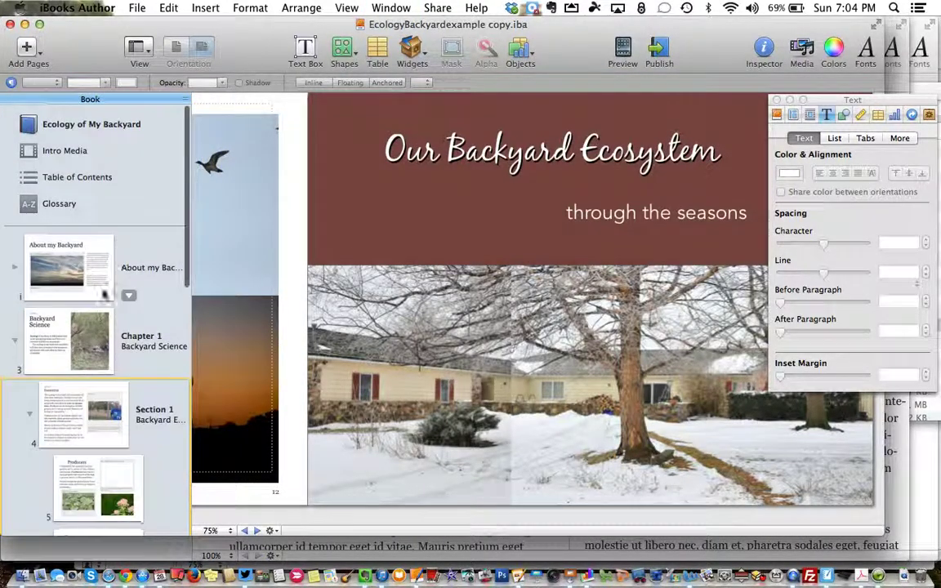
left_click(59, 356)
left_click(78, 412)
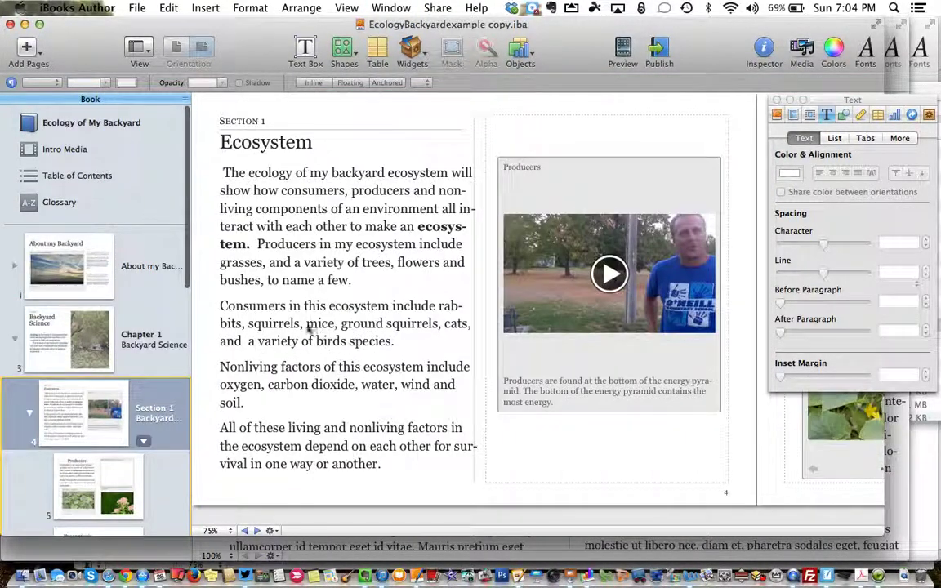
Select all the example page's ecosystem body text, then return to the Template iBook Life Sci Outline 2014 book
triple_click(290, 315)
left_click(246, 193)
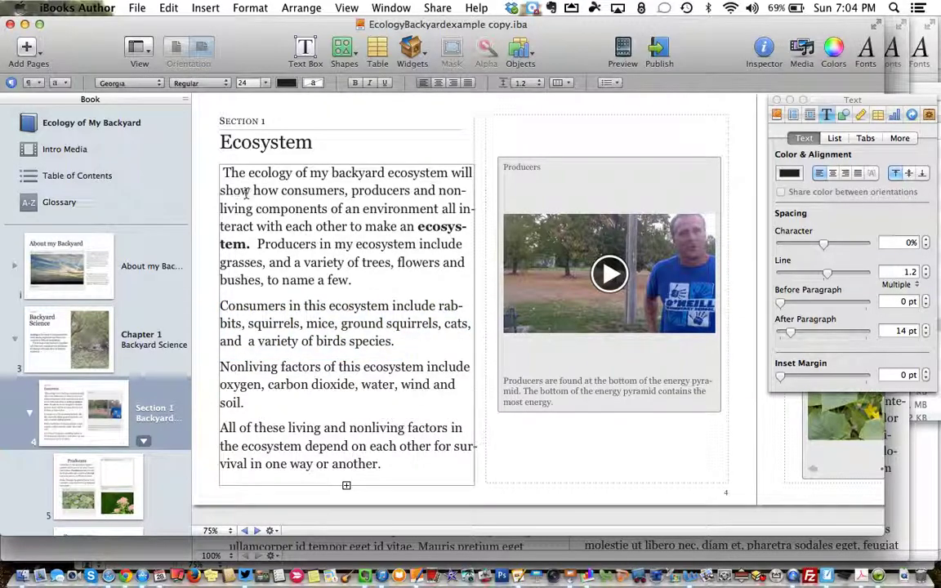
left_click_drag(218, 172, 412, 488)
key("super+c")
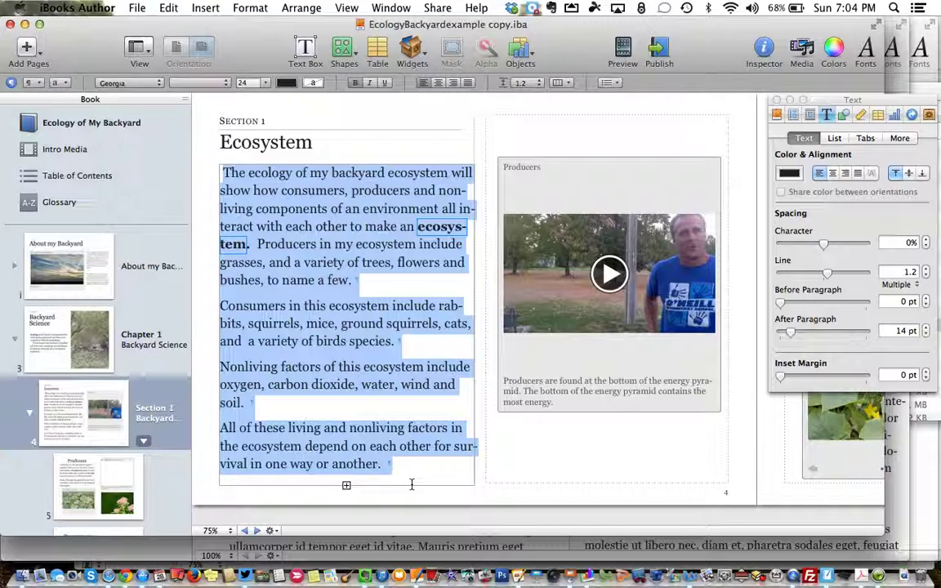
left_click(403, 8)
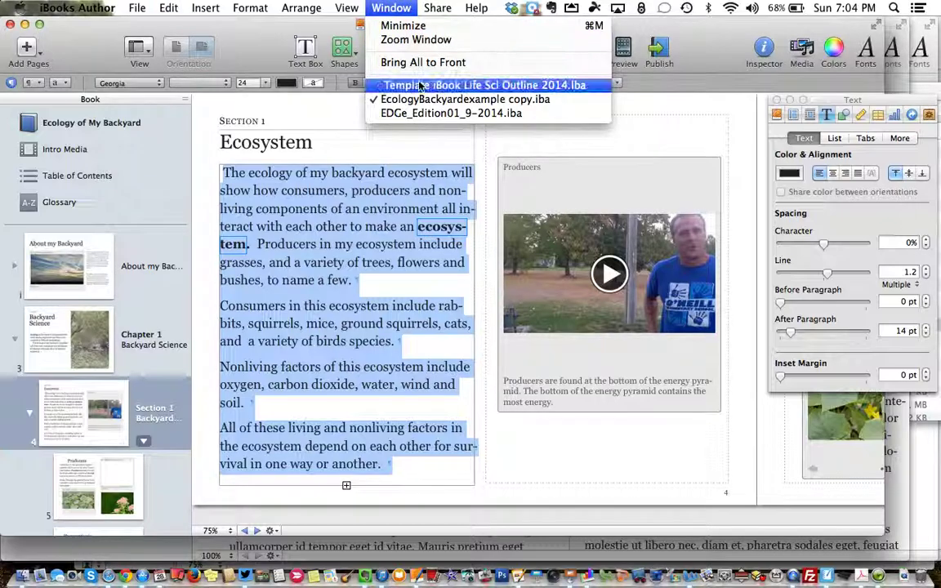
left_click(382, 85)
Paste the copied ecology paragraphs over all of the Location page's Lorem ipsum body text
left_click(321, 341)
key("super+a")
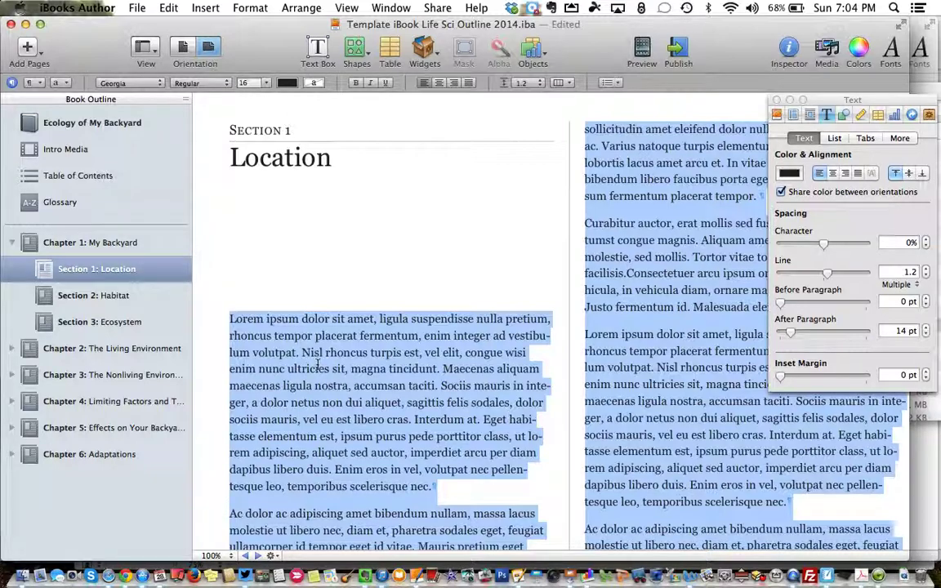
key("super+v")
scroll(343, 372, "down", 2)
scroll(342, 372, "up", 2)
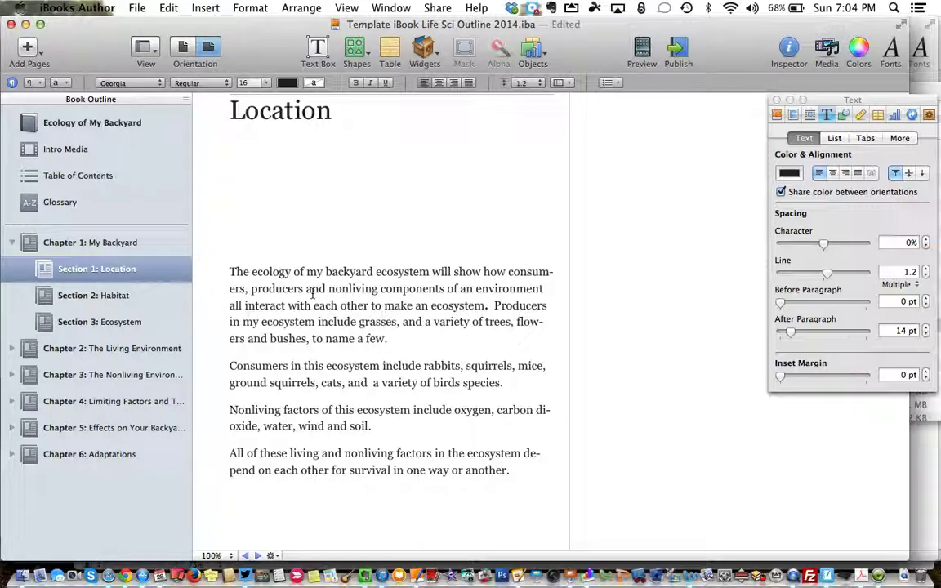
left_click(229, 365)
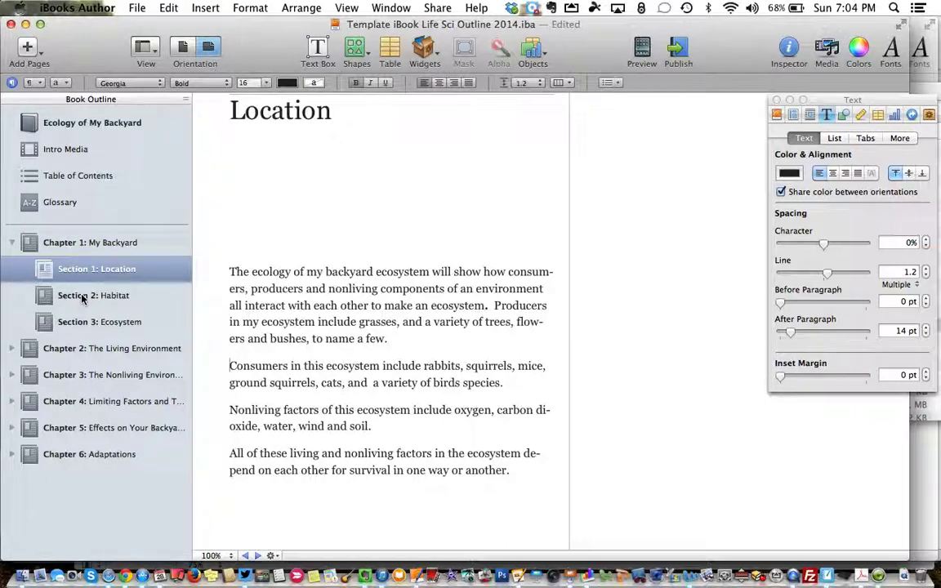
Insert a page break so the Consumers paragraph starts a new page
left_click(210, 9)
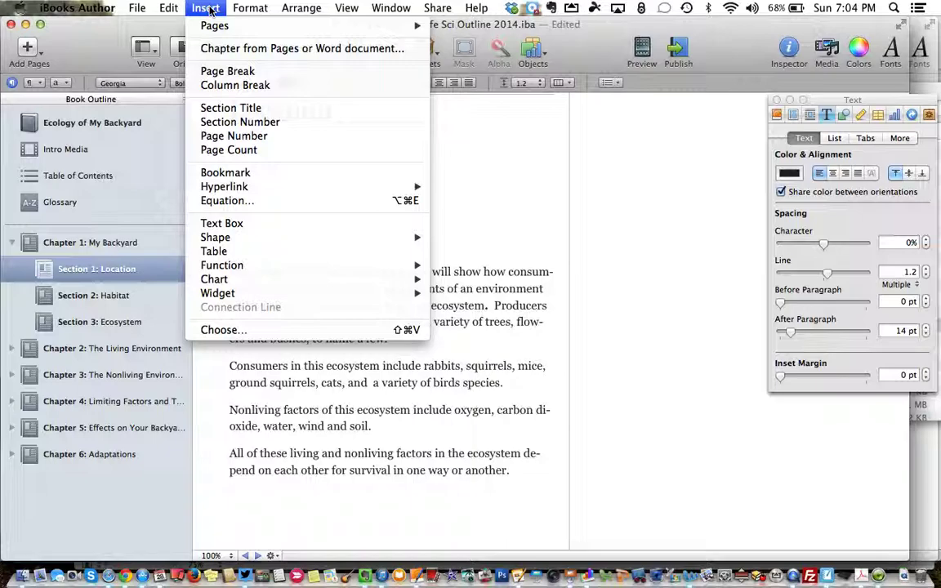
left_click(230, 71)
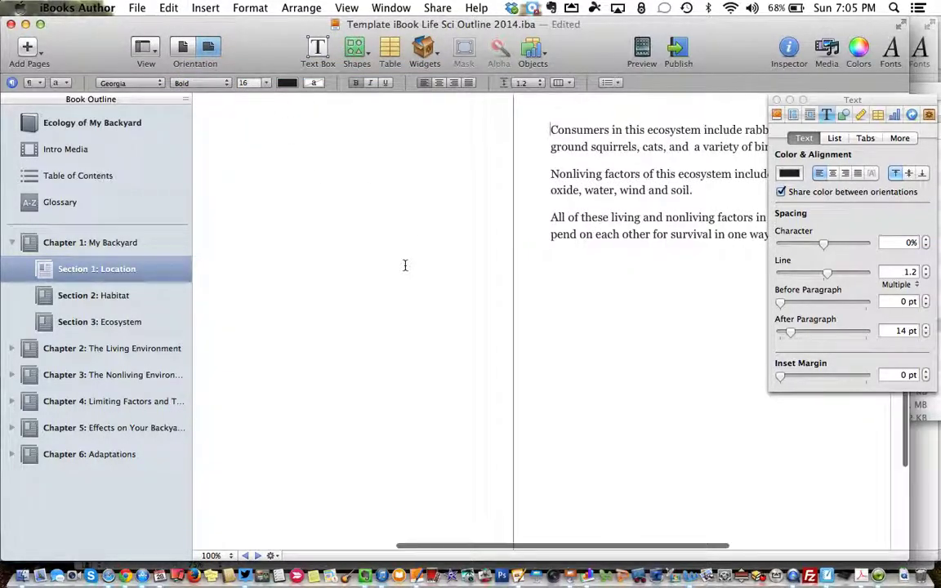
scroll(403, 263, "left", 5)
scroll(403, 263, "left", 5)
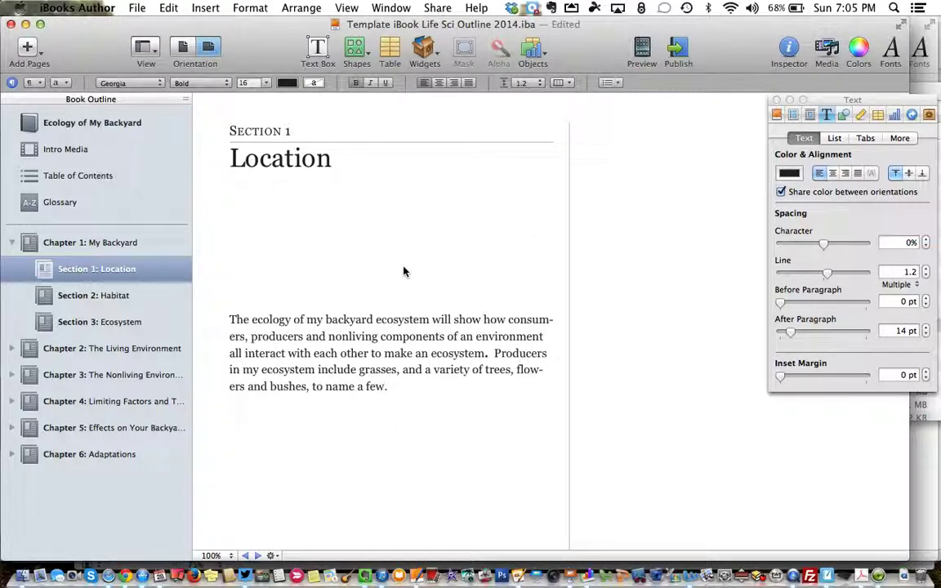
scroll(494, 307, "right", 10)
scroll(489, 306, "right", 5)
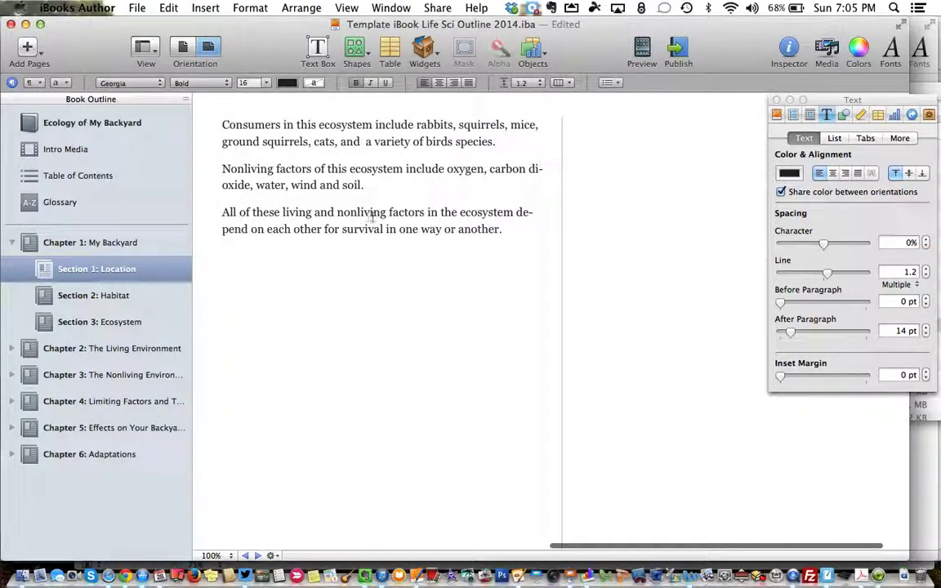
left_click(221, 134)
left_click(221, 133)
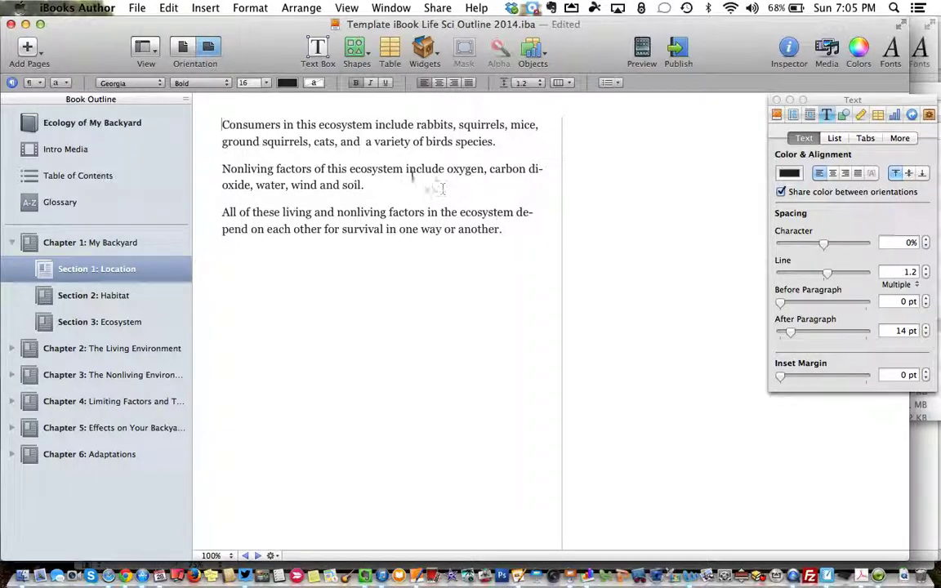
Add a column break after 'soil.' so the 'All of these…' paragraph begins the right column
left_click(387, 193)
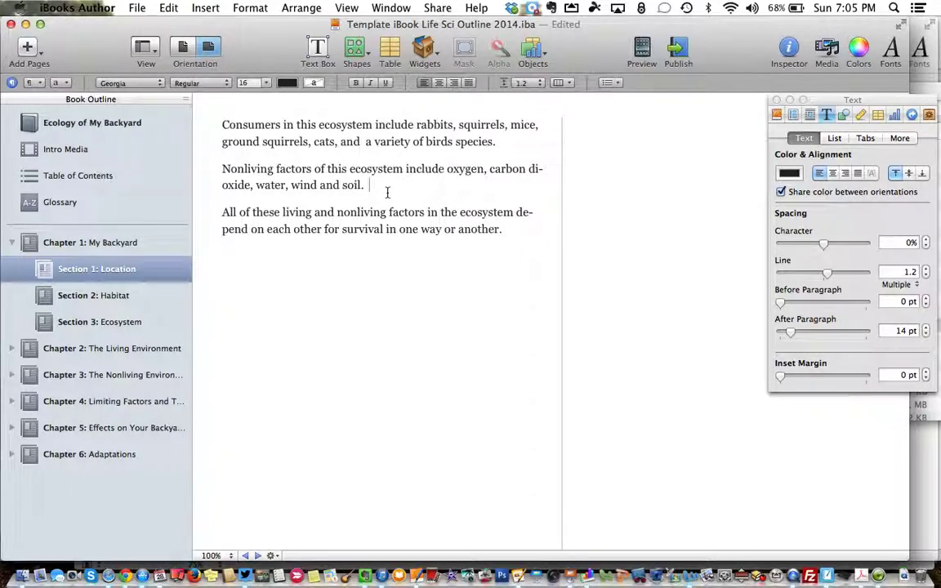
key("Return")
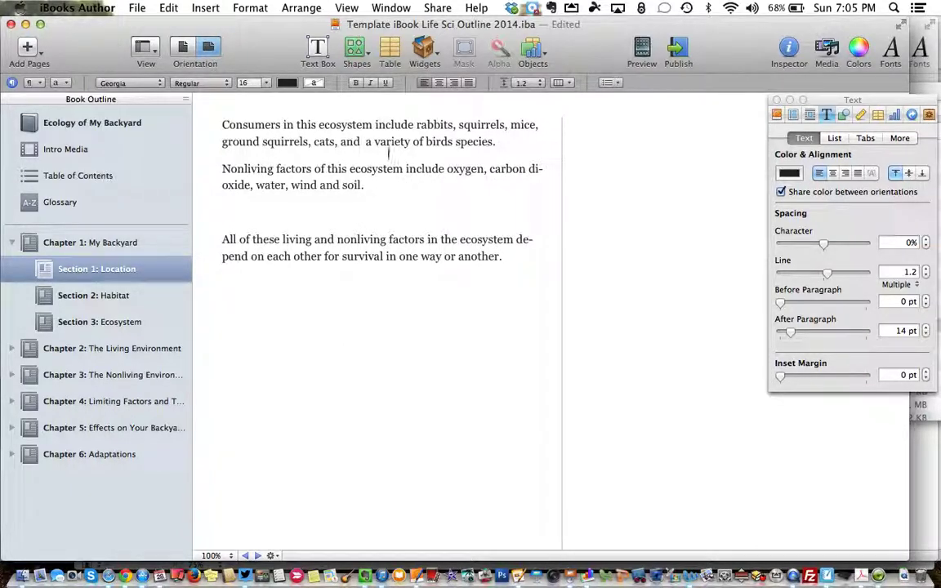
left_click(203, 9)
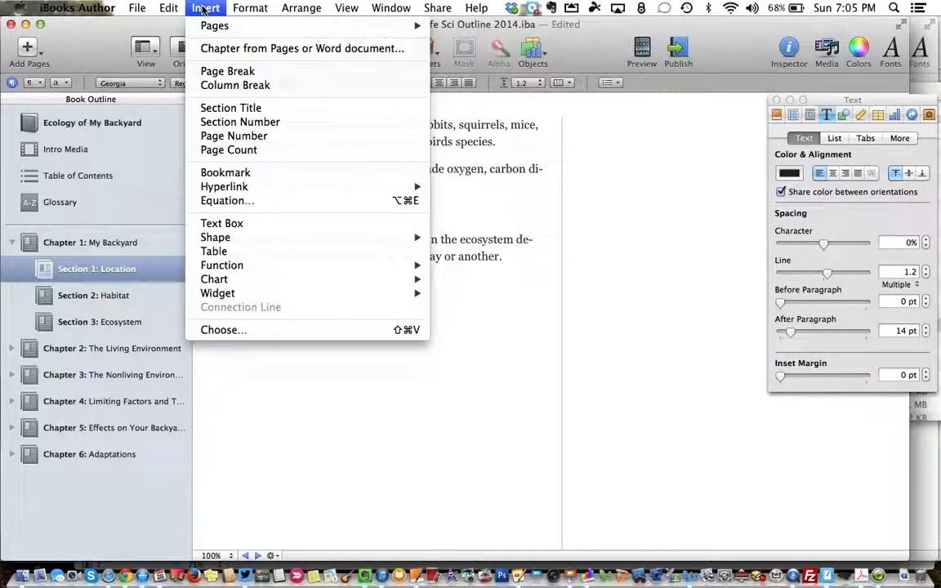
left_click(236, 85)
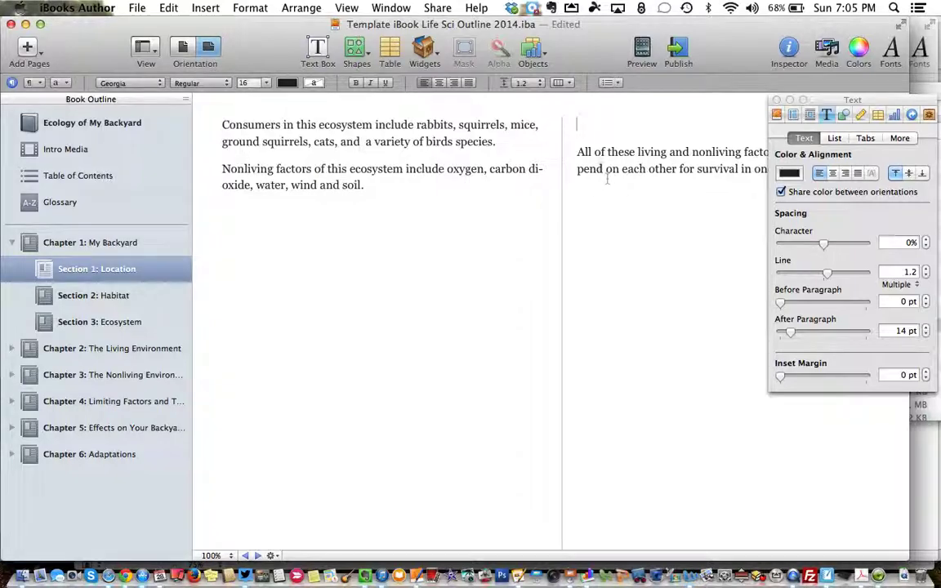
key("Delete")
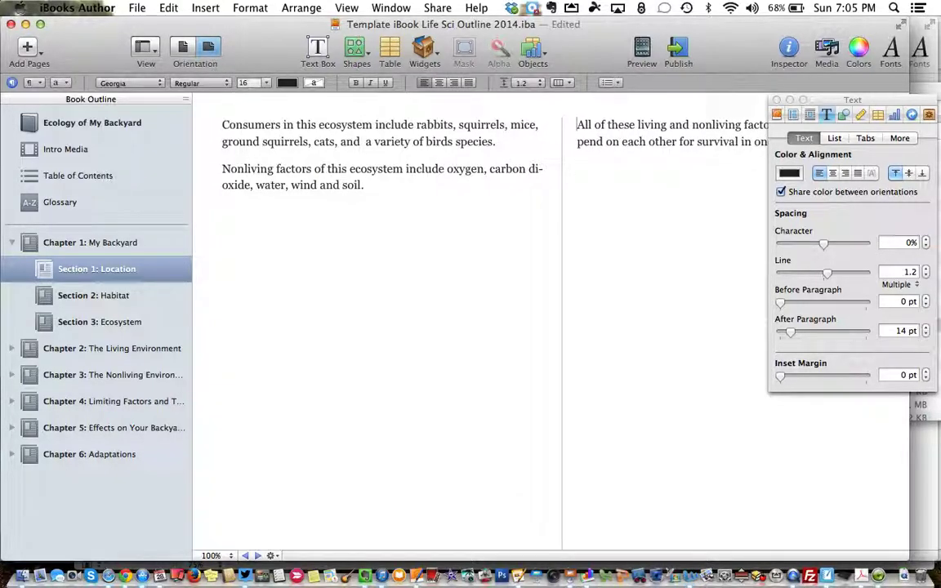
scroll(571, 190, "right", 3)
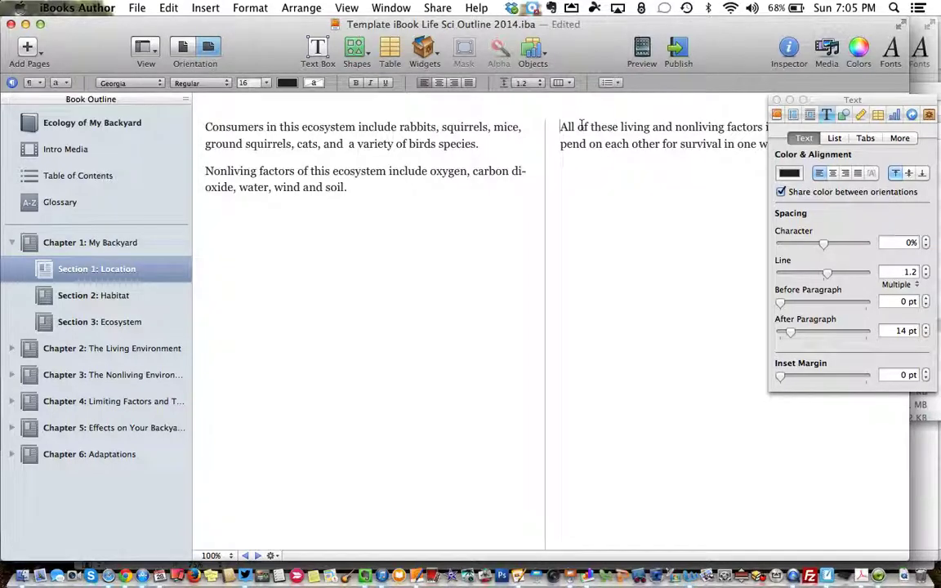
left_click(205, 8)
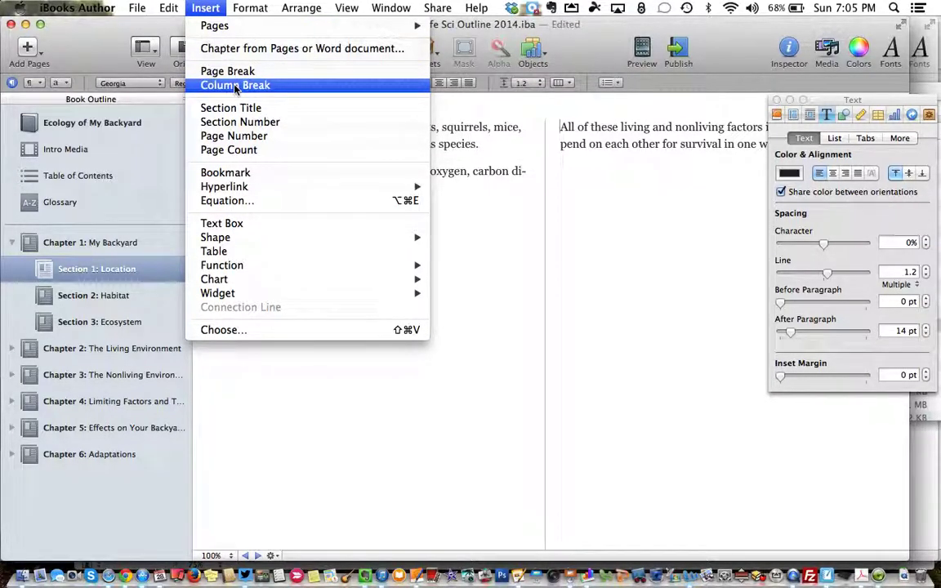
left_click(617, 193)
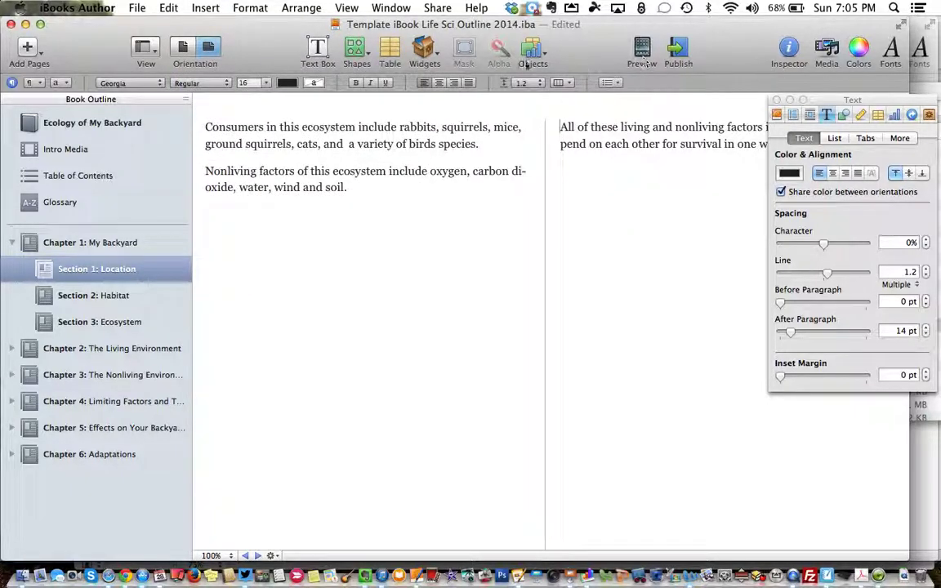
Add a Review quiz widget to the Location page, then open Section 2: Habitat
left_click(424, 50)
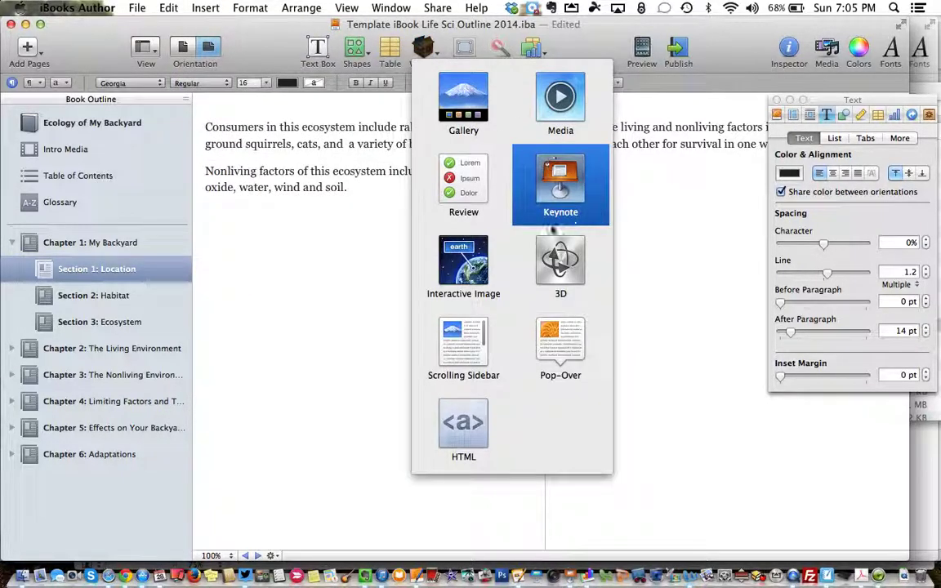
left_click(474, 162)
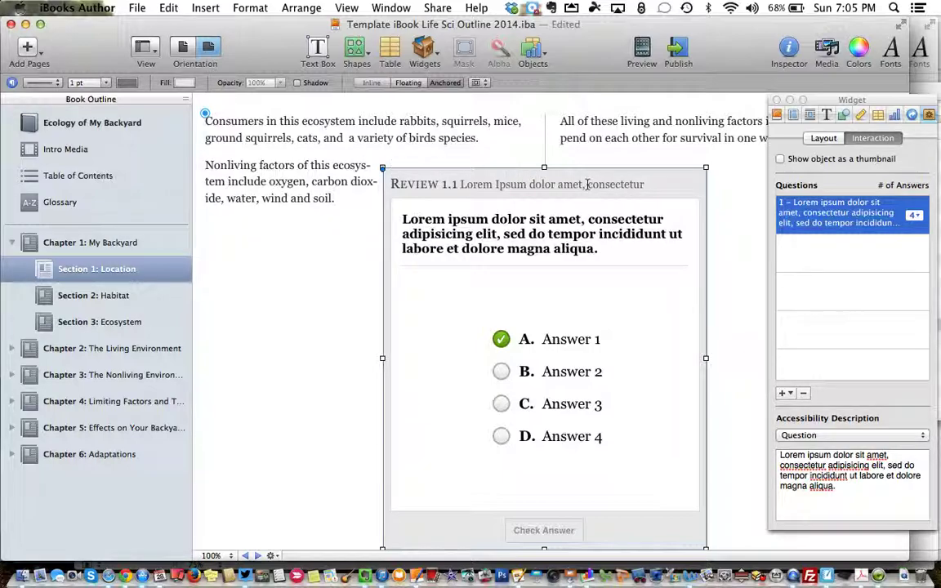
left_click(104, 299)
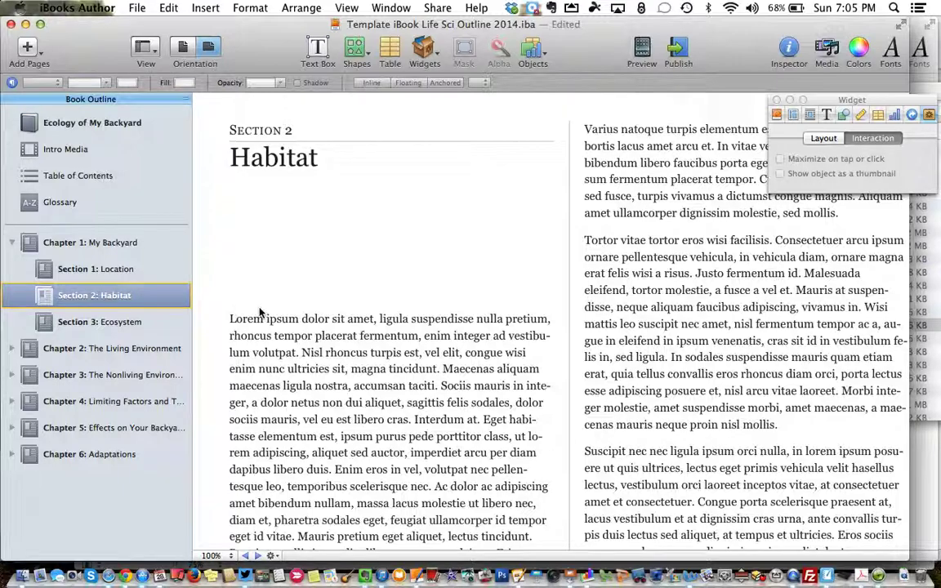
Delete all the Lorem ipsum body text from the Habitat page
left_click(346, 393)
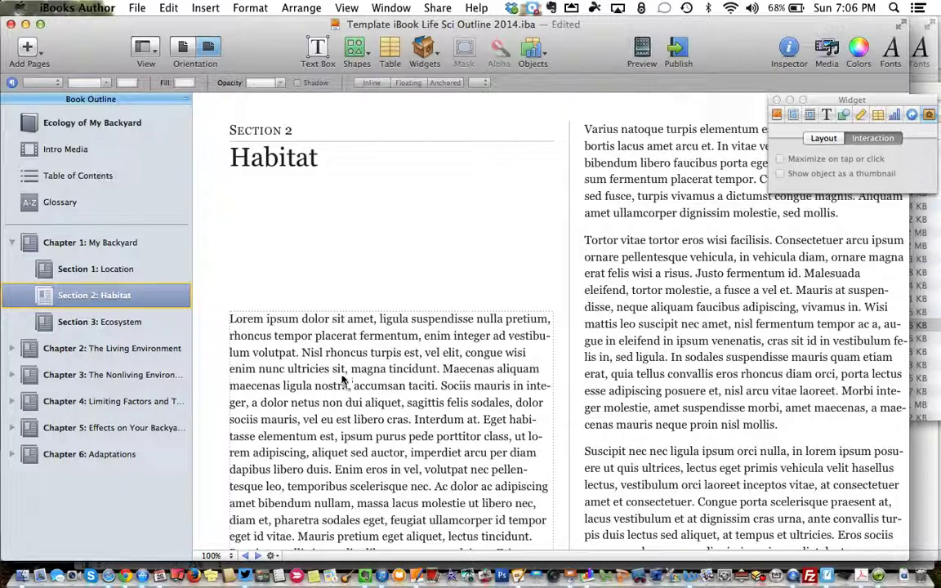
key("super+a")
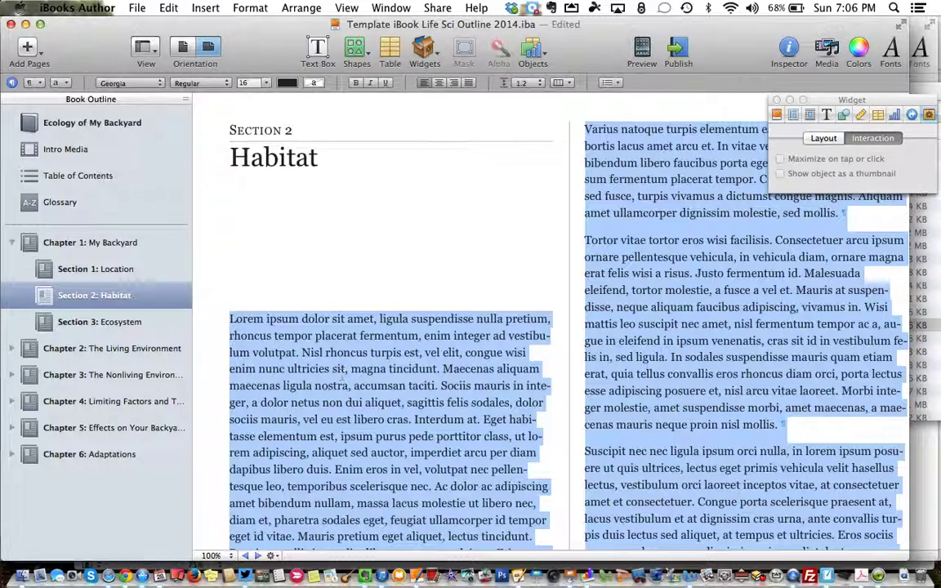
key("BackSpace")
Add a new text box just below the Habitat title, then go to Section 3: Ecosystem
left_click(318, 50)
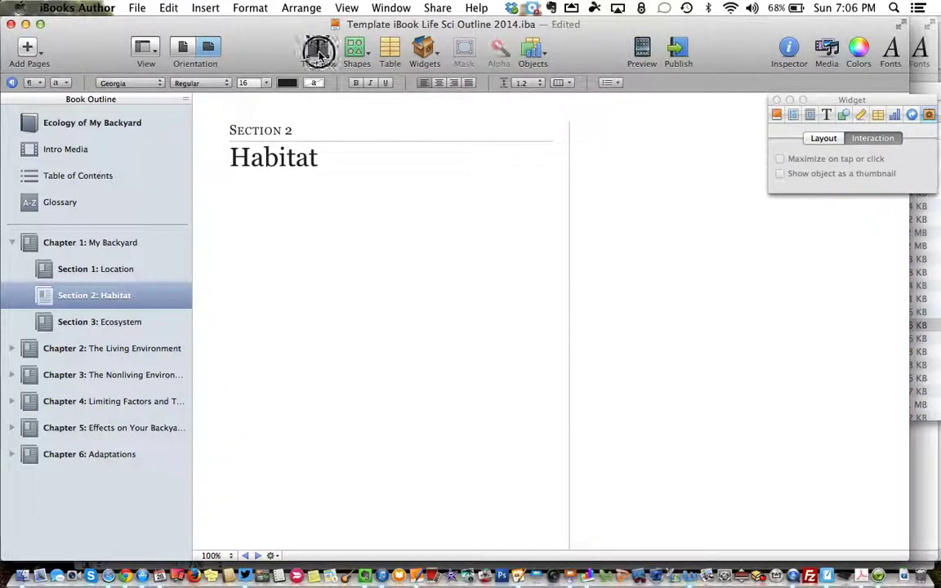
left_click(587, 368)
left_click_drag(587, 368, 555, 282)
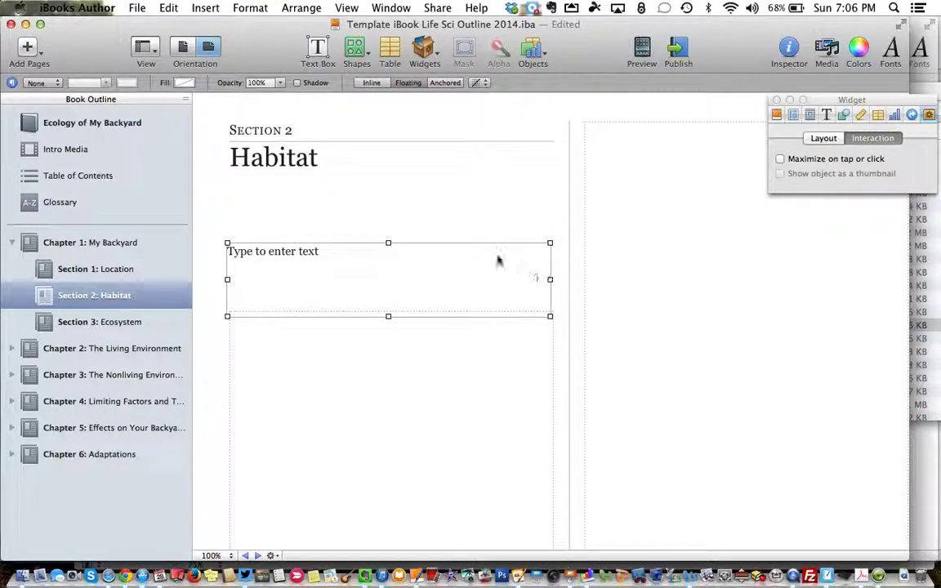
left_click(311, 250)
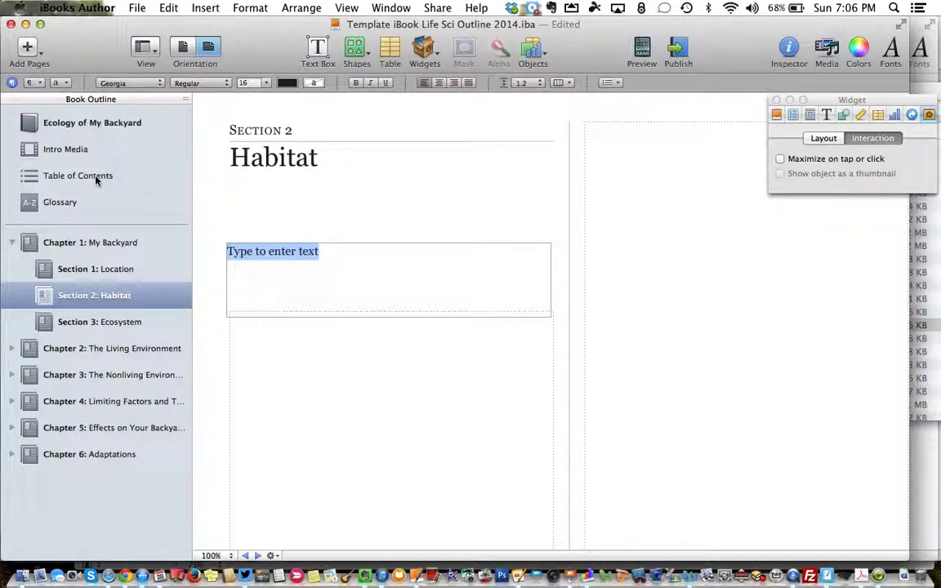
left_click(121, 323)
left_click(363, 398)
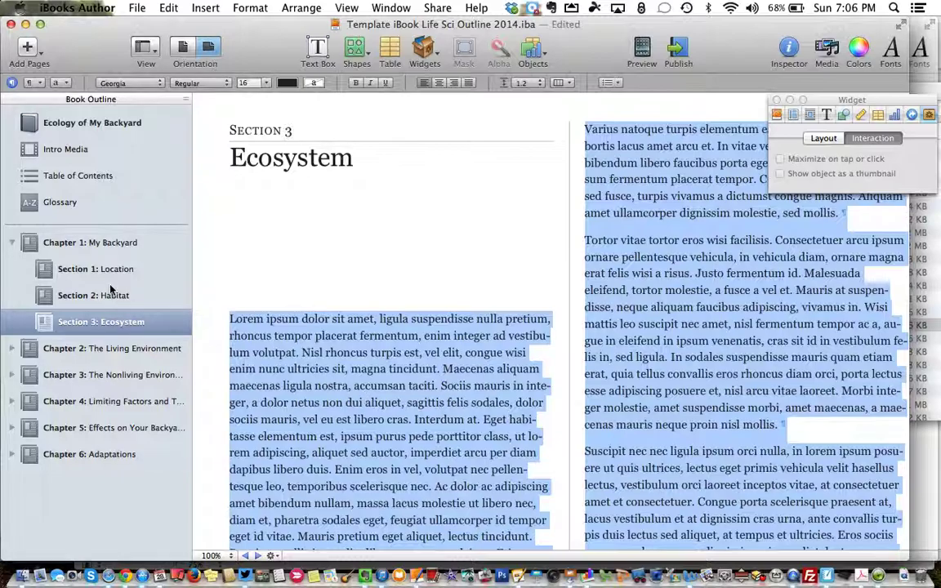
Expand Chapter 2 and Chapter 3 in the book outline to list their sections
left_click(72, 349)
scroll(289, 329, "down", 3)
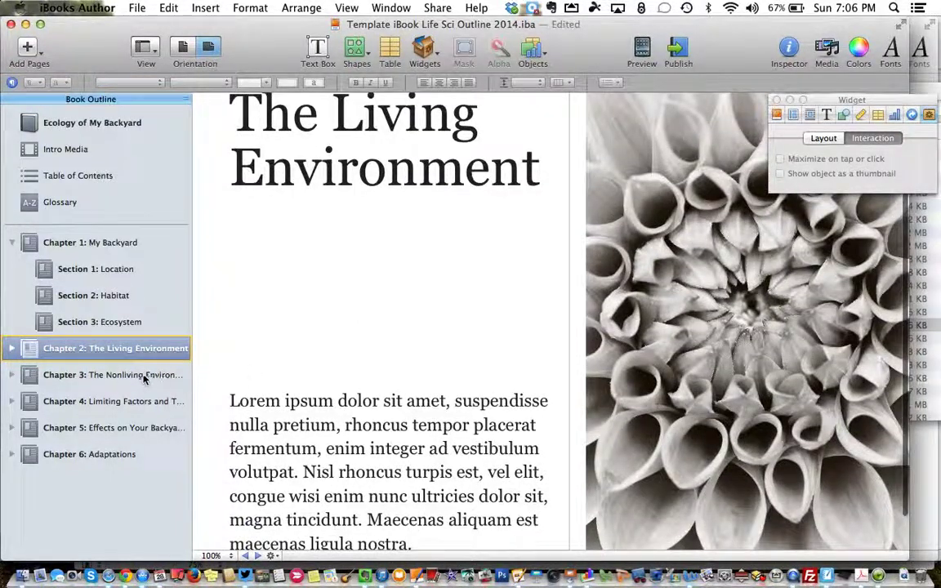
left_click(14, 376)
left_click(12, 375)
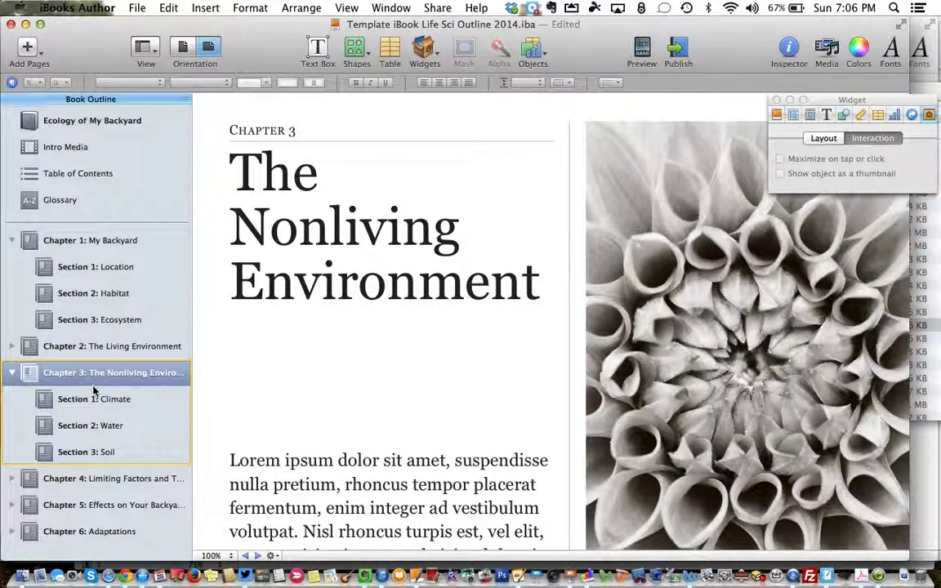
left_click(13, 349)
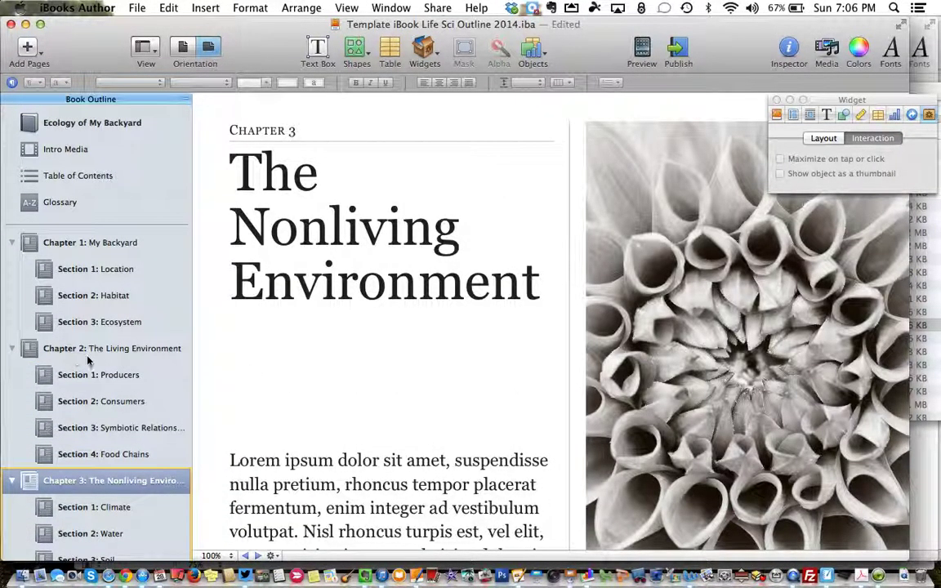
scroll(73, 335, "down", 1)
Open Chapter 2's Section 2: Consumers page and reveal the page layouts list
left_click(82, 360)
left_click(84, 395)
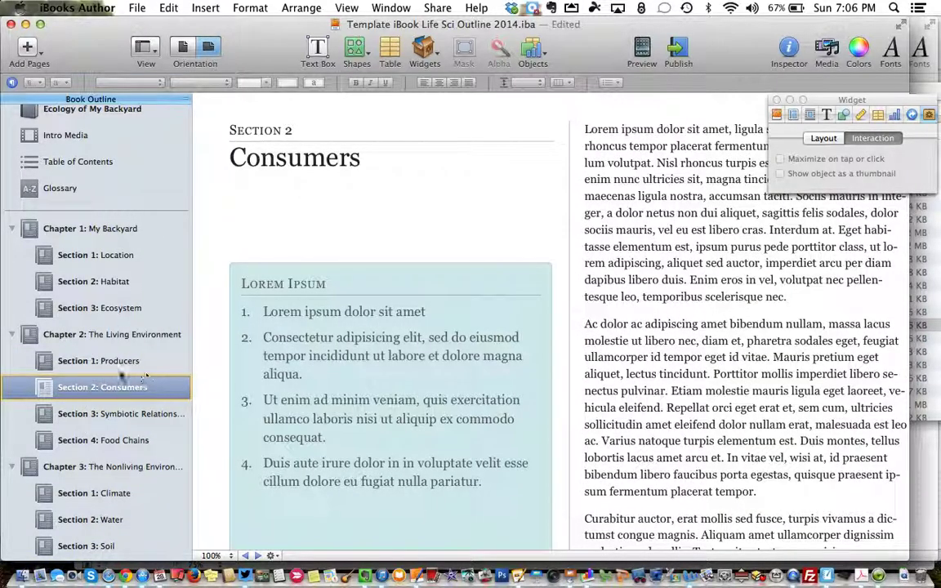
left_click(315, 399)
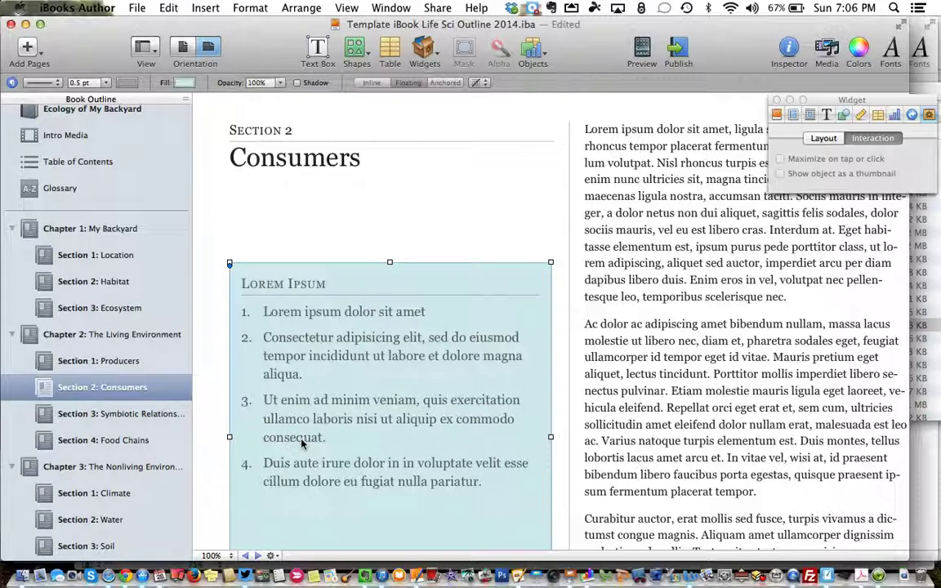
scroll(300, 441, "down", 3)
scroll(161, 366, "down", 4)
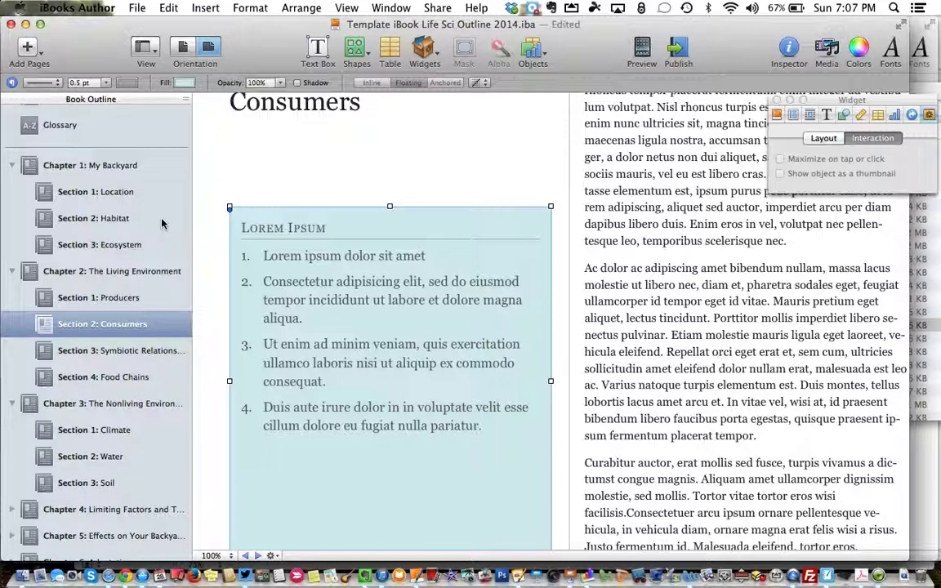
scroll(139, 334, "up", 2)
scroll(158, 356, "up", 3)
left_click_drag(179, 101, 183, 240)
Open the Section Text page layout for editing
scroll(124, 155, "down", 8)
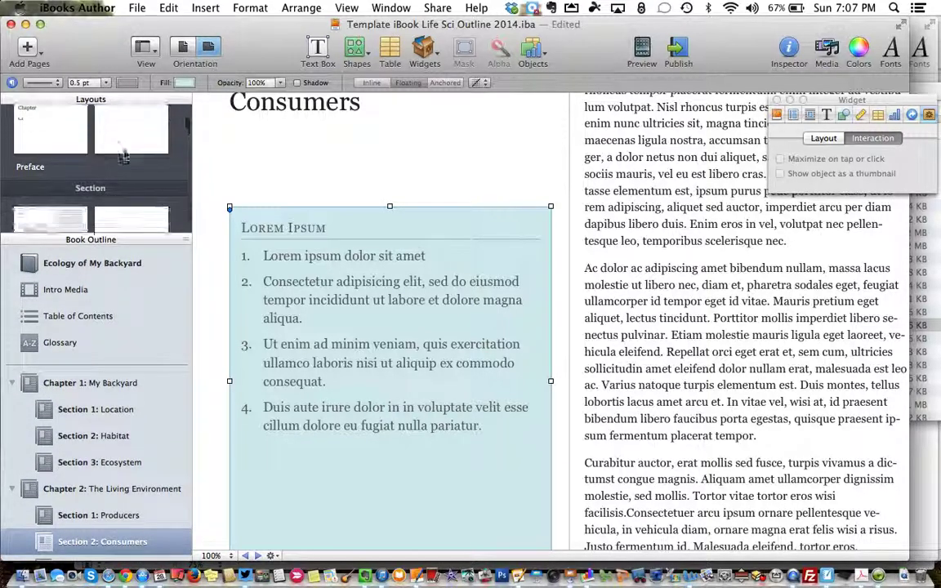
scroll(49, 119, "up", 1)
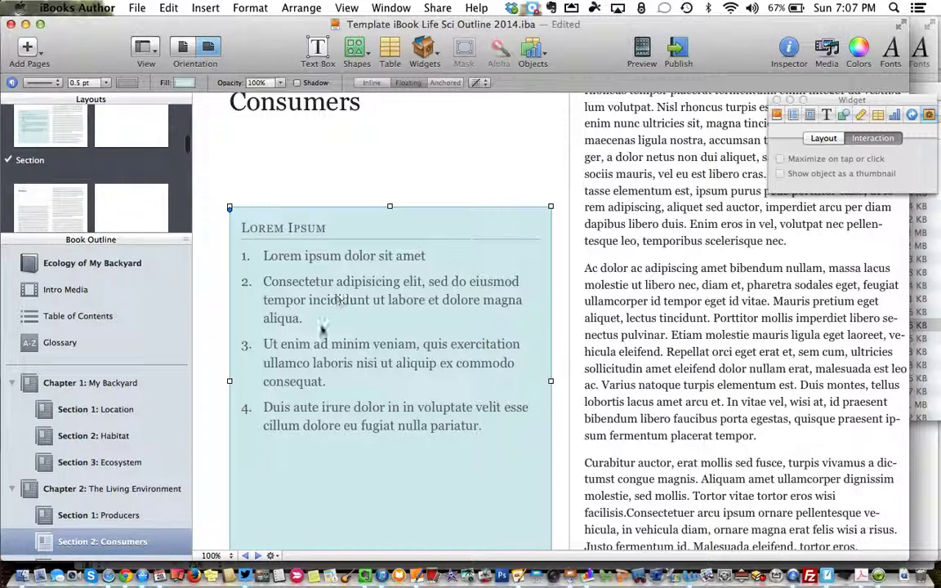
scroll(118, 193, "down", 3)
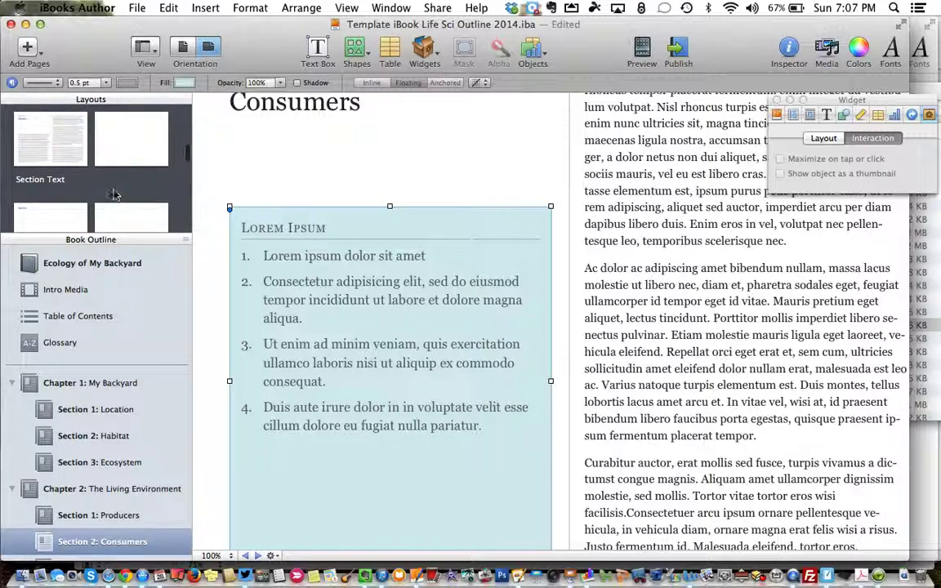
left_click(46, 153)
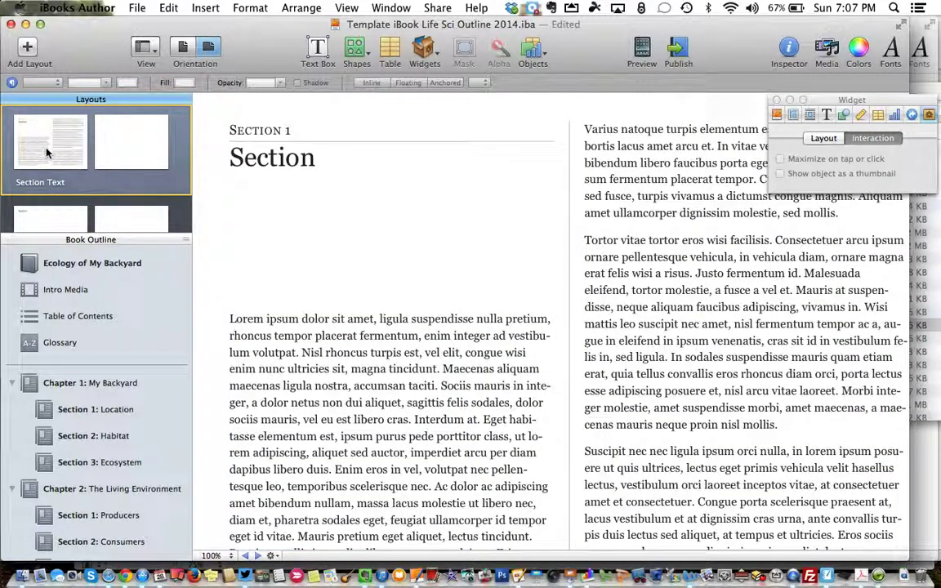
scroll(47, 153, "up", 2)
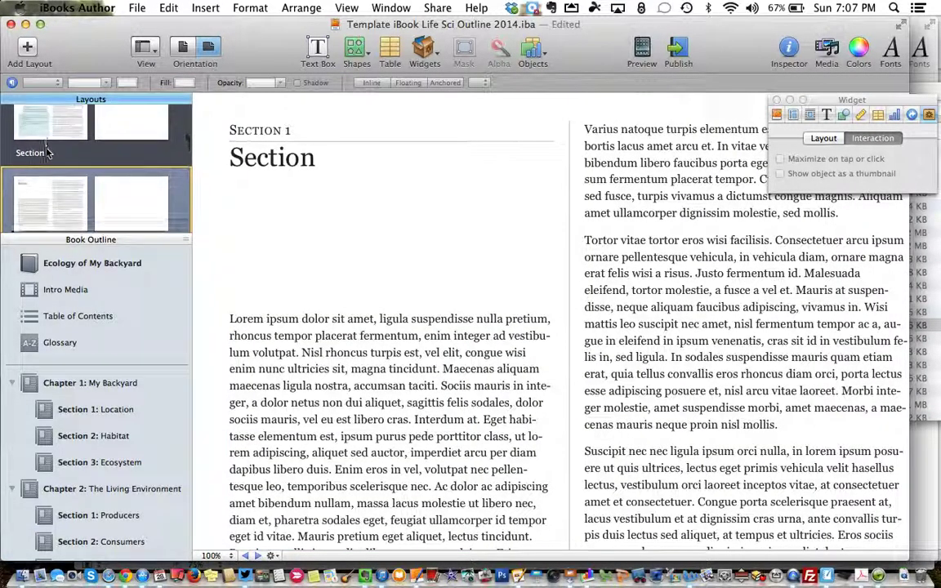
scroll(123, 445, "down", 4)
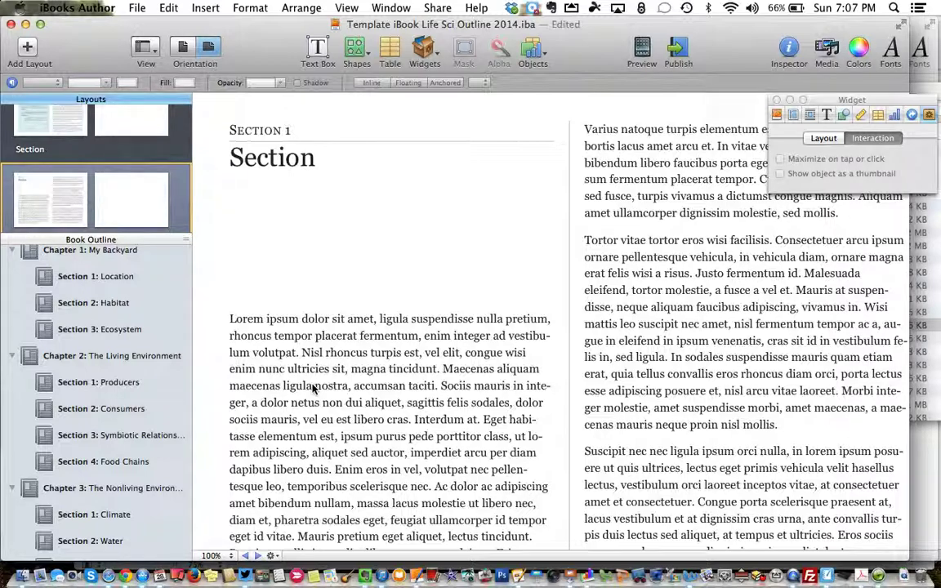
Start a new book from File > New, then cancel the Template Chooser
left_click(135, 8)
left_click(145, 29)
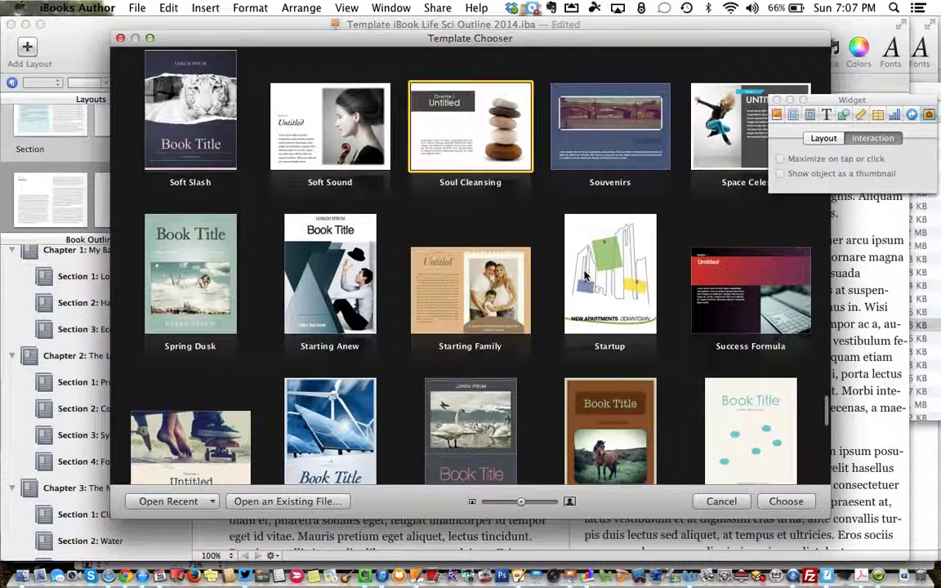
left_click(722, 501)
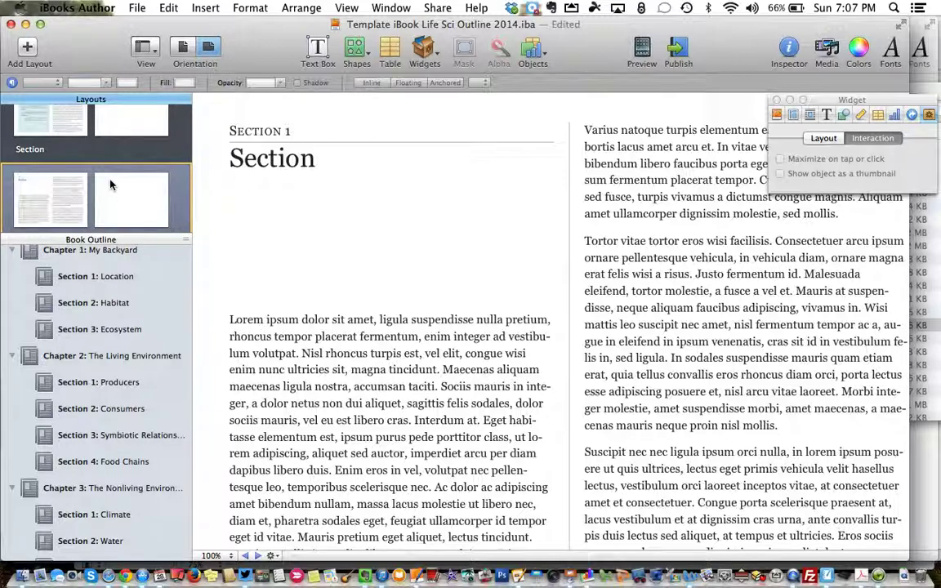
Drag the Layouts/Book Outline divider down to enlarge the layouts list
left_click_drag(181, 236, 177, 336)
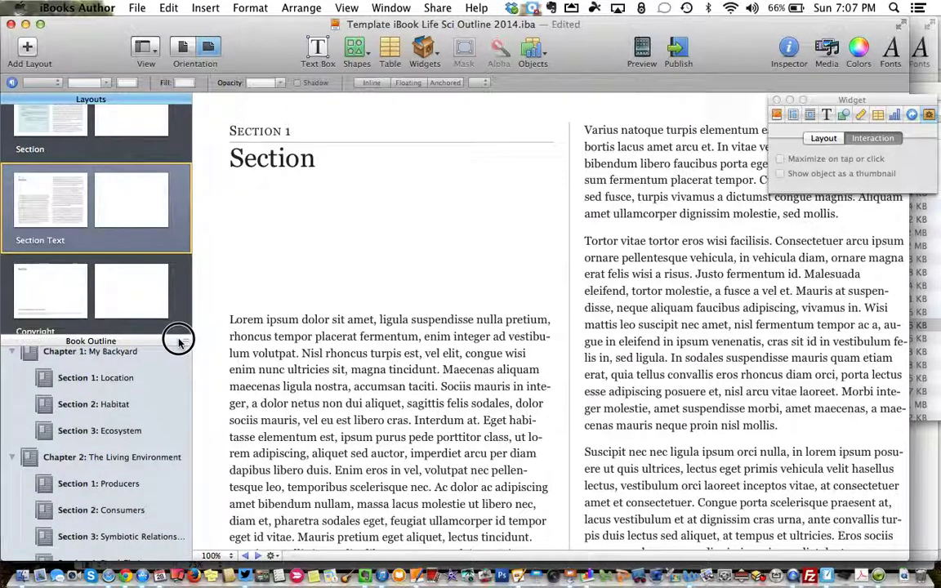
scroll(148, 232, "up", 3)
scroll(148, 232, "down", 10)
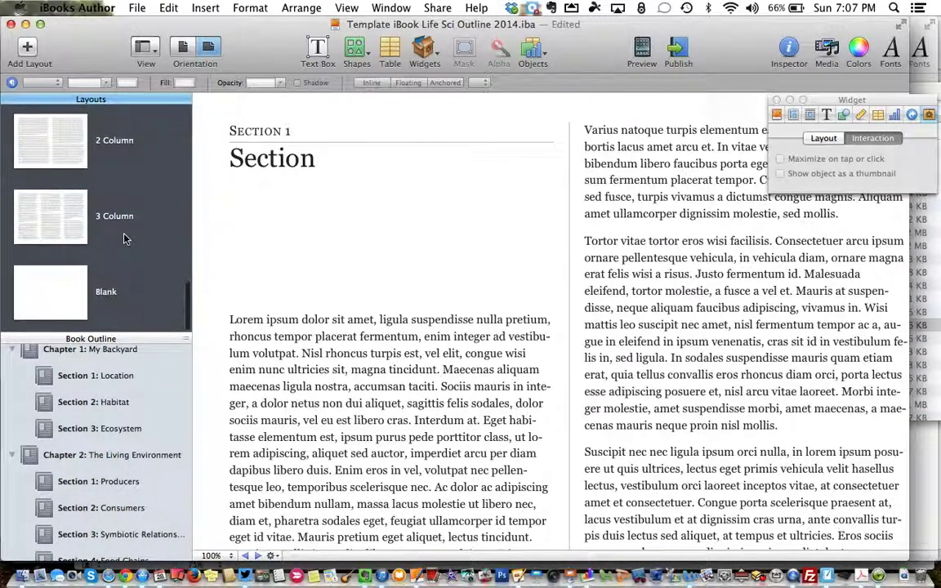
scroll(124, 239, "up", 10)
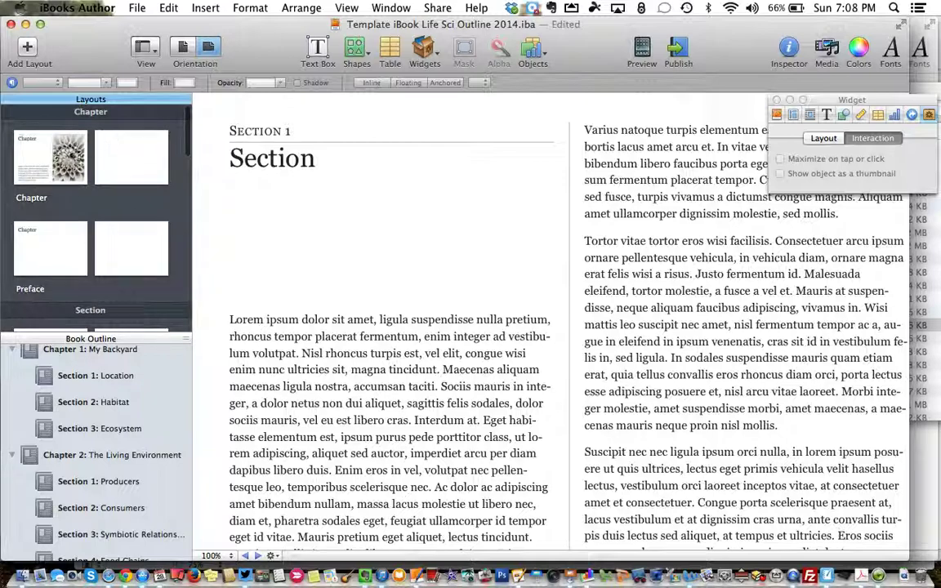
Color the Chapter layout's 'Chapter' title red, apply it, and view Chapter 1: My Backyard
left_click(86, 158)
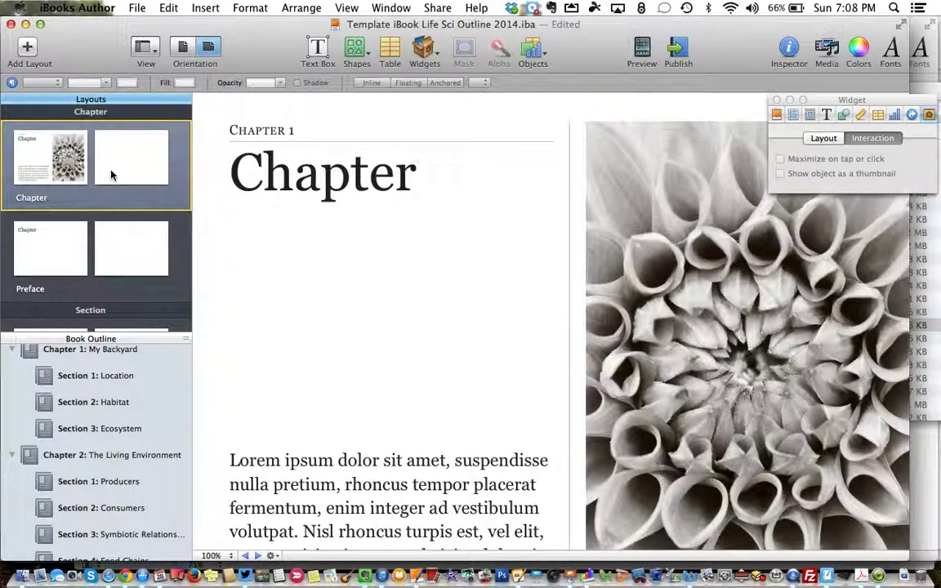
left_click(322, 174)
double_click(323, 174)
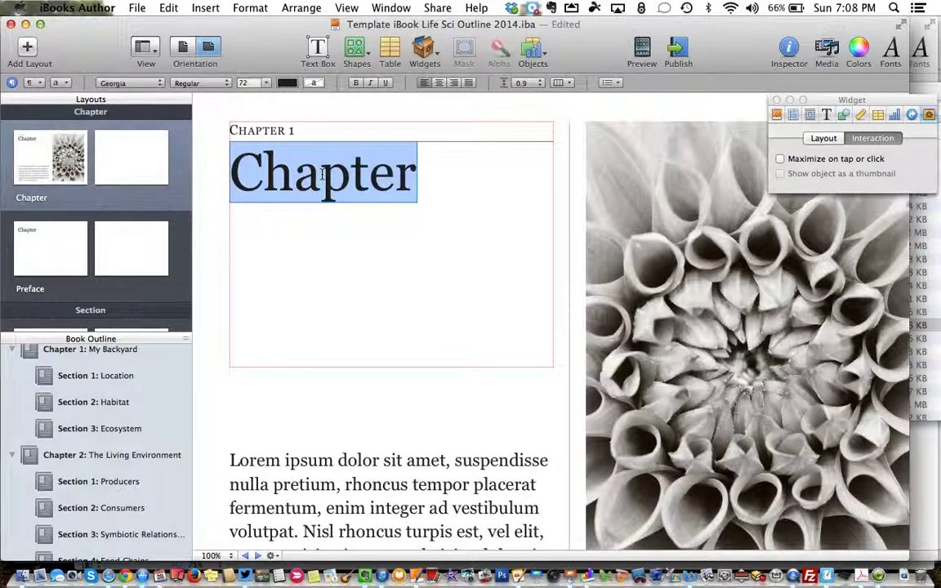
left_click(282, 83)
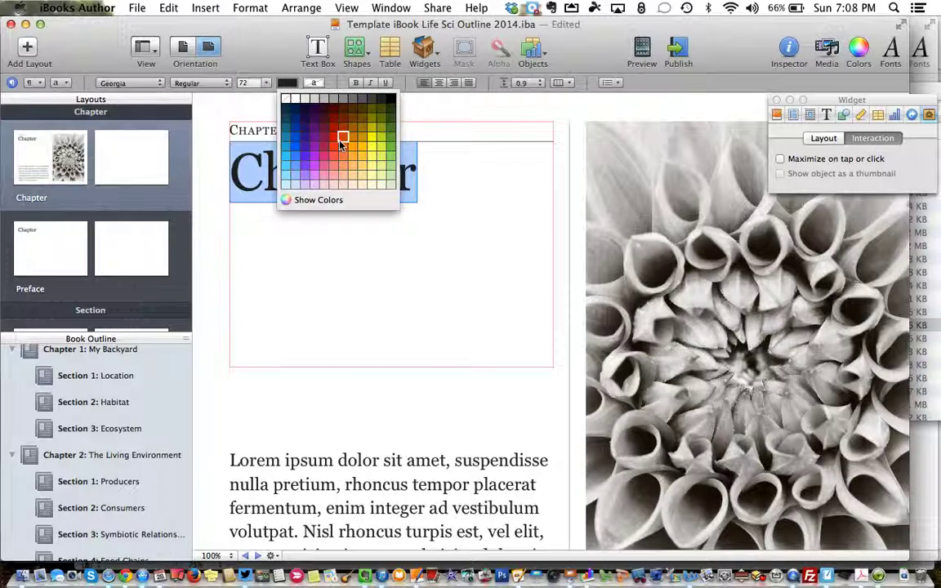
left_click(332, 137)
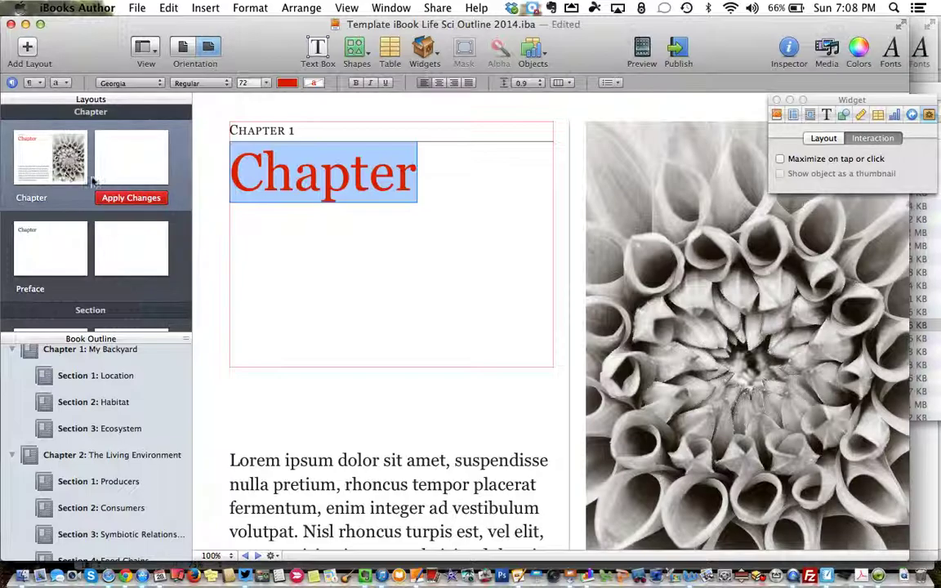
left_click(116, 198)
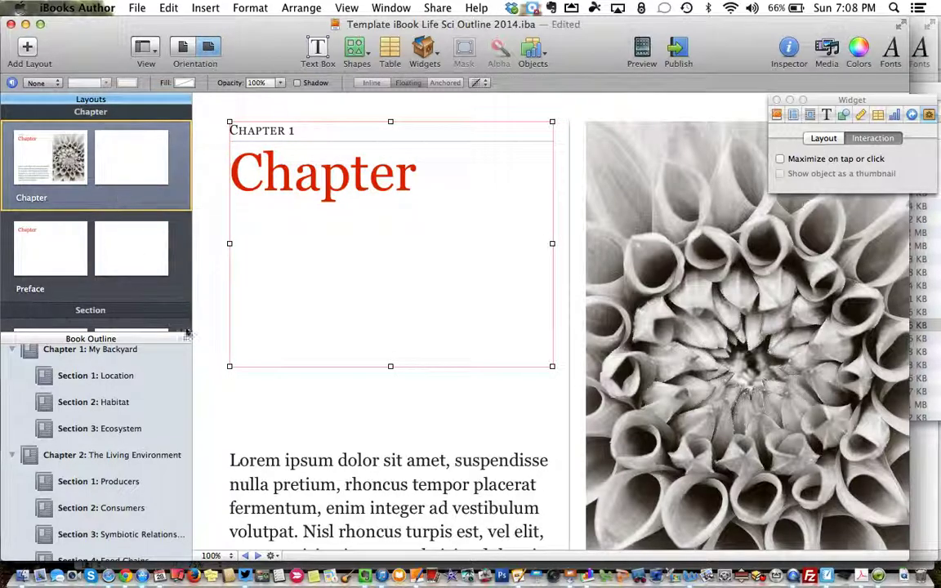
left_click(110, 353)
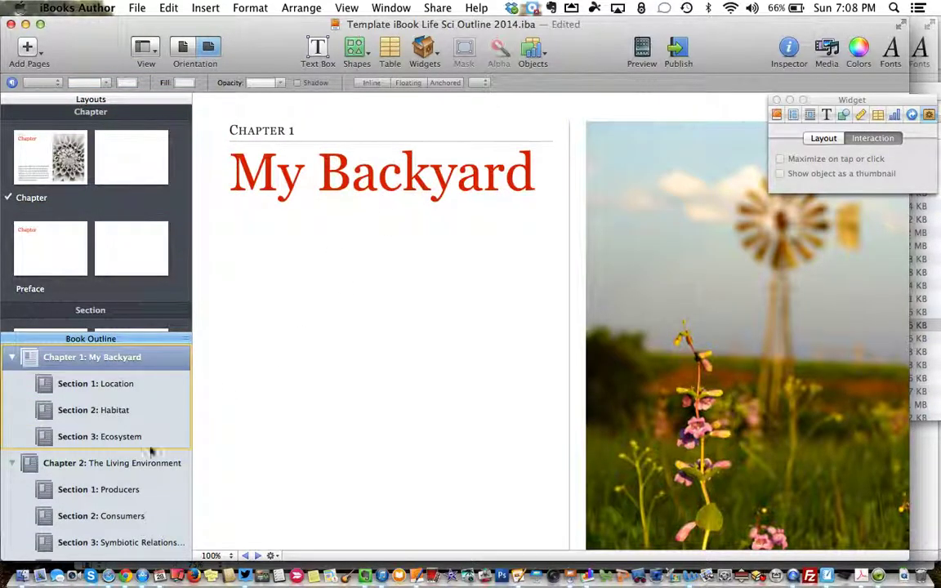
Hide the layouts list and open Chapter 3's Section 1: Climate page, showing the Widgets menu
left_click(114, 463)
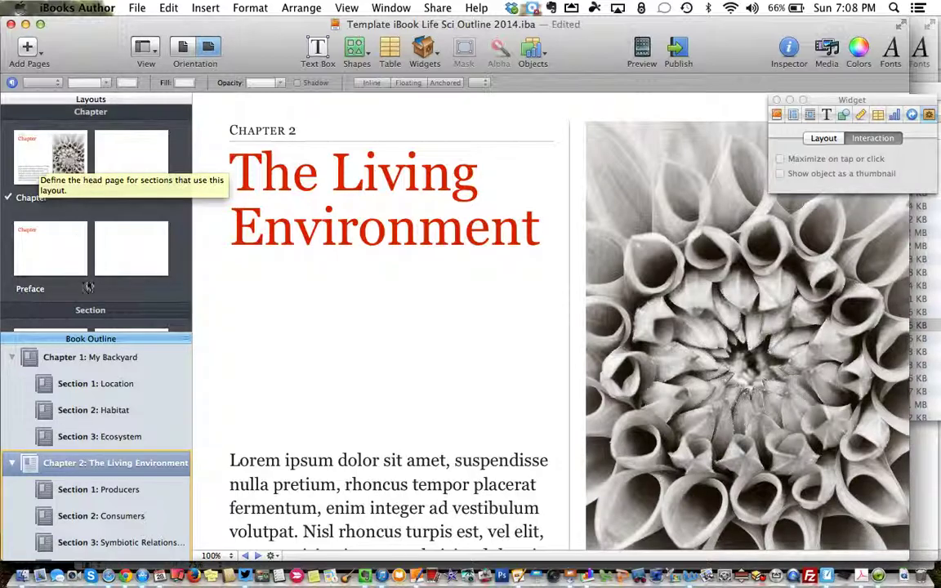
left_click_drag(183, 339, 169, 97)
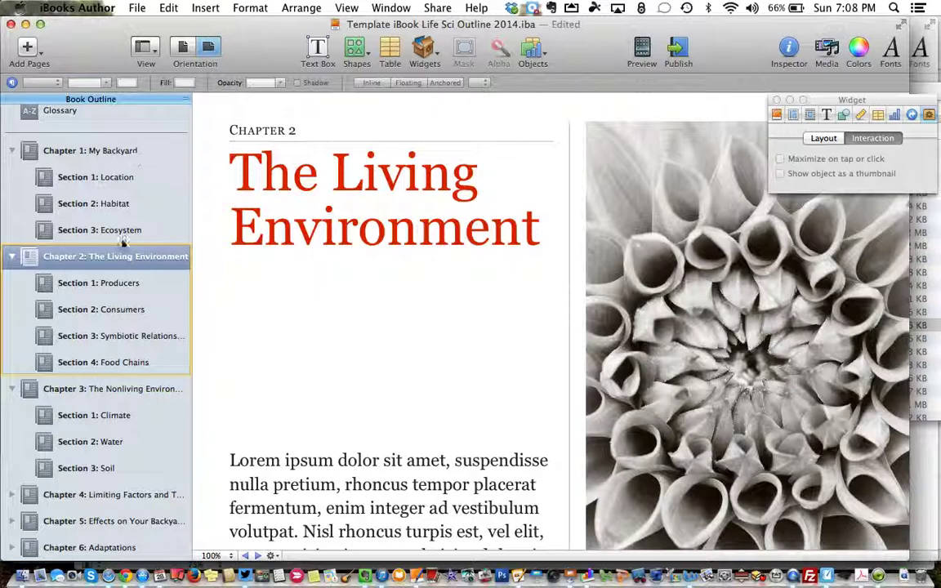
scroll(130, 246, "up", 3)
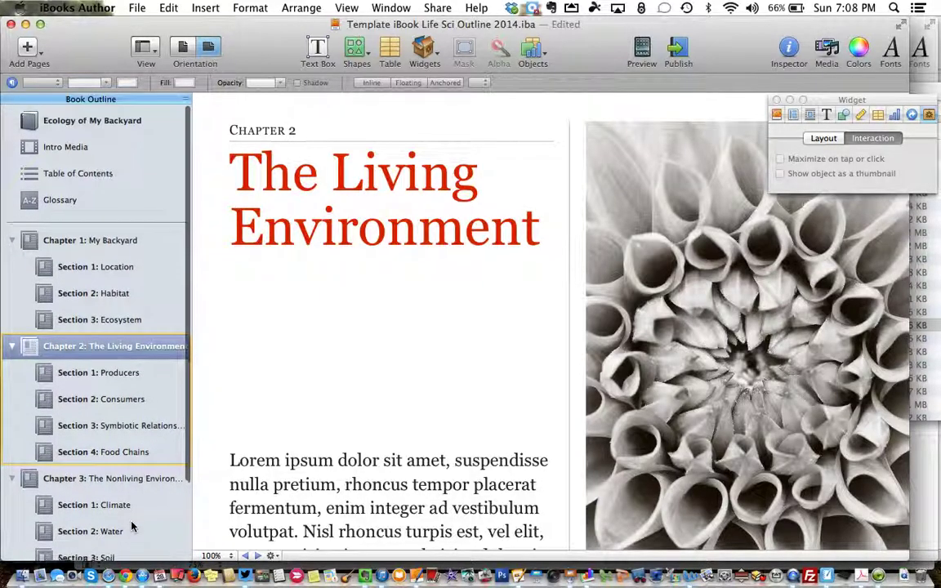
scroll(118, 468, "down", 3)
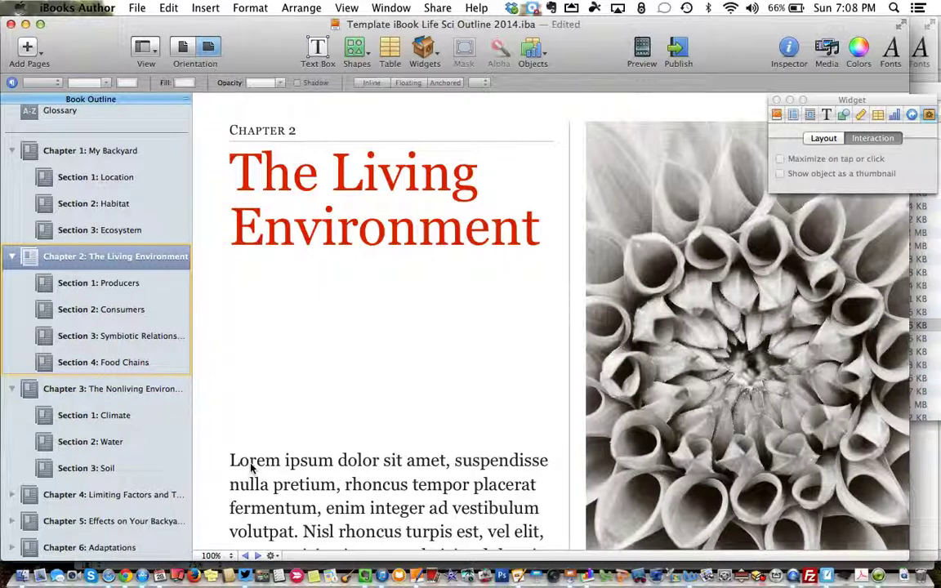
left_click(102, 391)
left_click(104, 416)
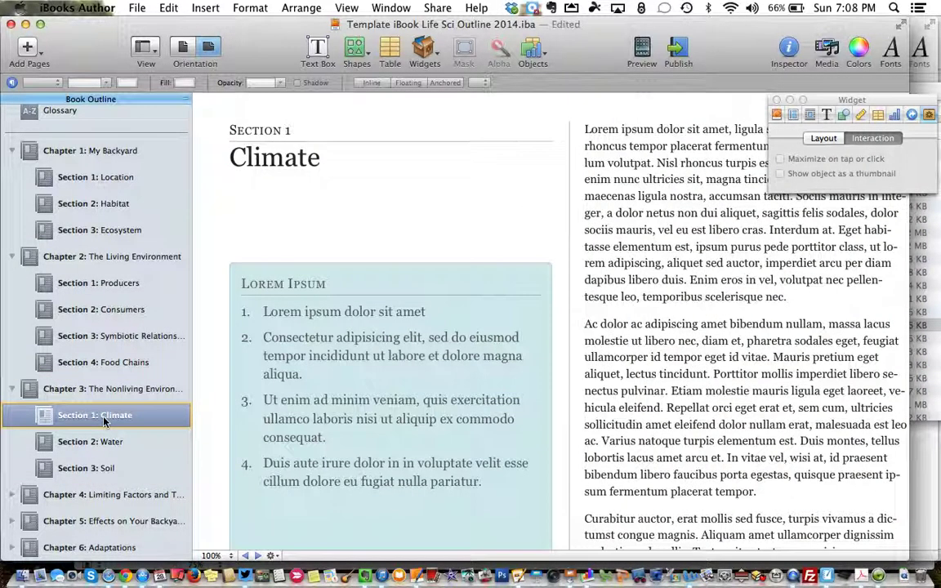
left_click(425, 53)
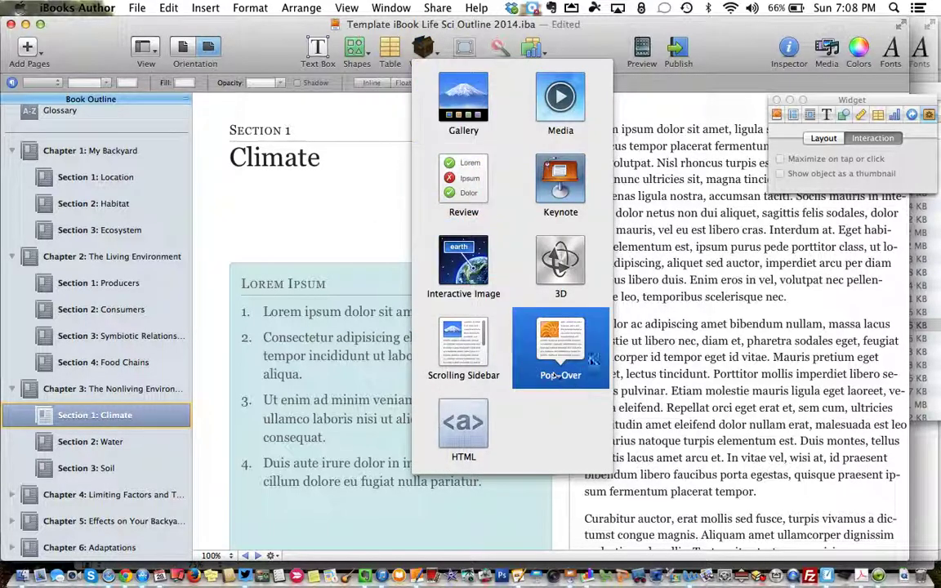
Place a Gallery widget at the top of the Climate page's right column, then show the desktop
left_click(471, 98)
left_click_drag(714, 32, 620, 32)
left_click_drag(546, 219, 699, 141)
left_click_drag(574, 29, 468, 29)
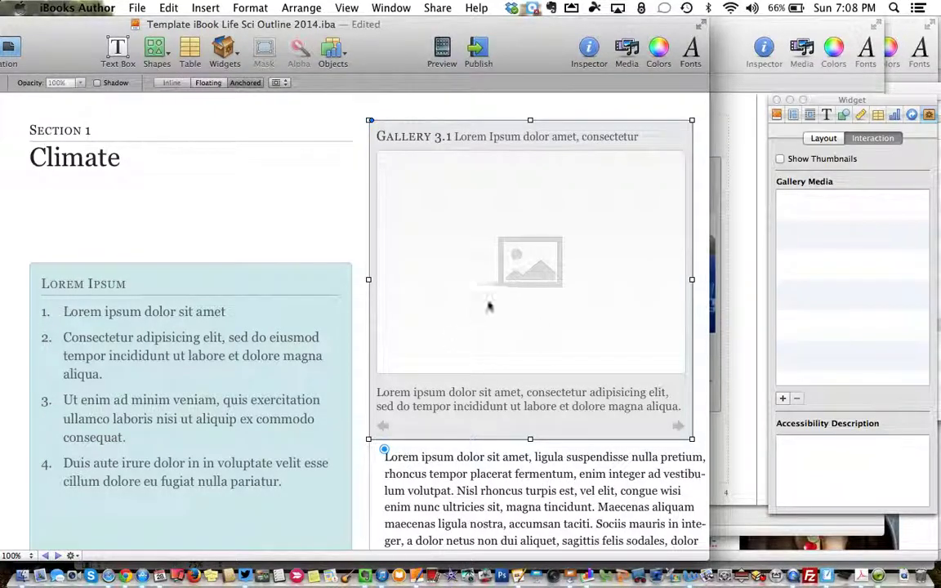
key("F11")
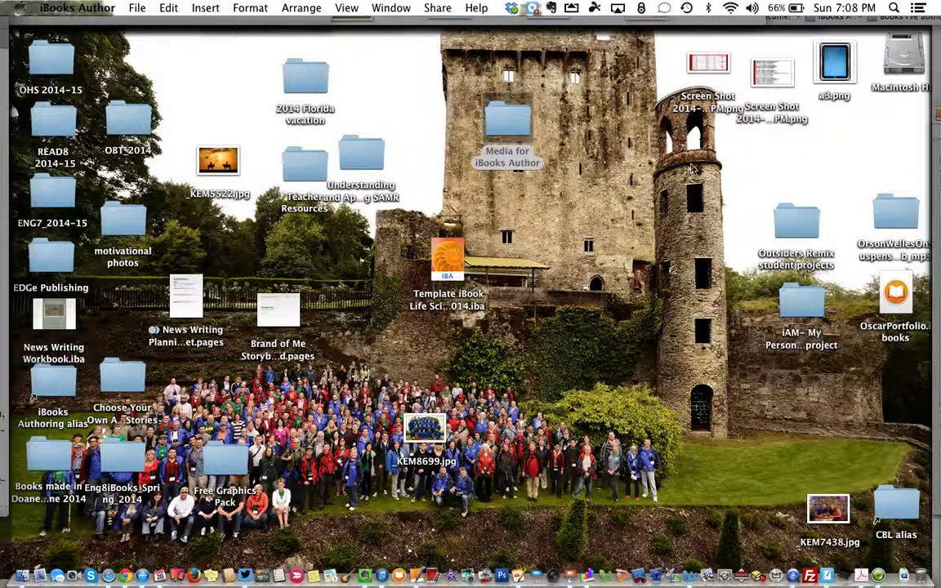
In the Media for iBooks Author folder, select ten backyard photos including bluejay.jpg and BlackbirdGrackle.jpg
double_click(507, 117)
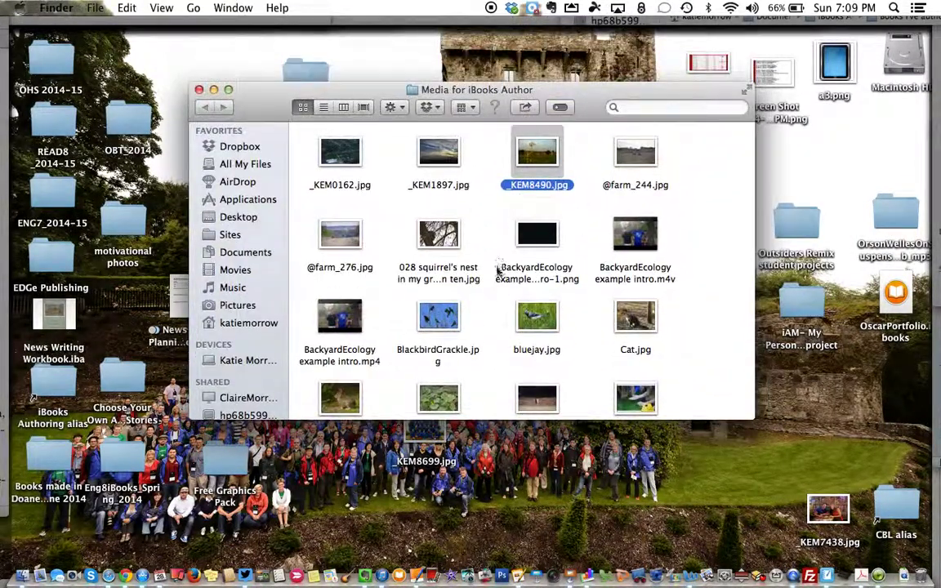
key("Down")
left_click_drag(307, 158, 558, 255)
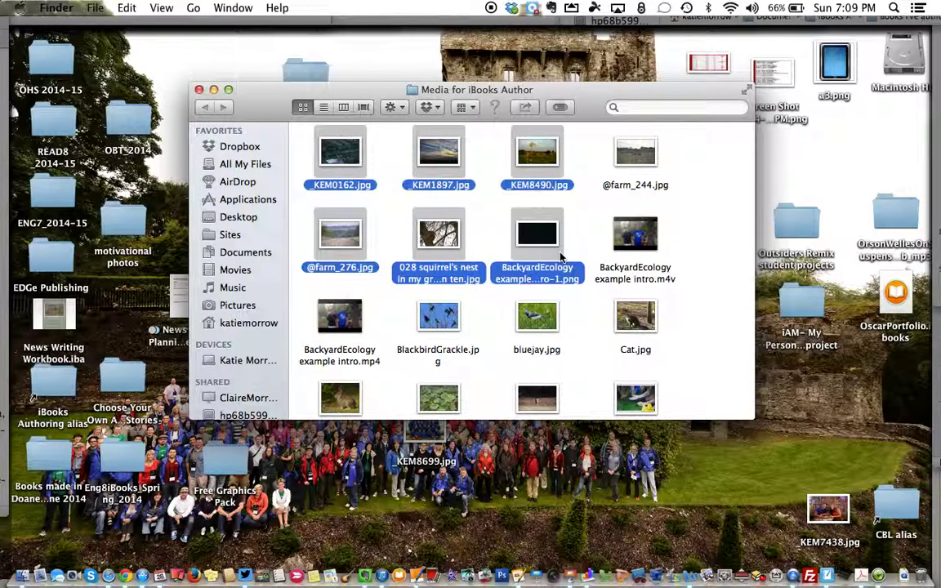
left_click(544, 316, "super")
left_click(439, 317, "super")
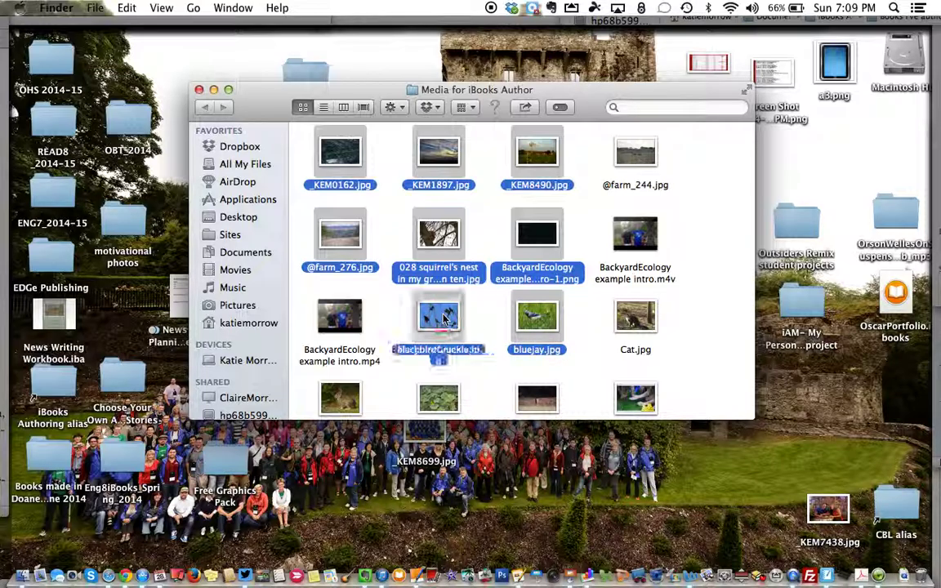
left_click(536, 235, "super")
left_click(439, 398, "super")
left_click(340, 398, "super")
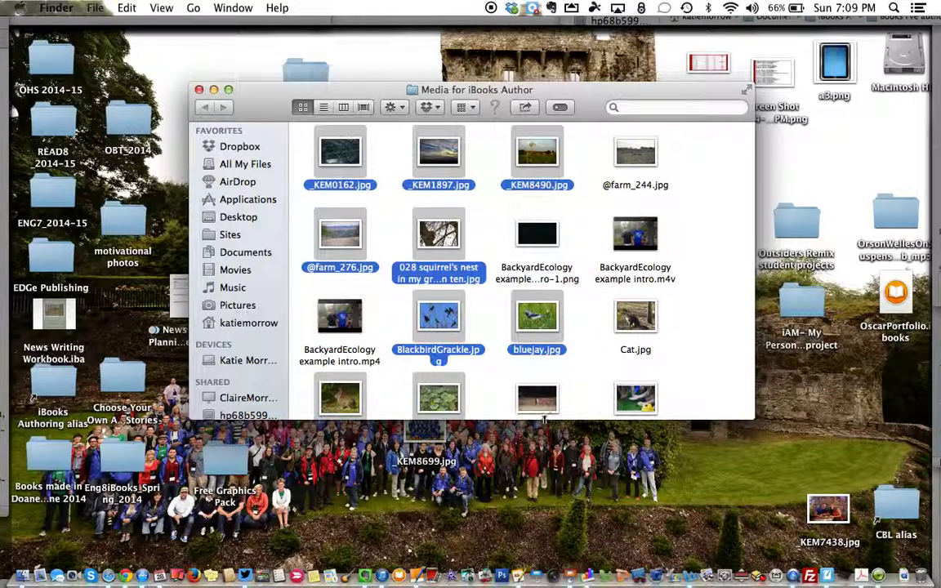
left_click(536, 399, "super")
Drag the ten selected photos into the Gallery 3.1 widget
left_click_drag(535, 152, 560, 133)
left_click_drag(545, 89, 932, 113)
left_click_drag(757, 181, 472, 231)
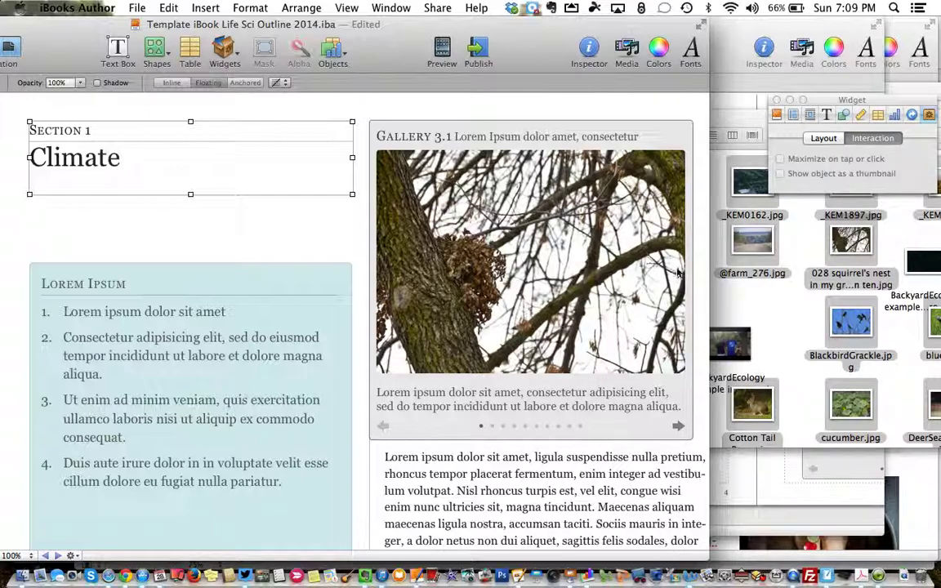
Step the gallery forward through all photos to the last, the cucumber image
left_click(574, 282)
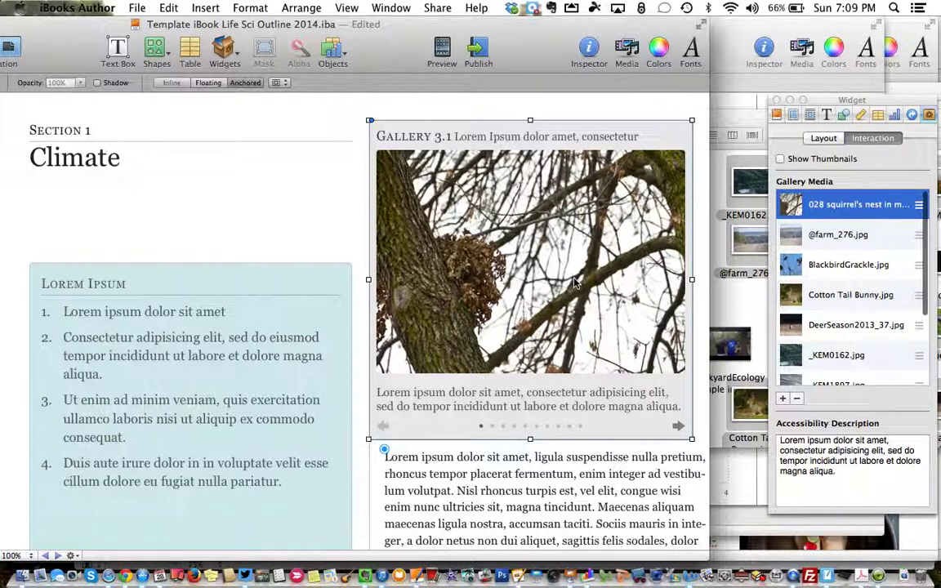
left_click(678, 427)
left_click(677, 427)
left_click(677, 426)
left_click(677, 426)
left_click(677, 427)
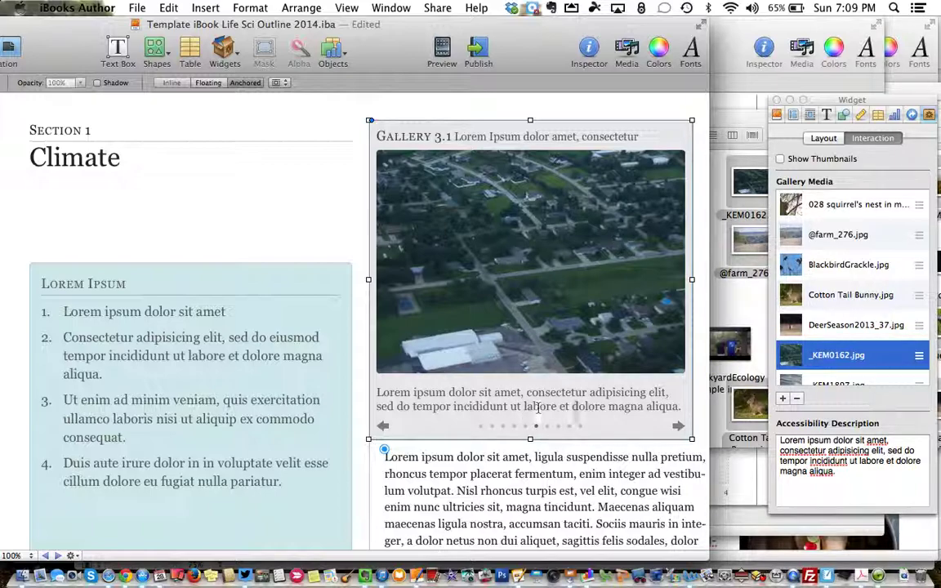
left_click(677, 428)
left_click(678, 428)
left_click(678, 428)
left_click(677, 429)
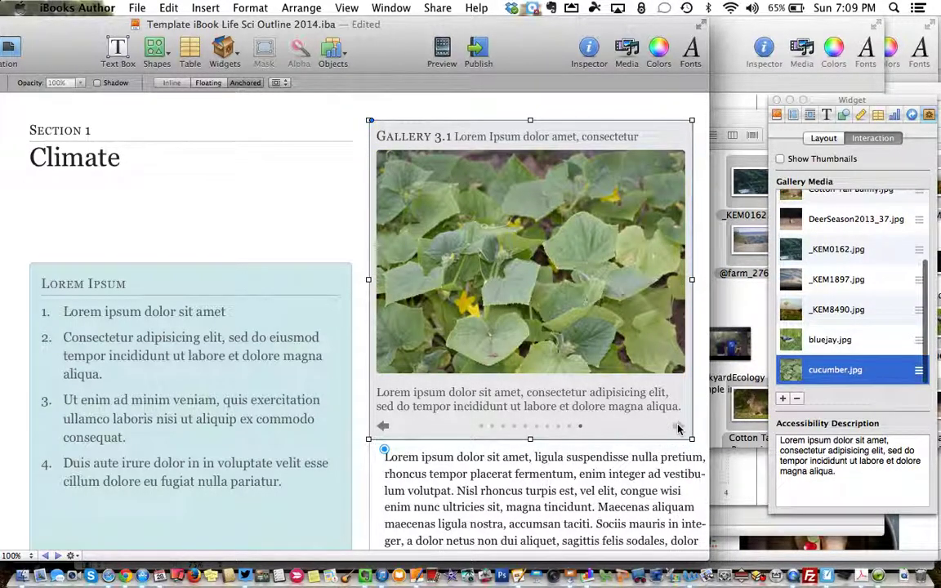
Go back to the squirrel's nest photo and move the Widget inspector aside
left_click(383, 427)
left_click(383, 427)
left_click(383, 427)
left_click(383, 427)
left_click(383, 427)
left_click(383, 427)
left_click(383, 427)
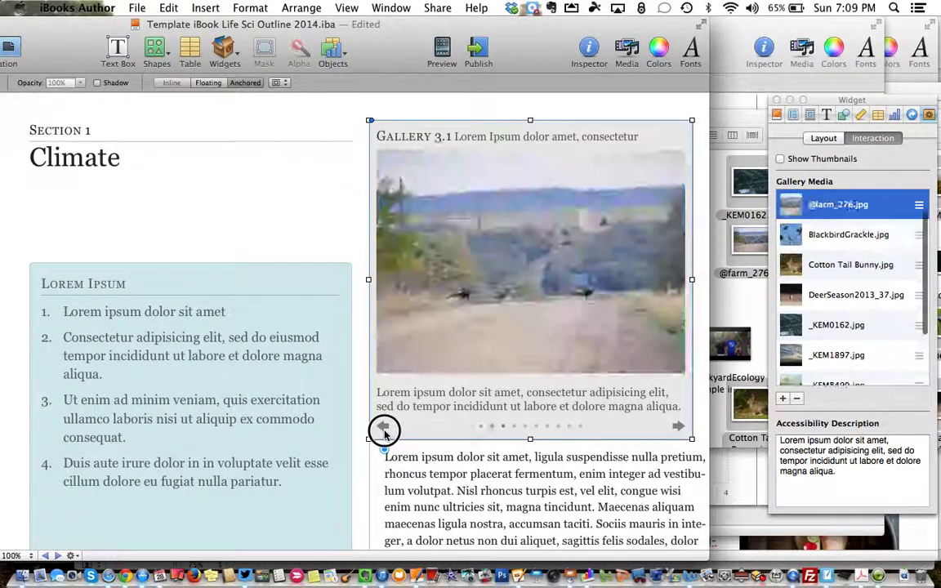
left_click(383, 427)
left_click_drag(827, 102, 764, 24)
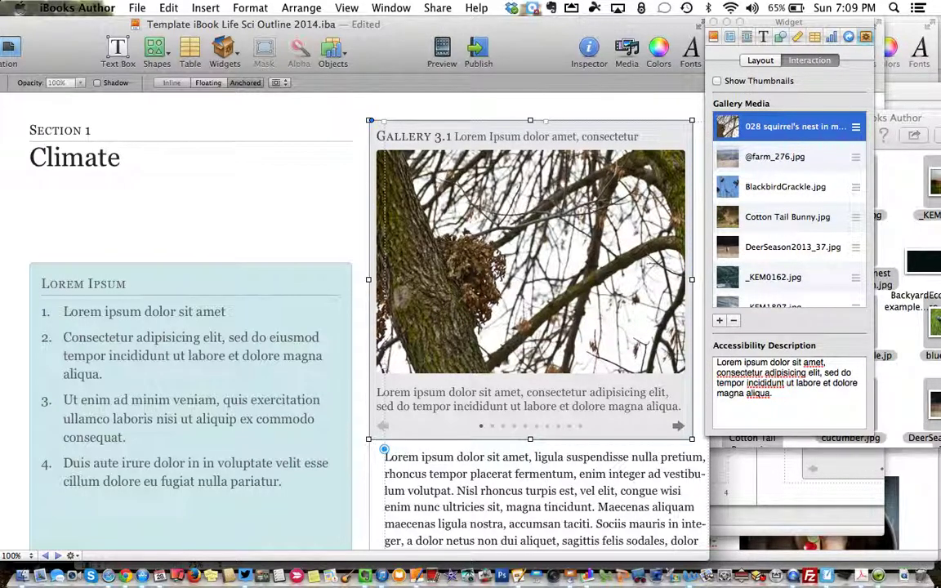
Set the first gallery photo's accessibility description to 'photo of a squirrel's nest'
left_click(591, 51)
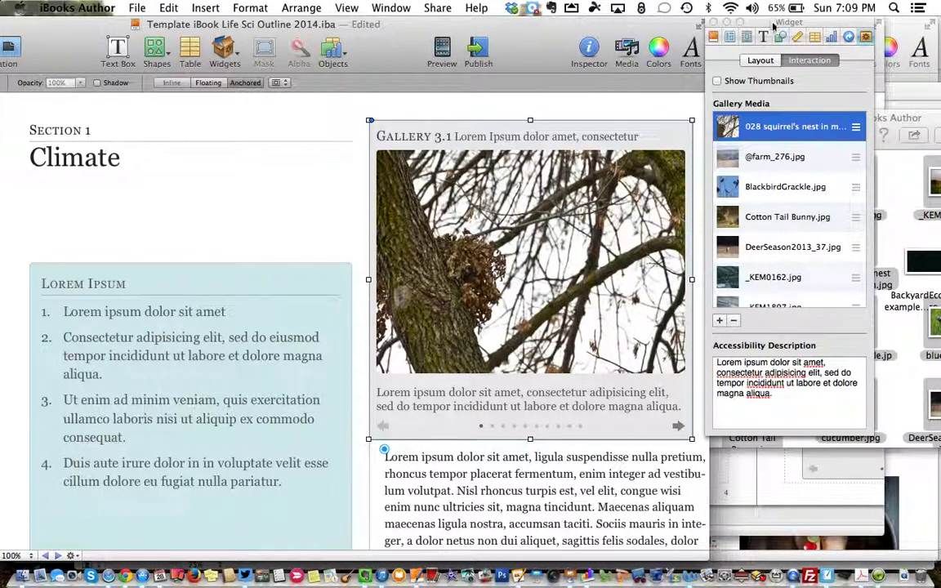
left_click_drag(775, 27, 771, 27)
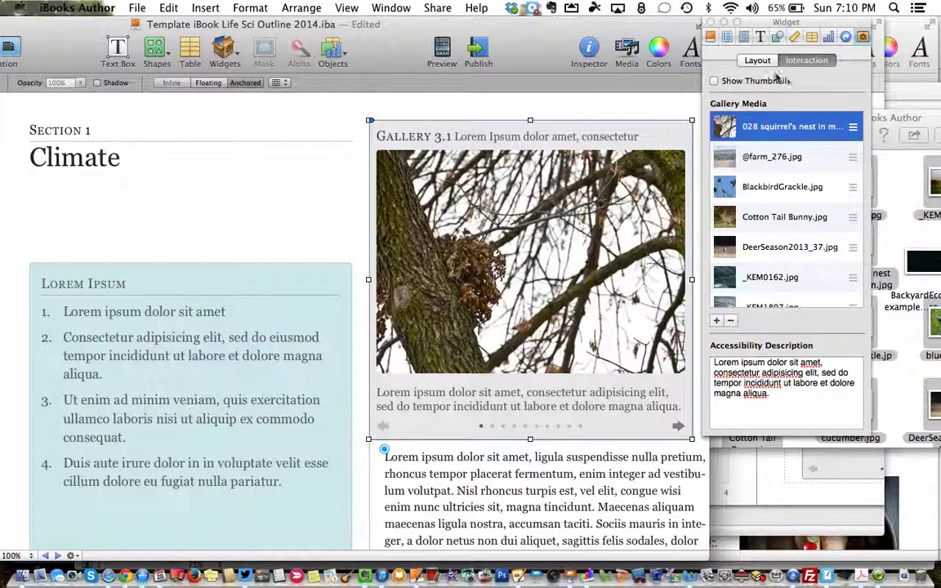
left_click(297, 105)
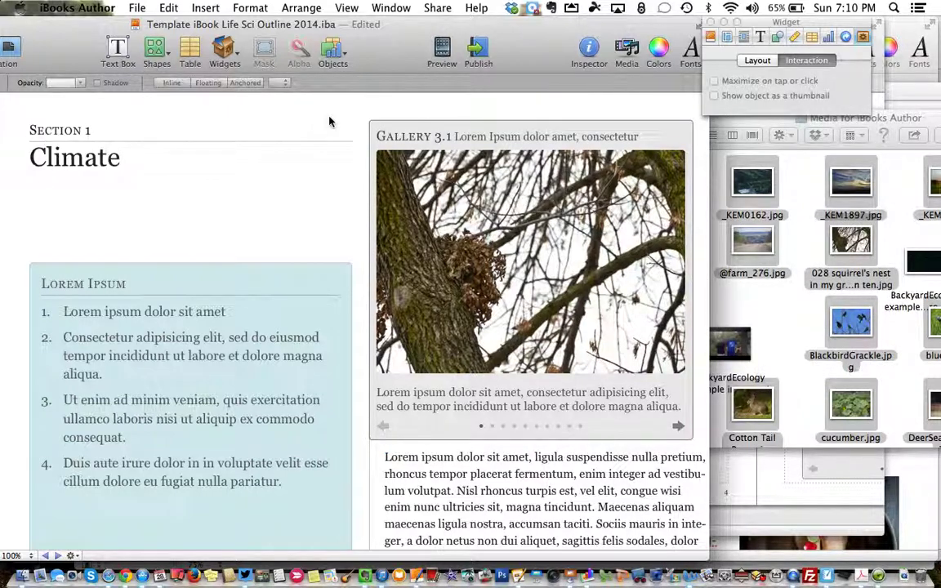
left_click(425, 200)
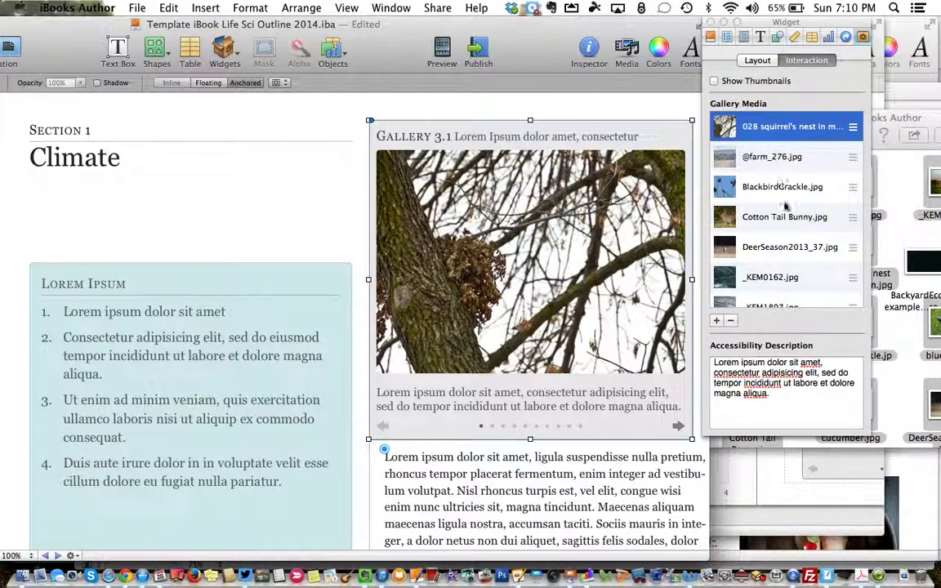
left_click_drag(777, 402, 707, 362)
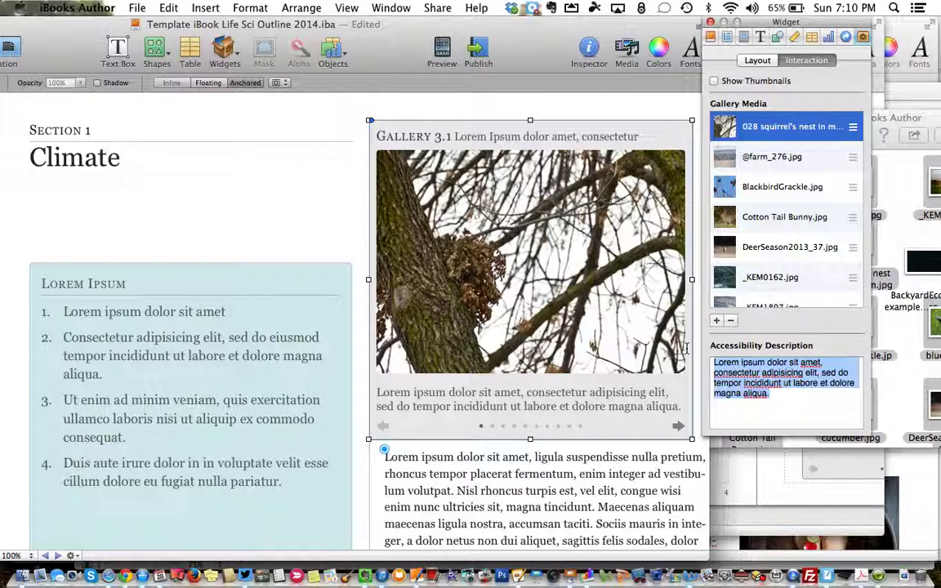
type("photo of a squirrel's nest")
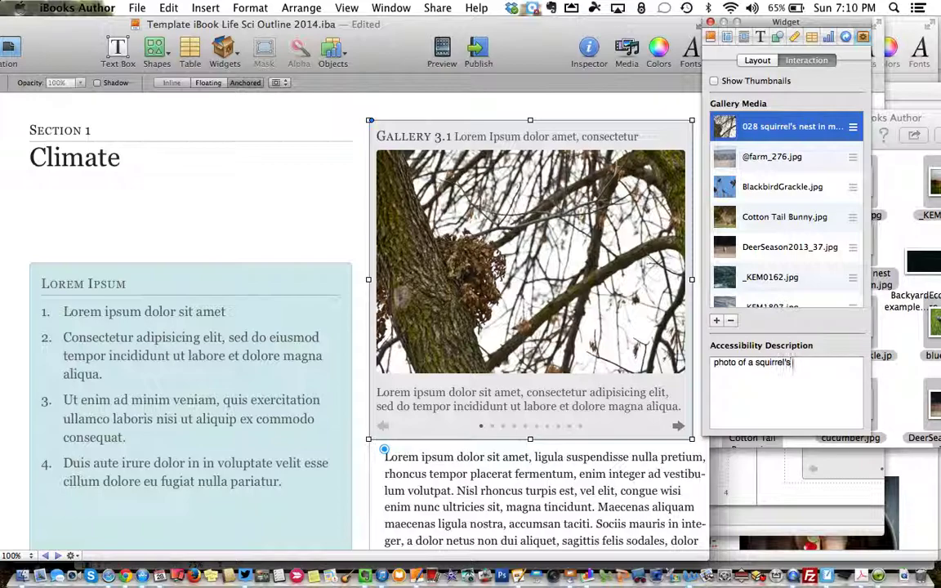
Set the gallery's Layout accessibility description to 'Gallery 3.1 Photo gallery'
left_click(755, 61)
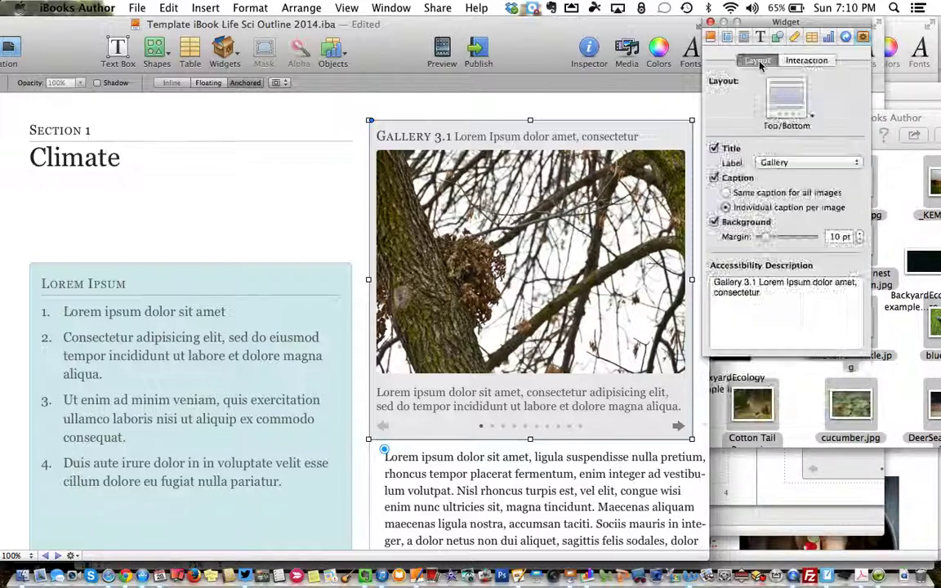
mouse_move(762, 293)
left_mouse_down()
mouse_move(735, 278)
mouse_move(772, 287)
mouse_move(761, 283)
mouse_move(762, 293)
left_mouse_up()
left_click(763, 282)
type("Photo gallery")
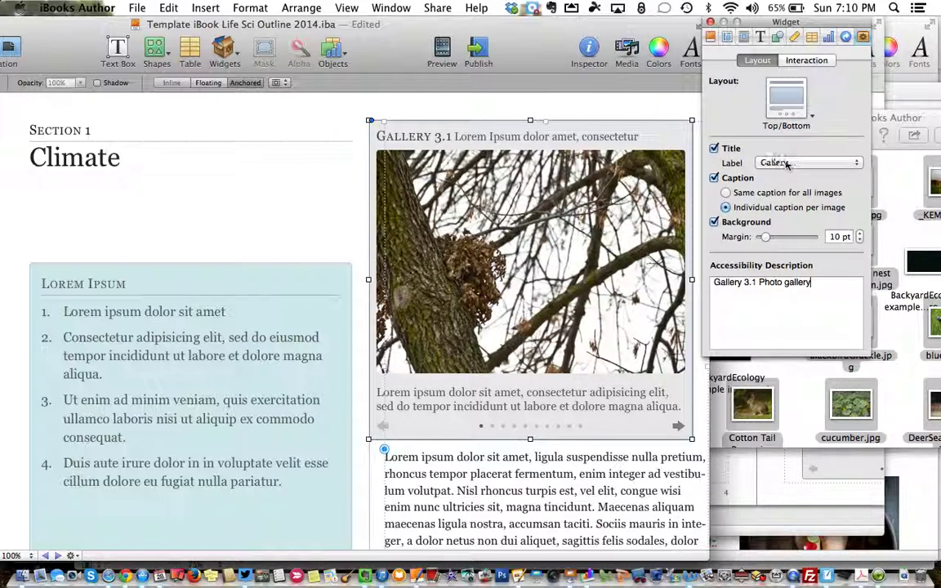
Retitle the gallery 'Photo gallery of climate'
left_click(714, 148)
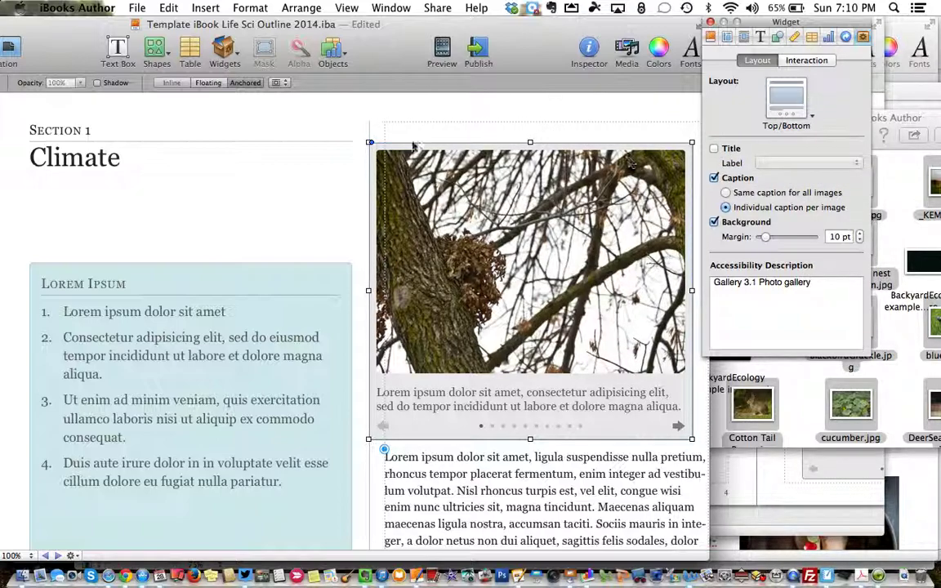
left_click(714, 149)
triple_click(562, 137)
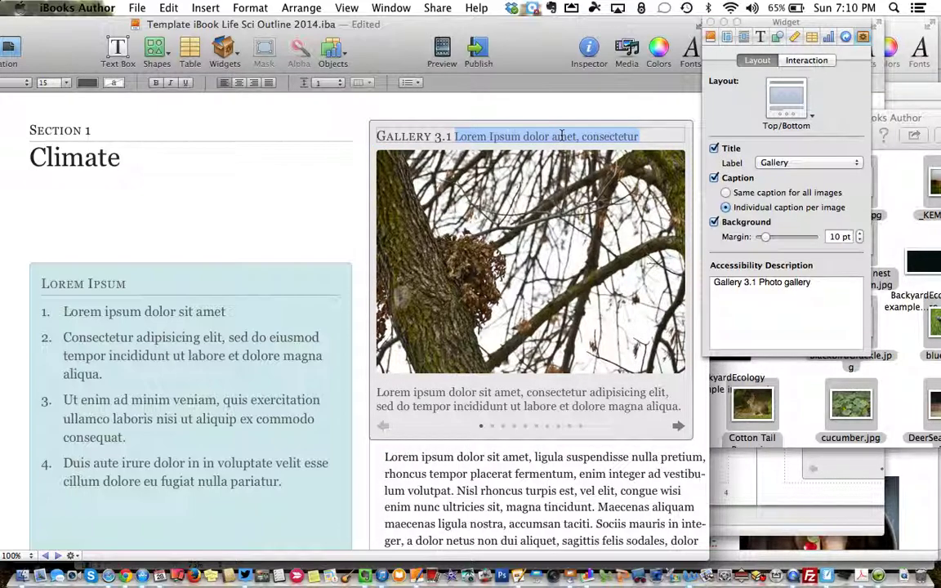
type("Photo ")
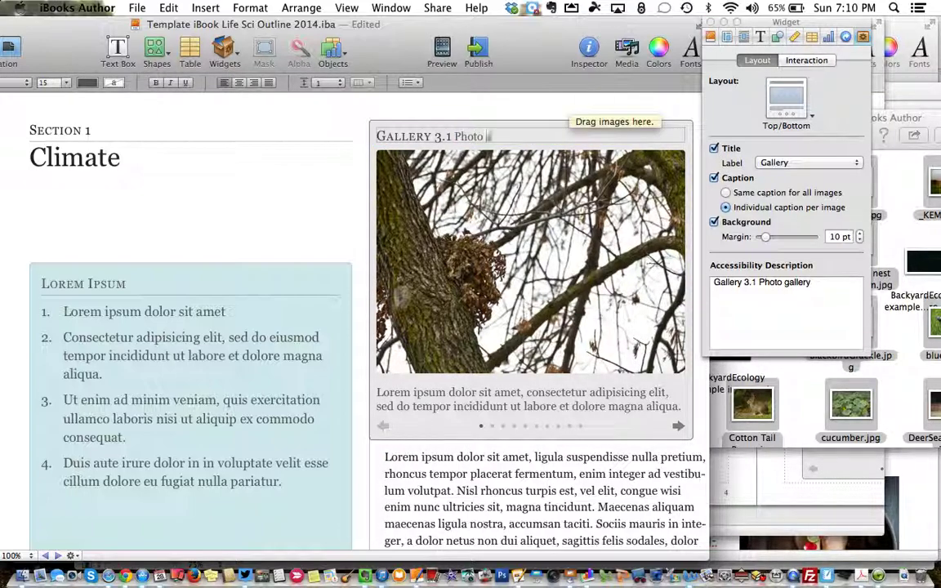
type("gallery of climate")
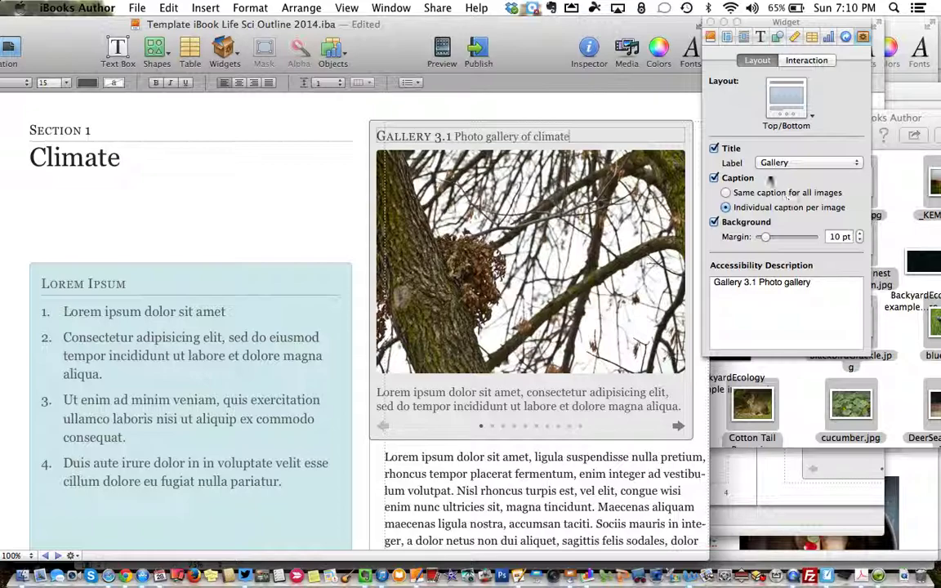
Return to the turkeys photo, turn the gallery caption back on, and caption it 'turkey'
left_click(715, 179)
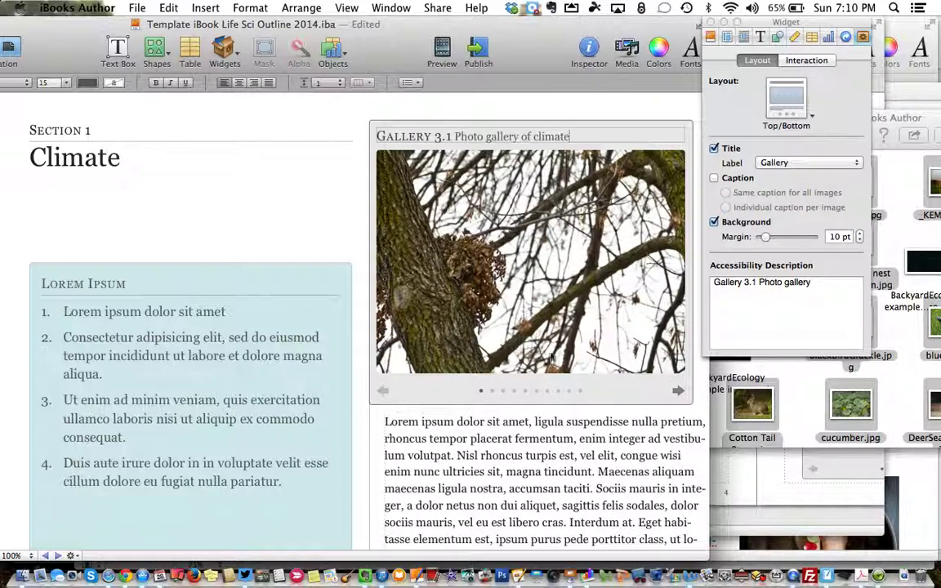
left_click(678, 391)
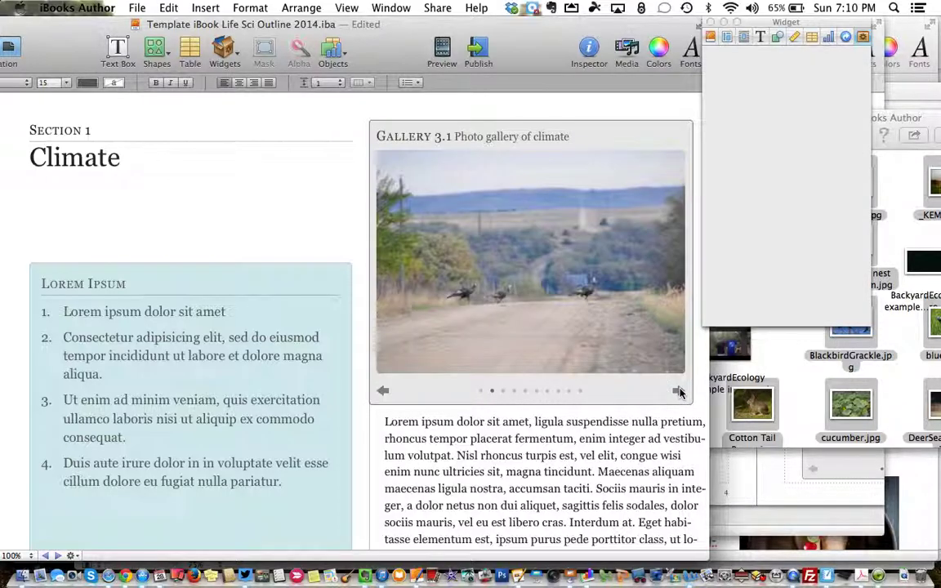
left_click(382, 390)
left_click(383, 390)
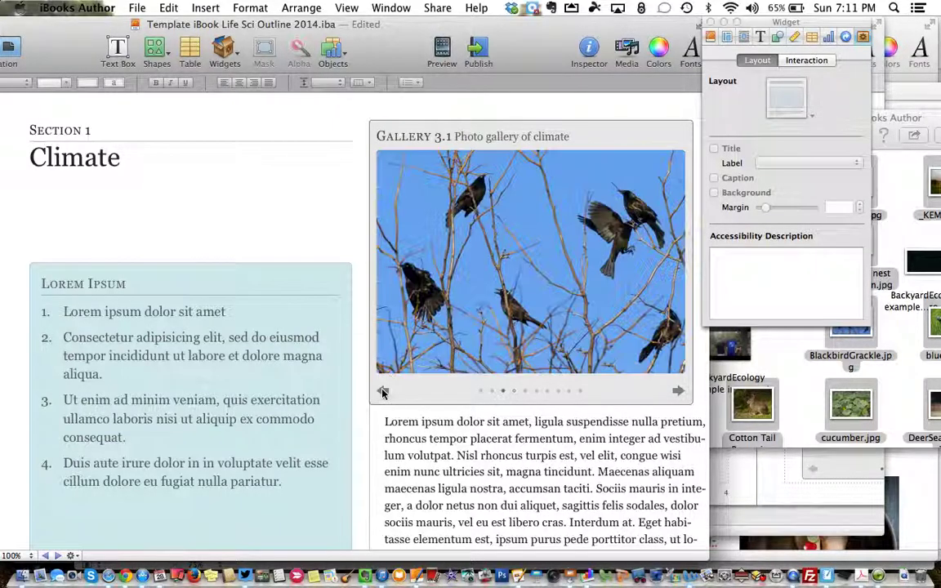
left_click(382, 391)
left_click(682, 172)
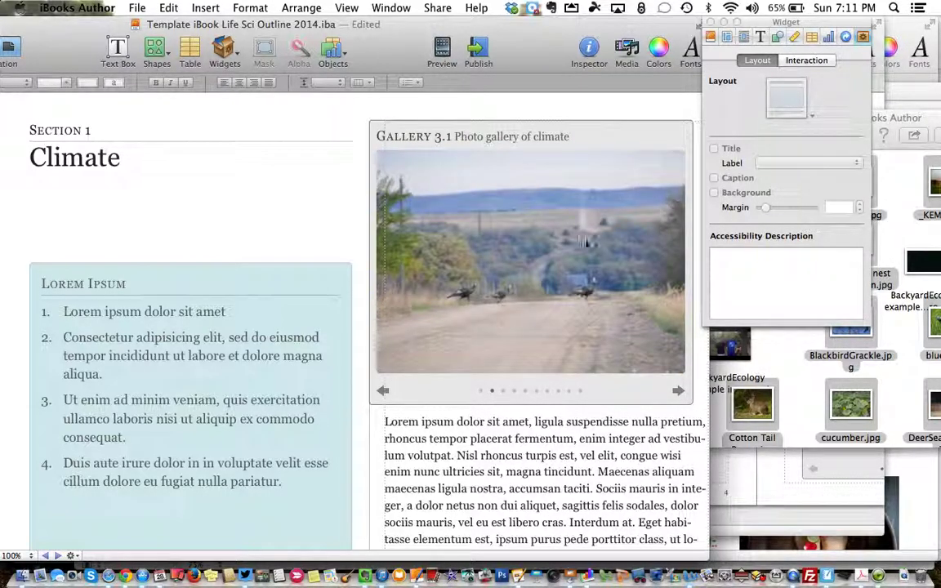
left_click(594, 241)
left_click(714, 177)
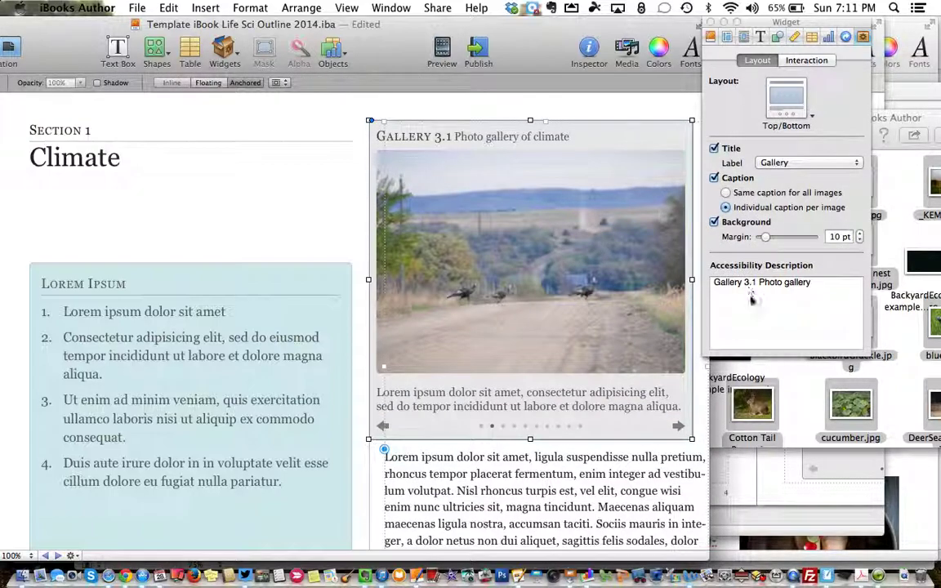
left_click(498, 400)
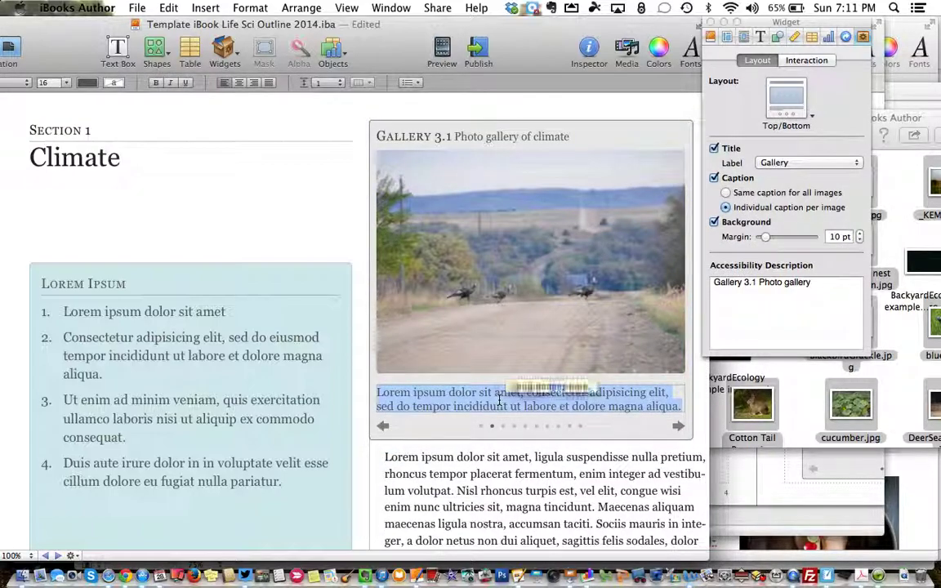
type("turkeys")
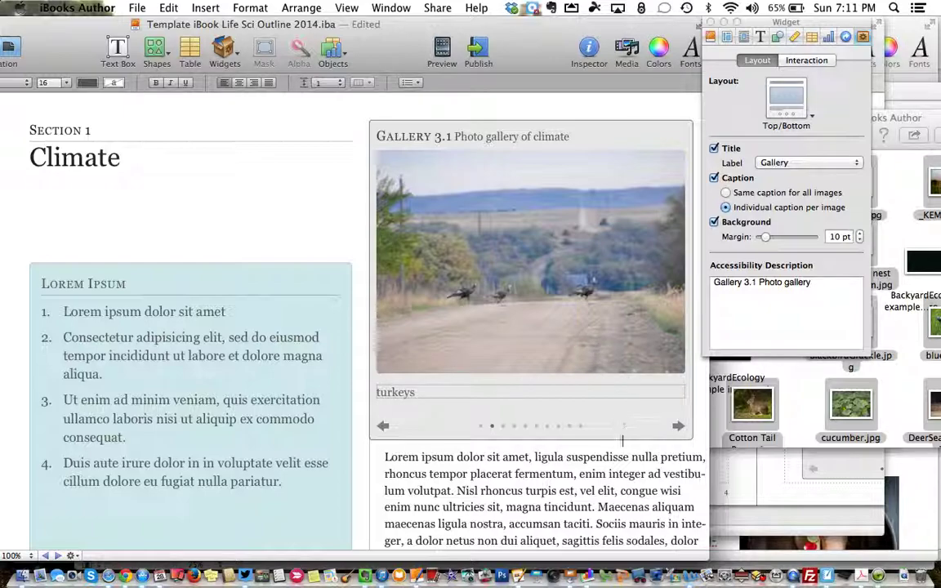
Caption the blackbird photo and caption the rabbit photo 'rabbit'
left_click(678, 426)
left_click(554, 399)
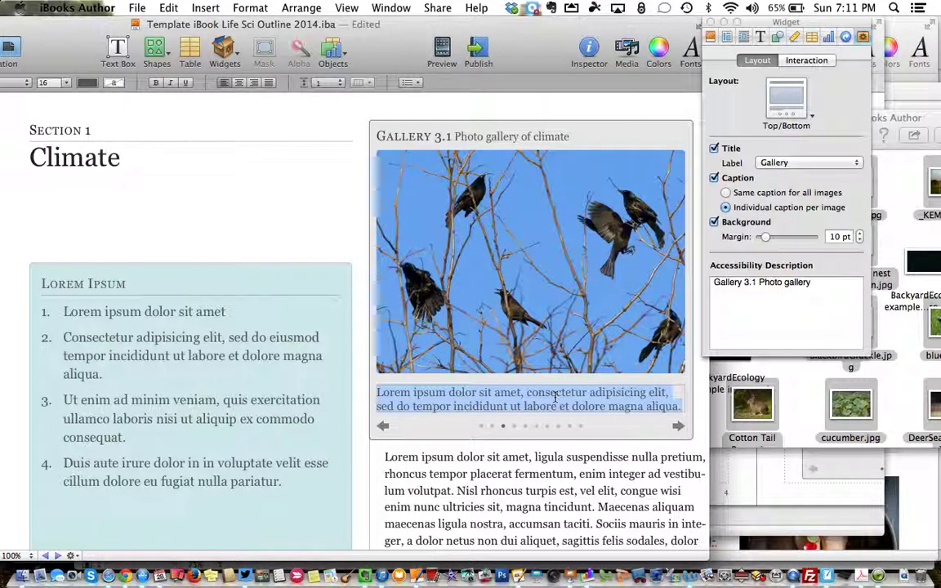
type("b")
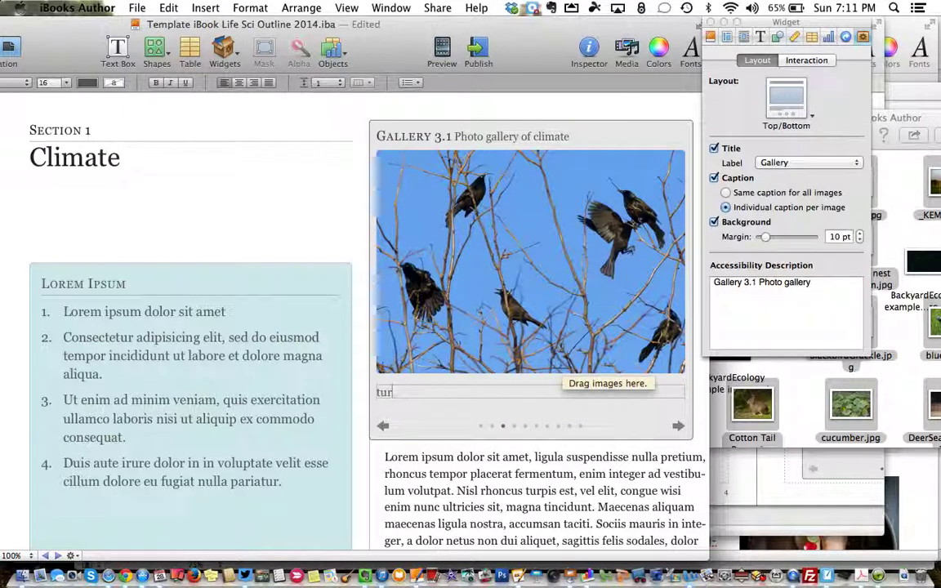
left_click(678, 426)
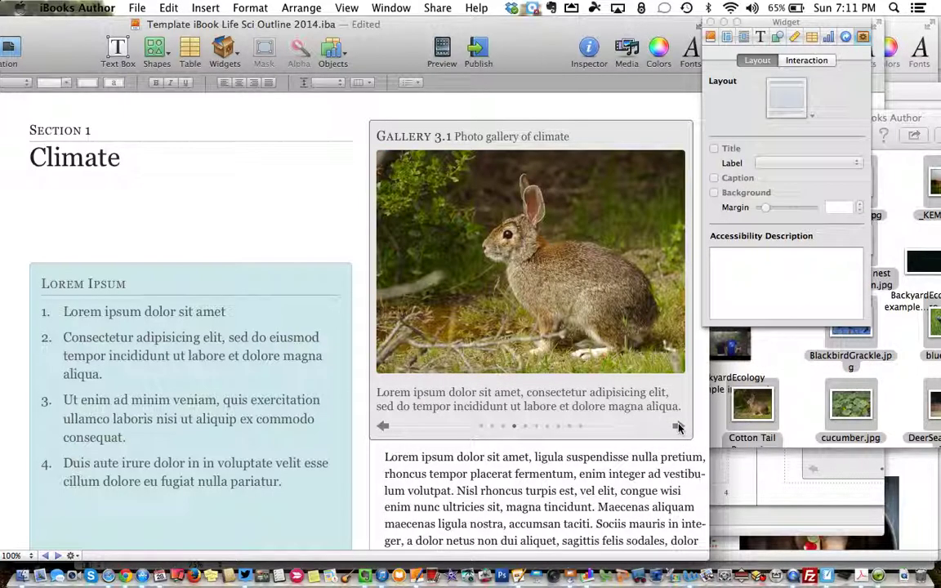
left_click(588, 406)
type("rabbit")
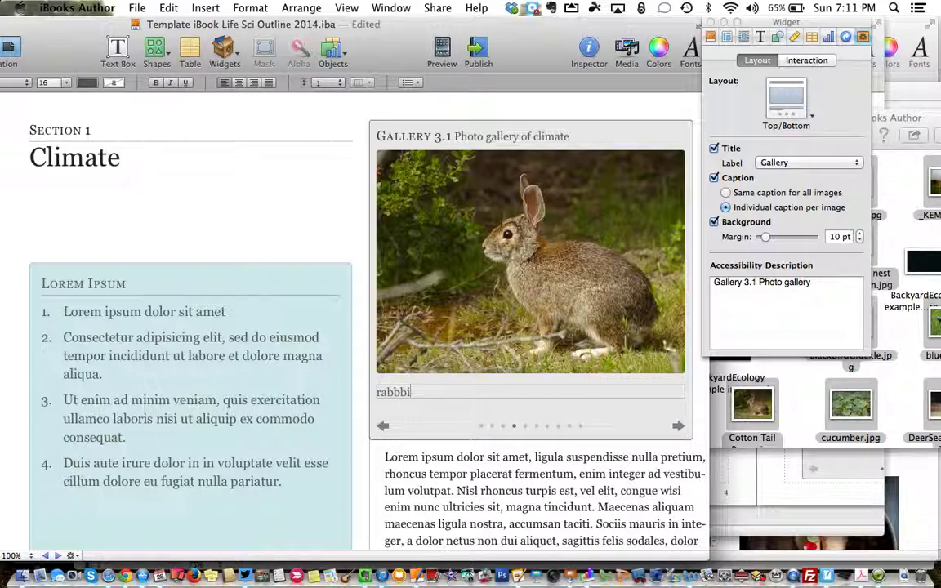
left_click(576, 292)
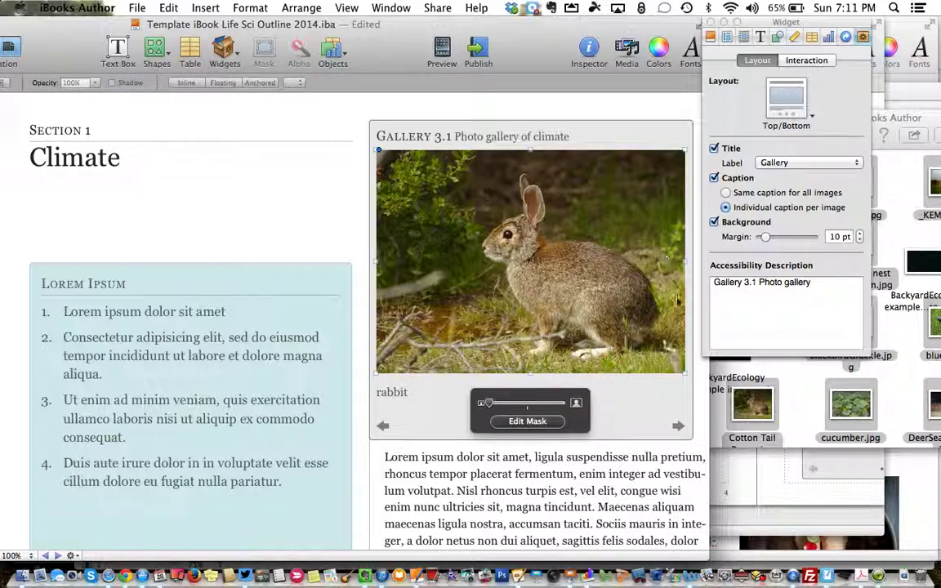
left_click(781, 333)
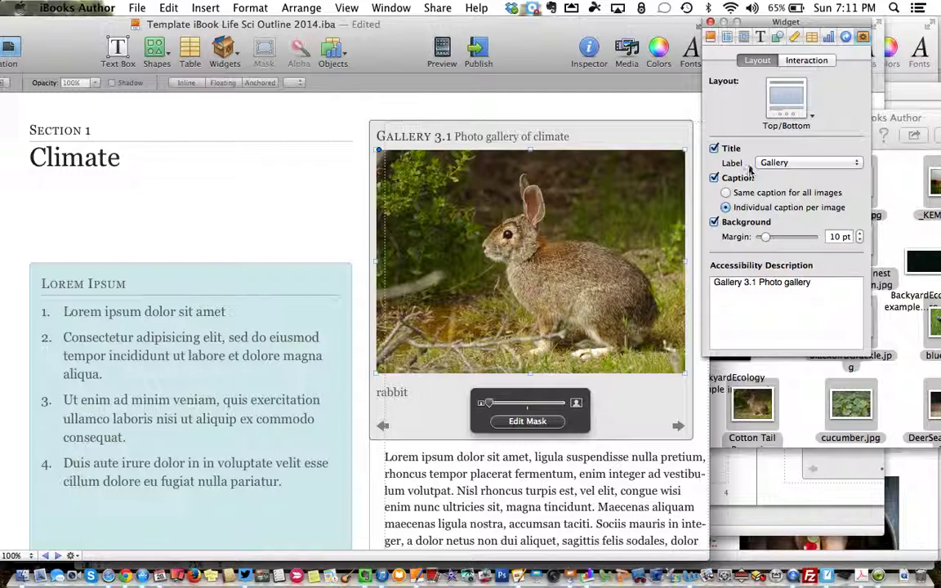
Set the climate gallery's layout to Bottom, placing its title beneath the photo
left_click(790, 115)
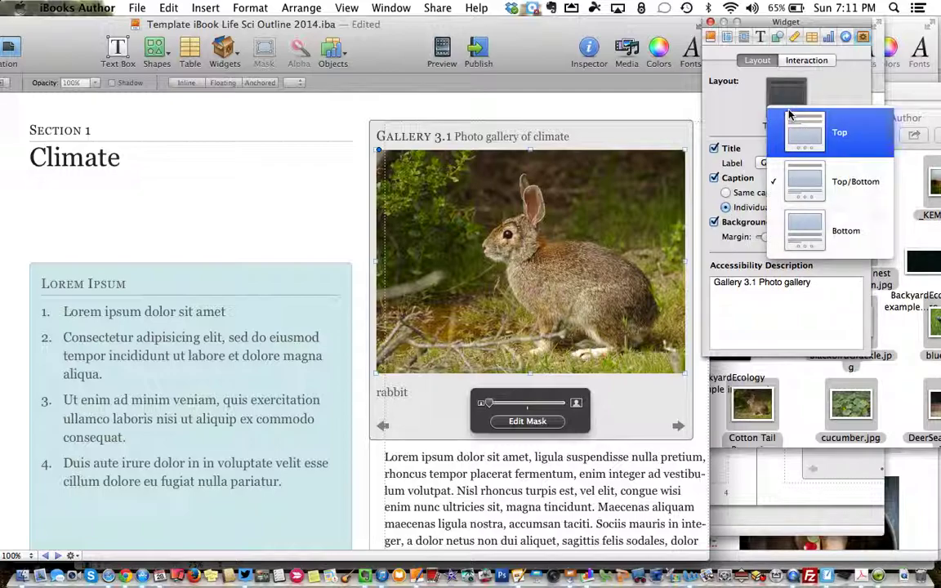
left_click(804, 222)
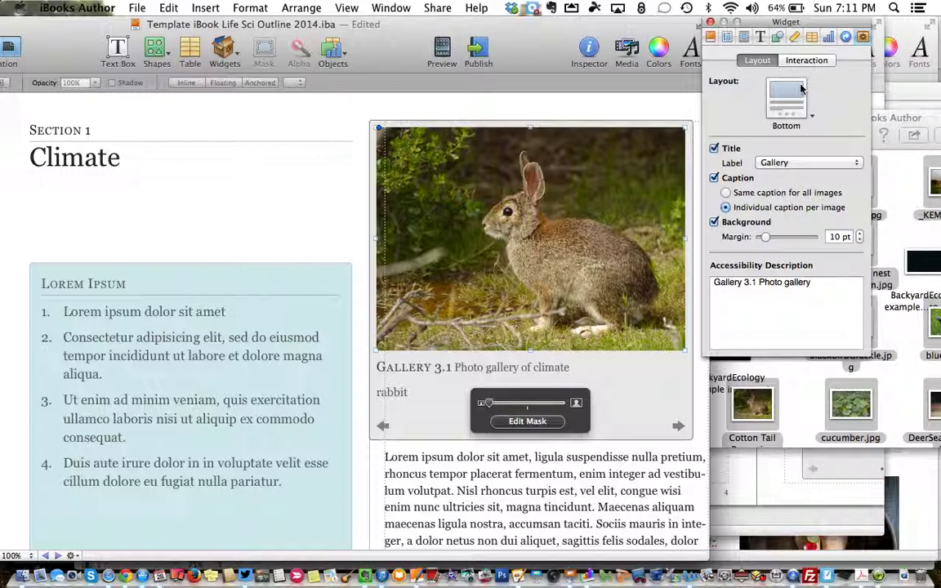
left_click(781, 60)
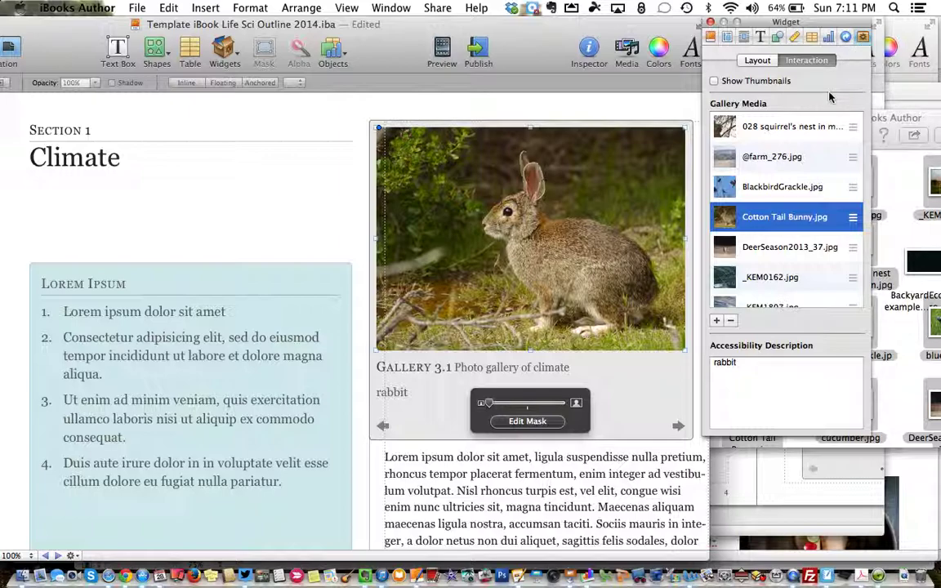
scroll(811, 193, "down", 3)
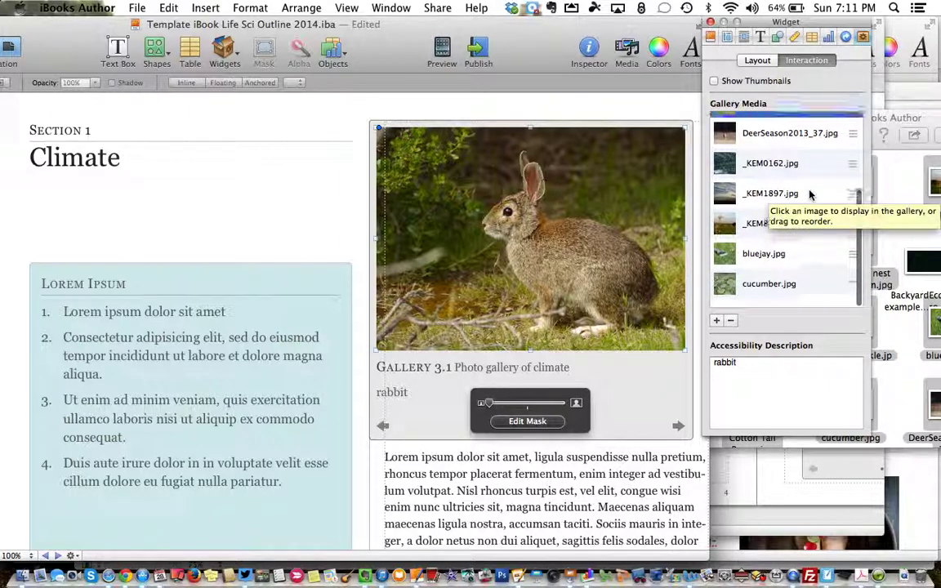
scroll(811, 196, "up", 3)
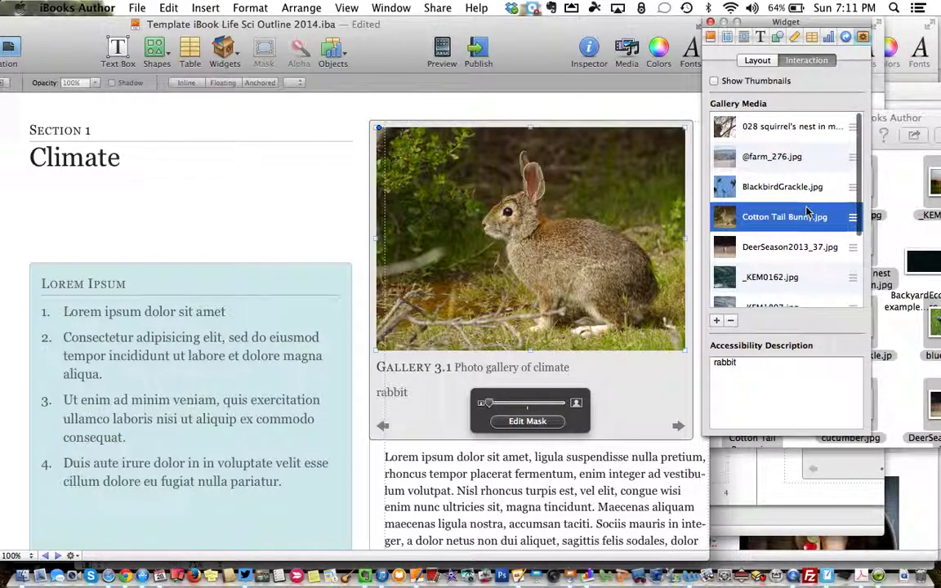
Move the book window aside and show the desktop to reach the Media for iBooks Author folder
left_click(356, 115)
left_click(322, 126)
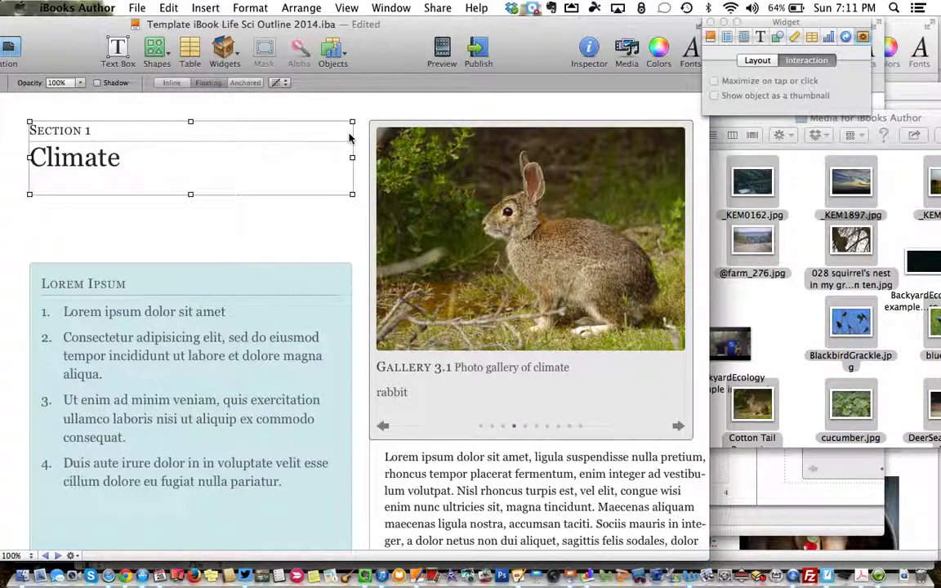
left_click_drag(63, 49, 258, 36)
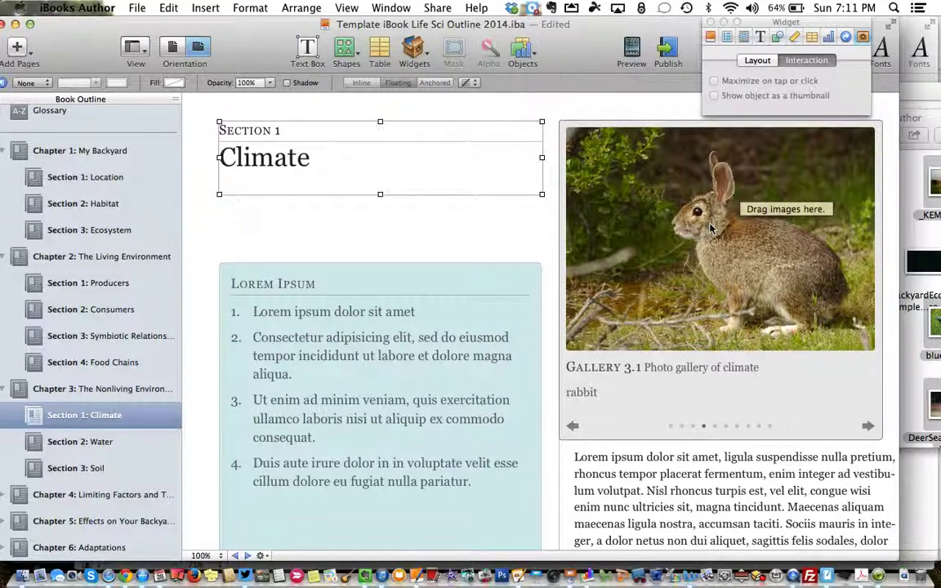
key("F11")
left_click(504, 130)
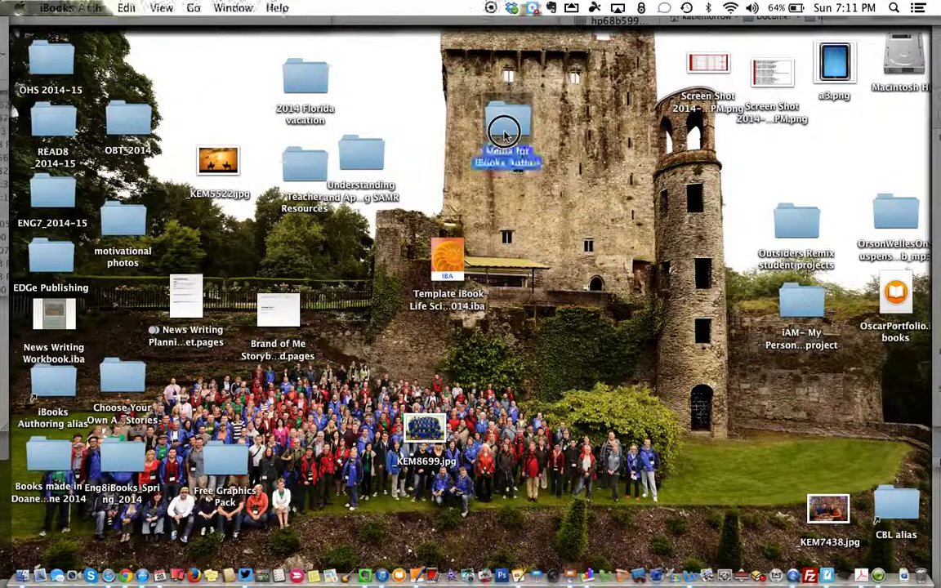
Open the Media for iBooks Author folder and drag Habitat-1.m4v onto the Climate page as Movie 3.1
double_click(505, 131)
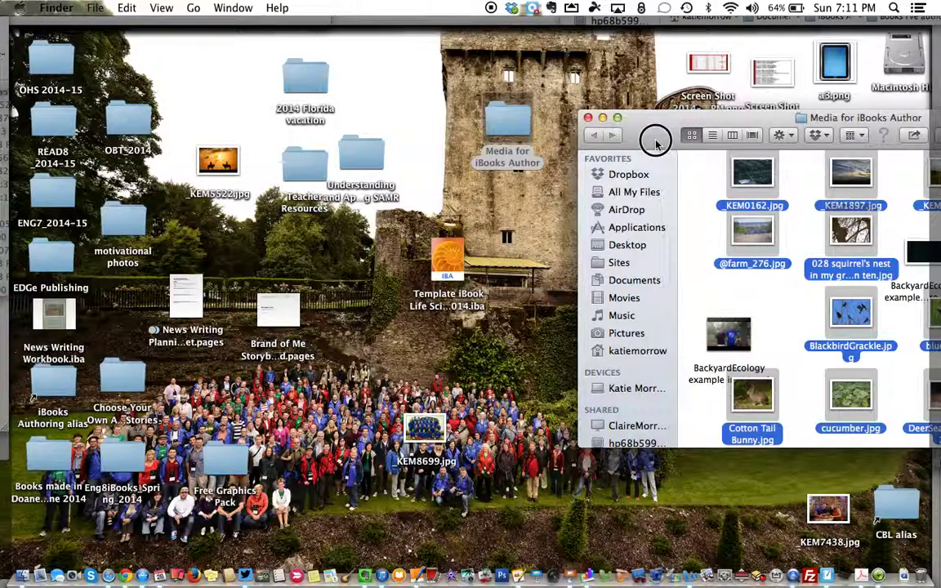
left_click_drag(655, 139, 362, 100)
scroll(718, 278, "down", 10)
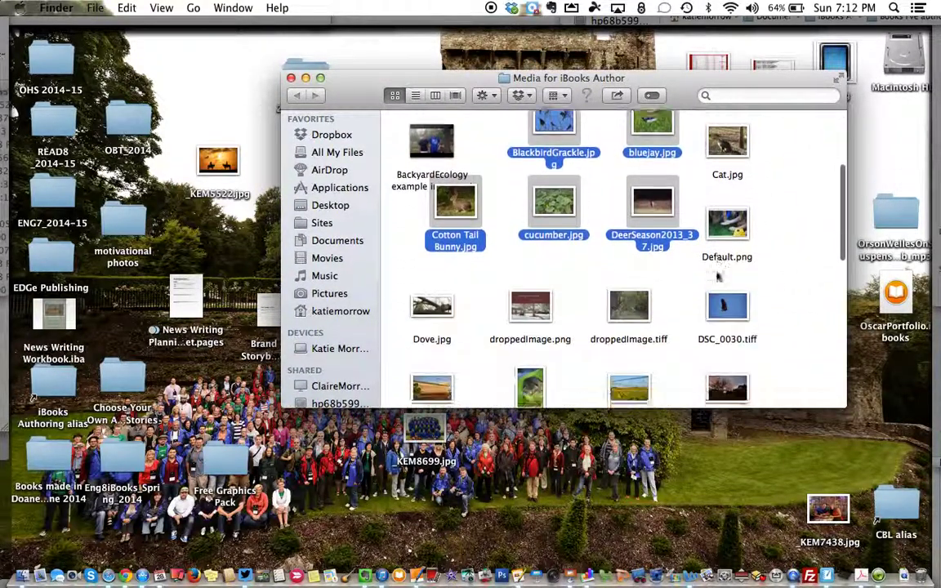
scroll(718, 278, "down", 8)
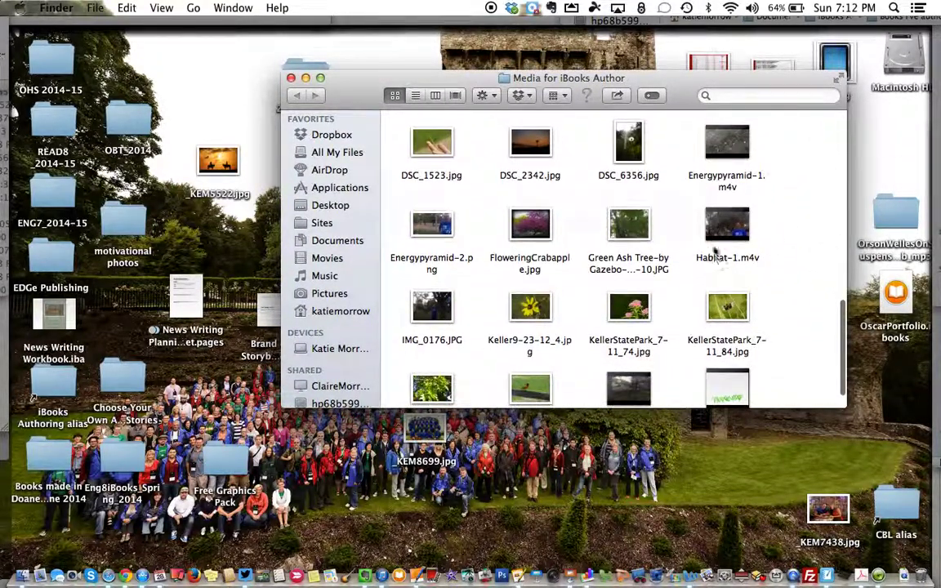
left_click_drag(727, 224, 711, 437)
left_click_drag(714, 287, 727, 393)
Move Movie 3.1 higher up the Climate page
scroll(384, 227, "right", 5)
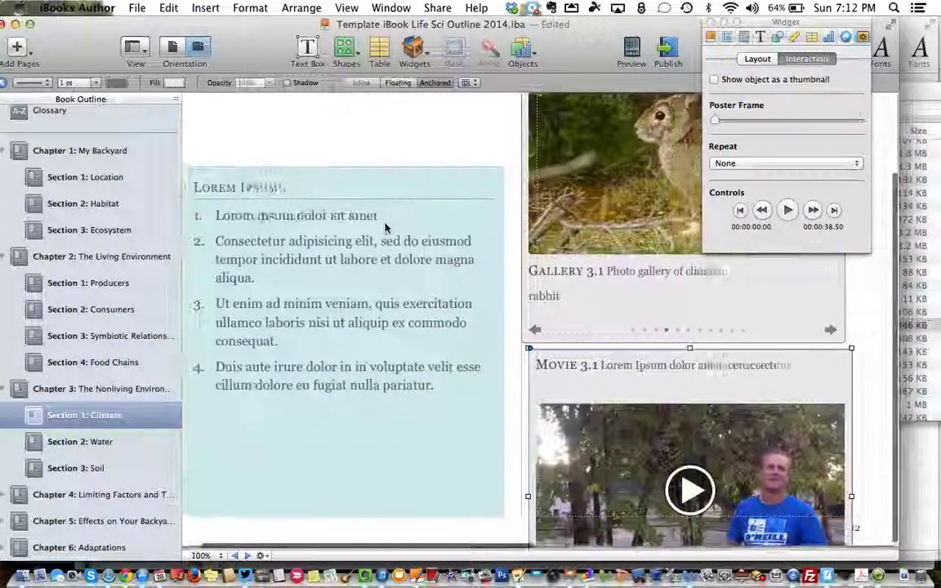
left_click_drag(583, 362, 539, 256)
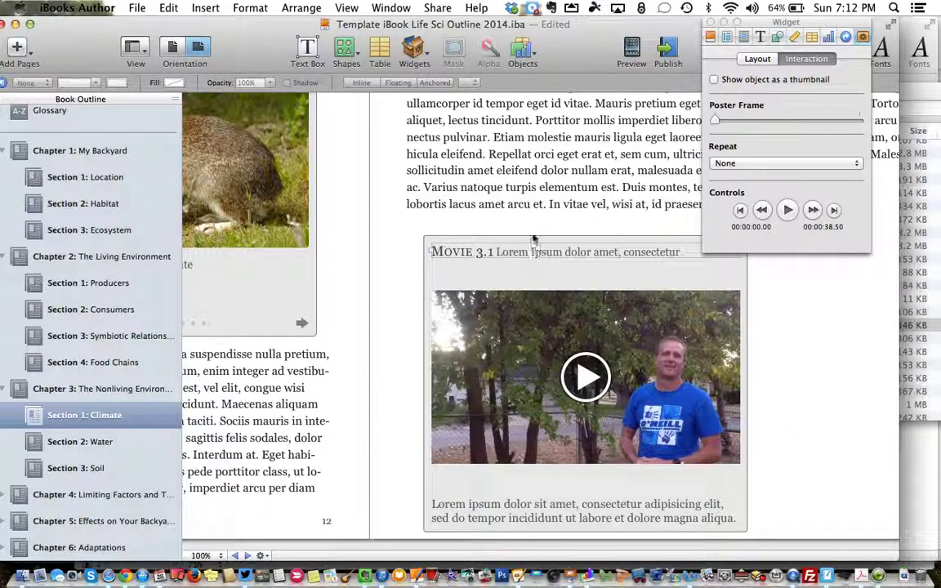
Set Movie 3.1's poster frame to about 27.93 seconds, showing the man pointing up
scroll(385, 248, "up", 1)
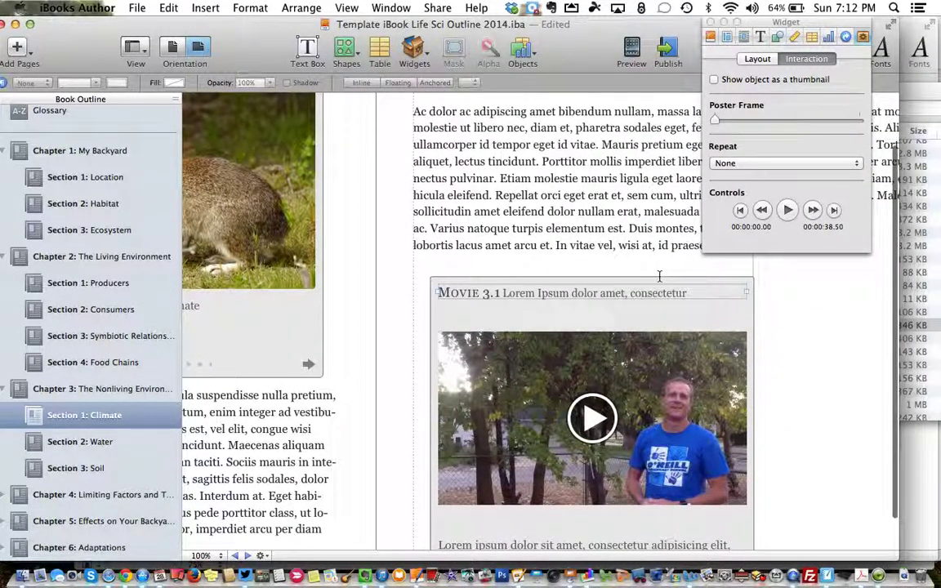
left_click_drag(585, 23, 556, 22)
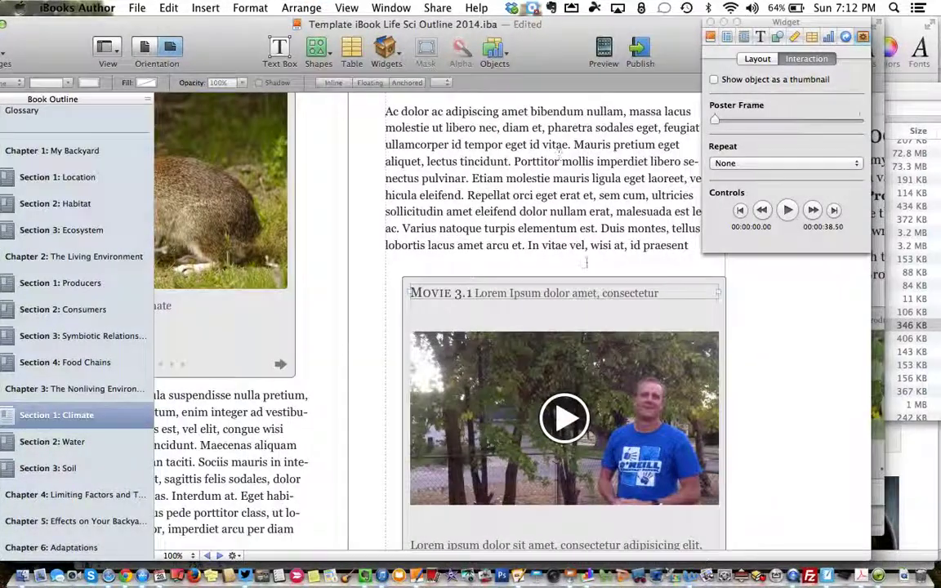
left_click(602, 330)
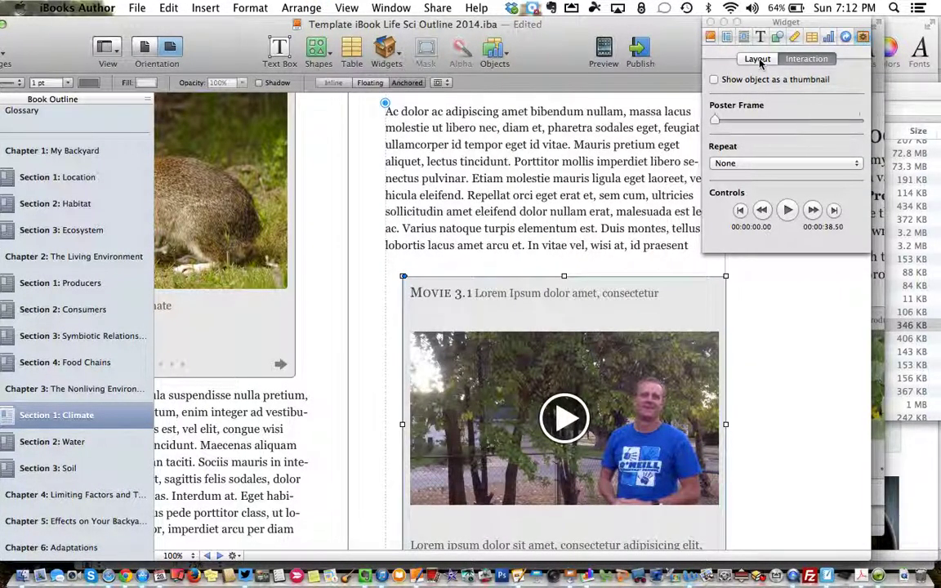
left_click_drag(718, 121, 824, 133)
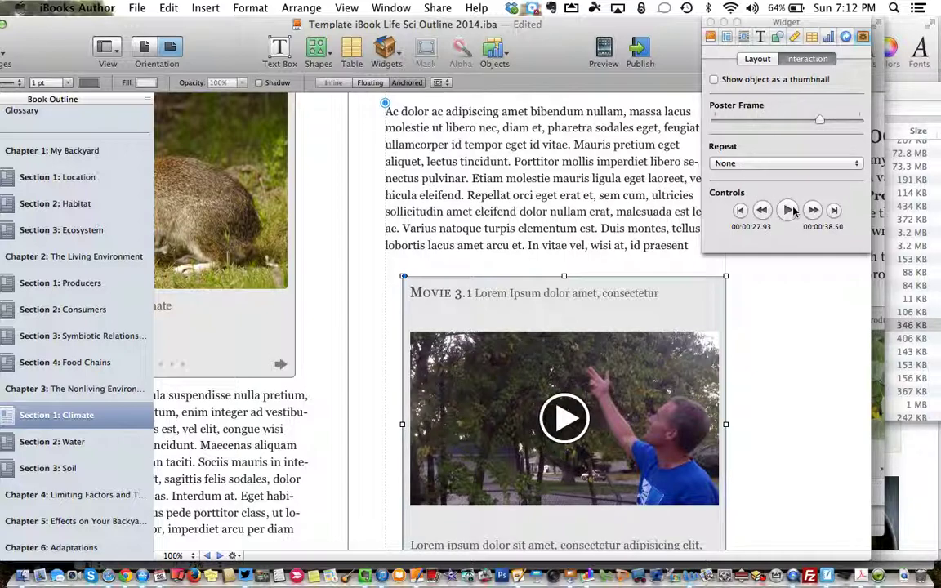
Turn off the movie's Title, Caption and Background in the Layout settings
left_click(757, 59)
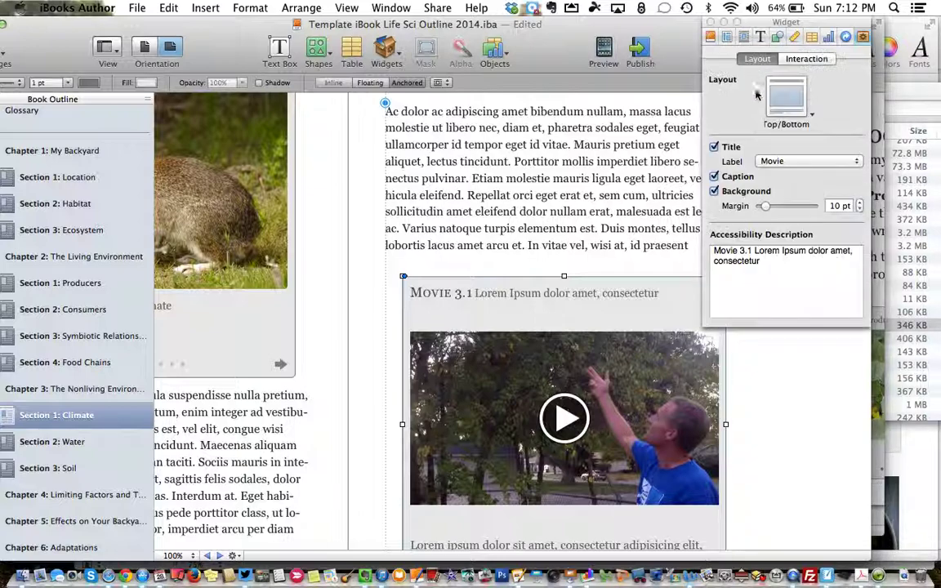
left_click(714, 147)
left_click(715, 176)
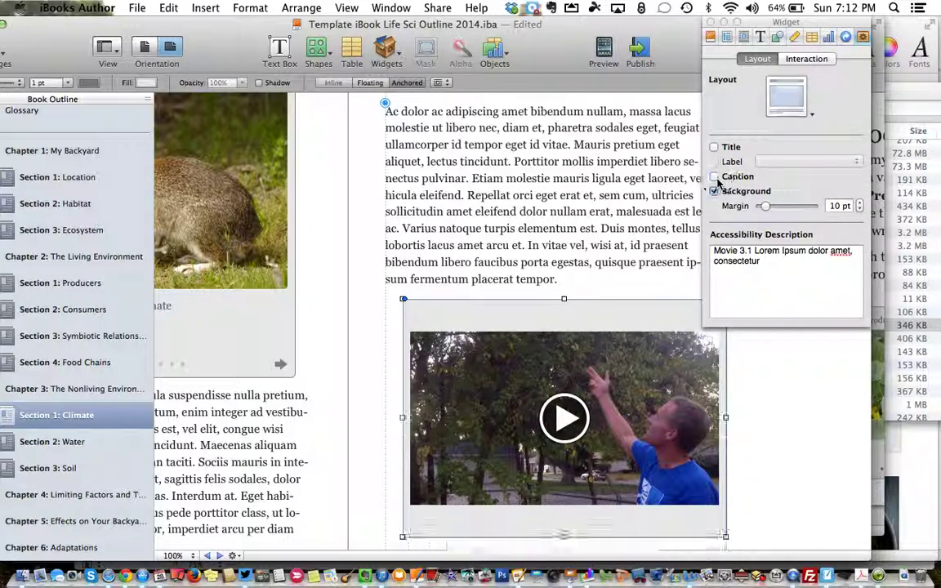
left_click(714, 192)
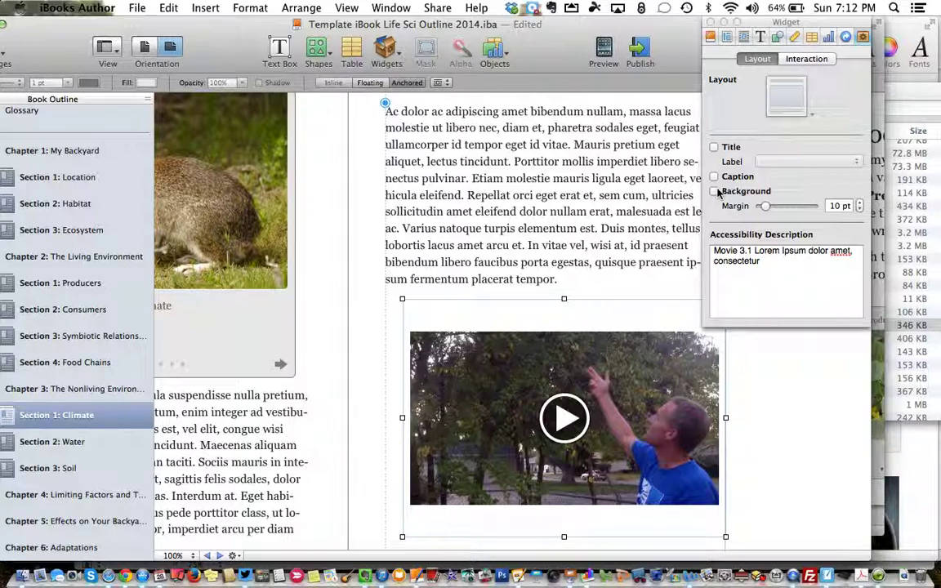
Set the movie's accessibility description to 'Movie 3.1 Video about habitat' and nudge it left
double_click(765, 261)
left_click_drag(765, 260, 758, 250)
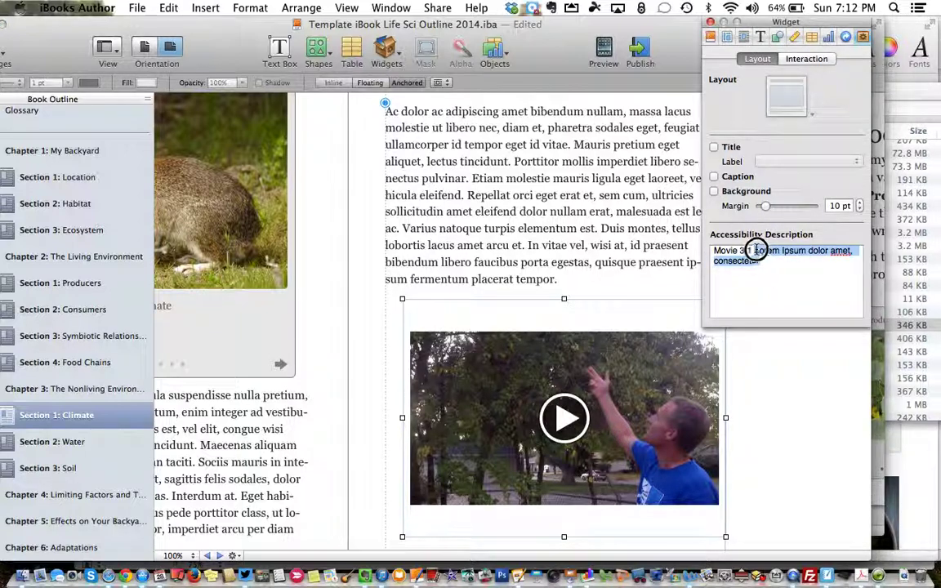
type("B")
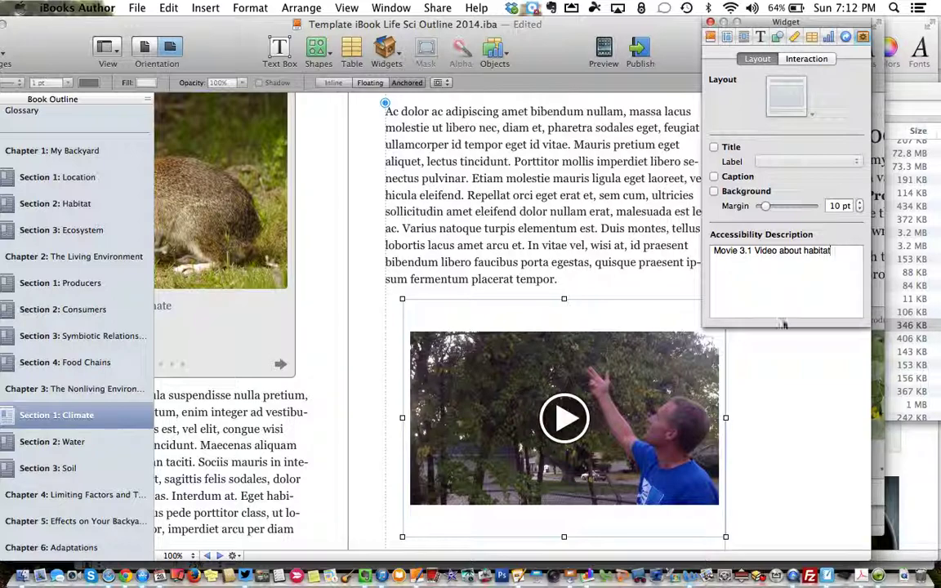
left_click(801, 378)
left_click_drag(663, 352, 639, 357)
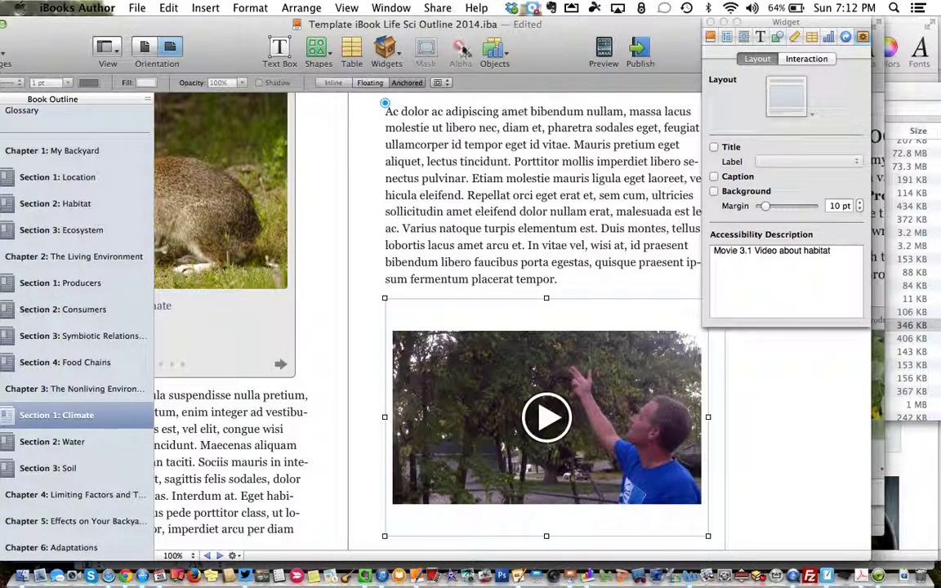
left_click(388, 51)
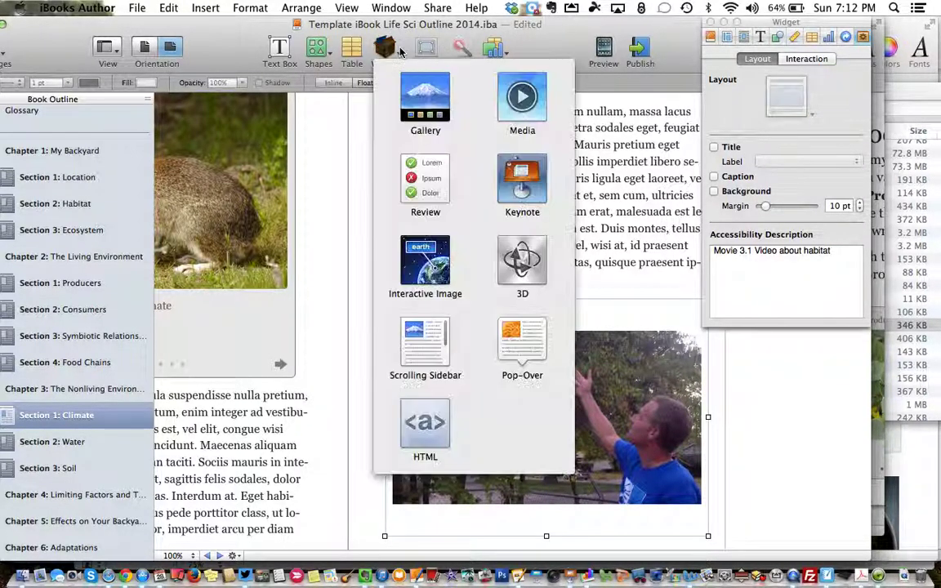
Insert a Review widget on the Climate page and move it left
left_click(442, 194)
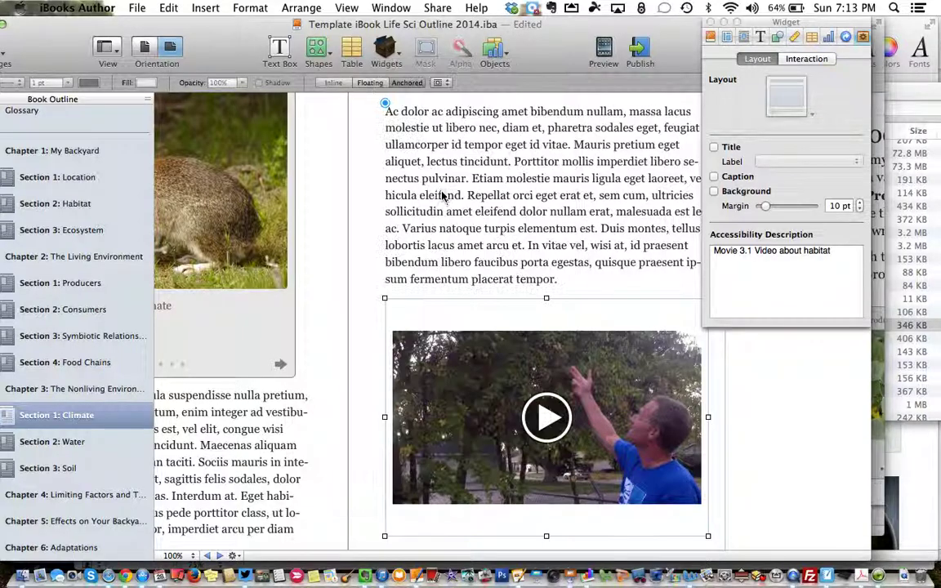
left_click_drag(555, 42, 362, 42)
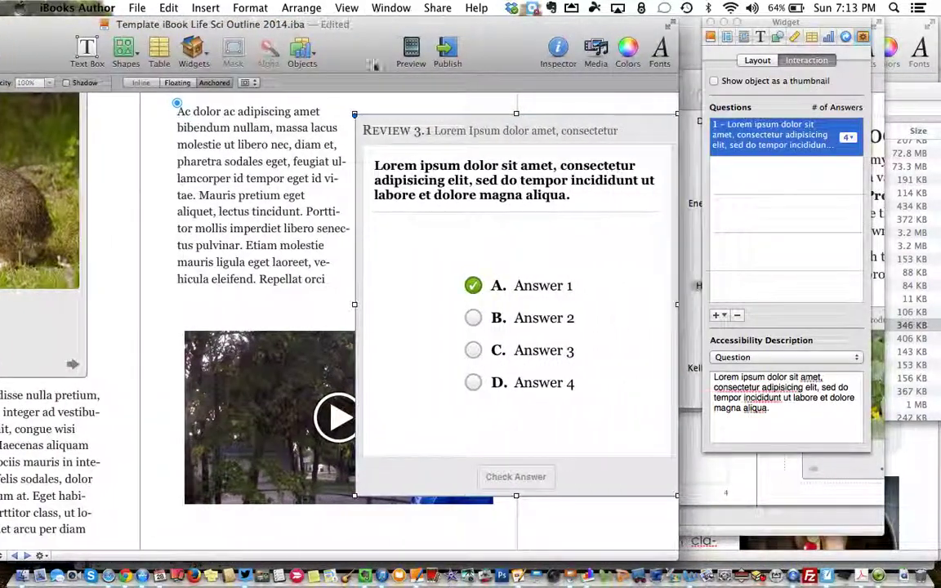
left_click_drag(399, 128, 370, 127)
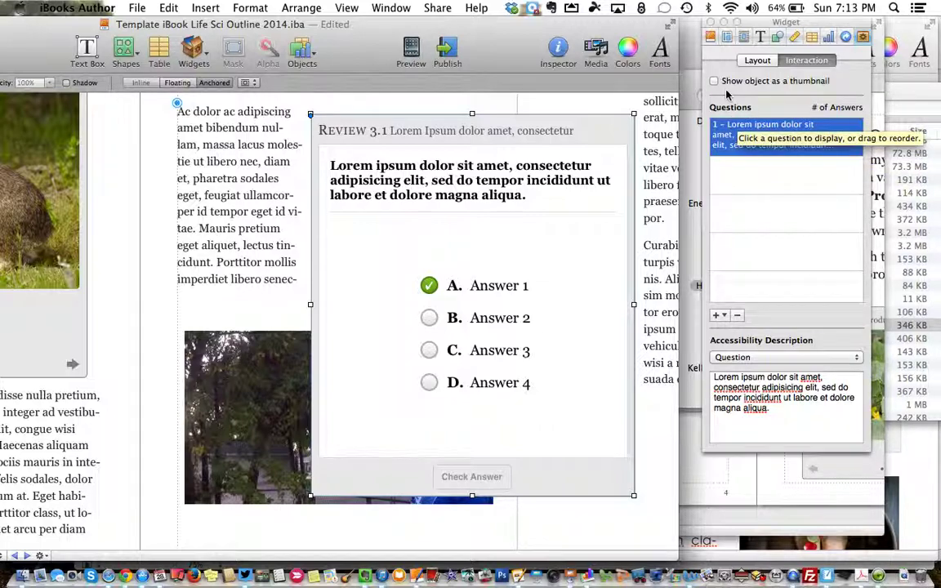
Add a second multiple-choice question with four picture answers to the review
left_click(718, 316)
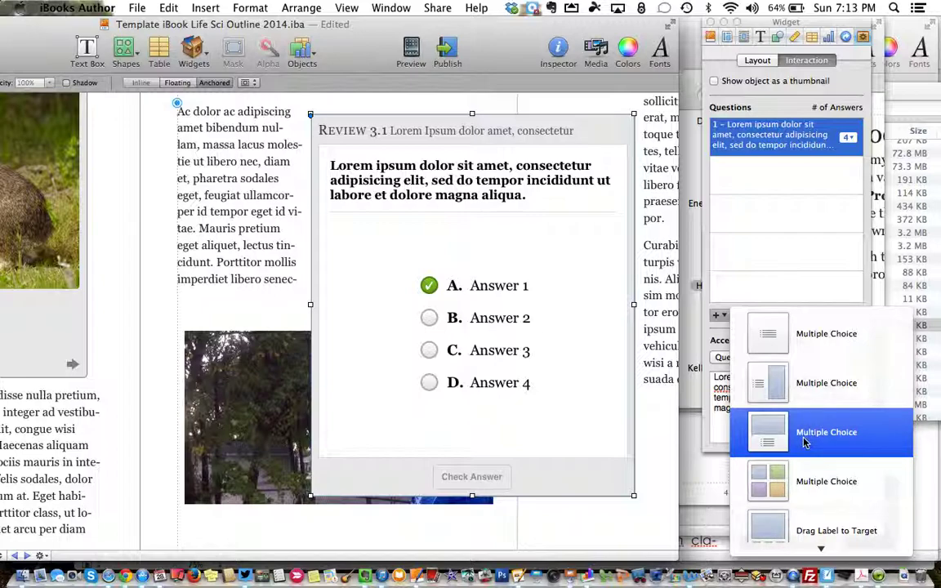
left_click(804, 481)
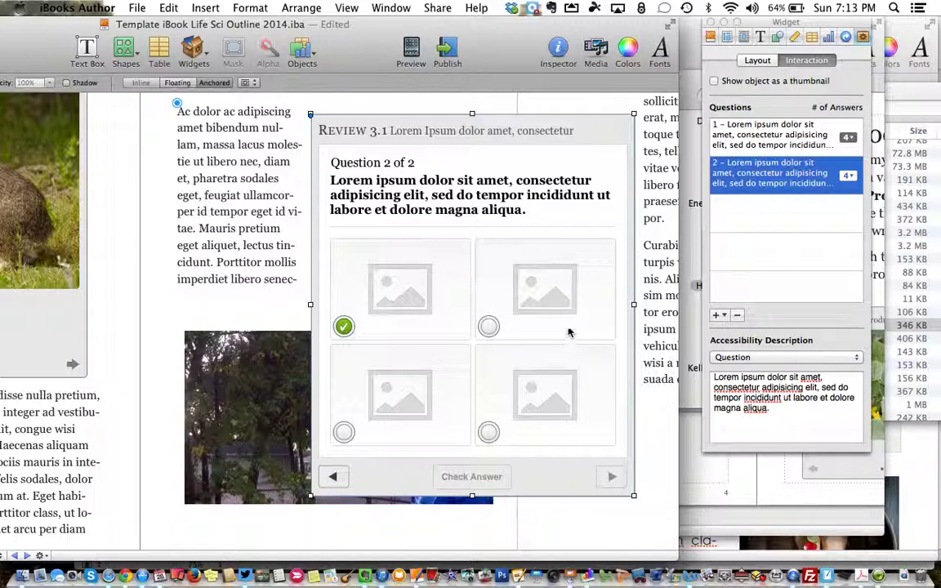
left_click(714, 316)
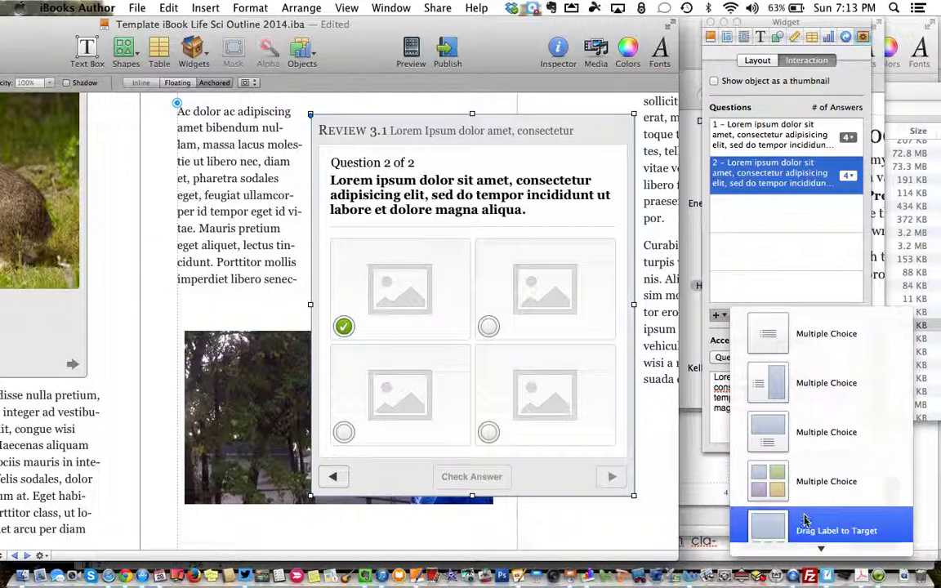
scroll(805, 523, "down", 1)
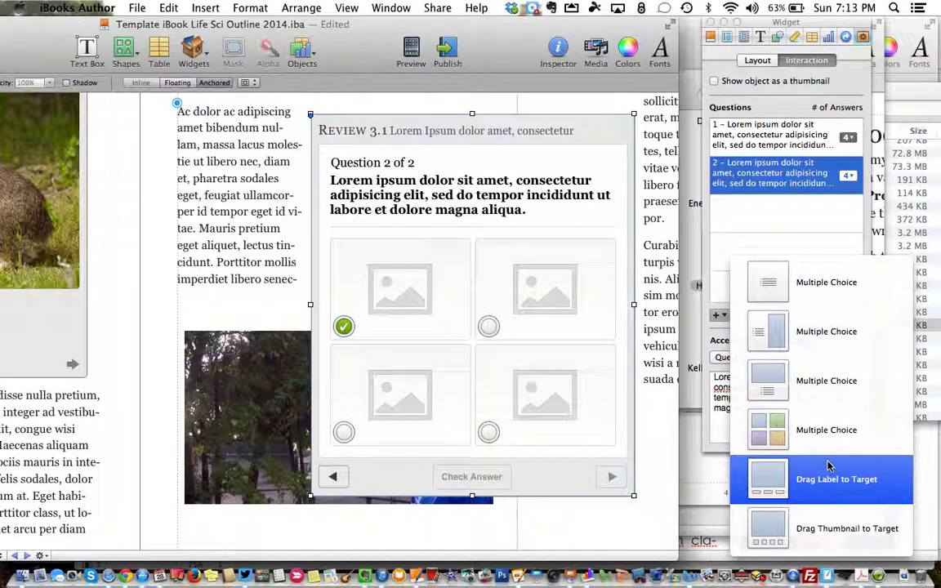
left_click(720, 206)
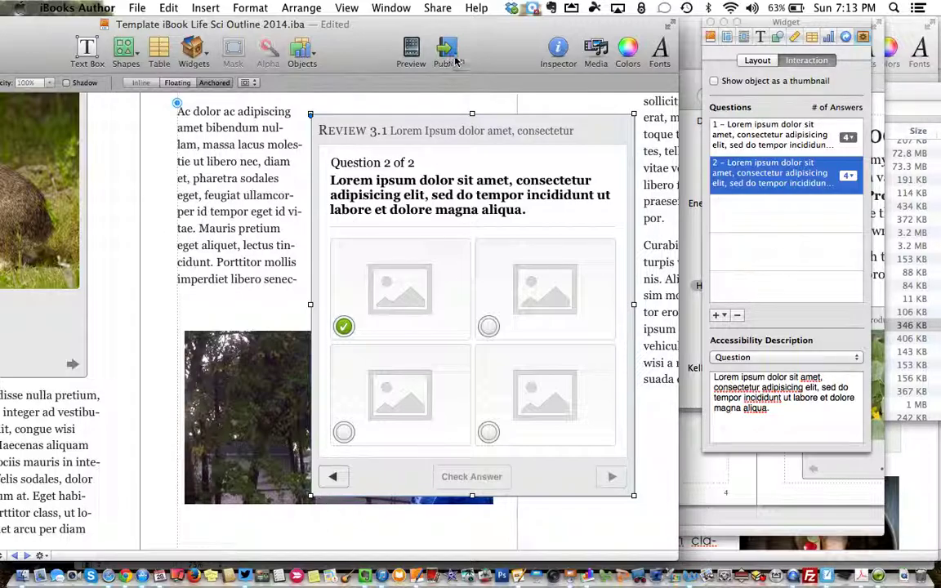
Maximize the document window so the Book Outline is back in view
left_click_drag(482, 47, 640, 16)
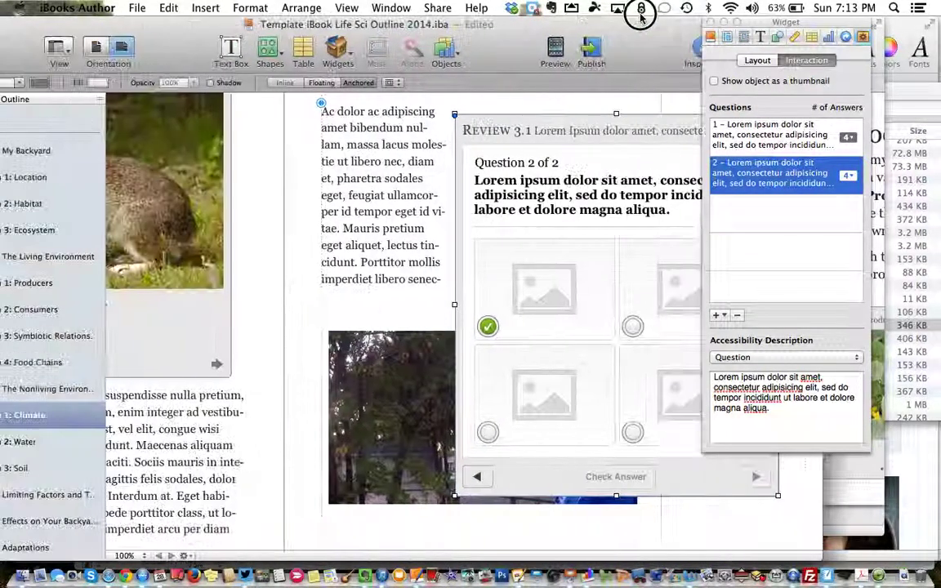
double_click(641, 16)
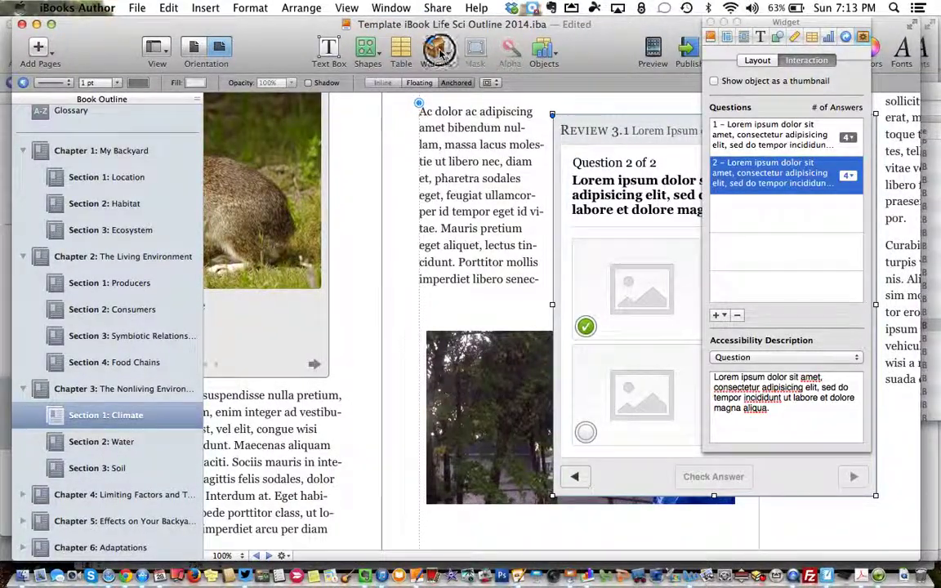
left_click(437, 51)
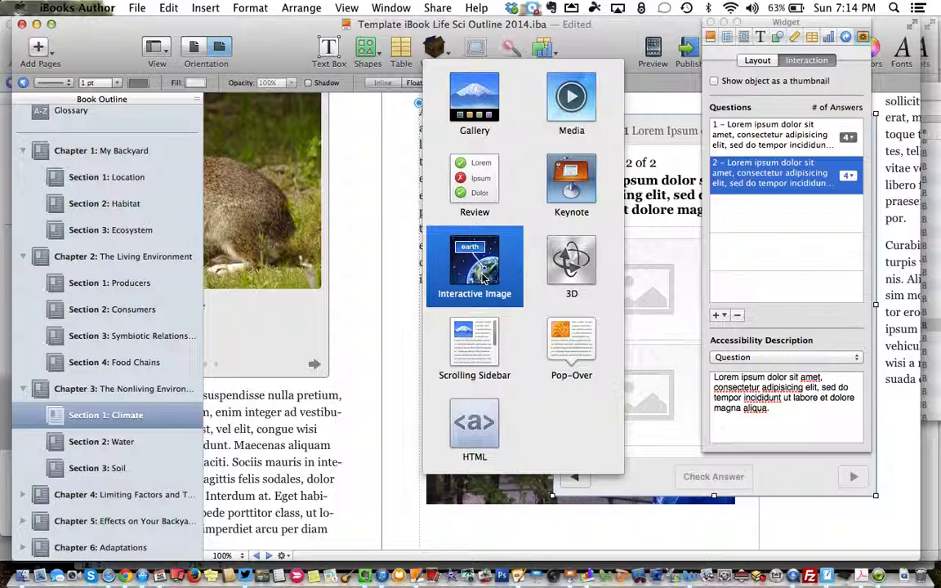
left_click(391, 320)
scroll(390, 319, "right", 5)
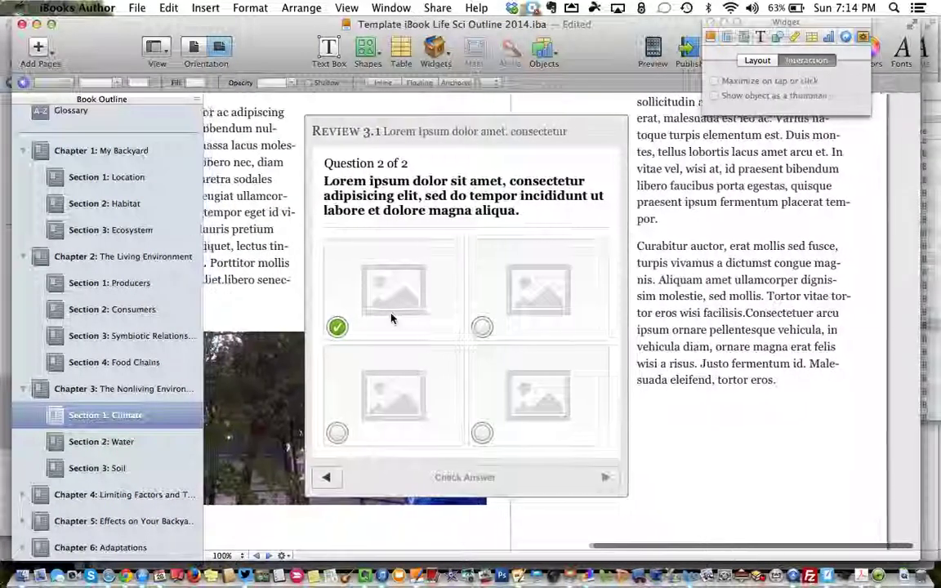
Expand Chapter 4 and open Section 2: Abiotic Limiting Factors
left_click(114, 494)
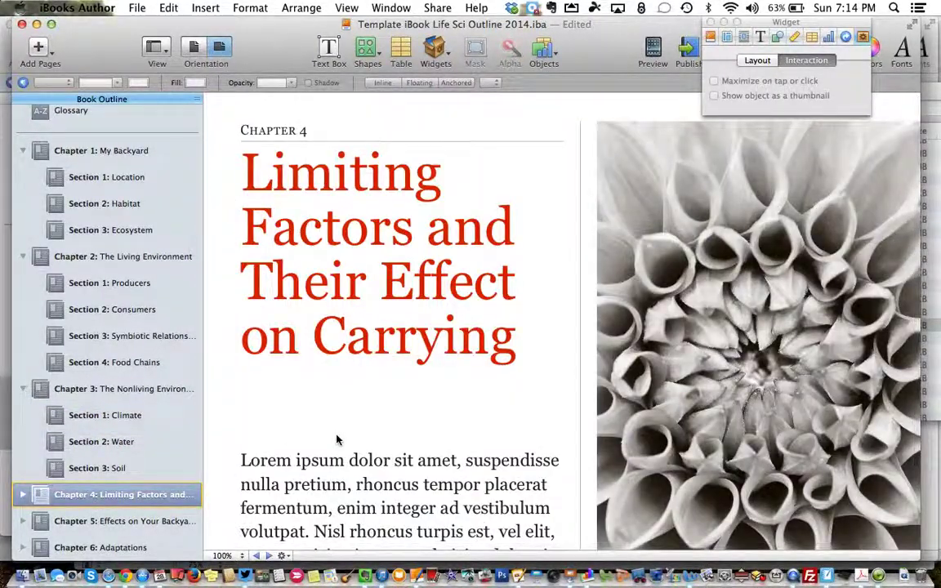
left_click(23, 494)
left_click(100, 509)
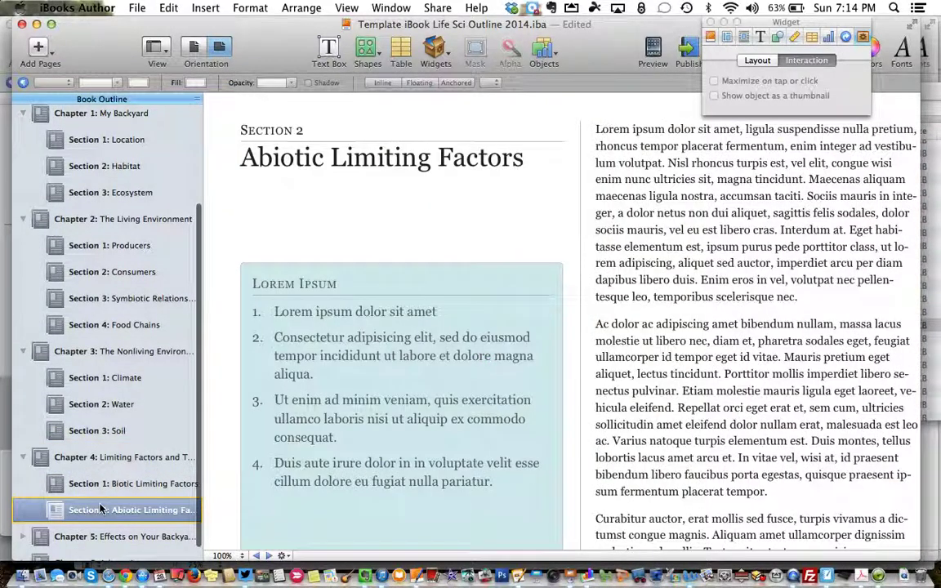
Insert an Interactive Image widget and move it up and left on the page
left_click(435, 51)
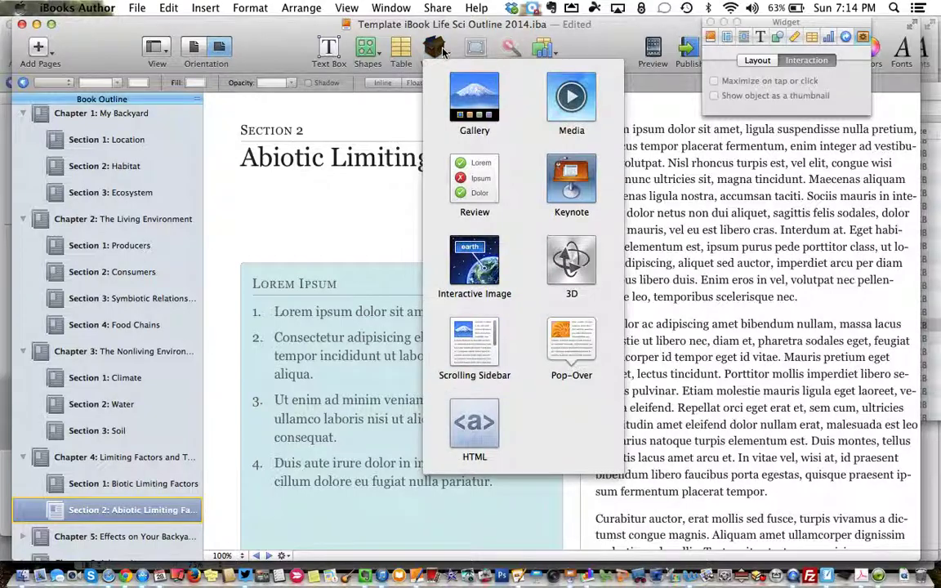
left_click(429, 249)
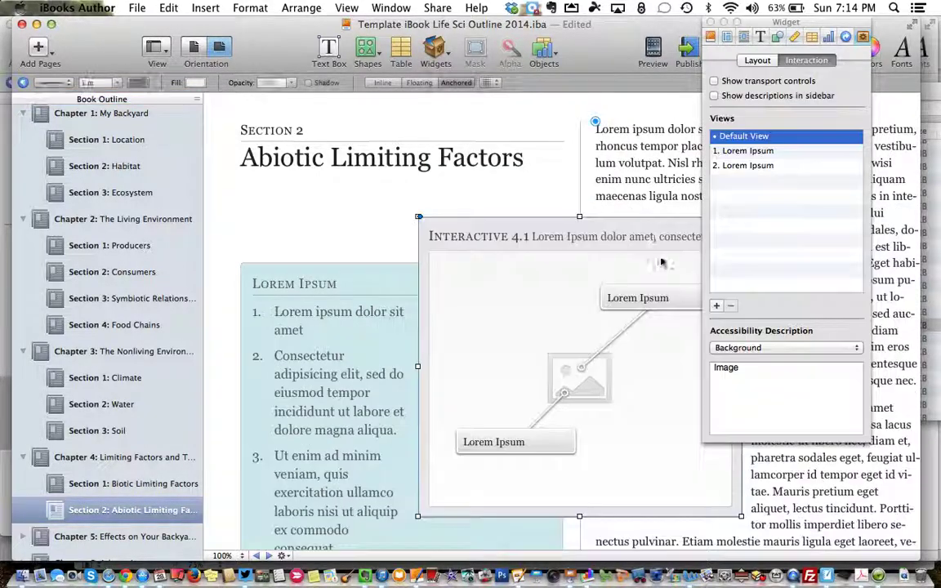
left_click_drag(571, 223, 545, 130)
Drag FloweringCrabapple.jpg from the Media for iBooks Author folder into the interactive image
key("F11")
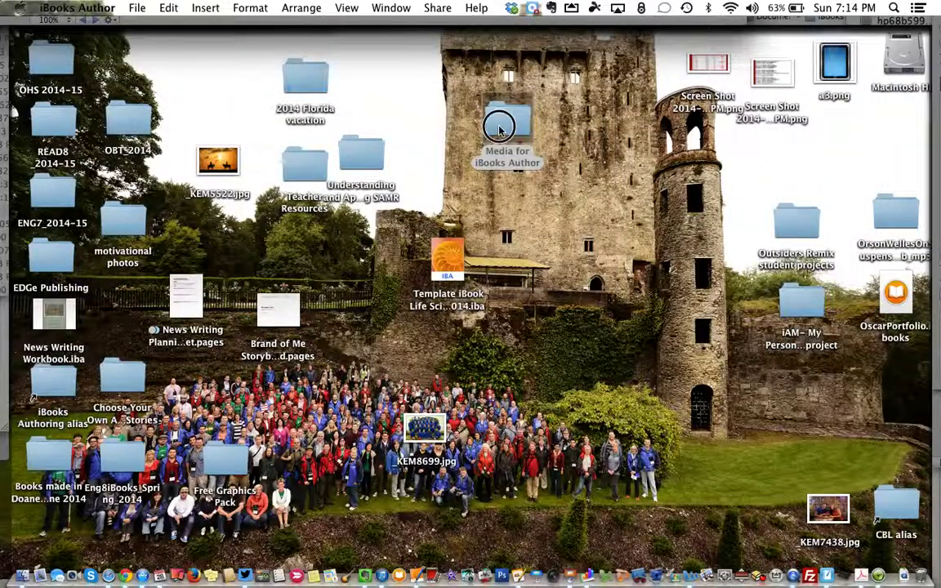
double_click(507, 120)
left_click(529, 255)
key("F11")
left_click_drag(529, 254, 490, 430)
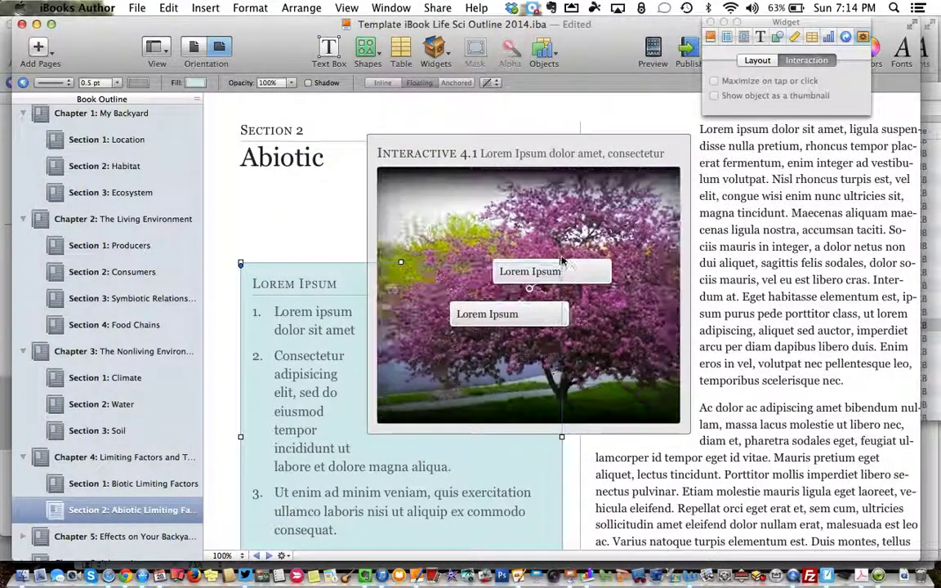
Move the interactive image and set the second callout's view at 42% zoom
left_click_drag(562, 273, 508, 237)
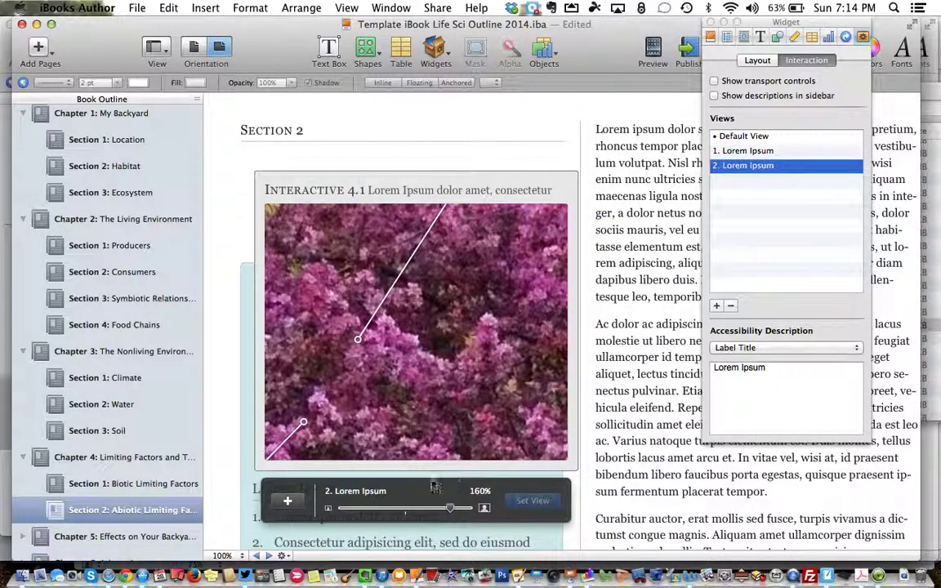
left_click_drag(450, 508, 360, 510)
left_click_drag(519, 223, 519, 256)
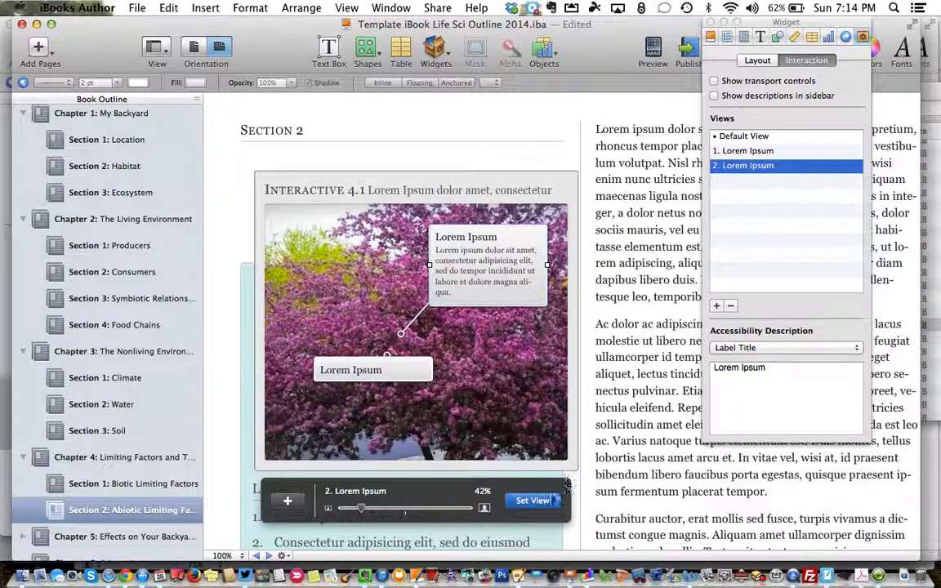
left_click(535, 500)
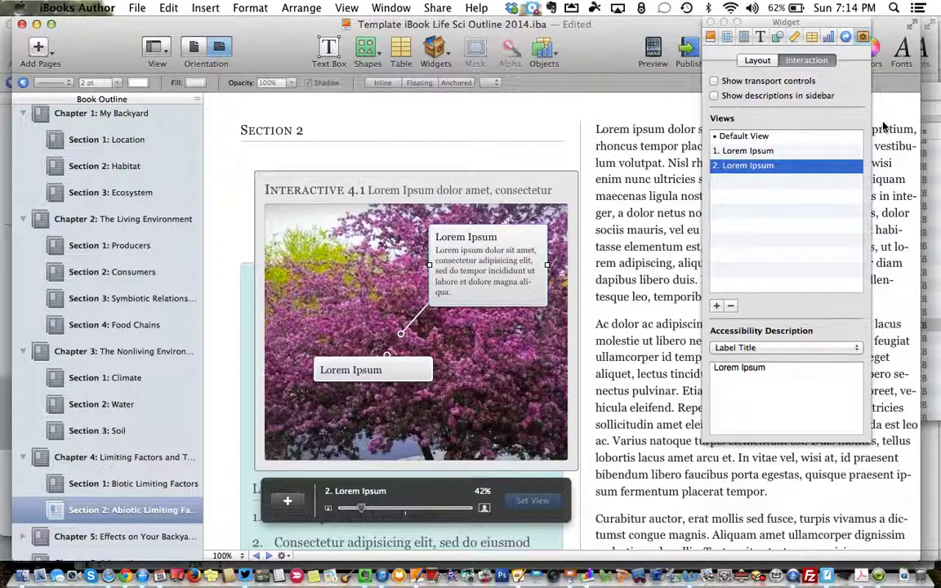
Pan the crabapple photo and save a zoomed-out default view
left_click(759, 152)
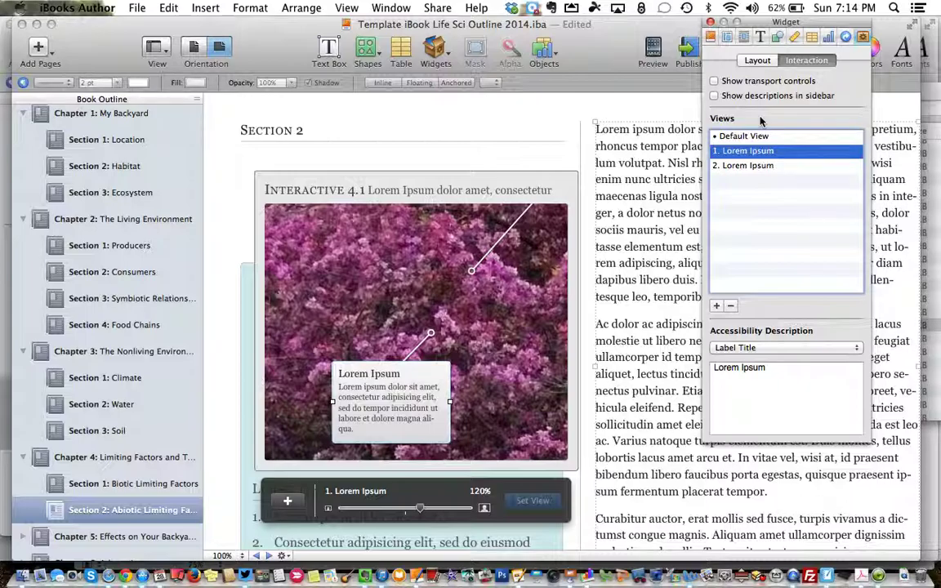
left_click(745, 137)
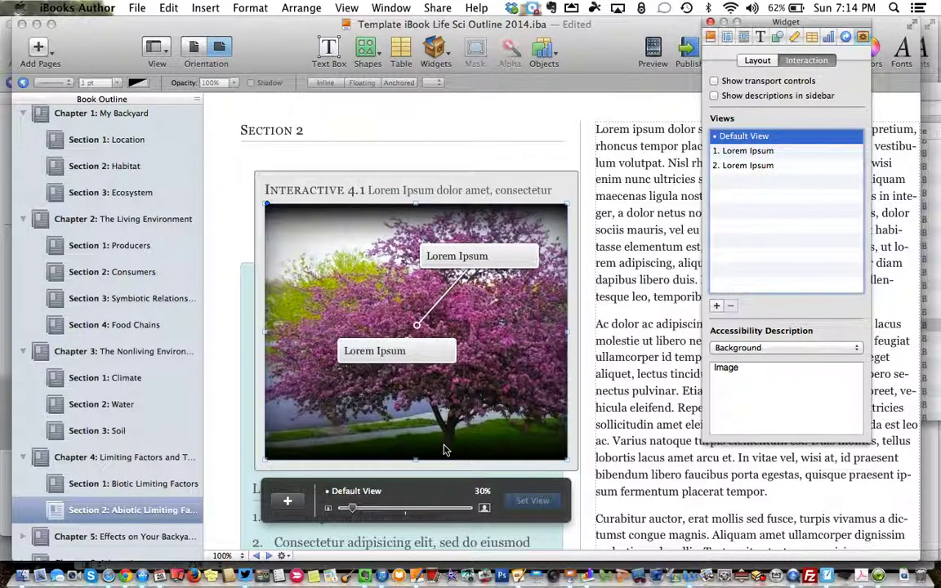
mouse_move(421, 374)
left_mouse_down()
mouse_move(484, 400)
mouse_move(429, 391)
left_mouse_up()
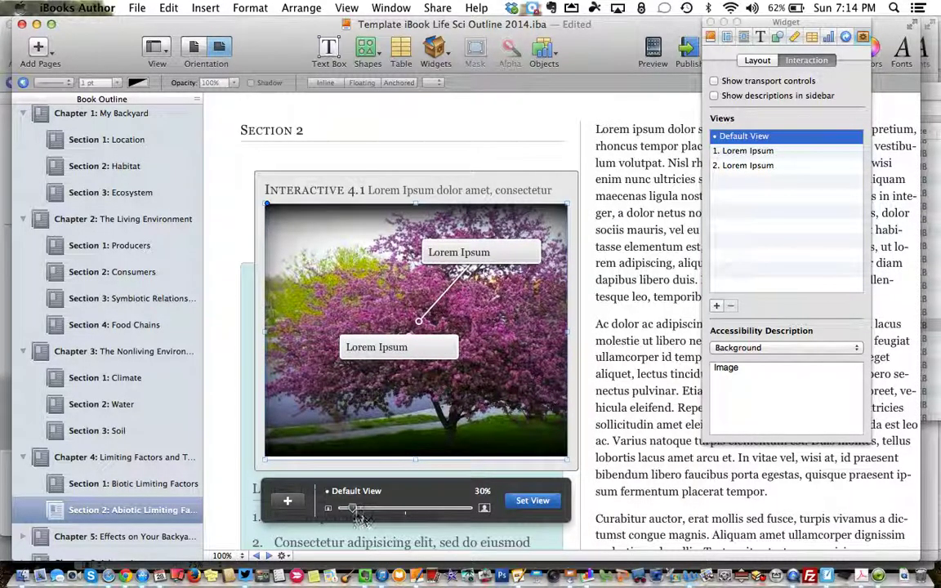
mouse_move(352, 509)
left_mouse_down()
mouse_move(368, 510)
mouse_move(351, 510)
left_mouse_up()
left_click(527, 503)
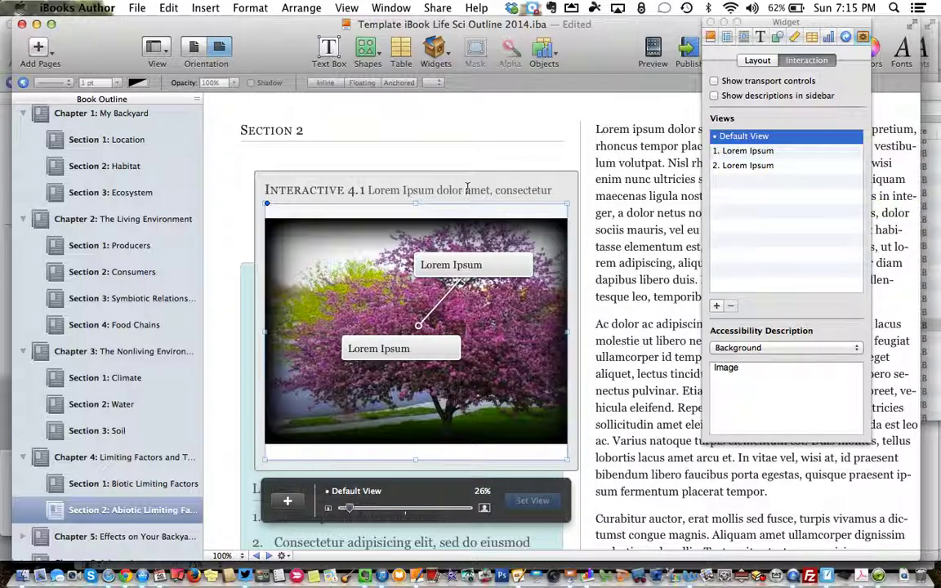
Reselect the interactive image and preview its second and first callout views
left_click(452, 164)
left_click(397, 190)
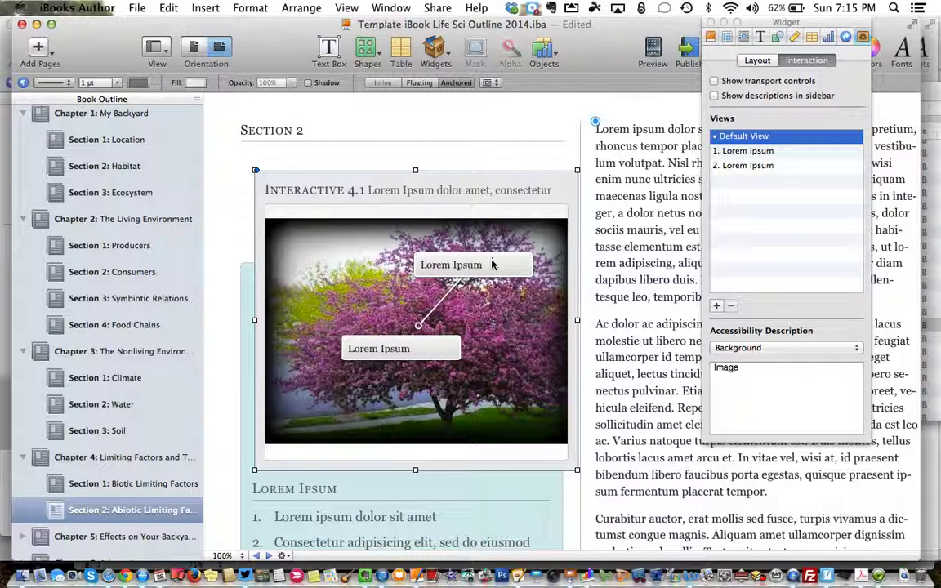
left_click(485, 263)
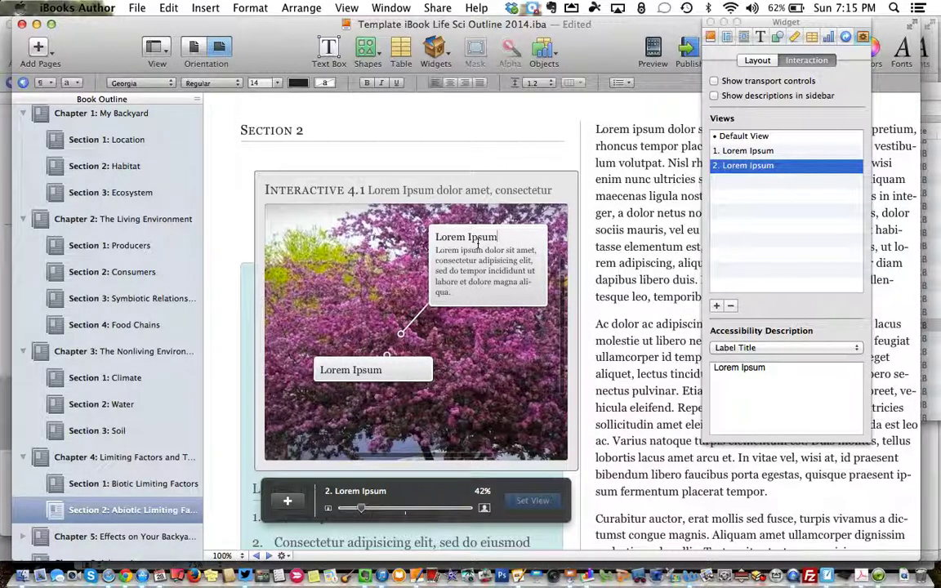
left_click(359, 370)
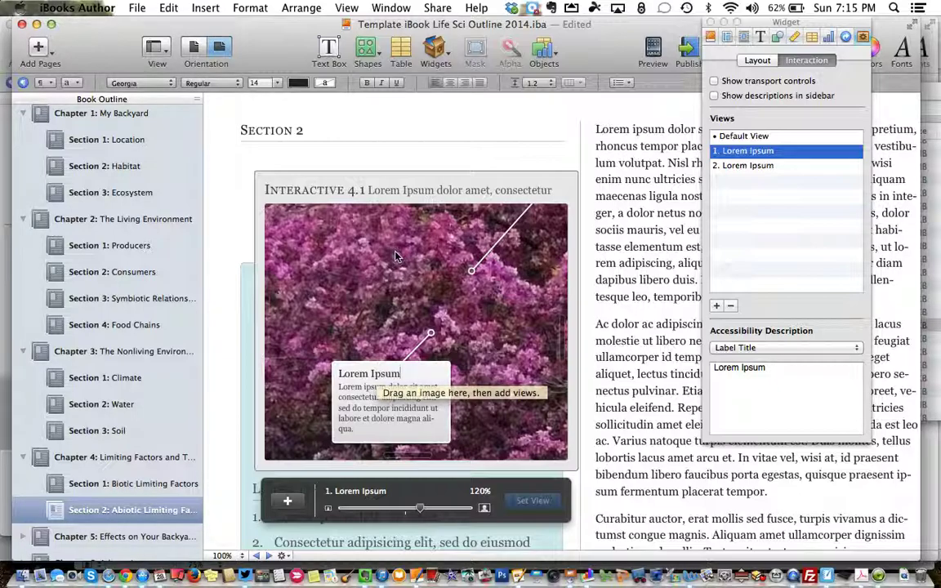
left_click(436, 50)
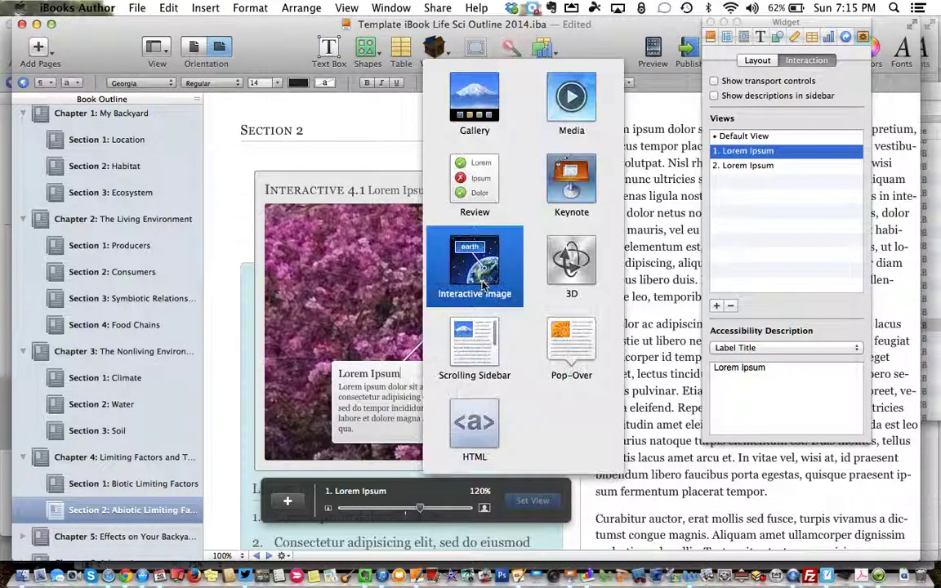
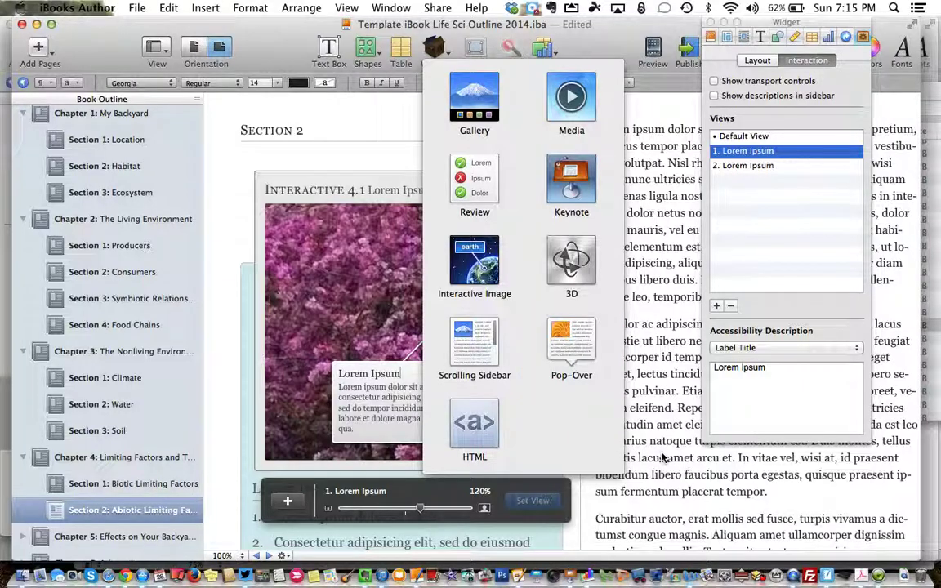
Insert a pop-over widget and place Keller9-23-12_4.jpg, shrunk, within the page's text column
left_click(556, 338)
key("F11")
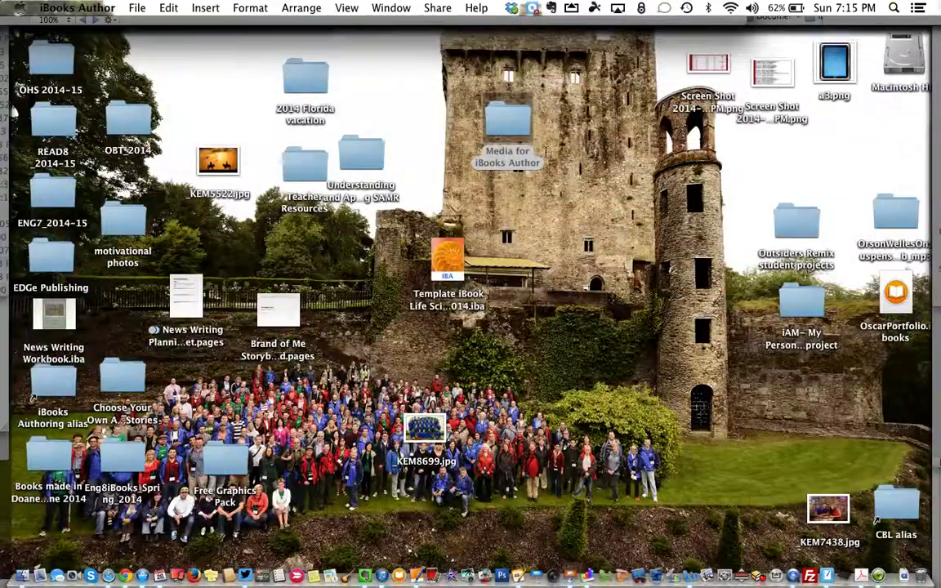
double_click(507, 121)
left_click_drag(530, 329, 500, 482)
key("F11")
left_click_drag(551, 437, 534, 389)
left_click_drag(308, 230, 428, 287)
mouse_move(462, 327)
left_mouse_down()
mouse_move(471, 332)
mouse_move(459, 335)
left_mouse_up()
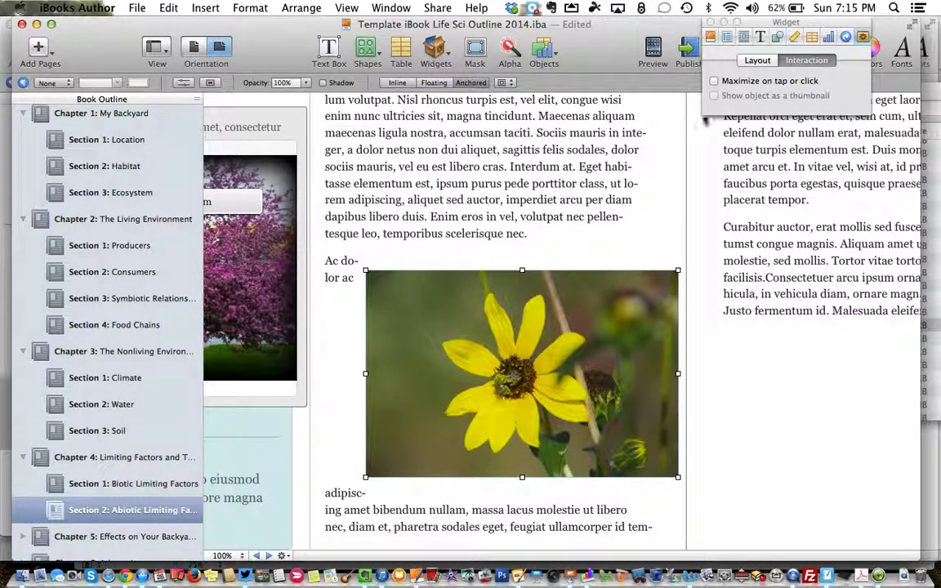
Move the pop-over onto the flower's centre and shrink it to about 70 pt
left_click(436, 51)
left_click(572, 339)
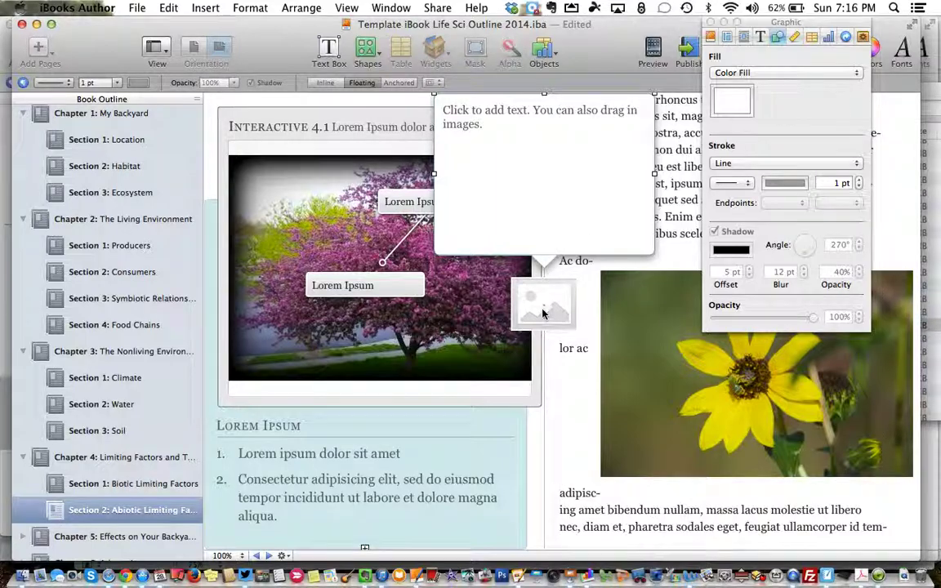
left_click_drag(543, 313, 735, 389)
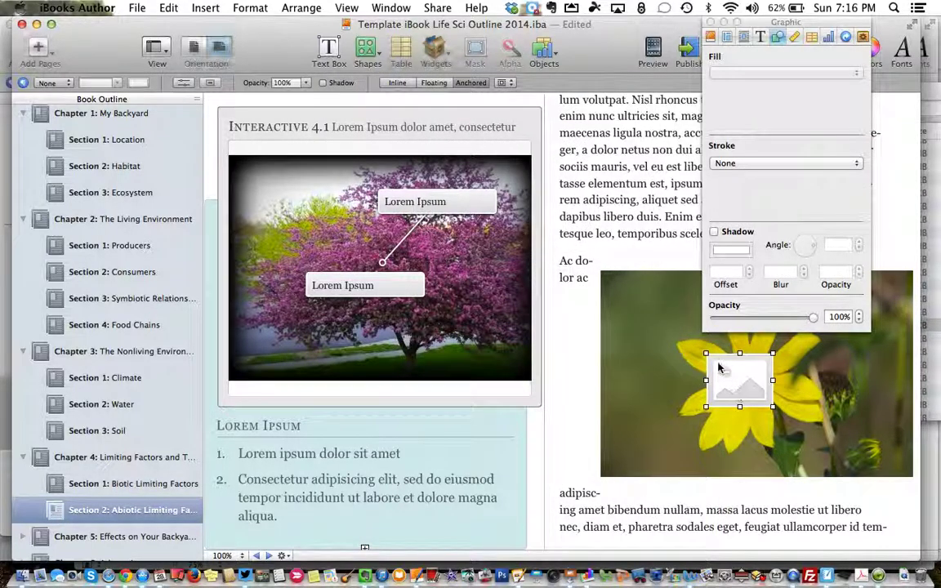
left_click_drag(706, 353, 746, 385)
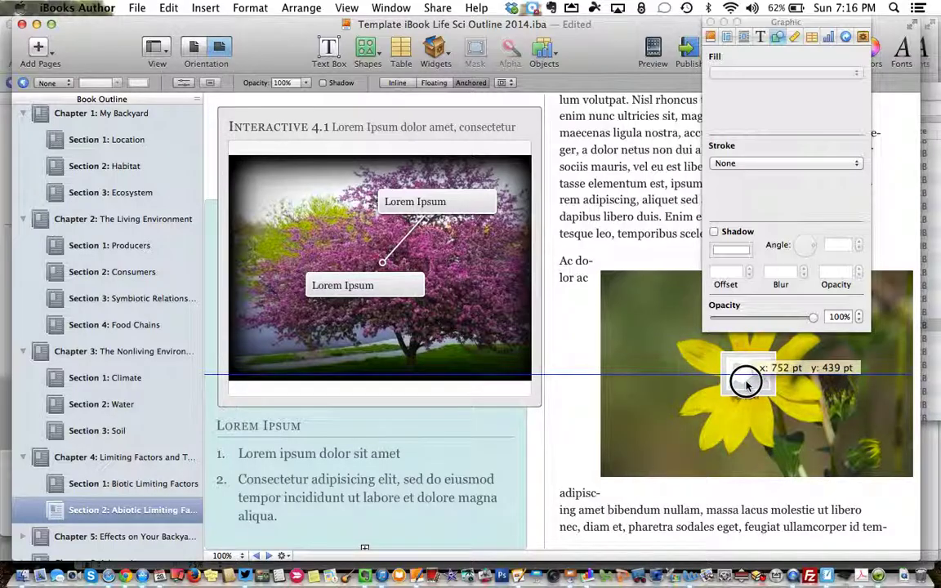
key("F11")
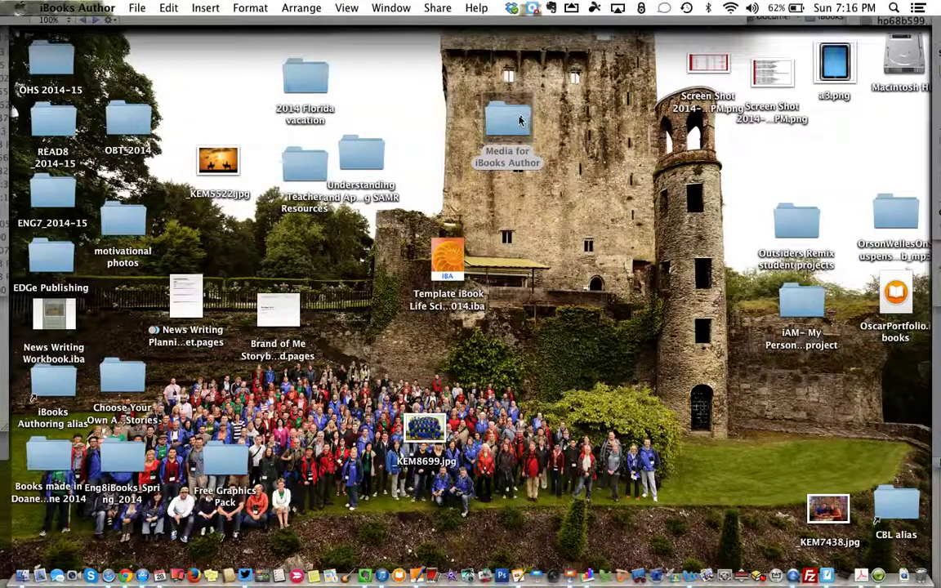
Drop KellerStatePark_7-11_84.jpg into the flower's pop-over placeholder and crop it to 88 by 46 pt
double_click(519, 120)
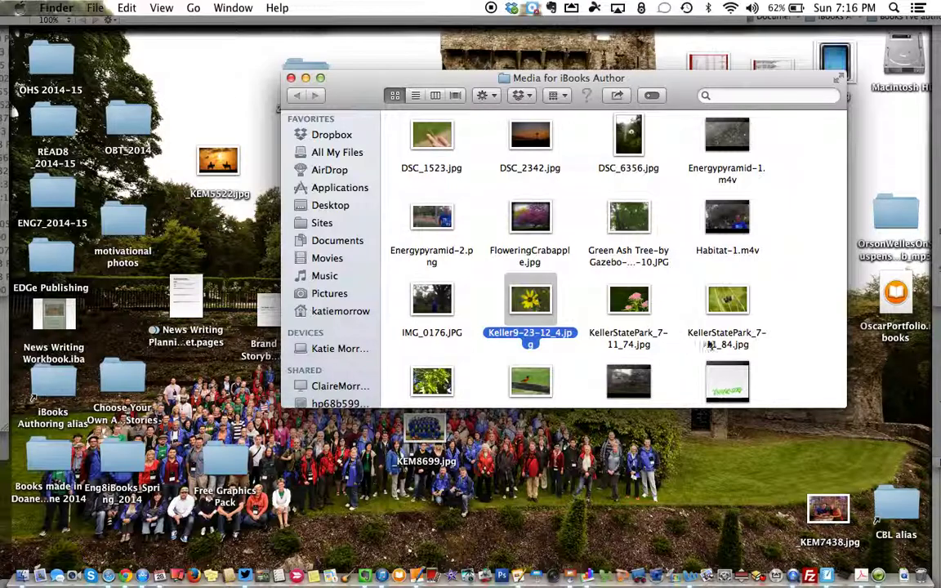
scroll(585, 333, "down", 2)
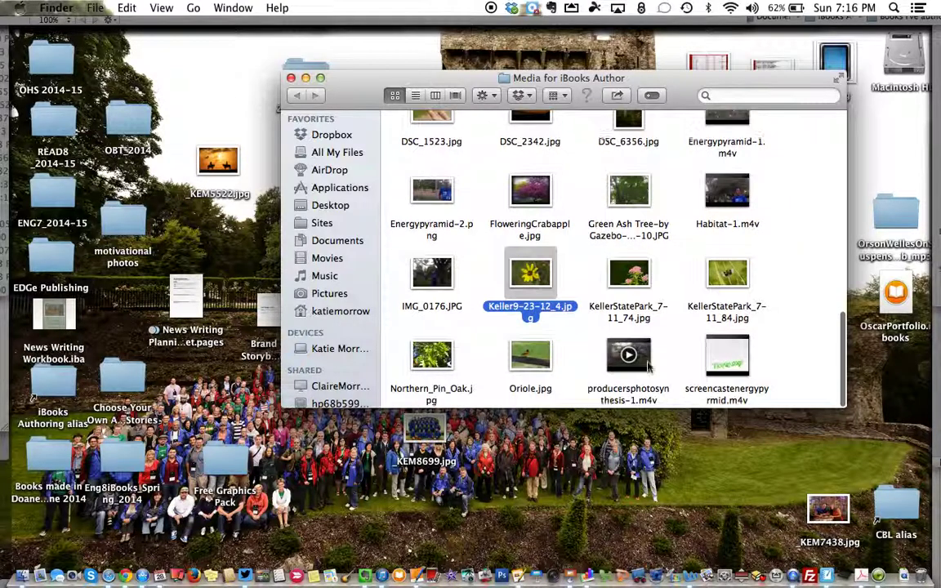
scroll(654, 327, "up", 1)
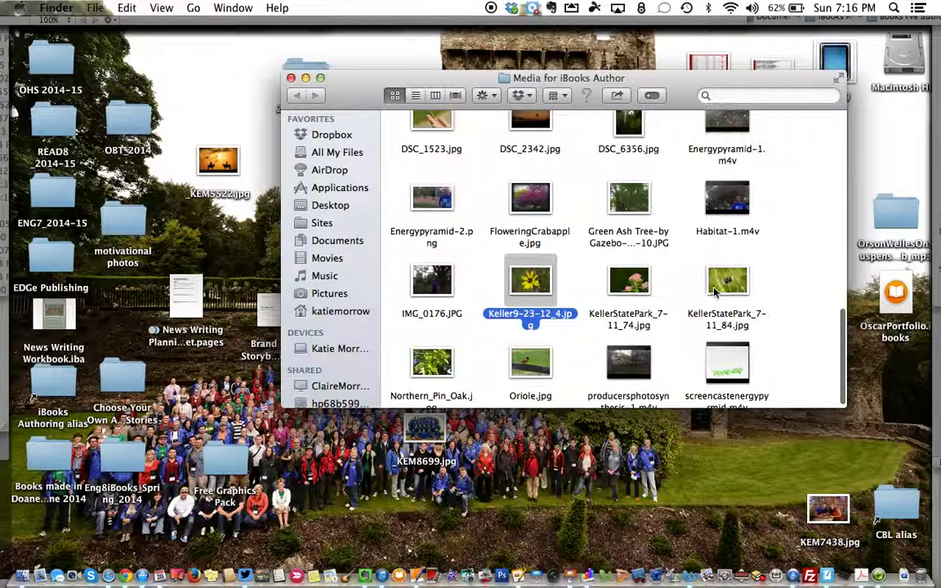
mouse_move(721, 290)
left_mouse_down()
mouse_move(655, 273)
mouse_move(725, 194)
mouse_move(841, 151)
mouse_move(824, 305)
mouse_move(860, 311)
mouse_move(825, 269)
mouse_move(722, 276)
left_mouse_up()
left_click_drag(670, 89, 418, 76)
left_click_drag(486, 251, 742, 378)
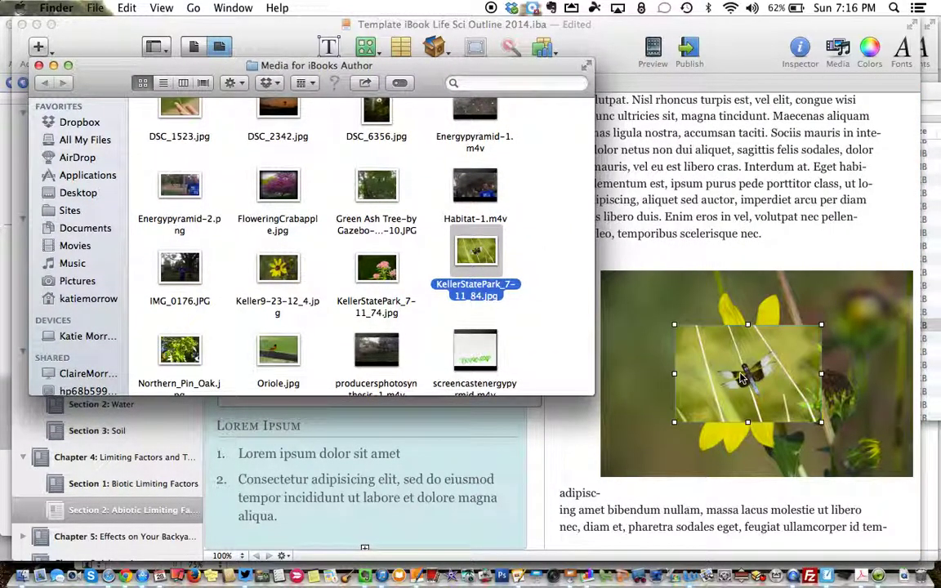
left_click(821, 329)
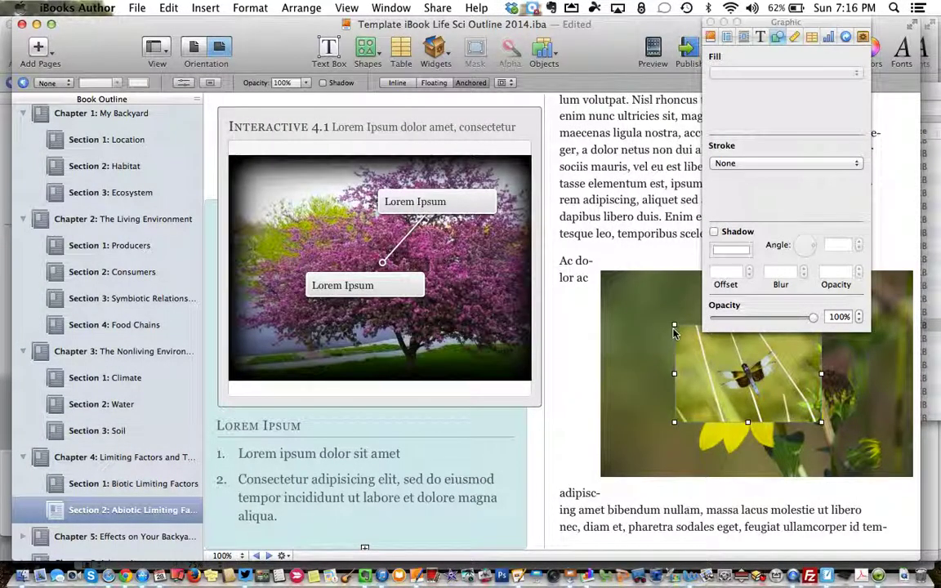
left_click_drag(672, 326, 744, 379)
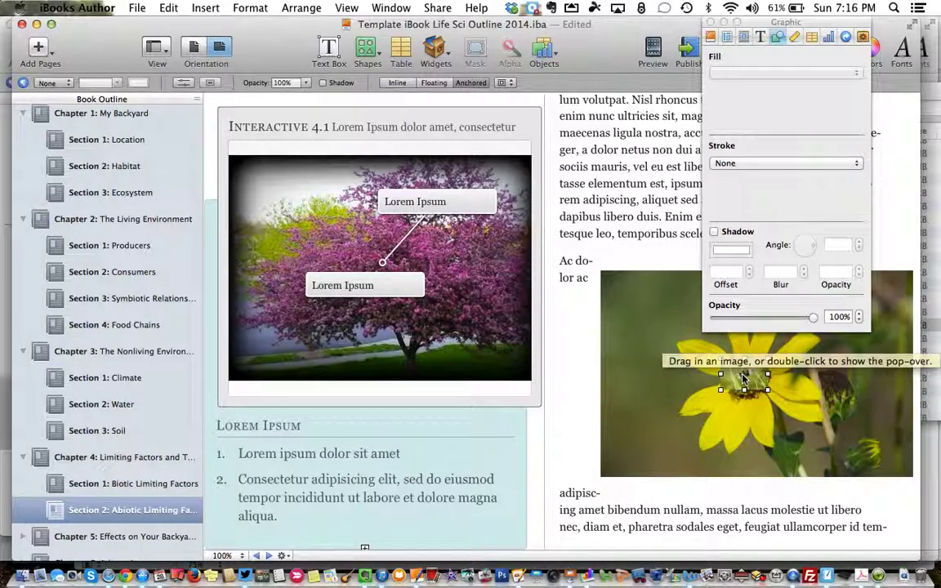
Replace the pop-over's placeholder text with 'The producer on this flower is producing pollen.'
double_click(746, 381)
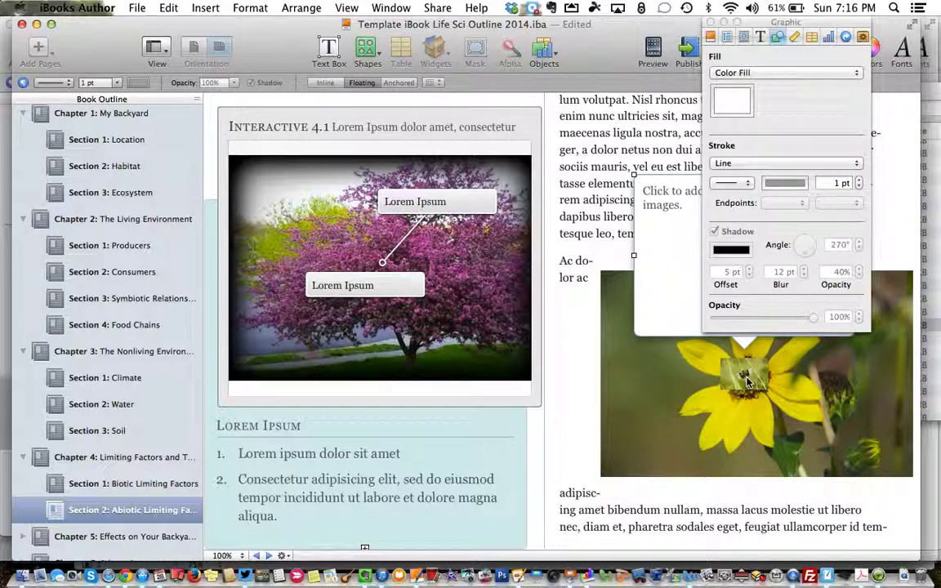
left_click_drag(750, 26, 441, 67)
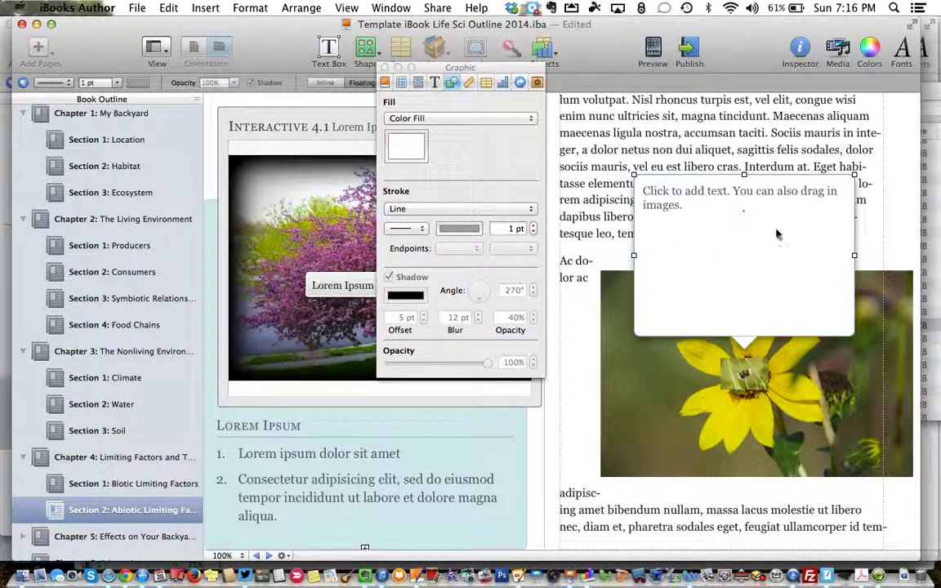
left_click(688, 216)
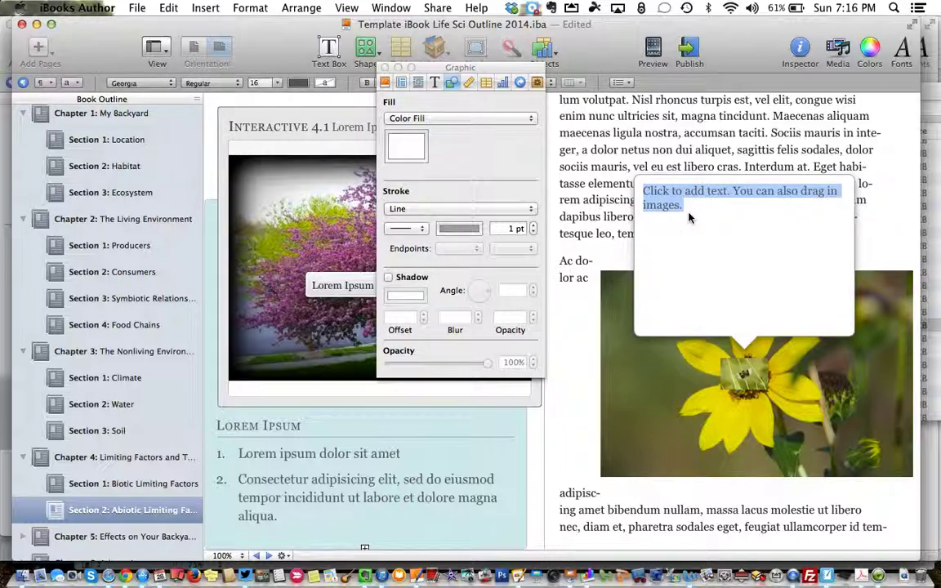
type("The ")
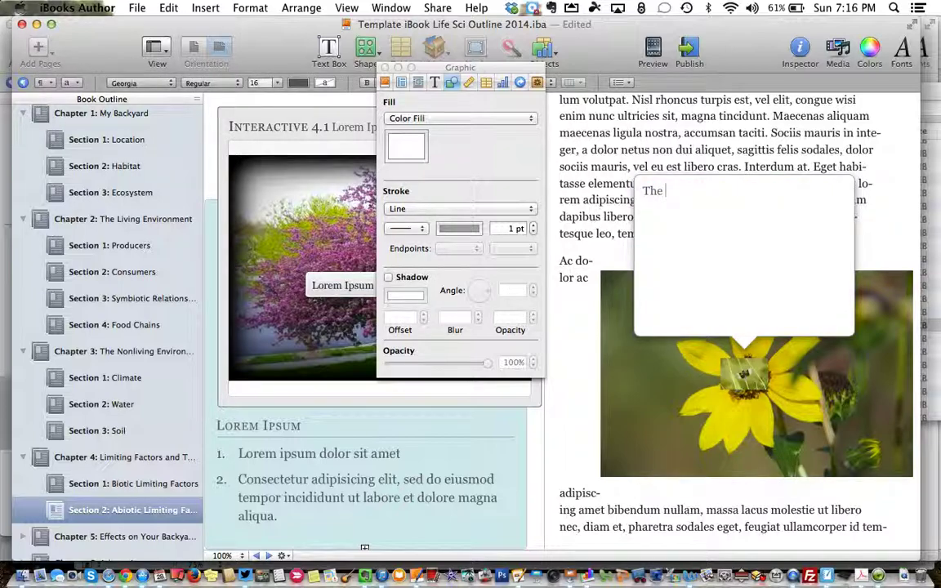
type("producer on this flower")
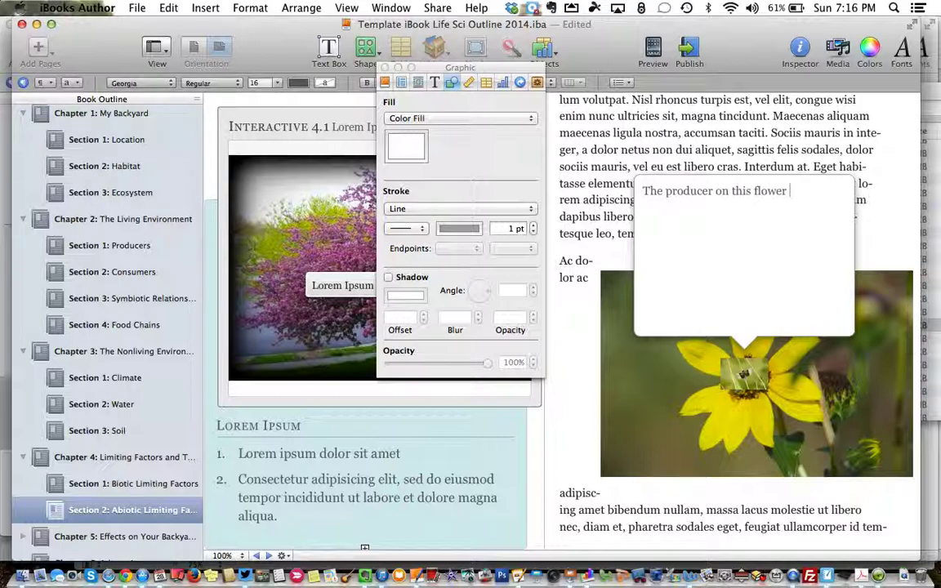
type(" is producing pollen")
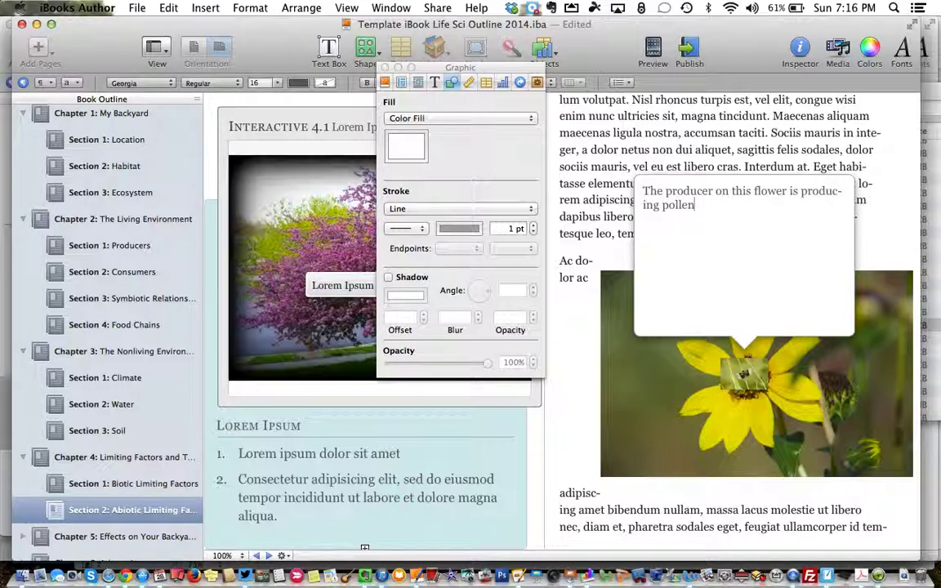
type(".")
left_click(740, 384)
left_click(748, 379)
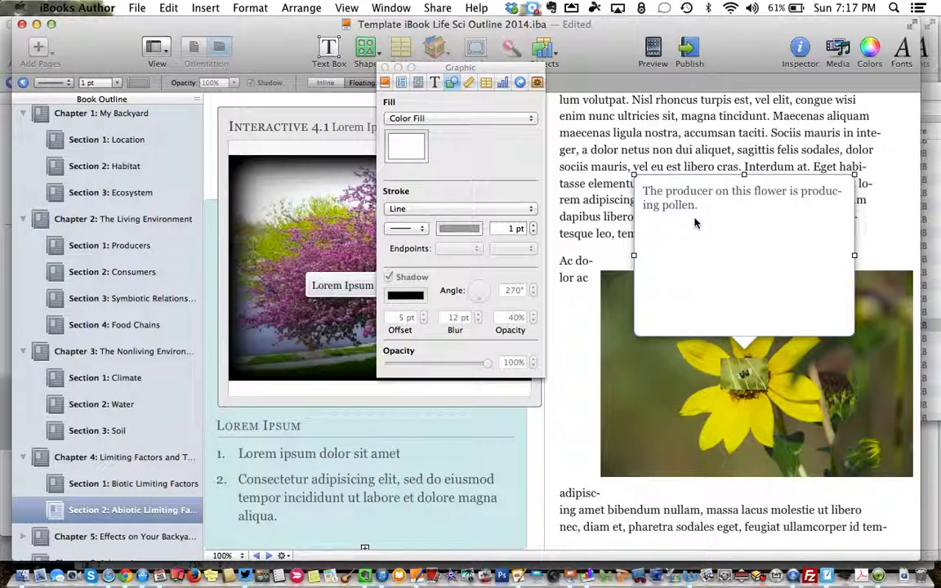
key("F11")
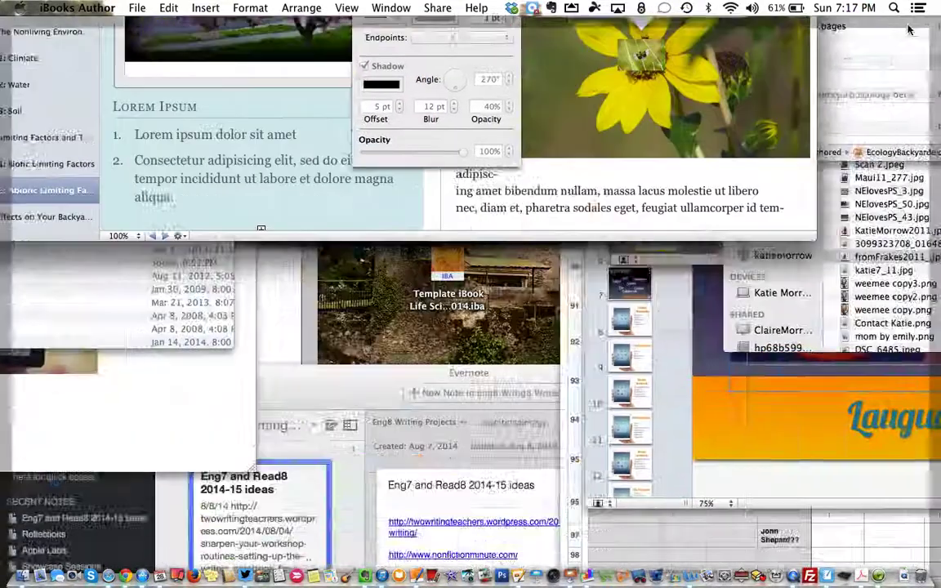
Add DSC_0706.jpg from the Media for iBooks Author folder into the pop-over below its caption
double_click(508, 121)
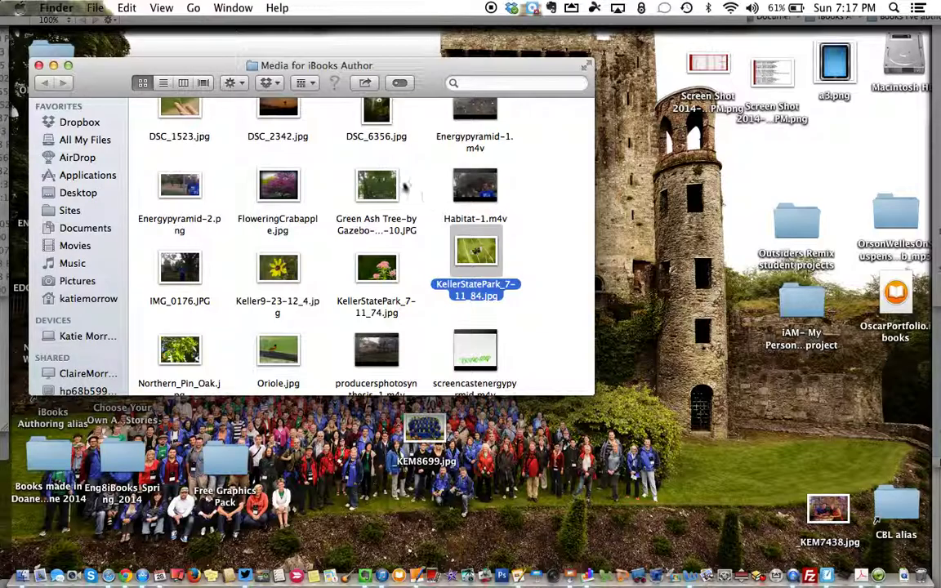
scroll(276, 214, "up", 3)
scroll(276, 214, "up", 5)
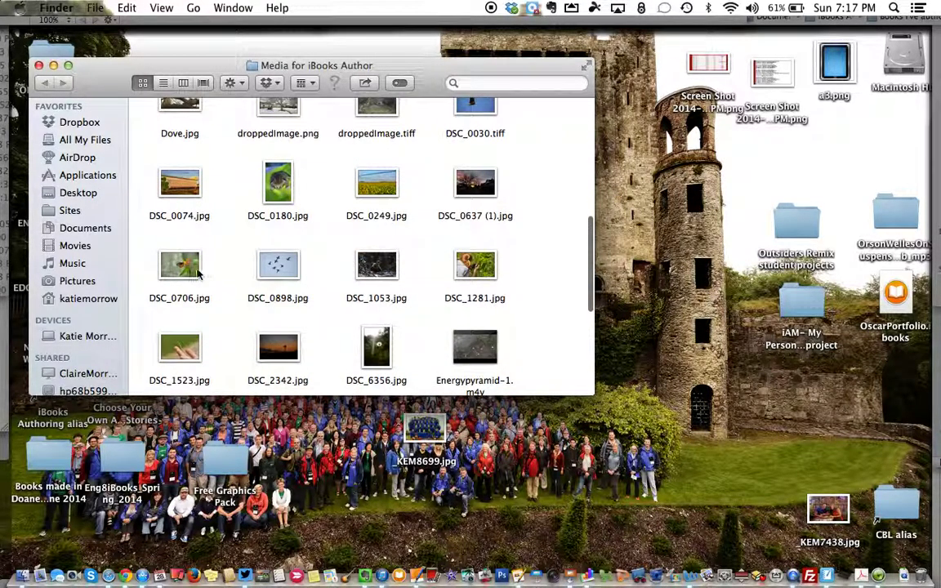
left_click_drag(187, 272, 732, 294)
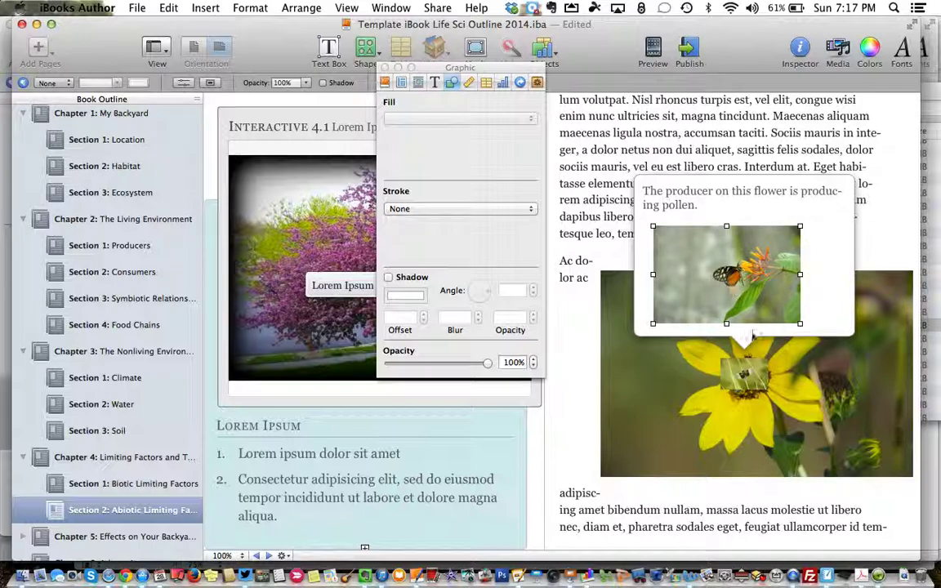
left_click(728, 342)
left_click(746, 373)
left_click(746, 373)
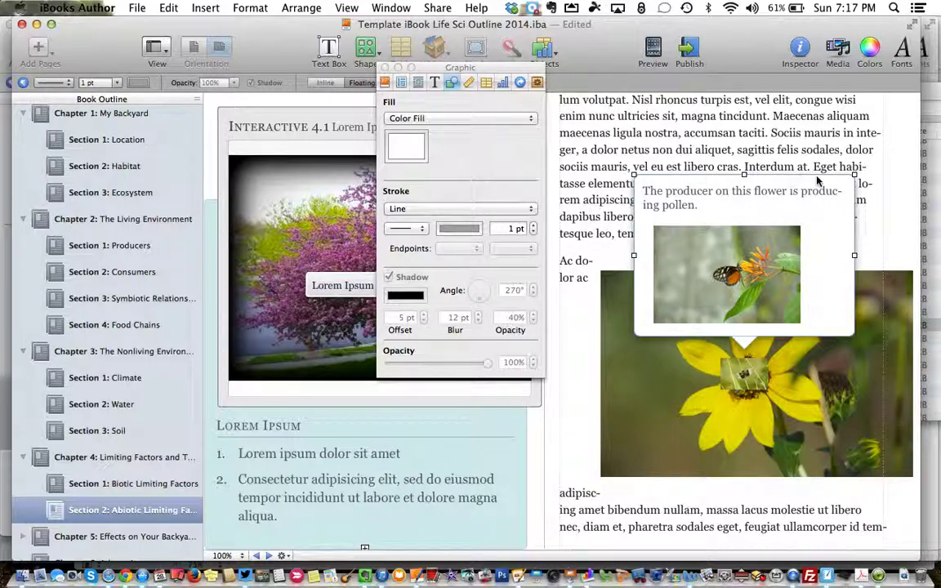
Move the pop-over marker to the flower photo's upper-left corner
left_click(614, 167)
key("super+a")
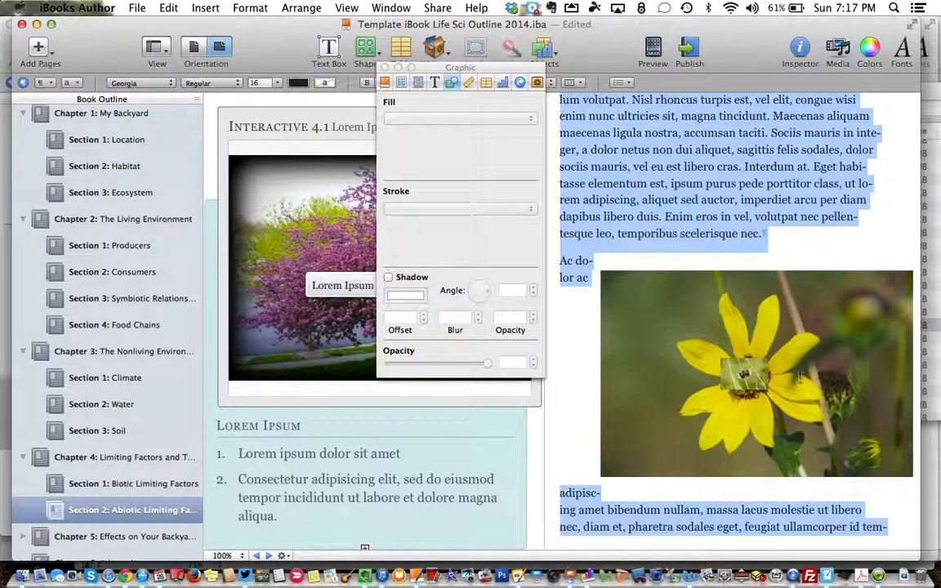
left_click_drag(715, 364, 652, 304)
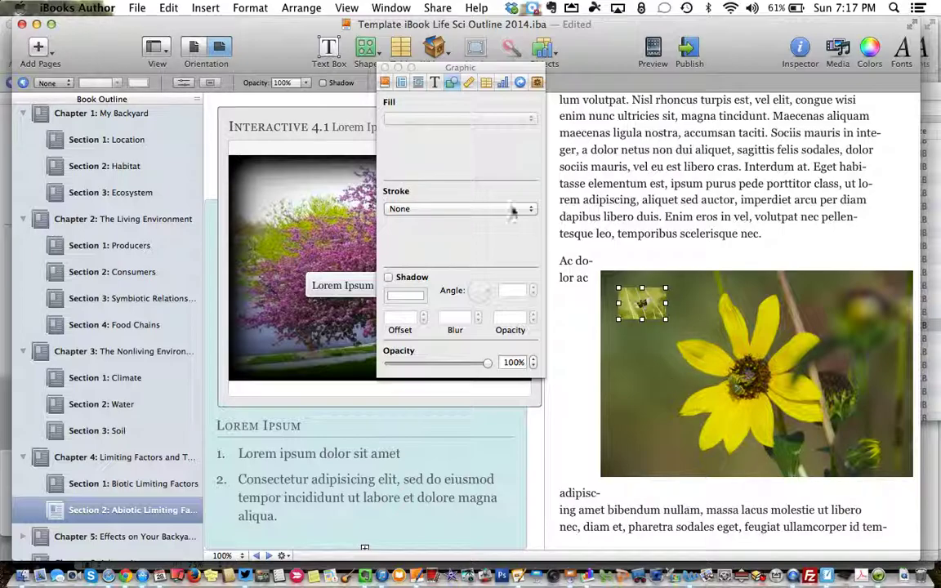
left_click_drag(409, 67, 738, 21)
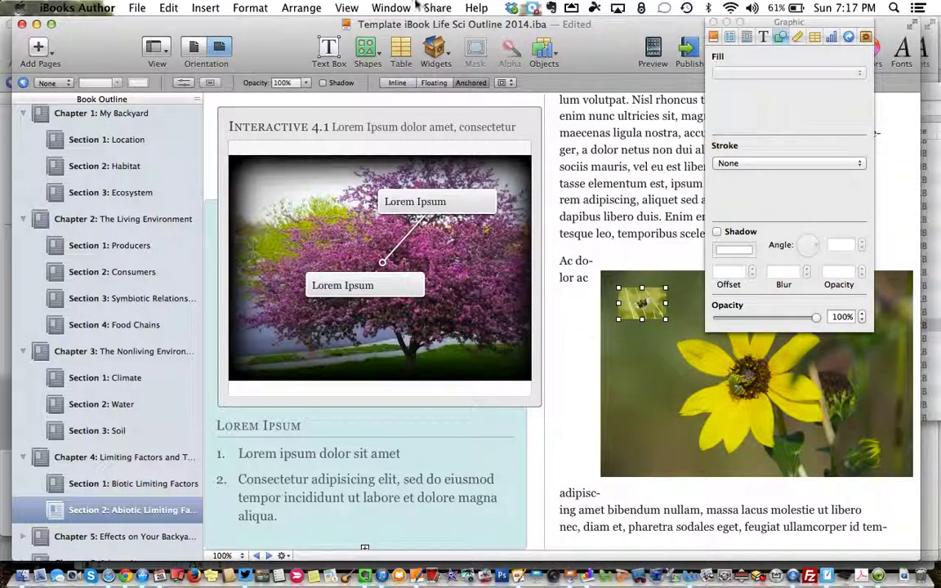
Switch the Inspector to the Document pane showing the book's properties
left_click(436, 50)
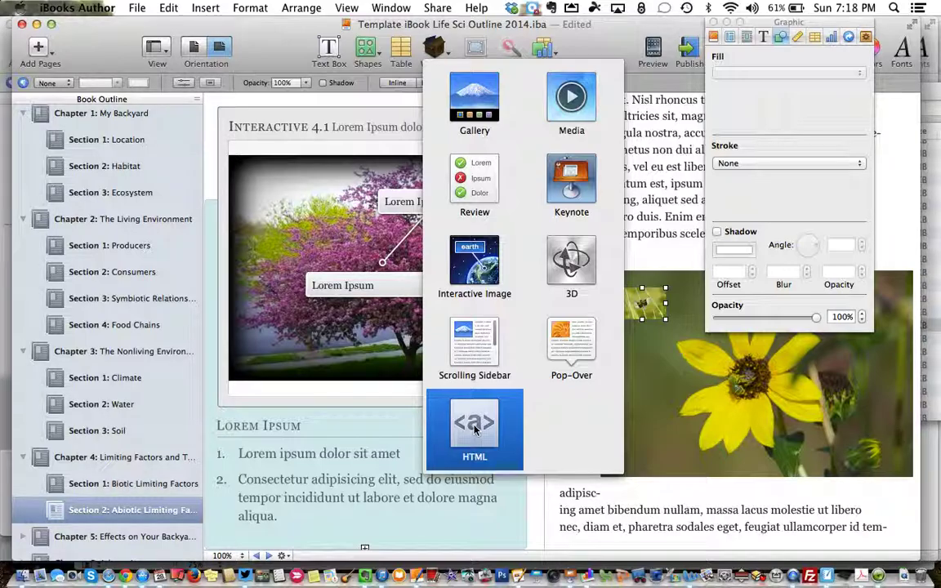
left_click(245, 43)
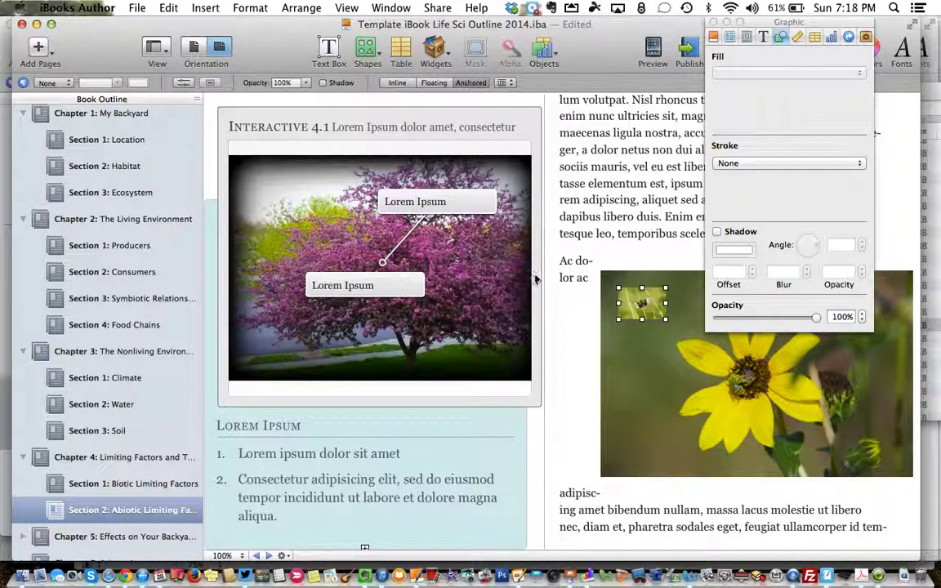
left_click_drag(770, 20, 802, 19)
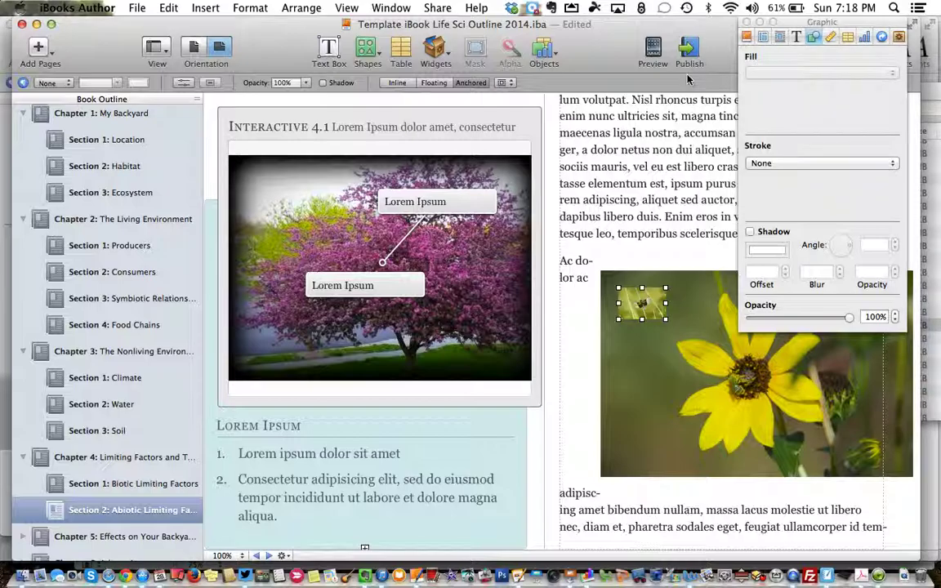
left_click(746, 37)
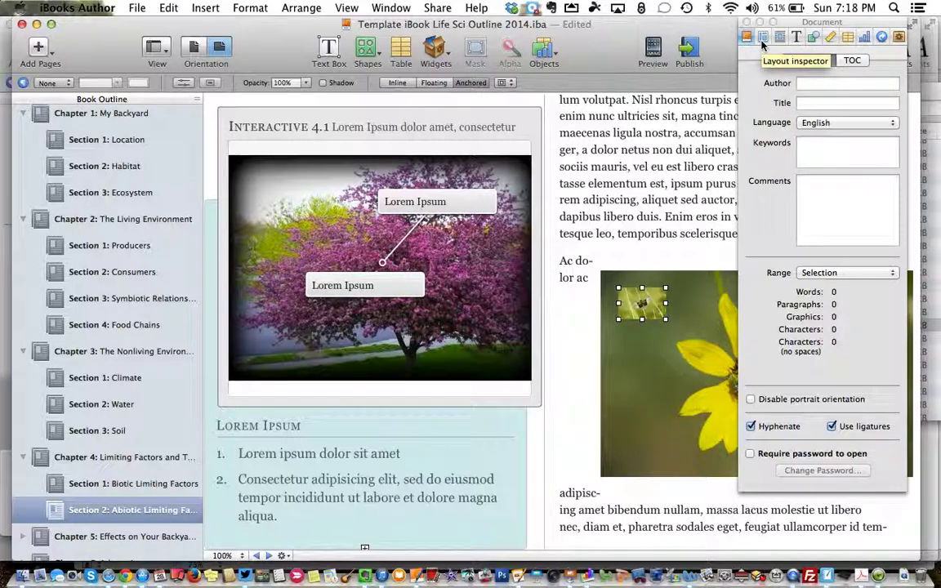
Look through the image's wrap and size inspector panes, then return to Document properties
left_click(780, 37)
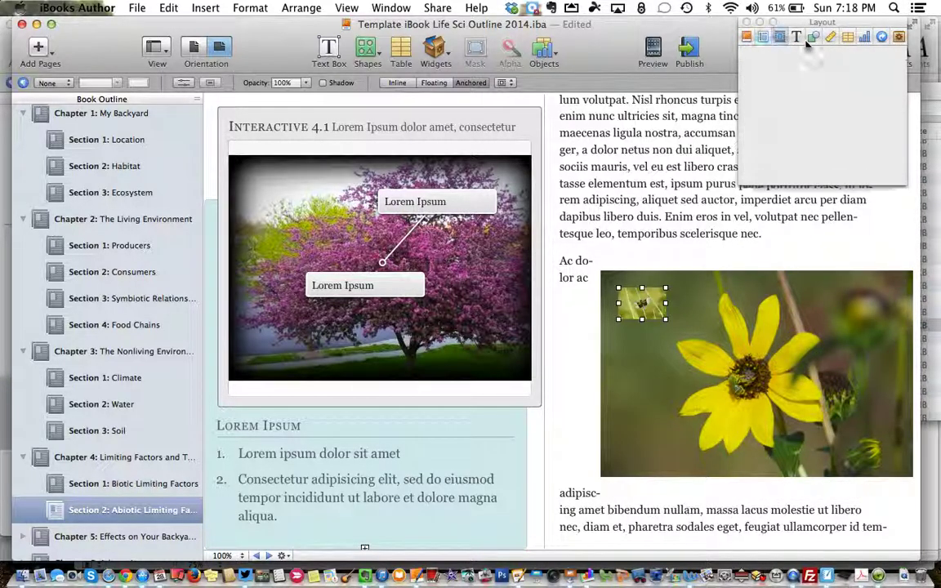
left_click(796, 37)
left_click(813, 37)
left_click(830, 38)
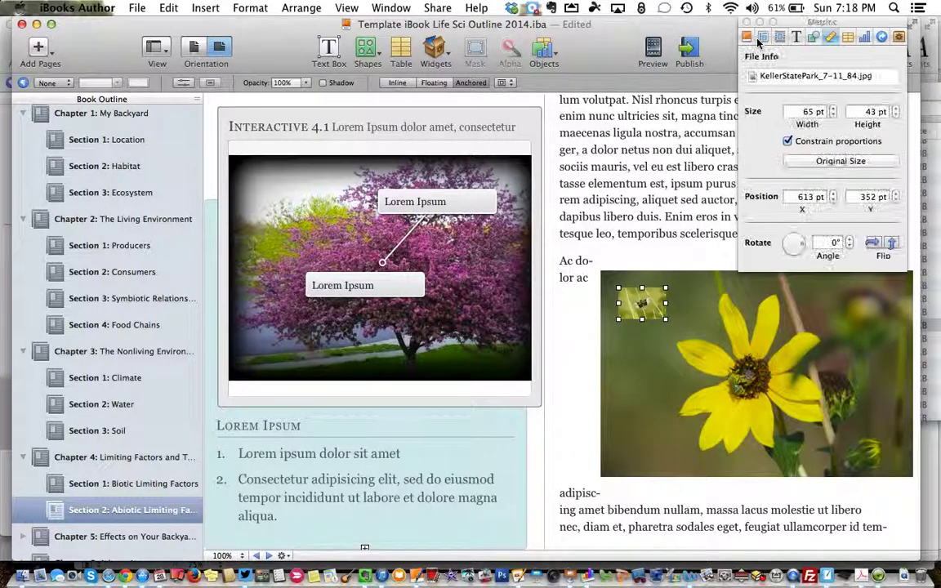
left_click(747, 38)
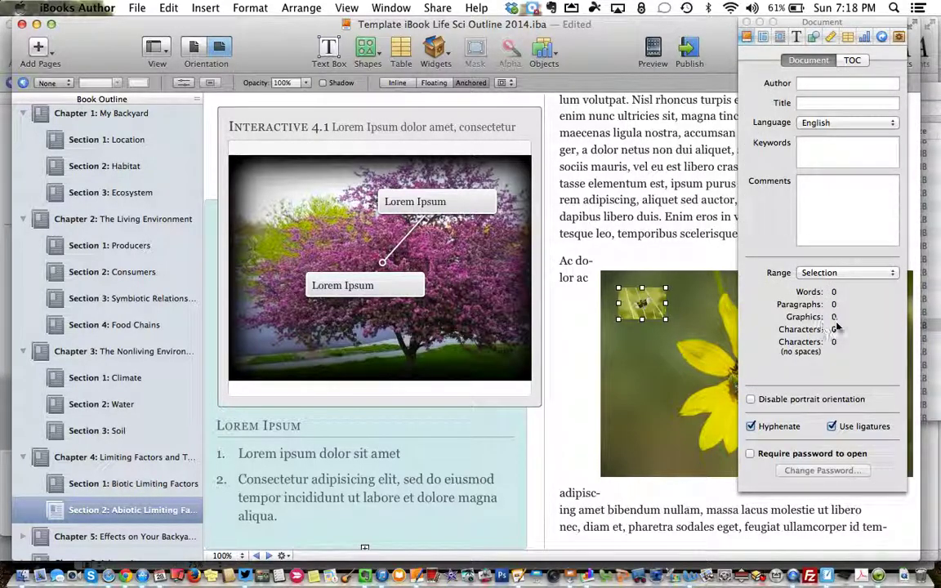
Enter the author's name and start the title as 'Ecology of', then select the body text
left_click(801, 83)
type("Mrs. Morrow")
key("Tab")
type("Ecology o")
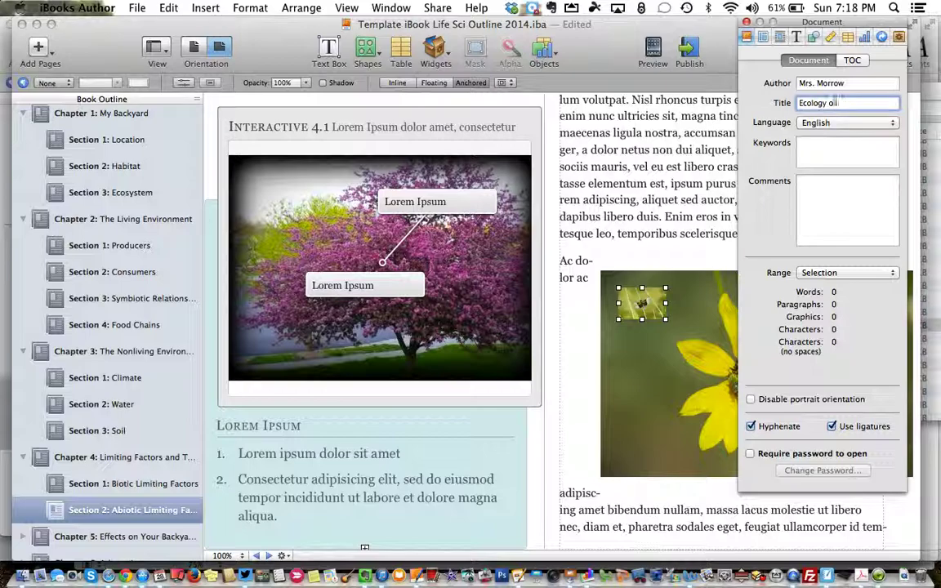
left_click(817, 155)
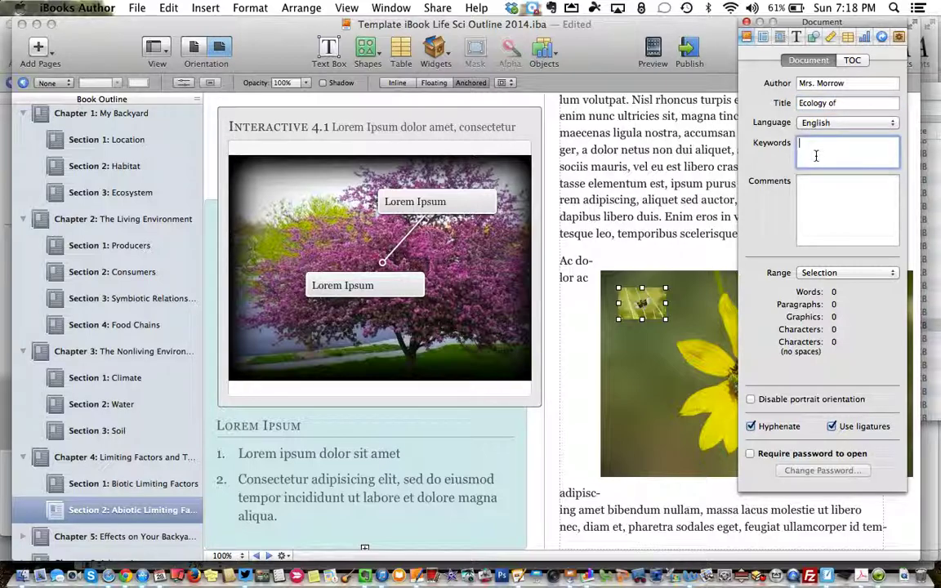
left_click(813, 188)
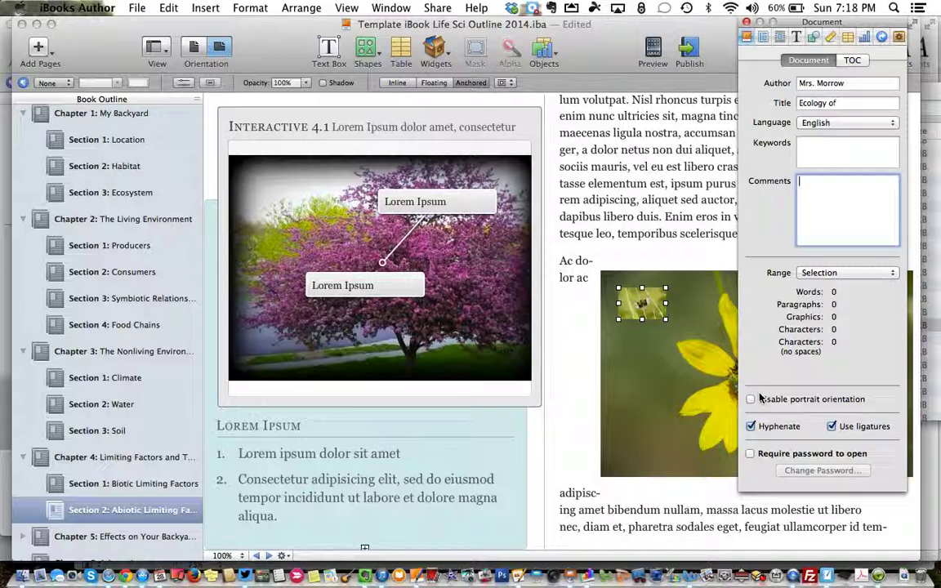
left_click(612, 225)
key("super+a")
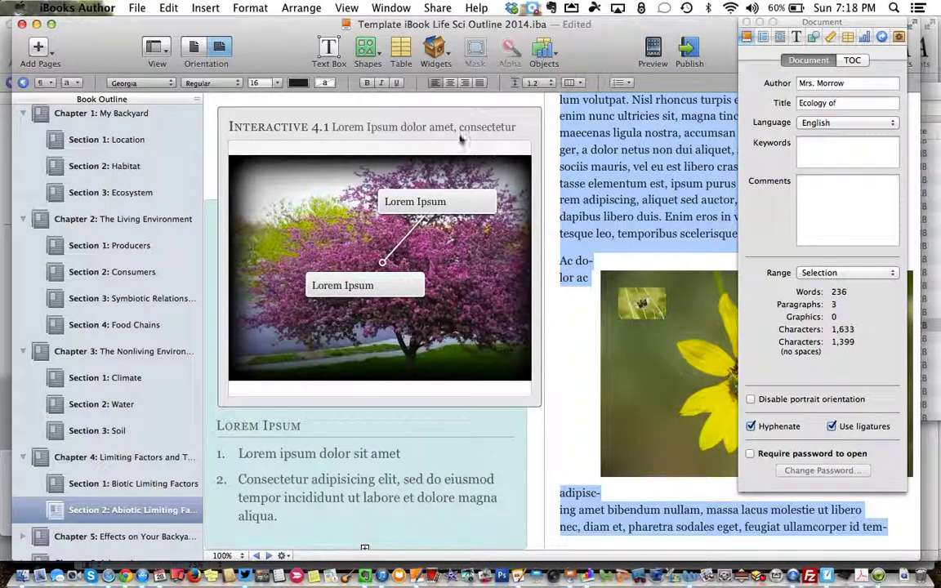
Preview the book in portrait and landscape while viewing the Consumers and Chapter 2 pages
left_click(192, 49)
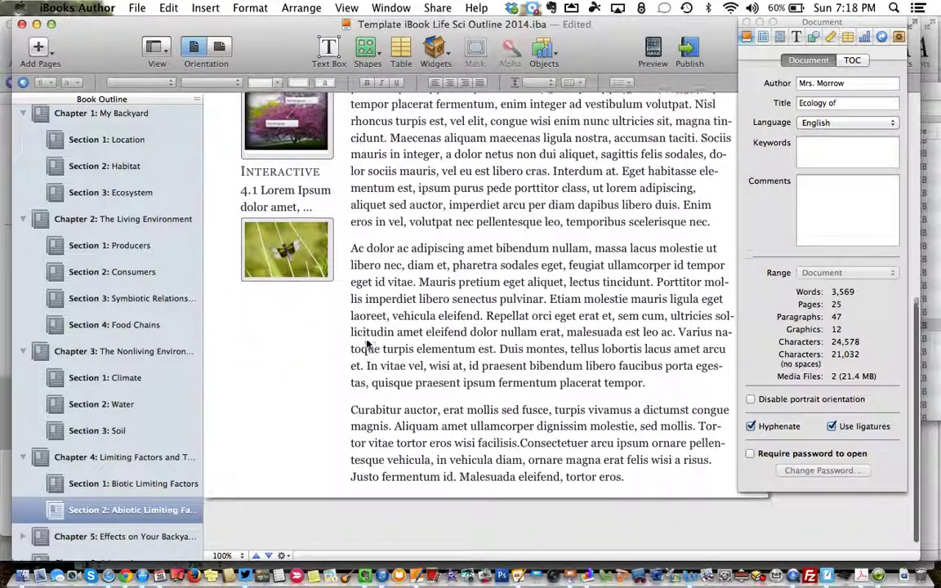
scroll(368, 345, "up", 2)
left_click(220, 47)
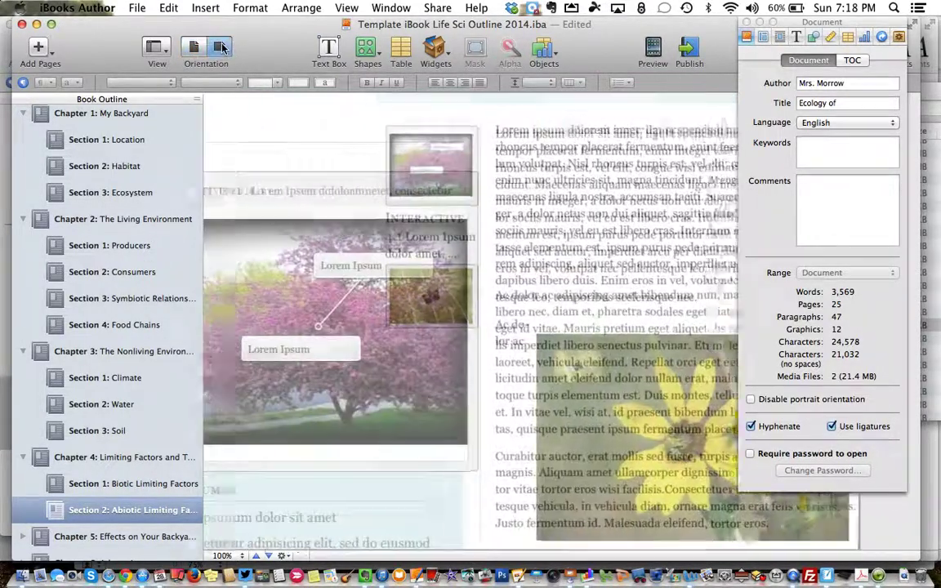
left_click(193, 48)
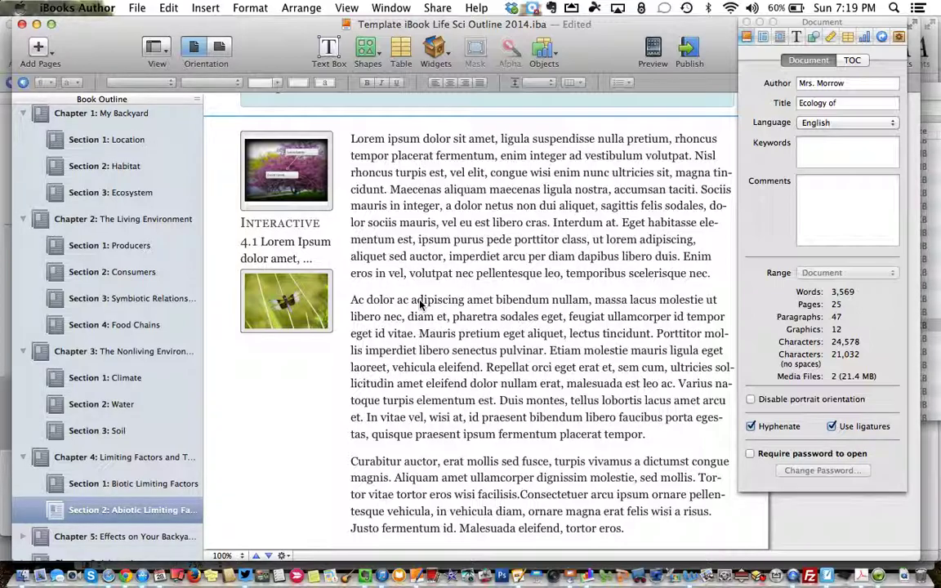
left_click(79, 281)
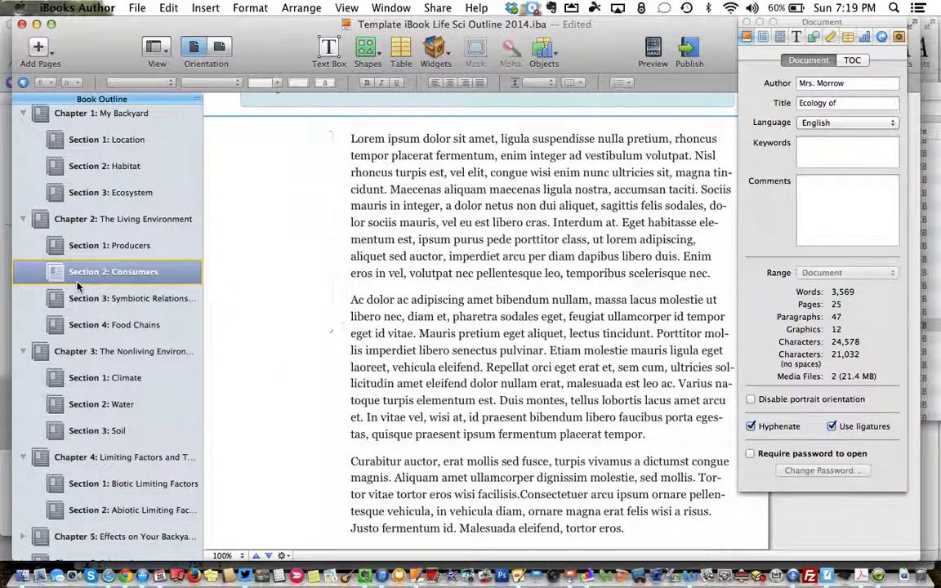
left_click(77, 214)
left_click(80, 270)
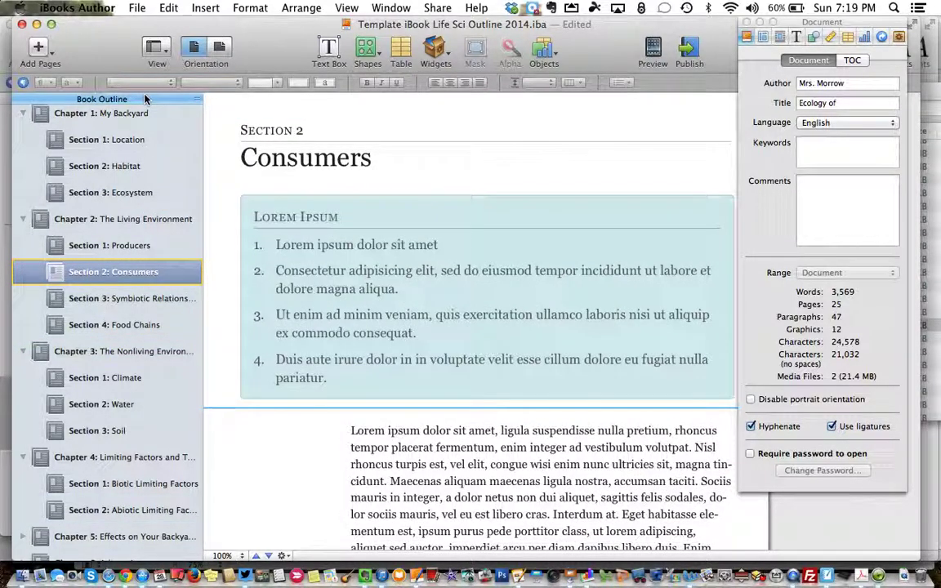
Set the book to landscape and check 'Disable portrait orientation'
left_click(218, 47)
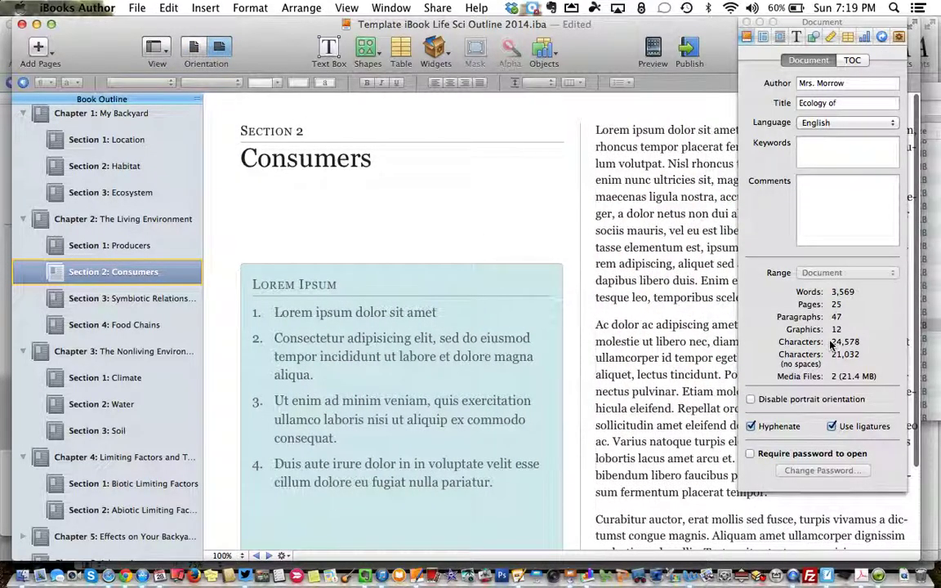
left_click(751, 400)
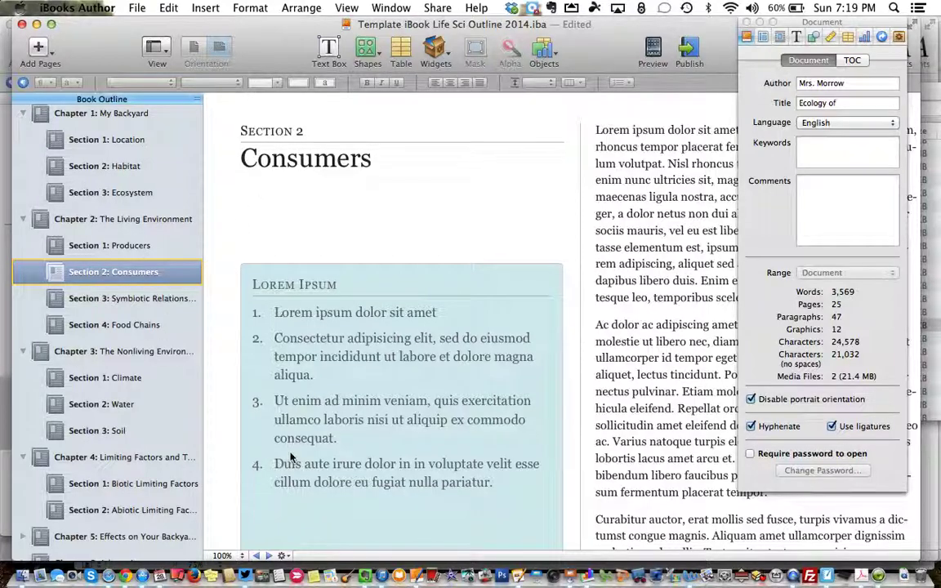
scroll(287, 466, "down", 1)
left_click(109, 379)
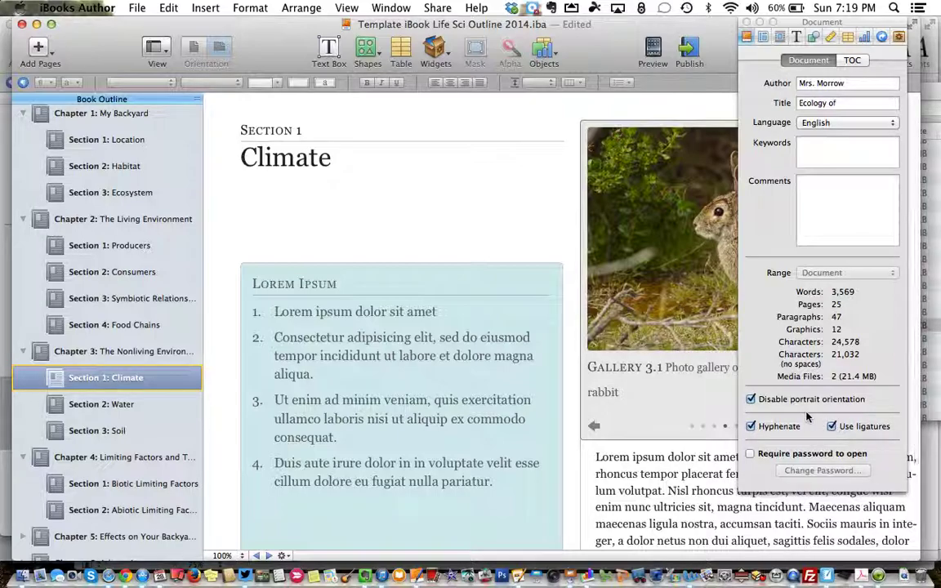
left_click(764, 38)
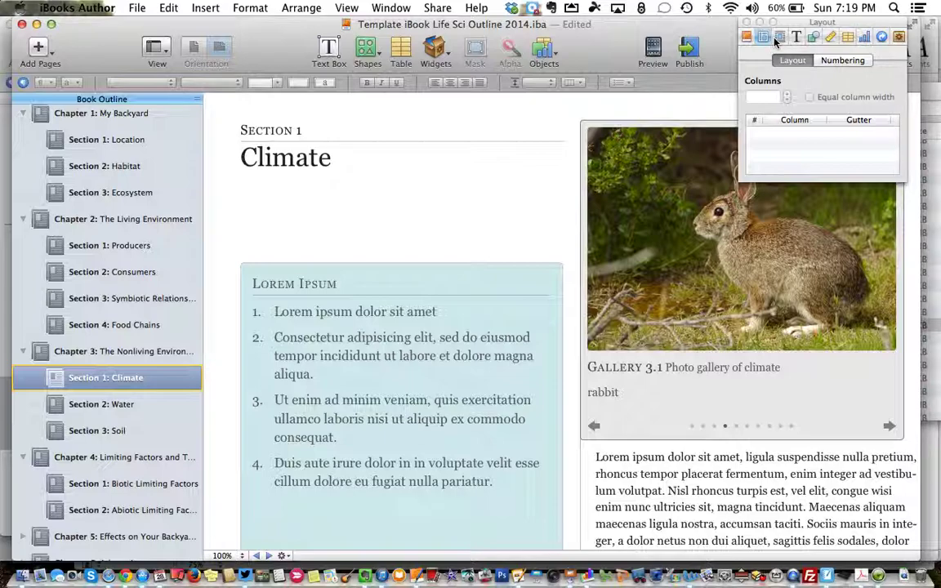
Browse the outline sections and open Section 1: Location
left_click(152, 271)
left_click(158, 298)
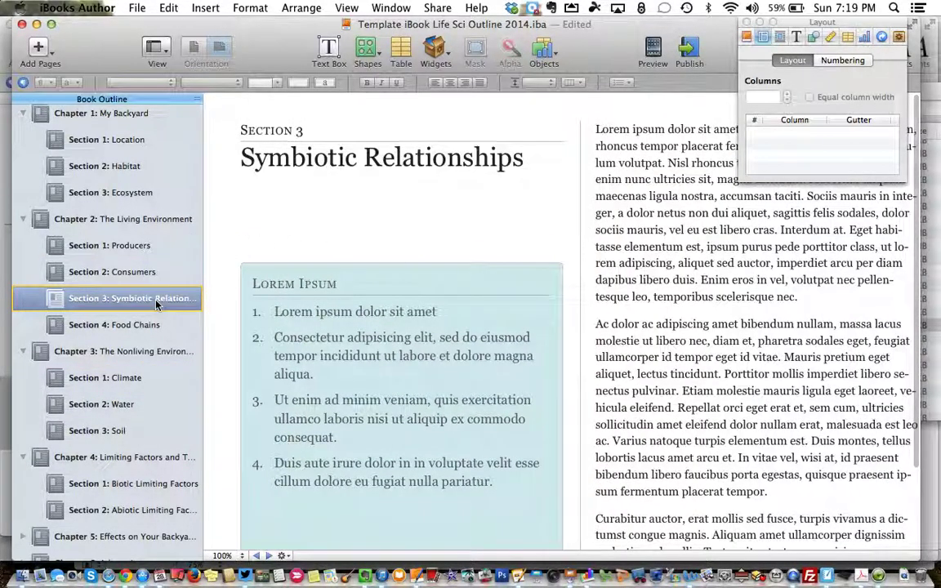
left_click(98, 276)
scroll(122, 441, "down", 2)
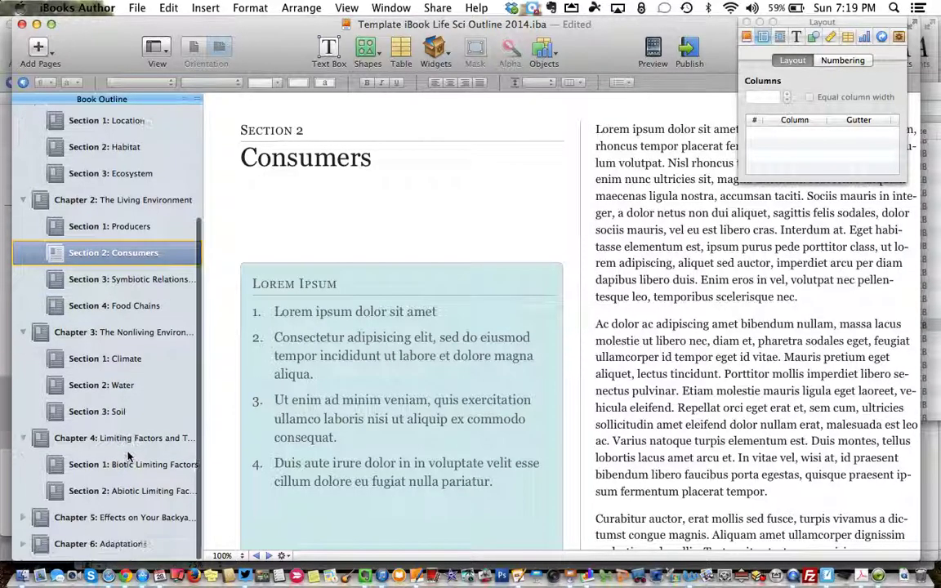
left_click(129, 466)
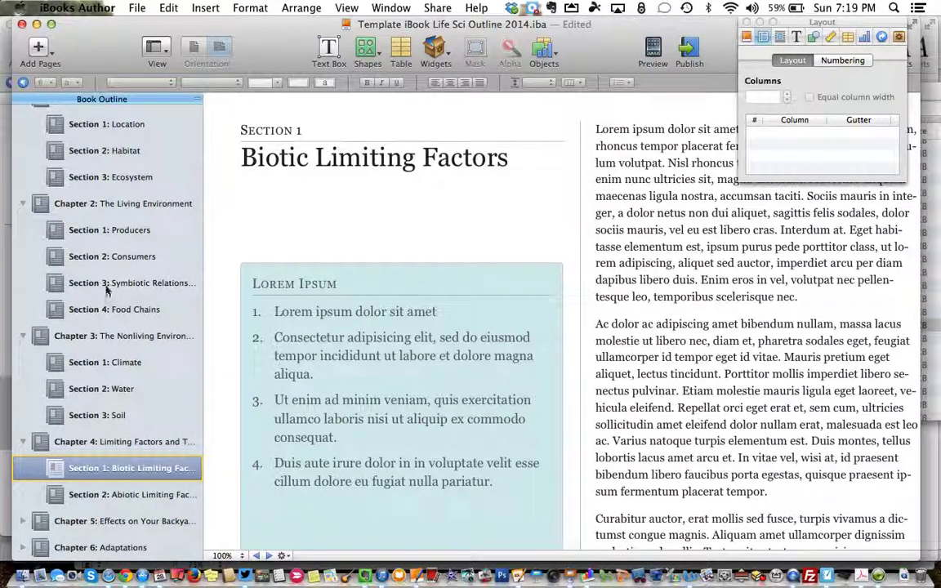
scroll(107, 237, "up", 5)
left_click(108, 210)
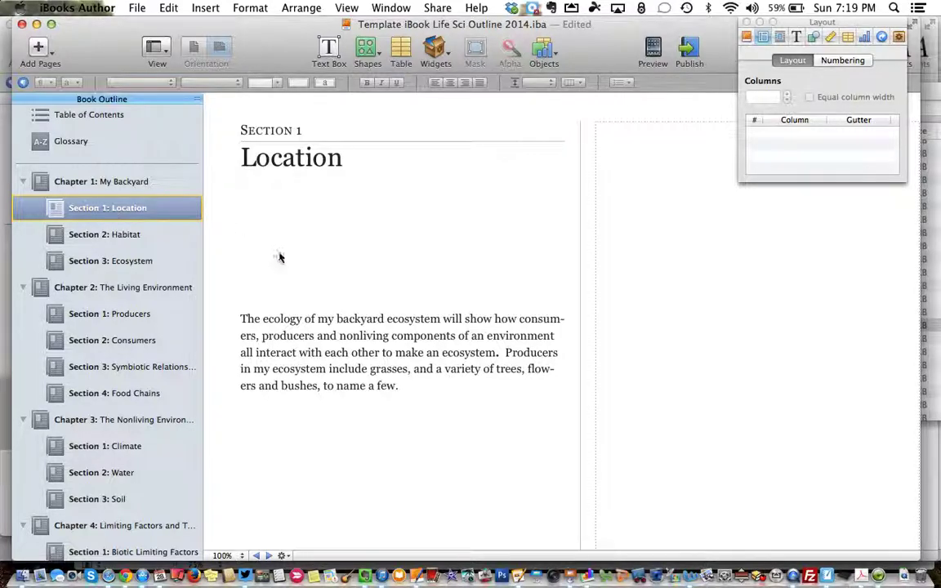
Return the right-hand text area to one column and confirm the body text's single 440 pt column
left_click(649, 338)
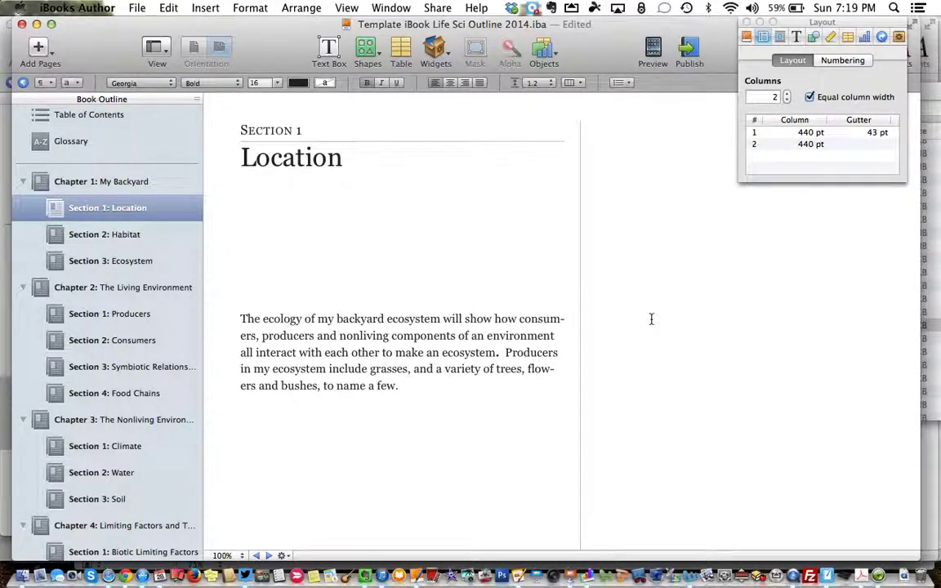
left_click(788, 95)
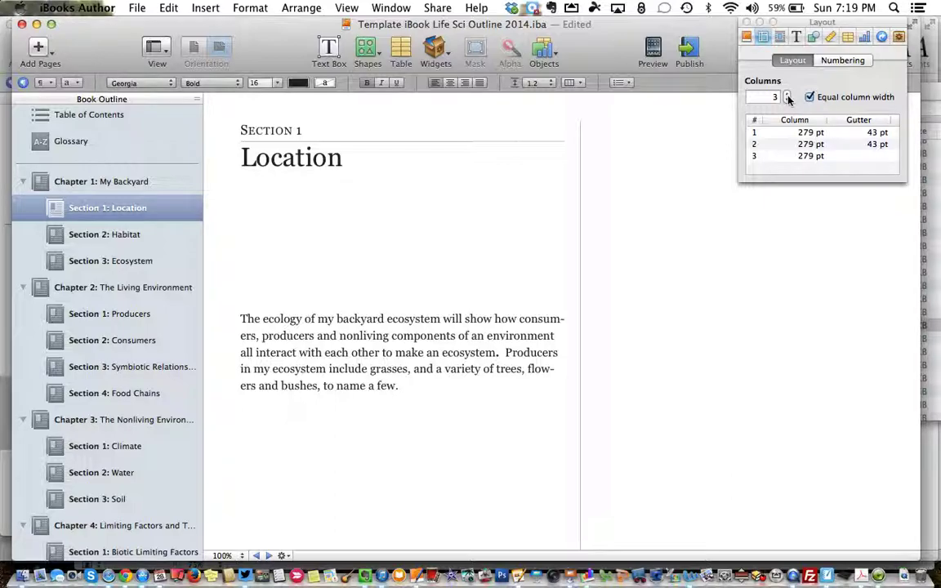
left_click(789, 94)
left_click(788, 95)
left_click(788, 101)
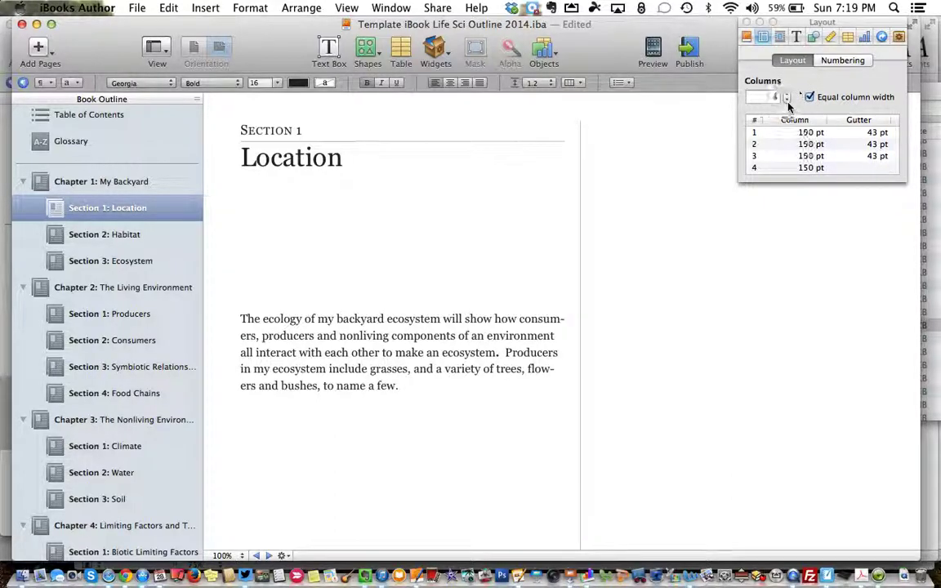
left_click(787, 100)
left_click(787, 100)
left_click(787, 100)
left_click(530, 259)
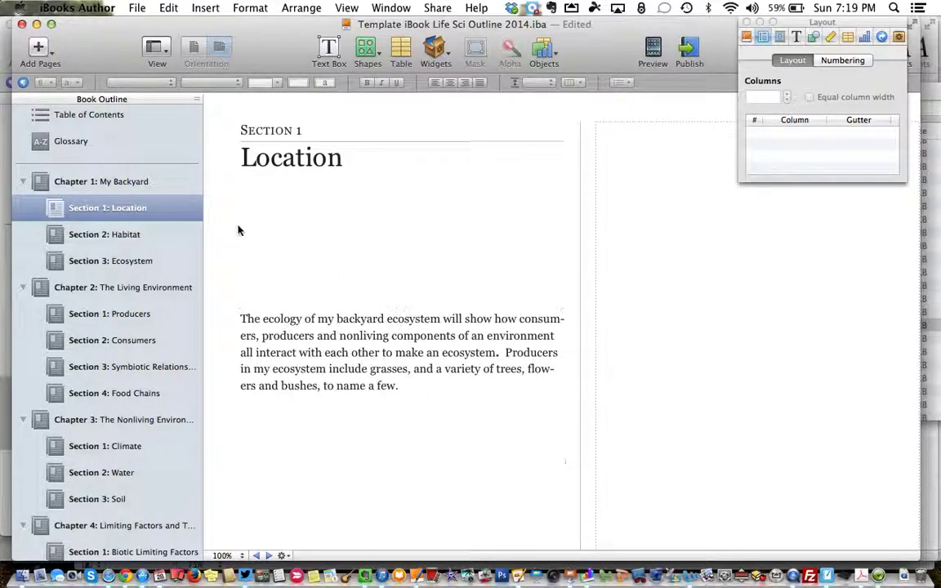
left_click(326, 350)
left_click(323, 368)
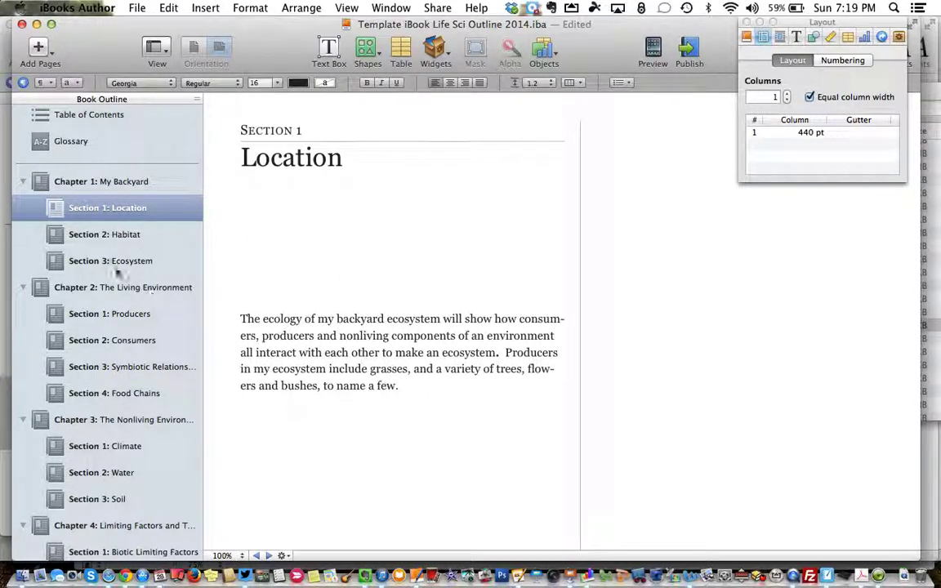
left_click(118, 237)
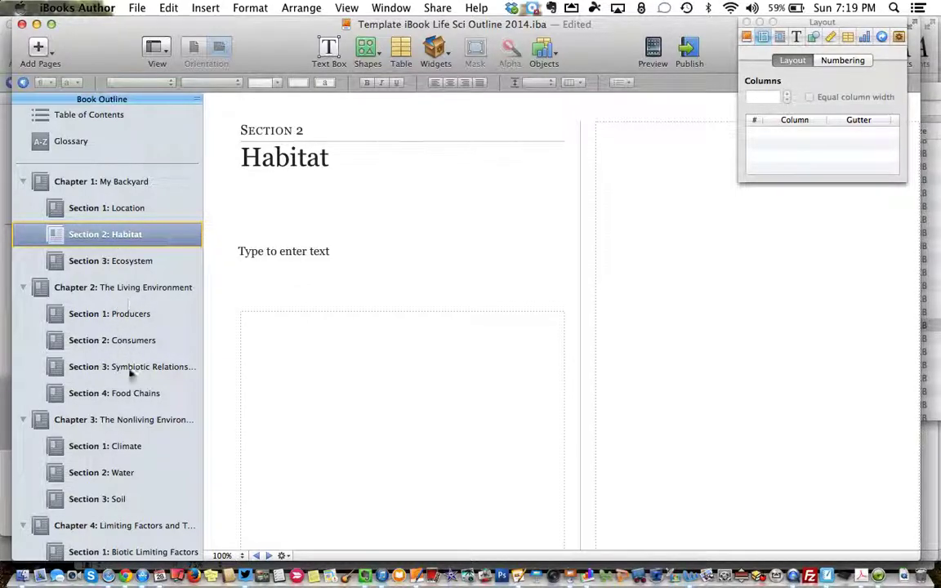
On the Water page, set all body text to 2 equal-width columns
left_click(127, 449)
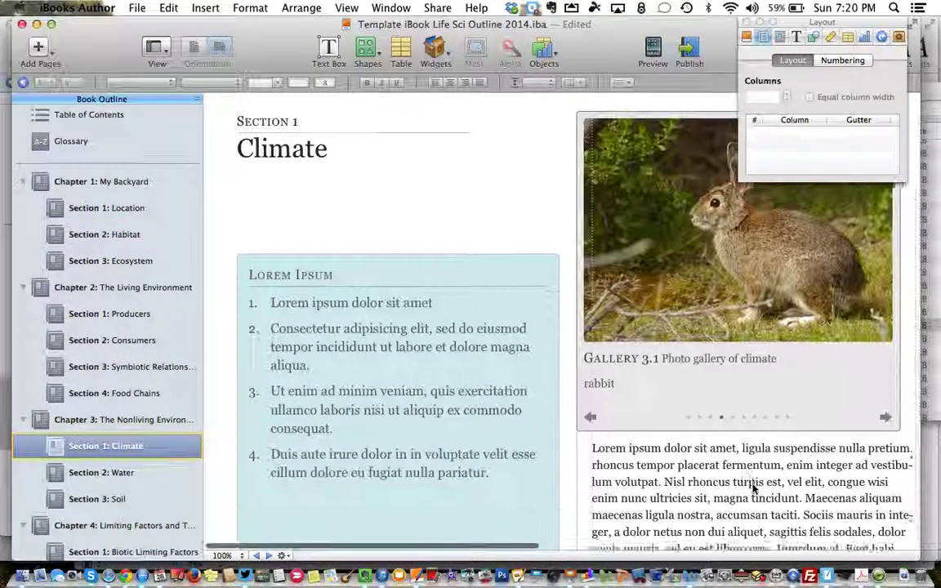
scroll(754, 489, "down", 5)
left_click(109, 473)
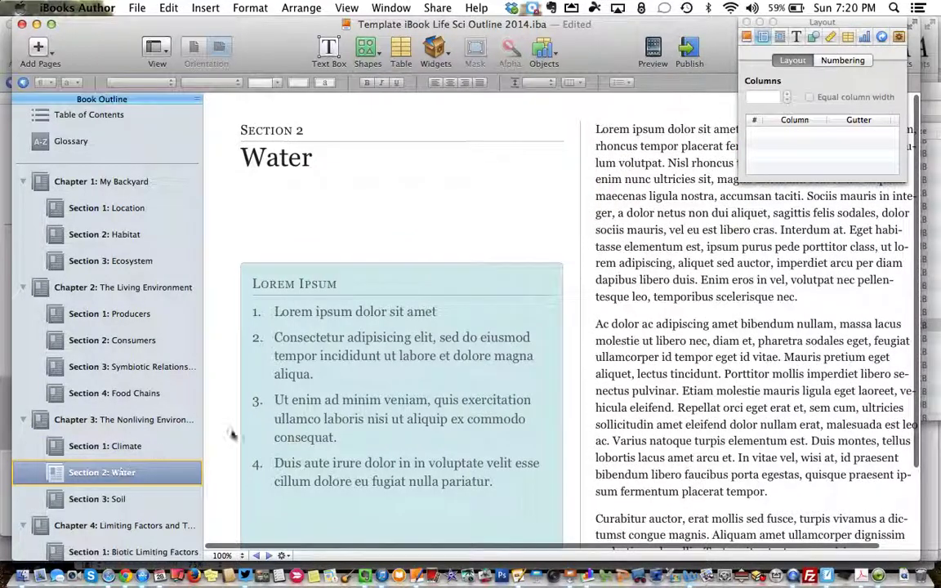
left_click(641, 365)
key("super+a")
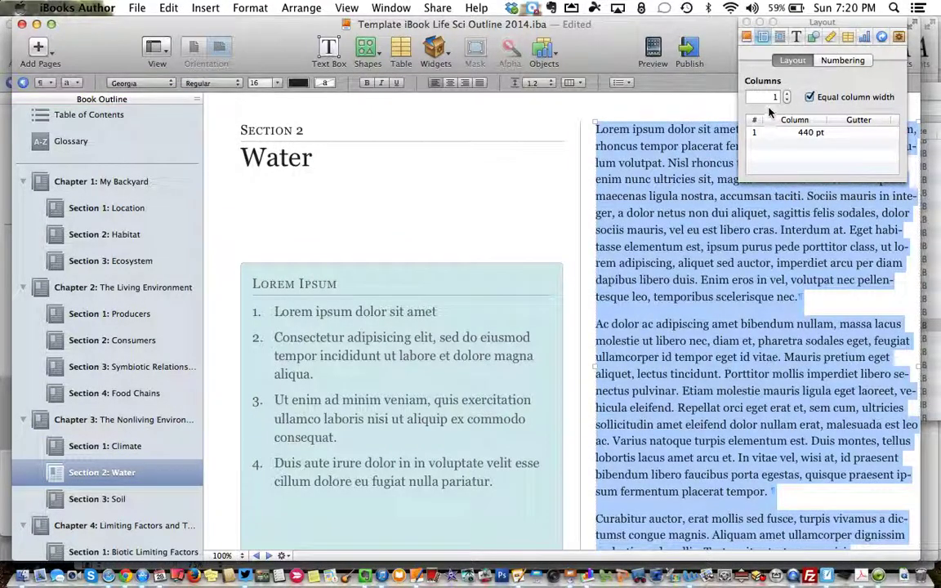
left_click(786, 93)
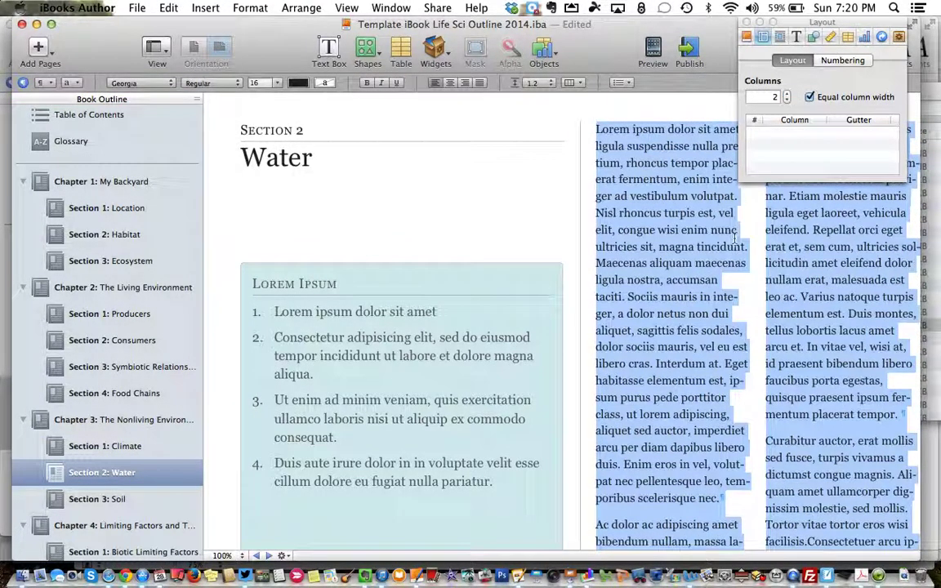
Review the text wrap, spacing and fill inspector panes for the Water text
left_click_drag(602, 37, 427, 37)
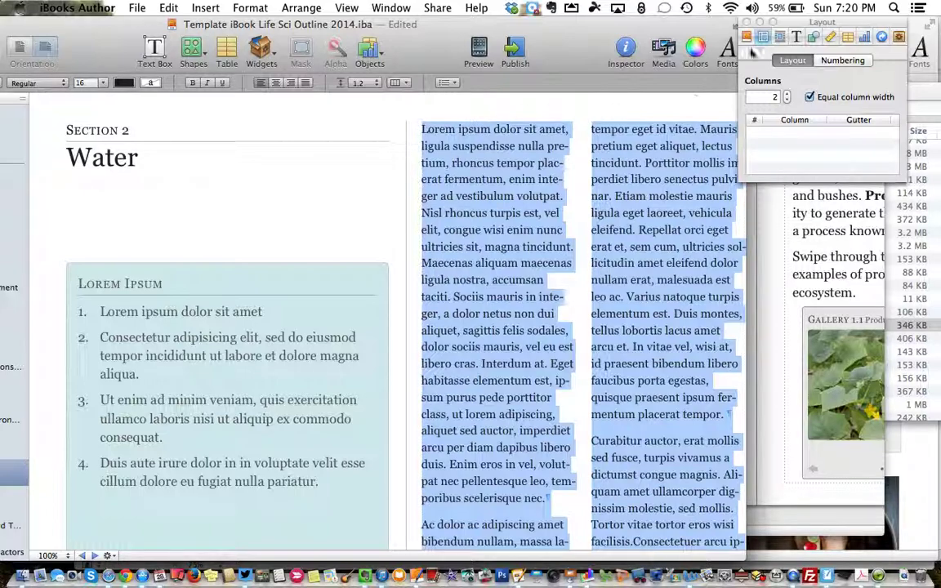
left_click(779, 38)
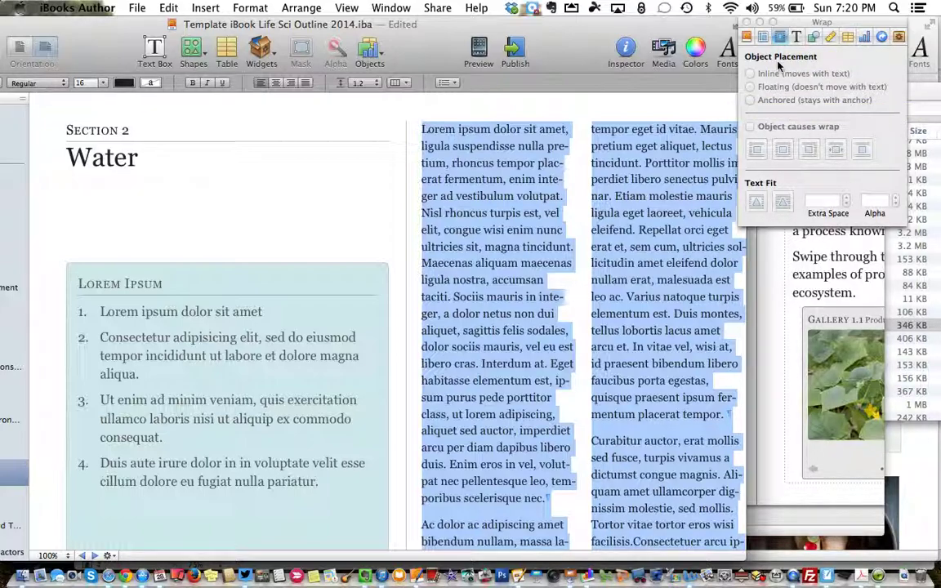
left_click(797, 38)
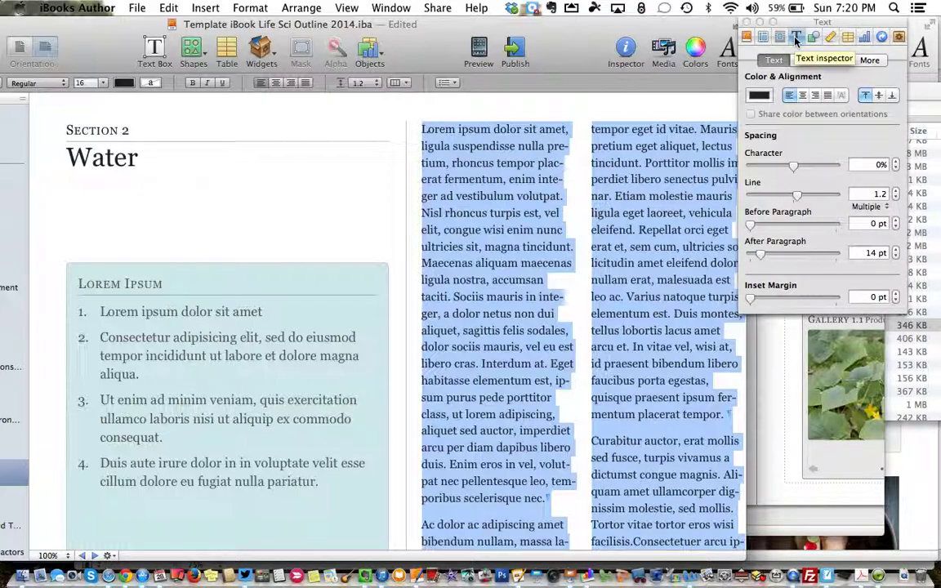
left_click_drag(414, 24, 631, 20)
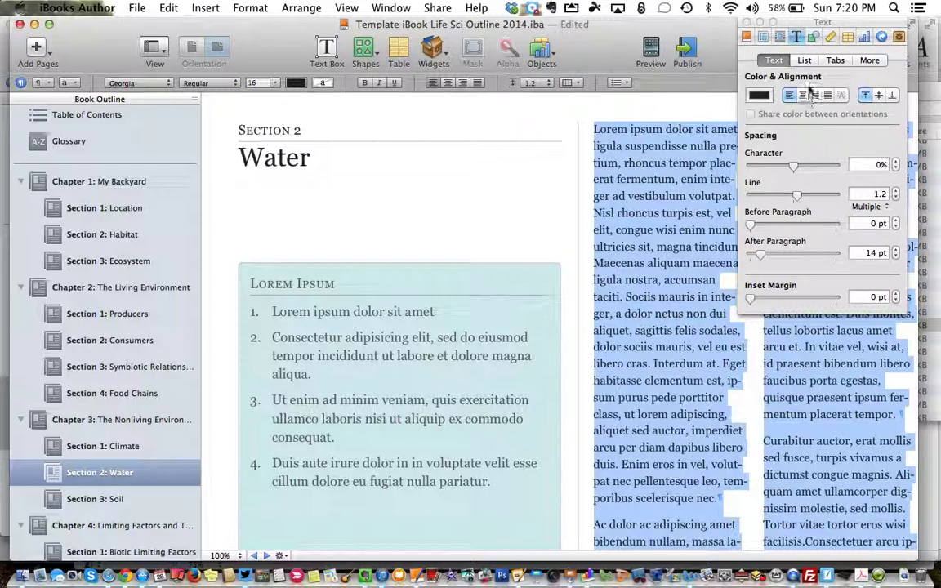
left_click(813, 37)
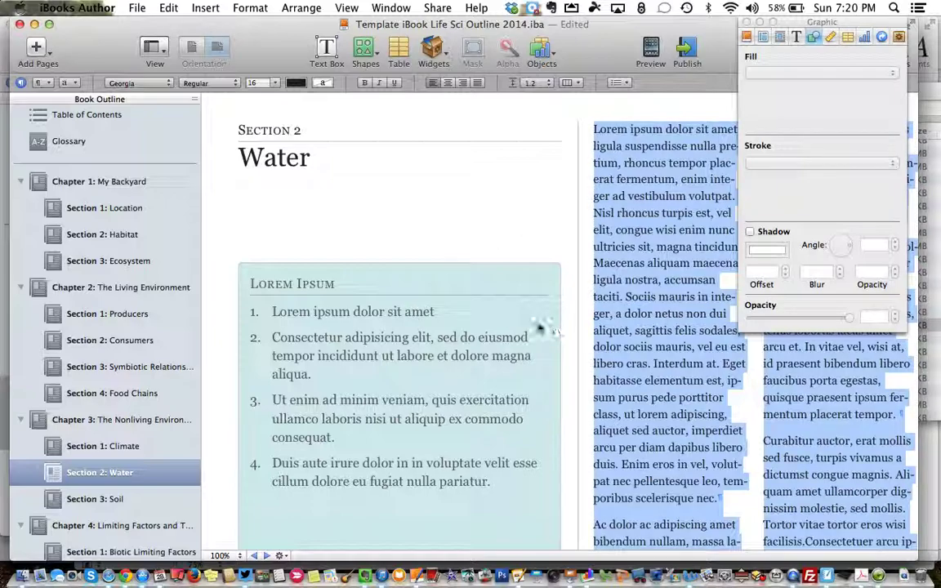
Step through the outline sections to the Abiotic Limiting Factors page
left_click(126, 367)
left_click(129, 340)
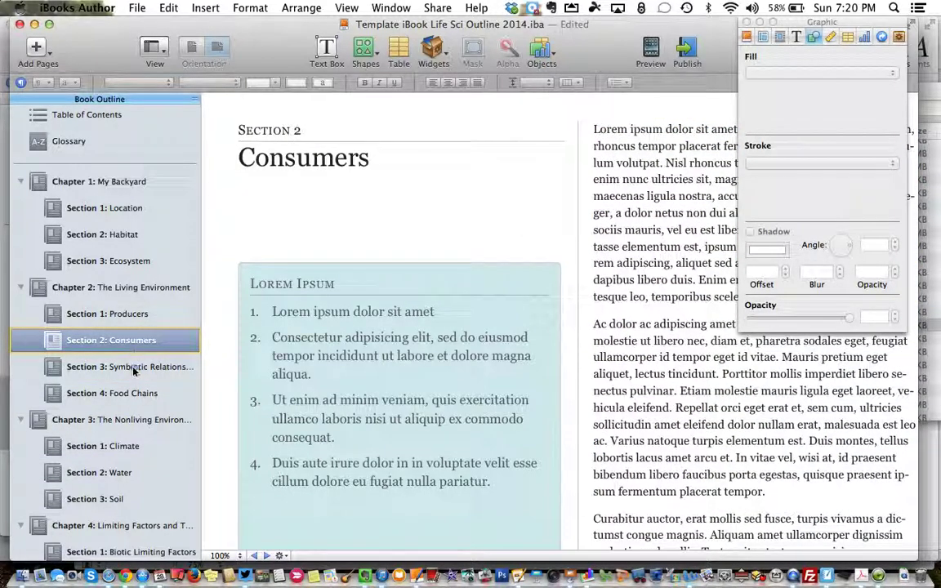
left_click(131, 393)
left_click(115, 445)
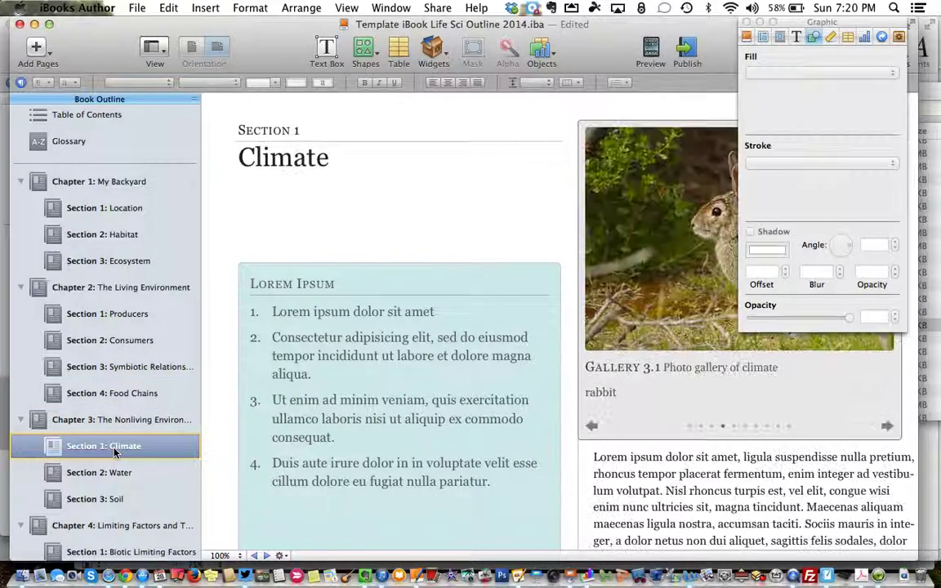
left_click(122, 473)
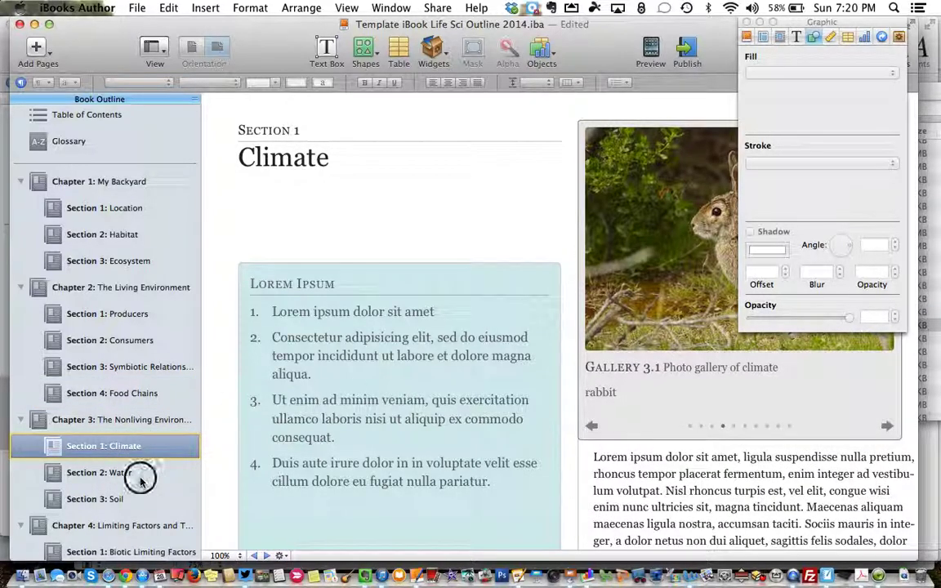
scroll(127, 466, "down", 1)
left_click(127, 463)
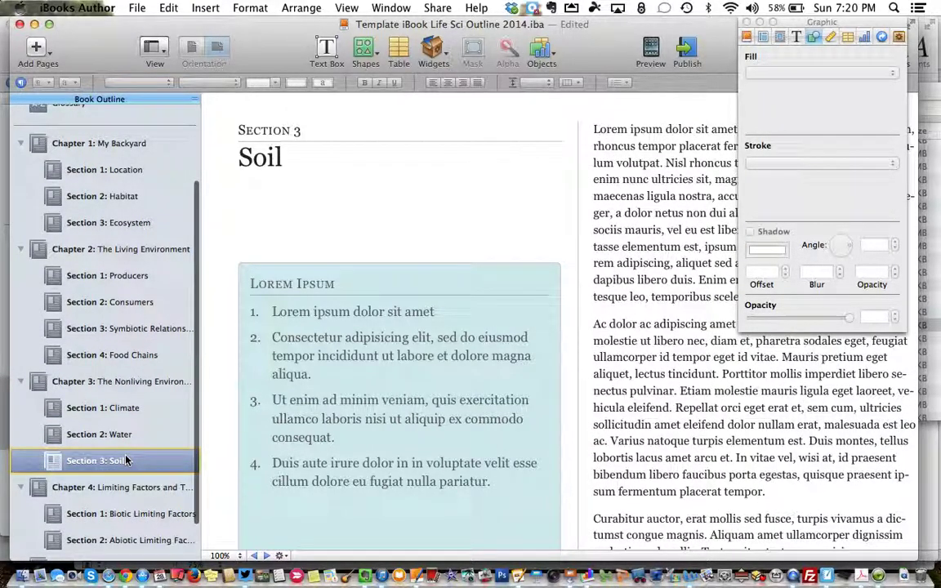
scroll(119, 433, "down", 1)
left_click(123, 469)
left_click(122, 494)
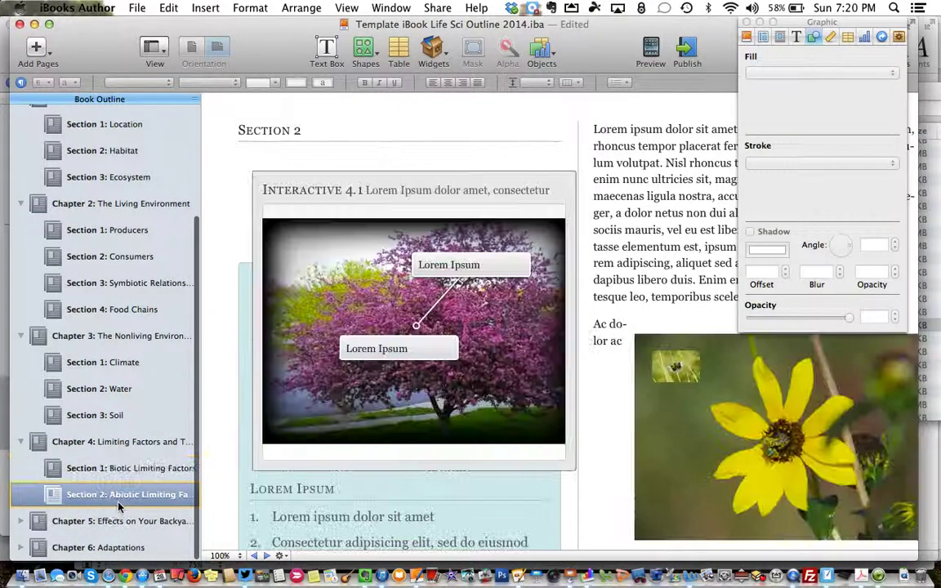
Give the flower photo a dark-corner Picture Frame stroke and 30% opacity
left_click(753, 467)
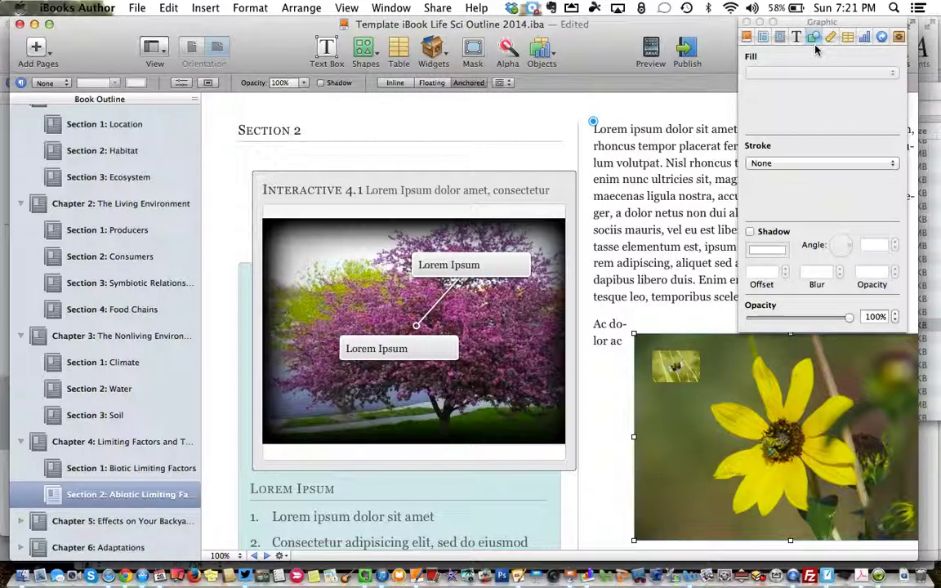
left_click(779, 162)
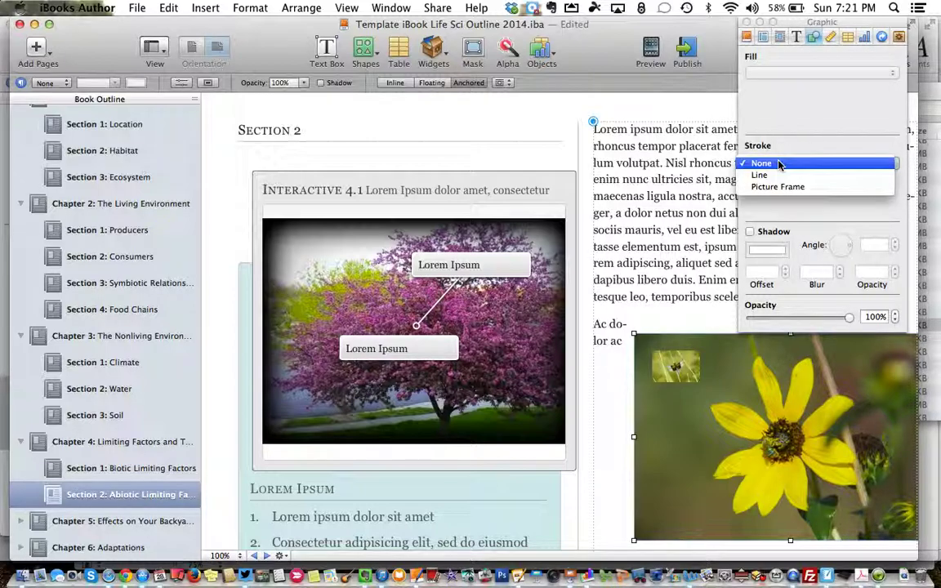
left_click(778, 186)
left_click(773, 198)
left_click(818, 275)
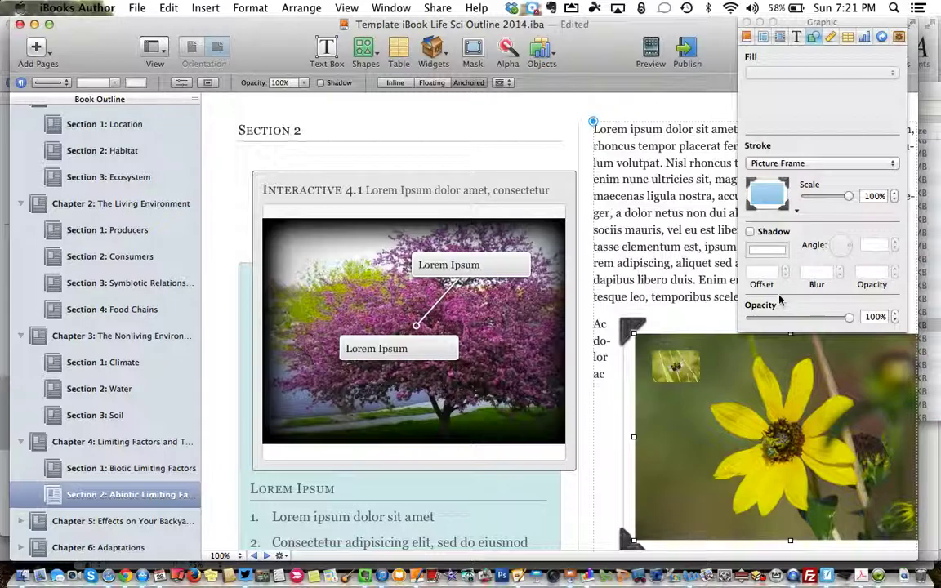
left_click_drag(849, 318, 783, 325)
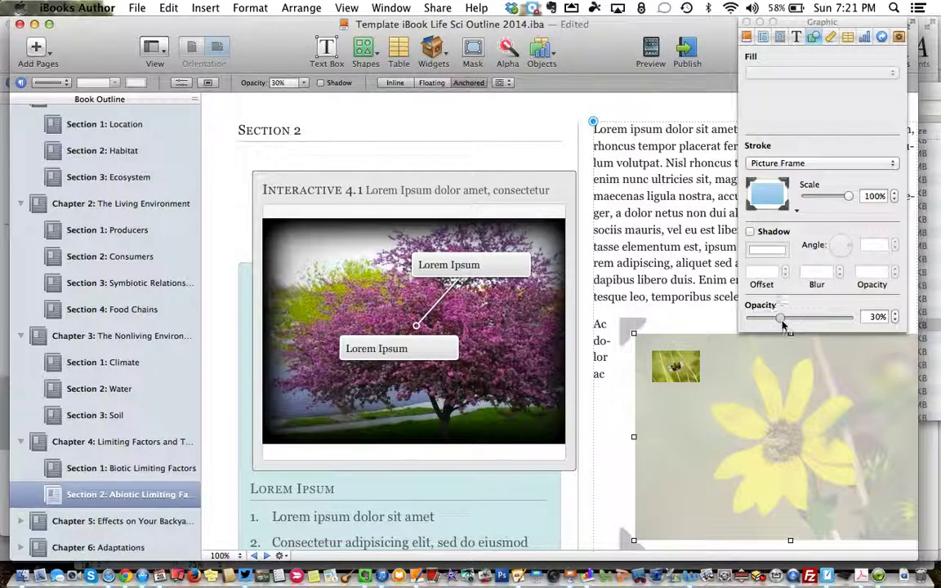
left_click(831, 39)
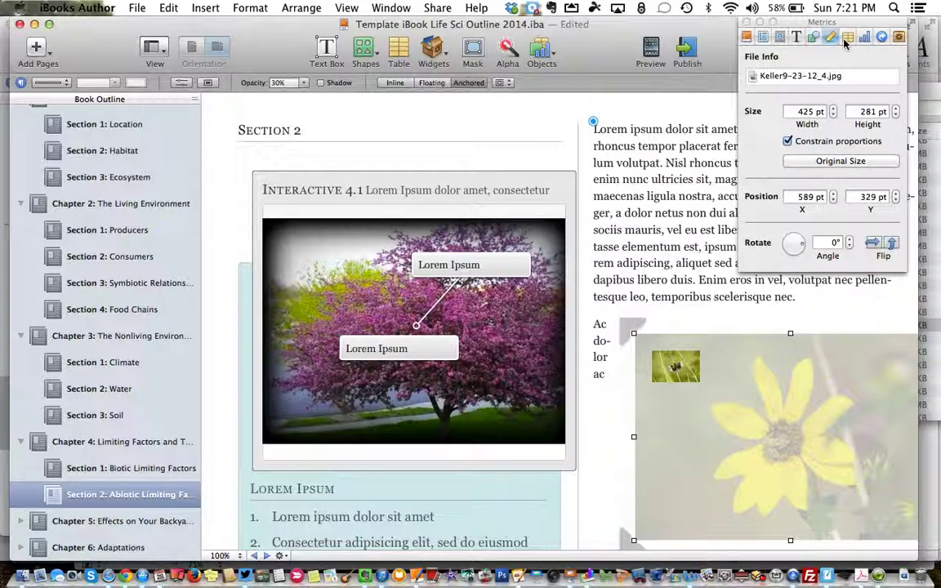
Rotate the faded sunflower photo to a 325° angle so the body text wraps around it
left_click_drag(802, 249, 797, 250)
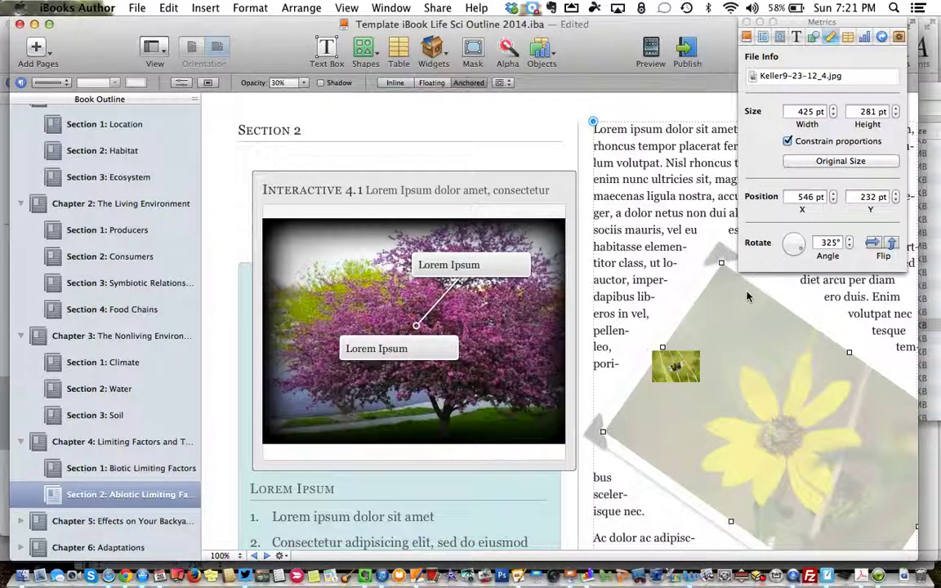
left_click(865, 38)
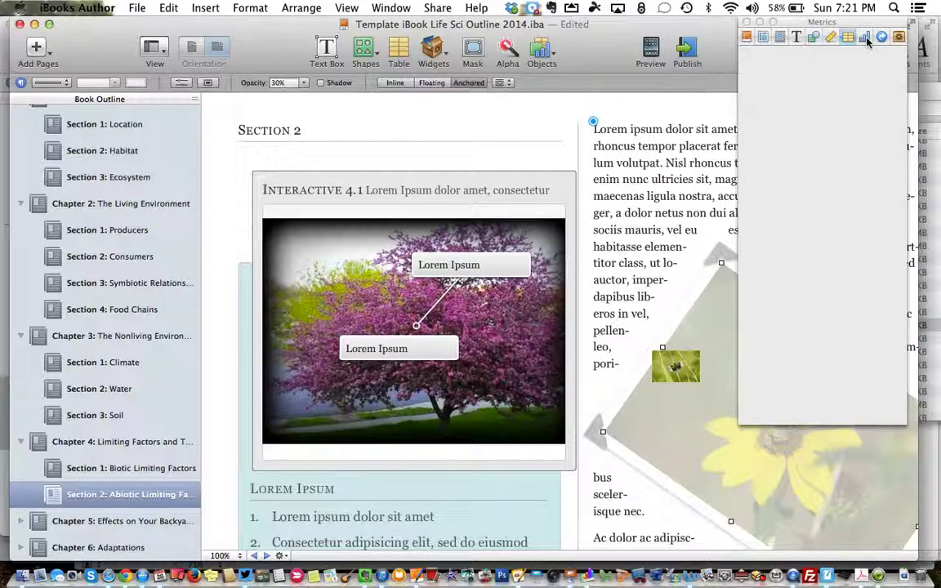
left_click(883, 38)
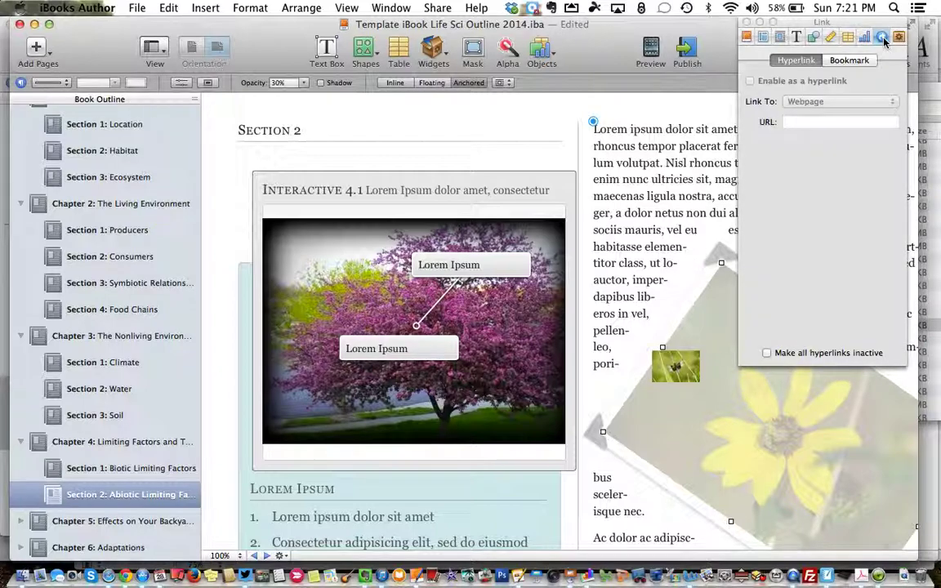
triple_click(617, 177)
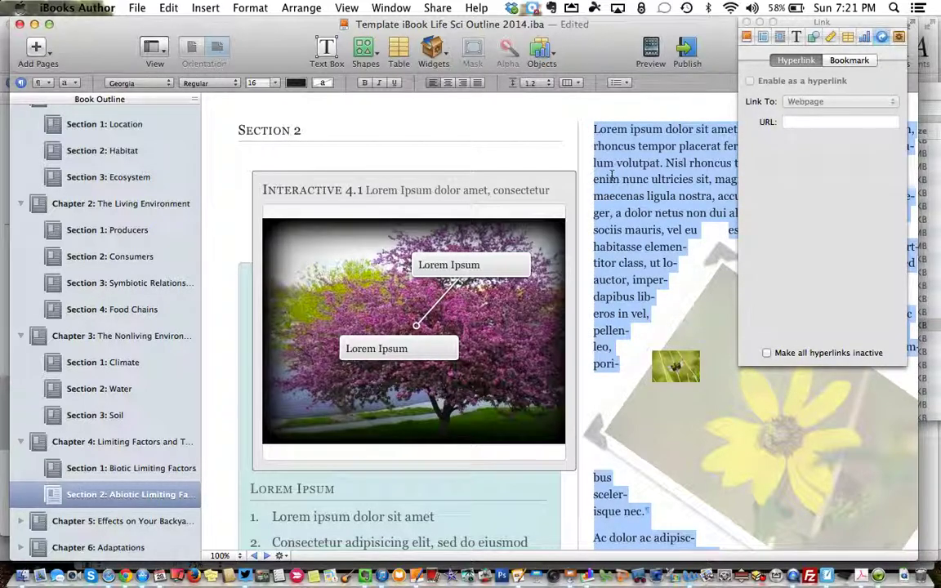
type("http://google.com")
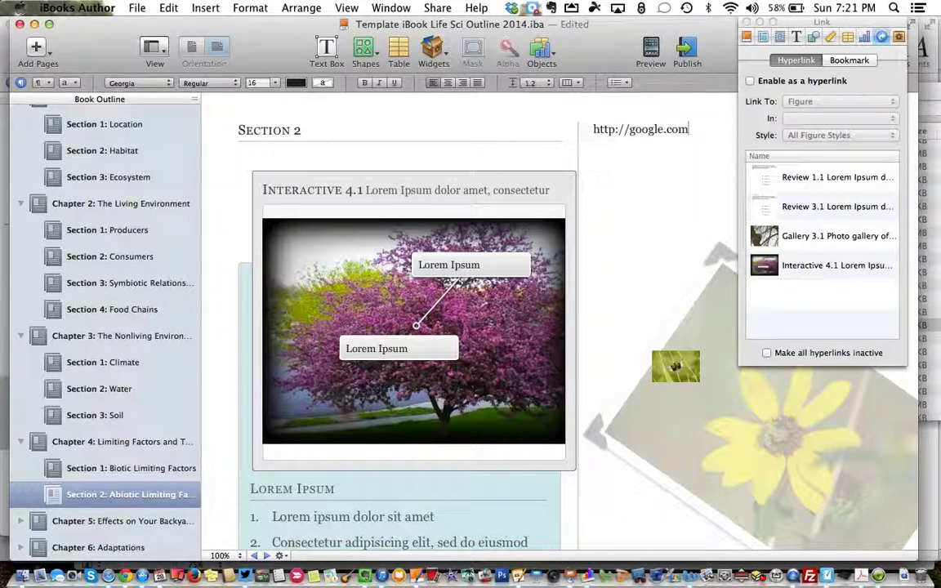
left_click(649, 204)
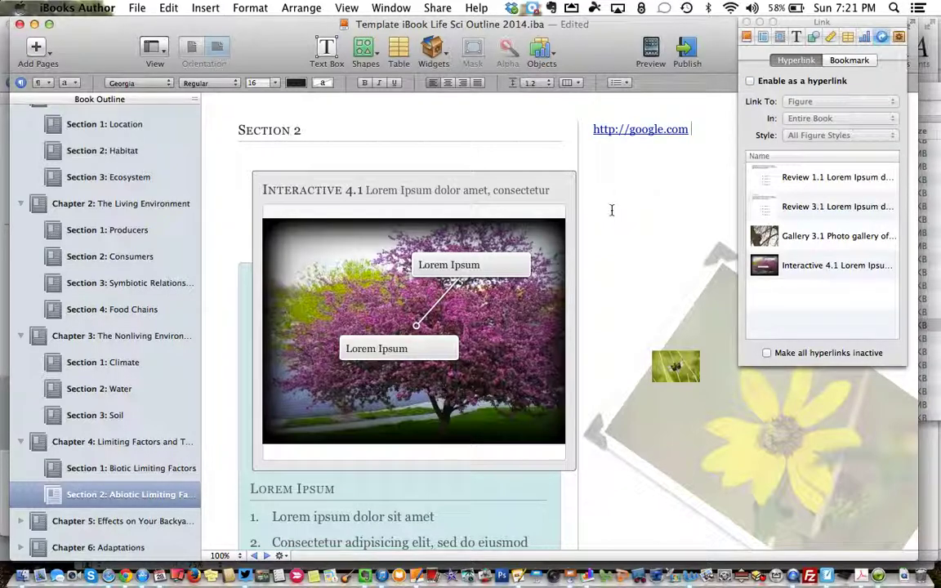
type("WORD")
double_click(709, 128)
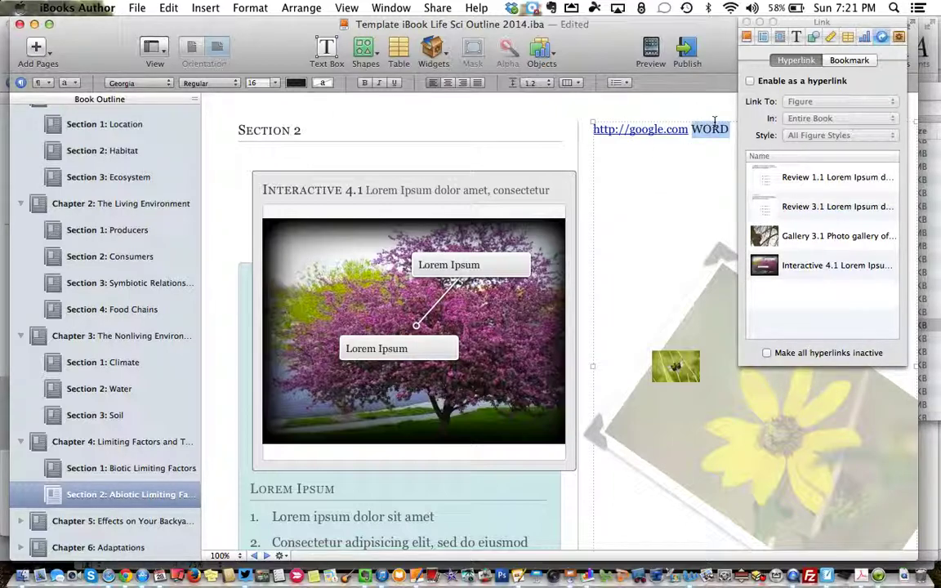
left_click(751, 82)
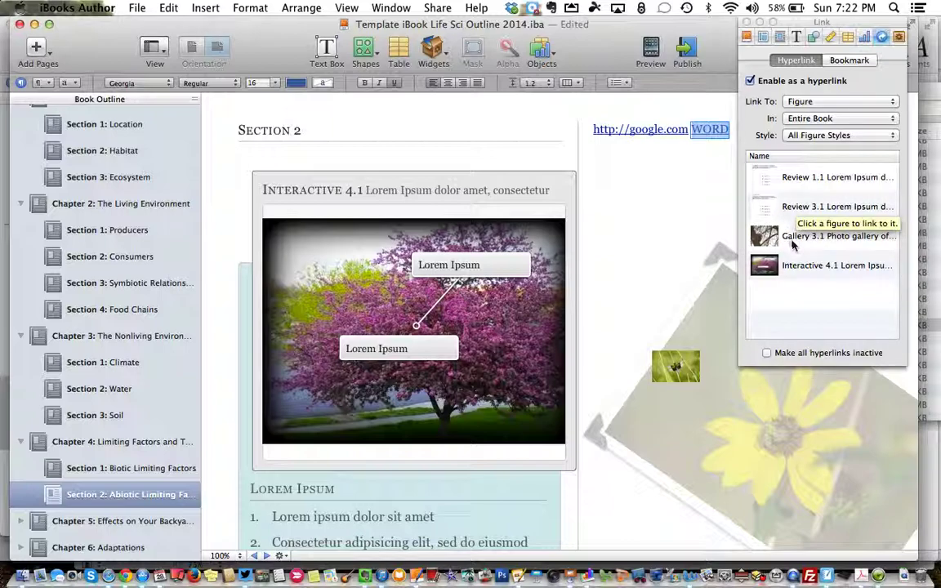
left_click(791, 207)
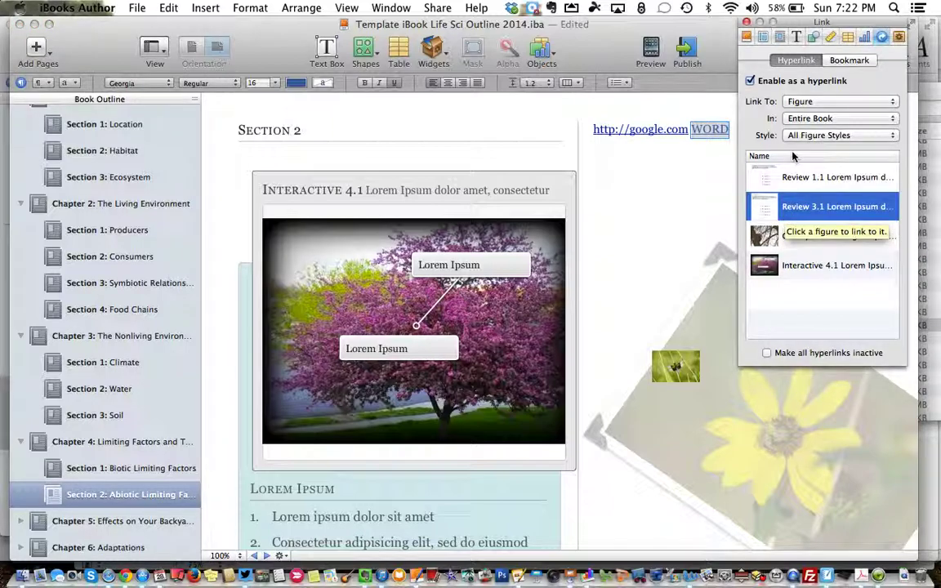
left_click(799, 102)
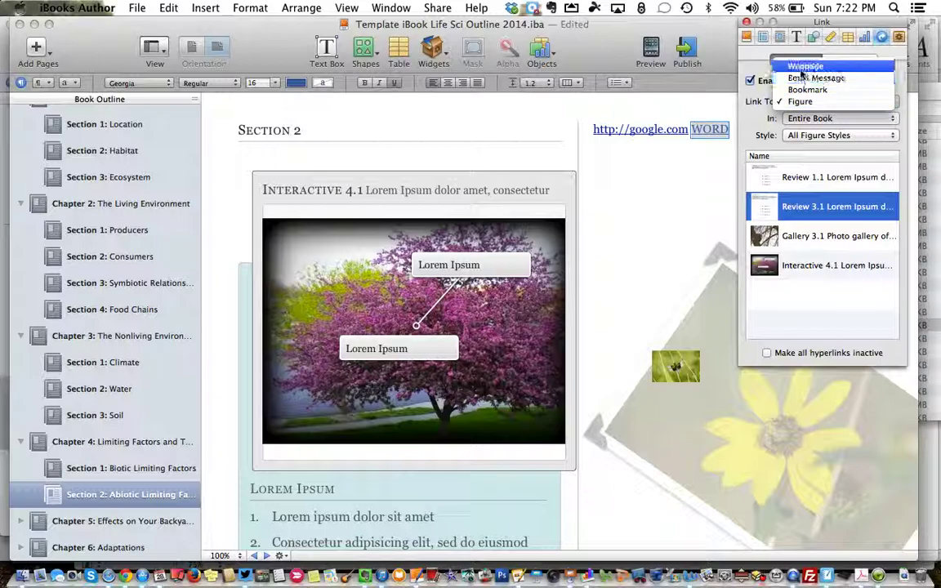
left_click(801, 68)
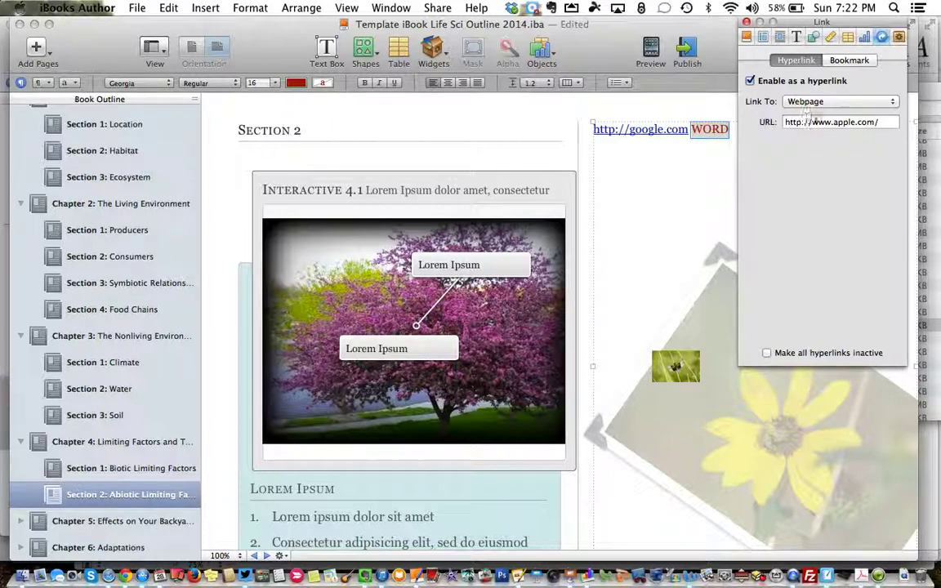
left_click(692, 185)
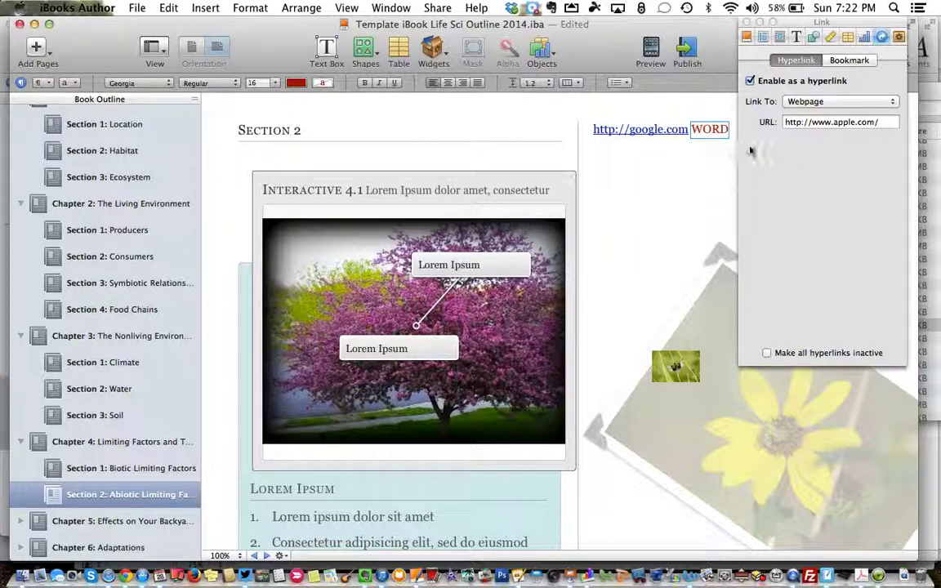
left_click(899, 37)
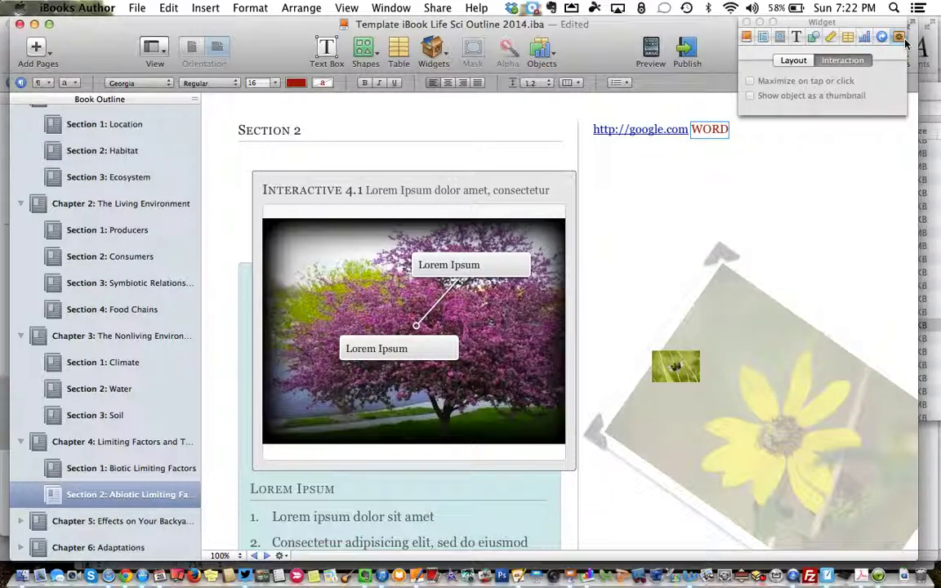
Deselect the tree image widget and settle on Chapter 1's Section 1: Location body text
left_click(486, 244)
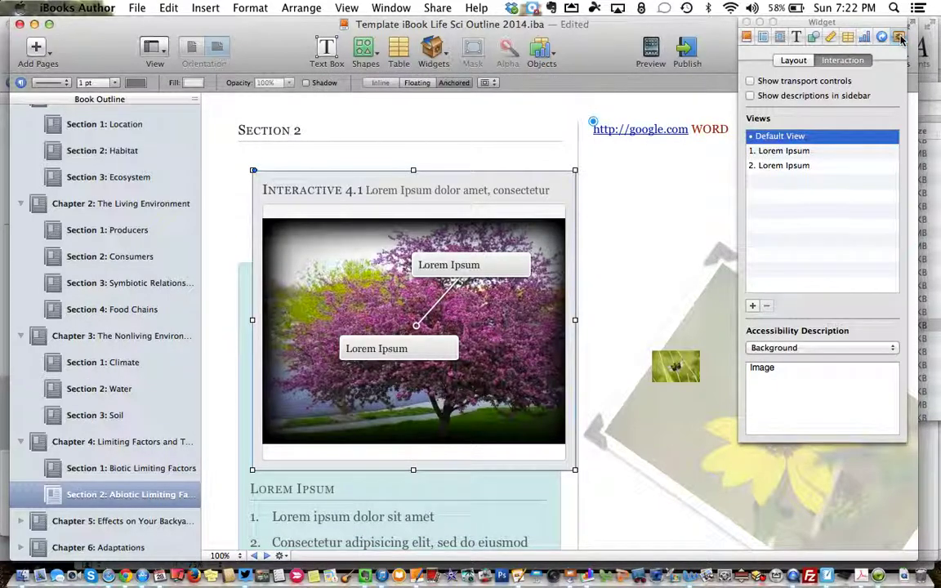
left_click(686, 186)
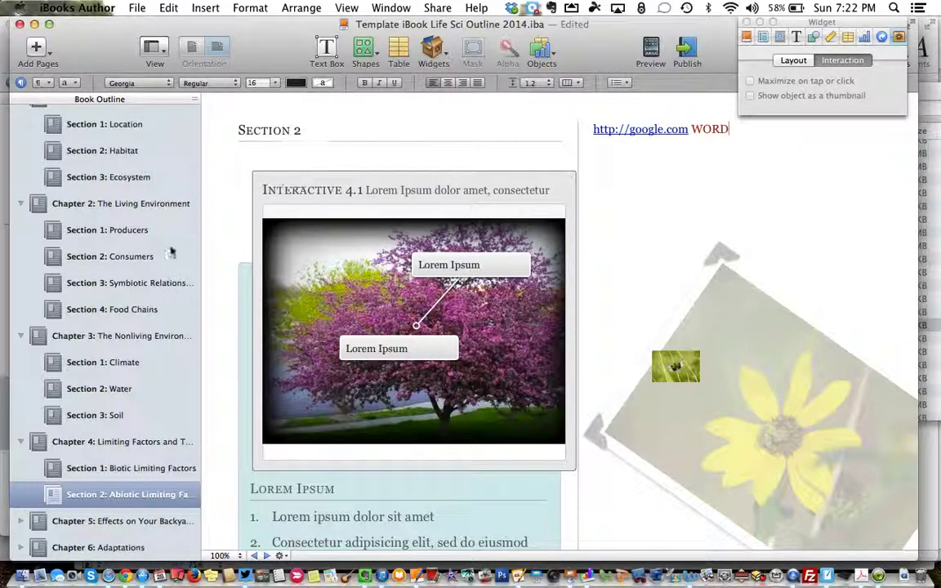
scroll(140, 313, "up", 5)
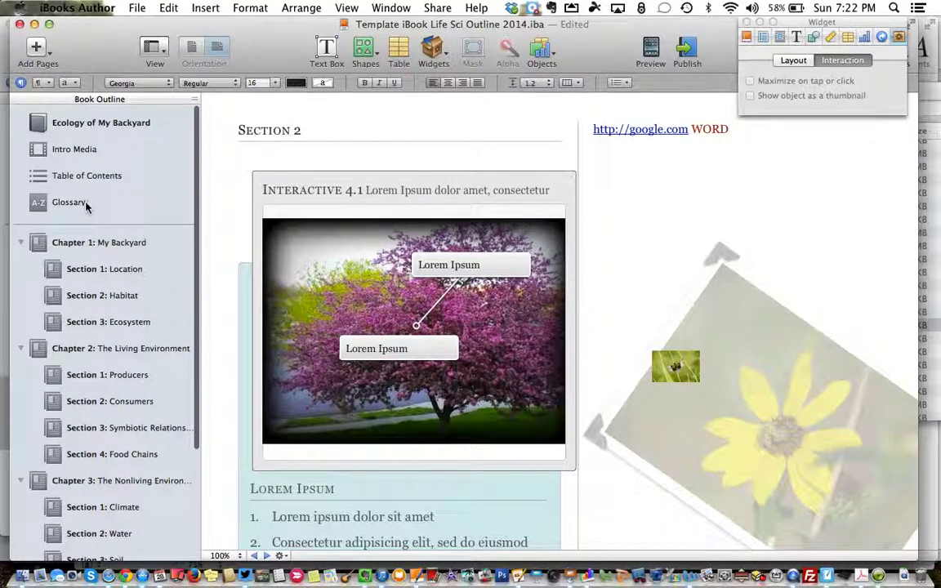
left_click(108, 271)
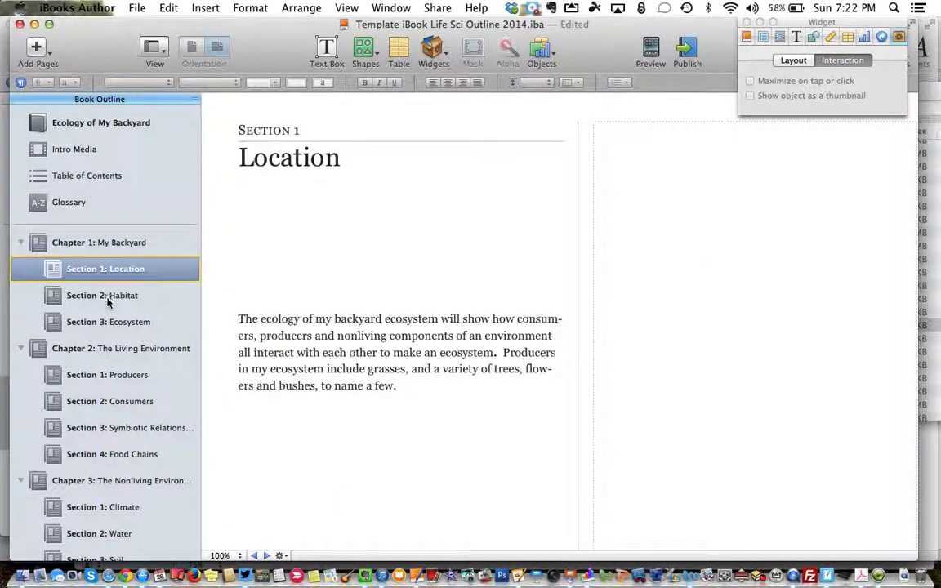
left_click(123, 374)
left_click(120, 349)
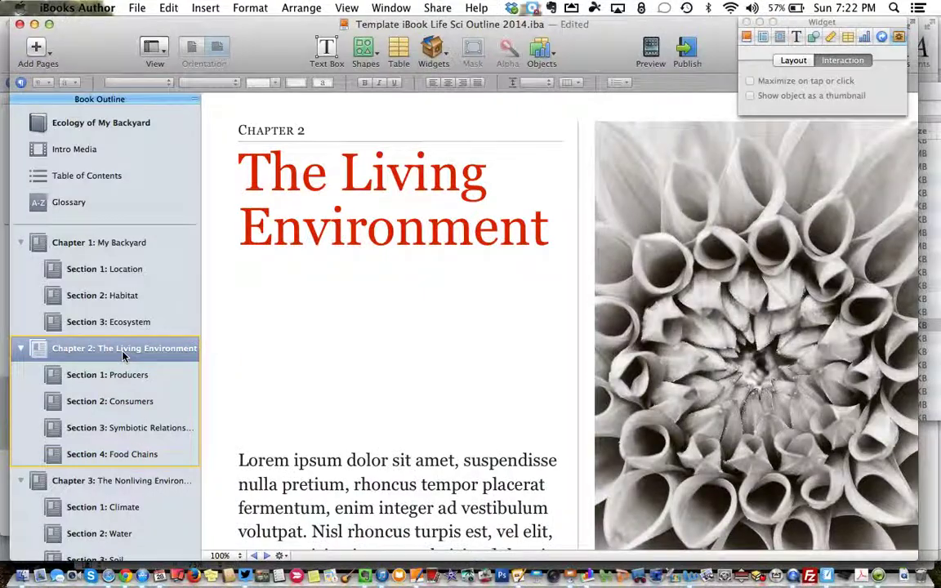
left_click(114, 266)
left_click(115, 244)
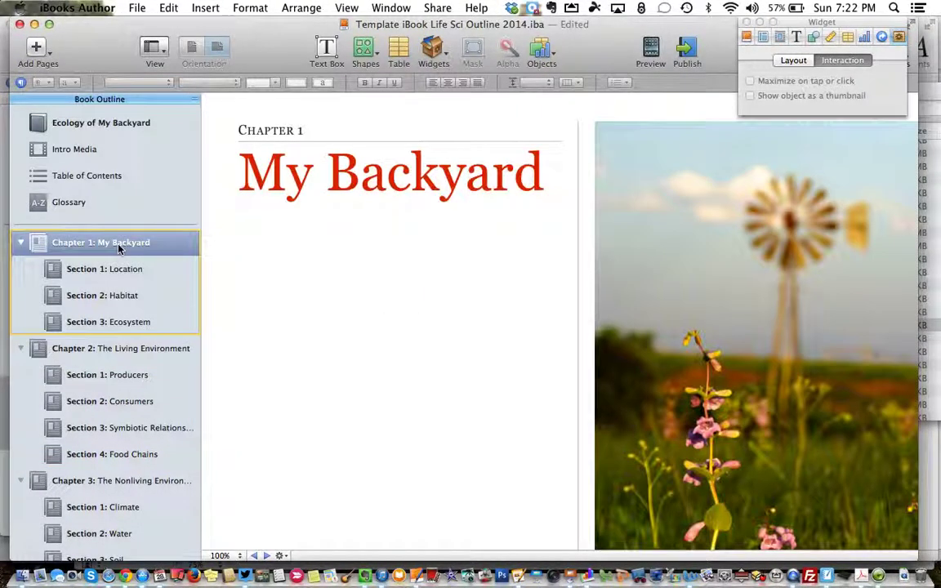
left_click(118, 270)
left_click(371, 331)
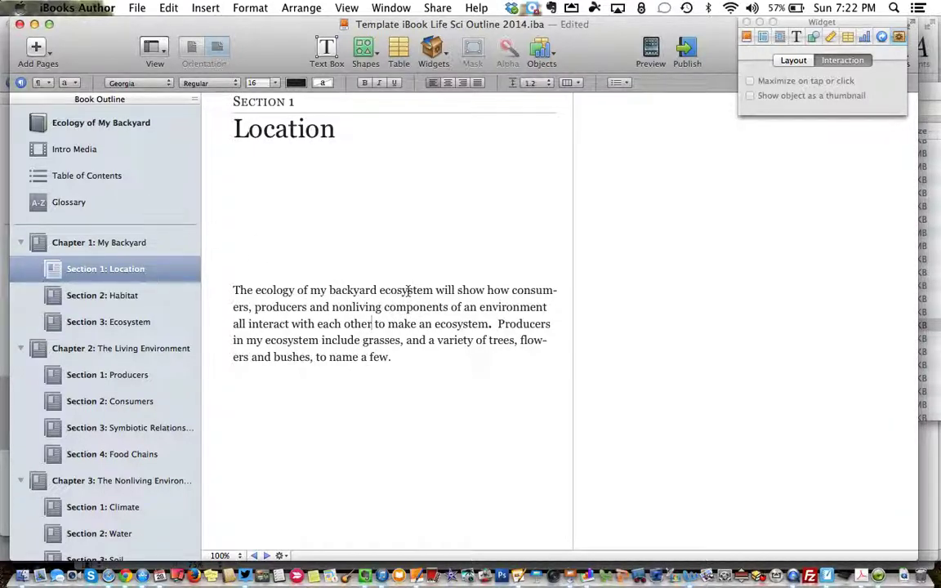
Create a glossary term from the word 'consumers' on the Location page
double_click(407, 290)
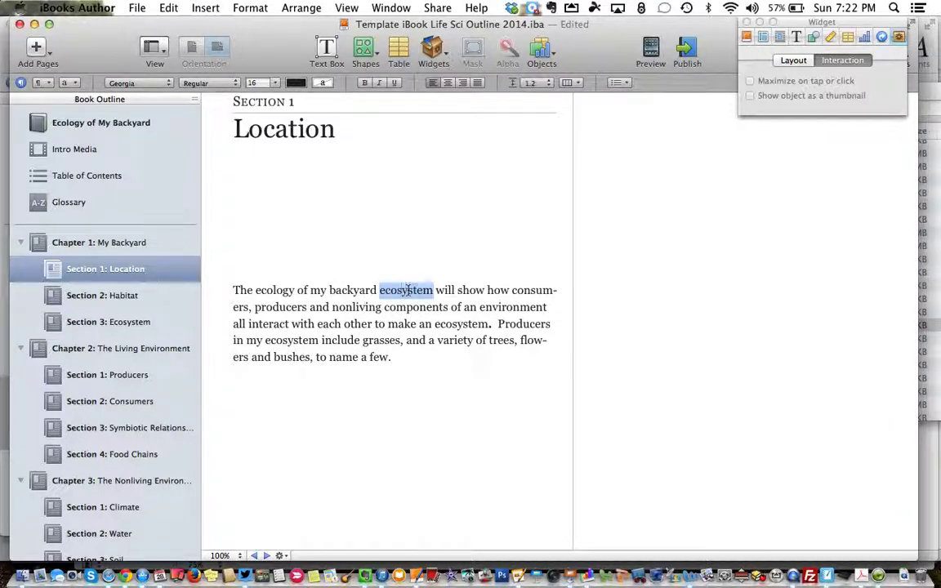
double_click(540, 292)
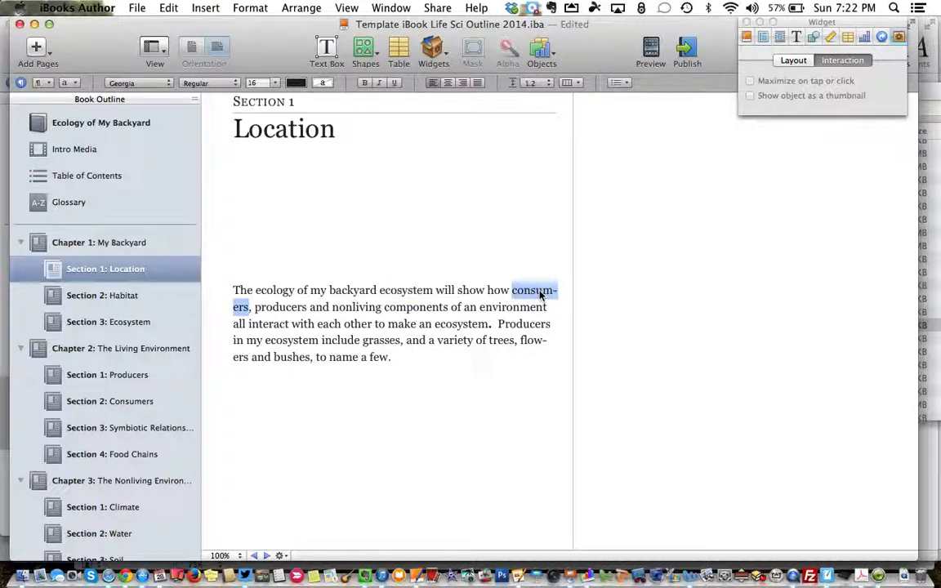
right_click(540, 292)
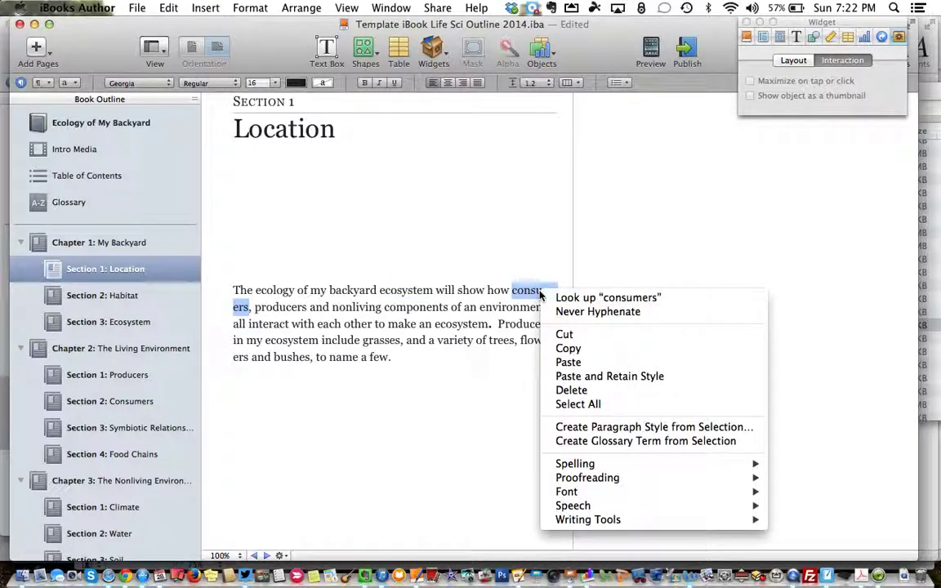
left_click(581, 442)
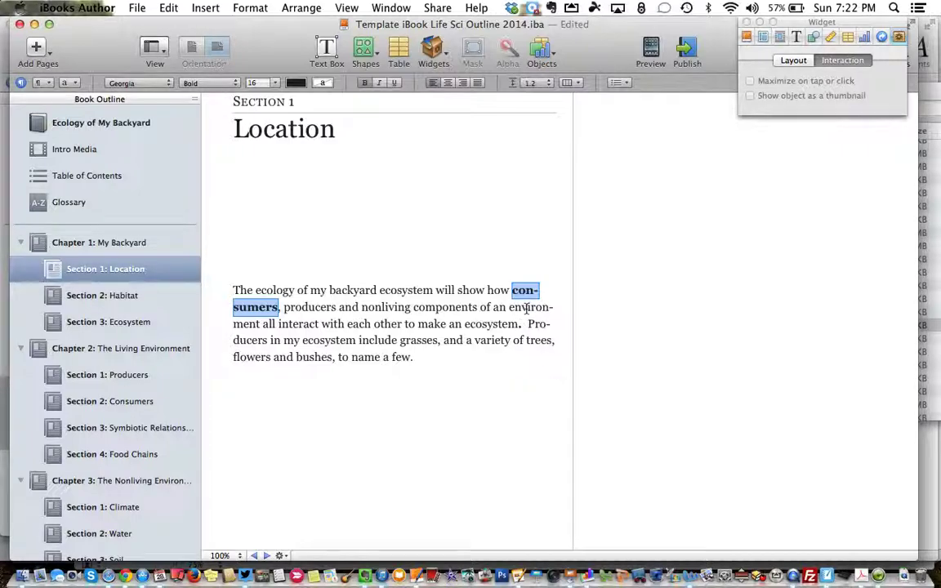
Define Consumers in the Glossary as 'Something that eats something else', then return to Location
left_click(117, 208)
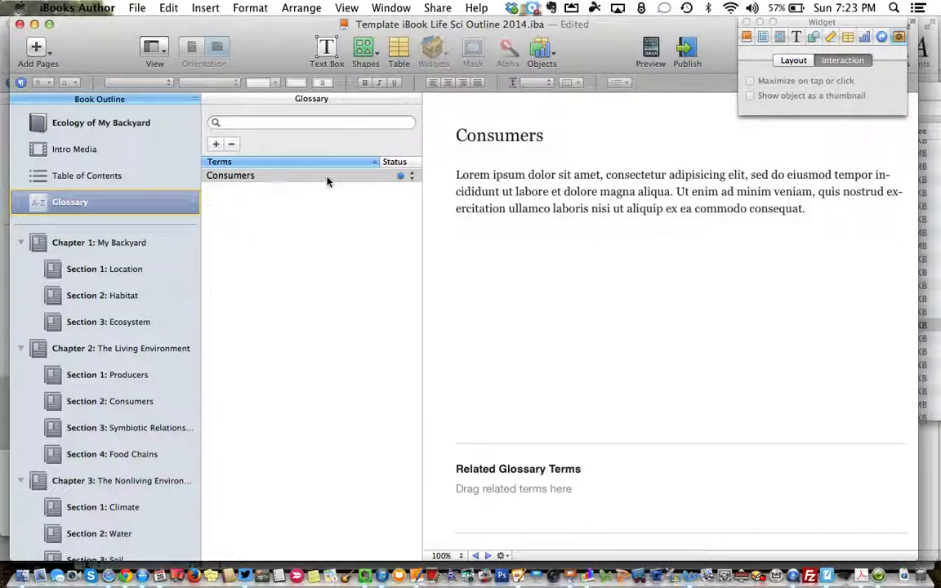
triple_click(626, 189)
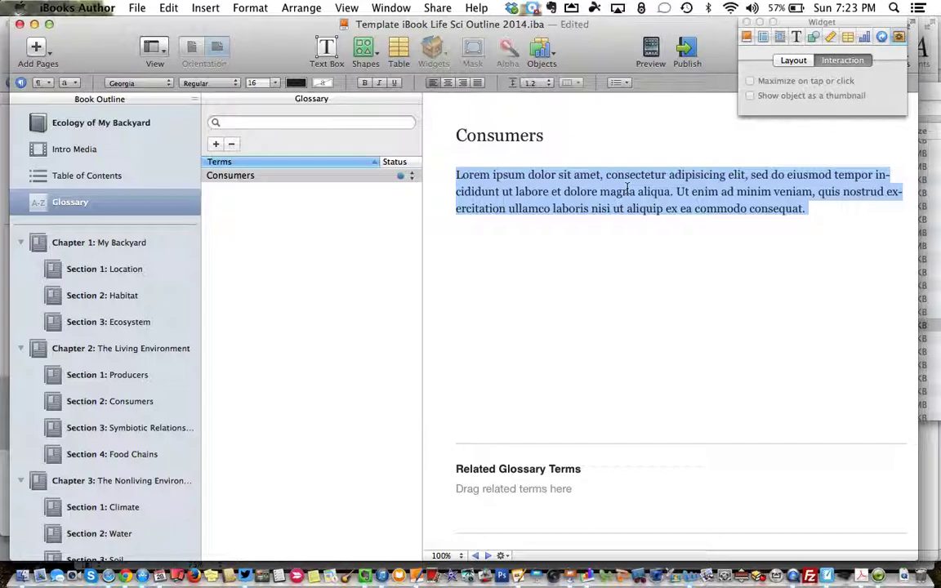
type("Something that e")
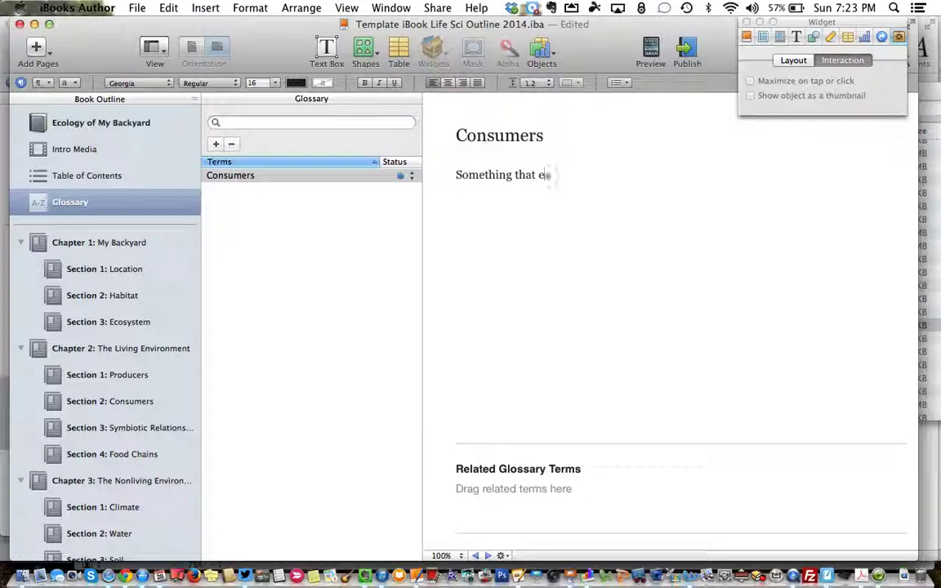
type("something else??")
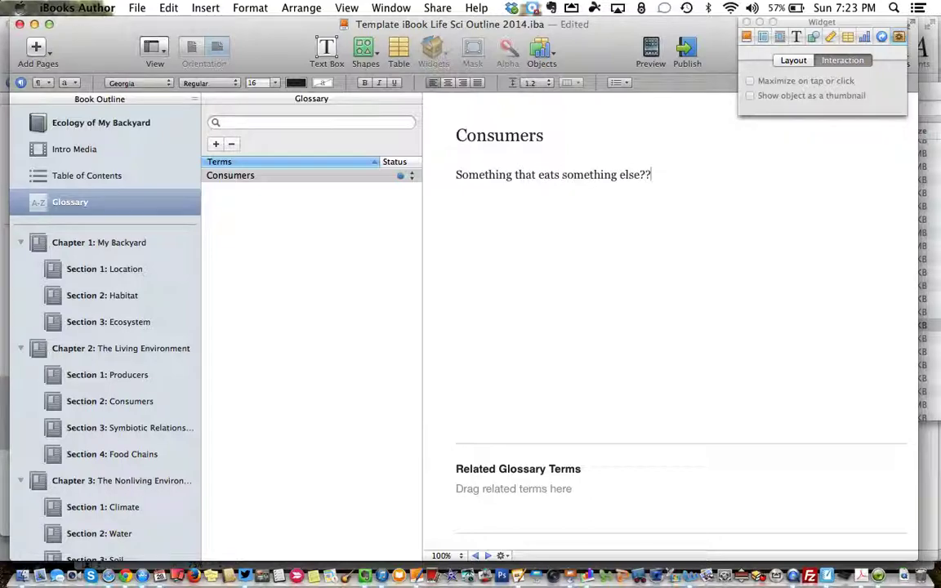
left_click(619, 233)
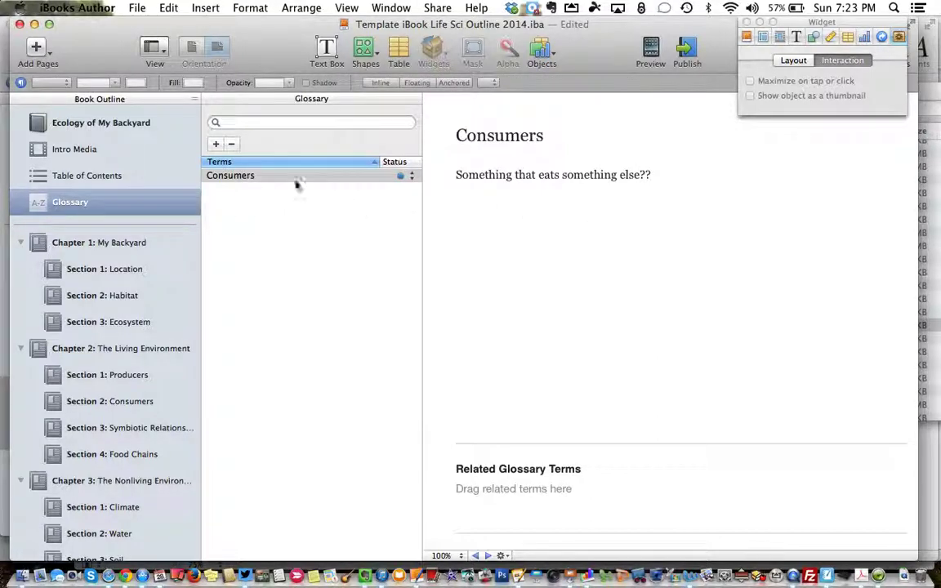
left_click(133, 269)
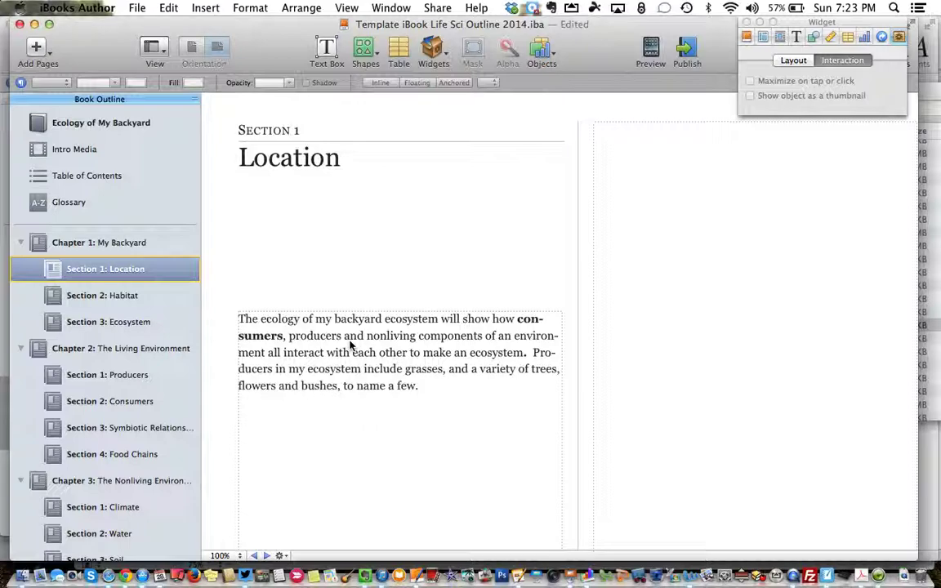
Make 'producers' a glossary term with the placeholder definition 'definition'
double_click(326, 335)
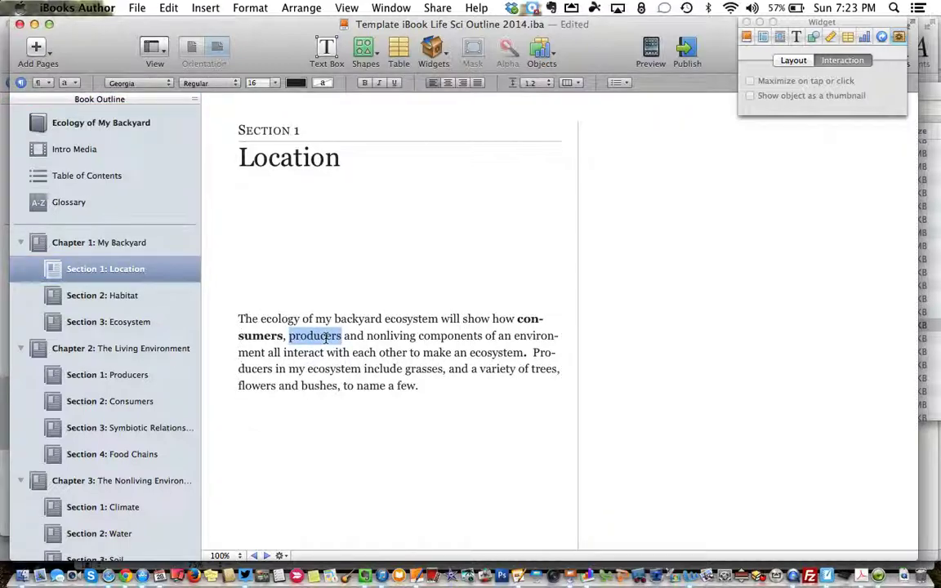
right_click(326, 337)
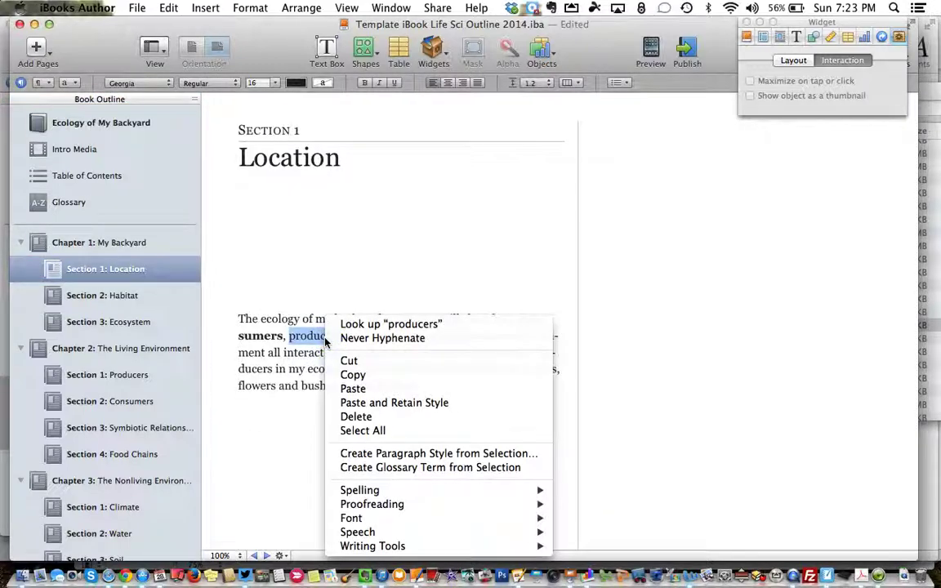
left_click(378, 468)
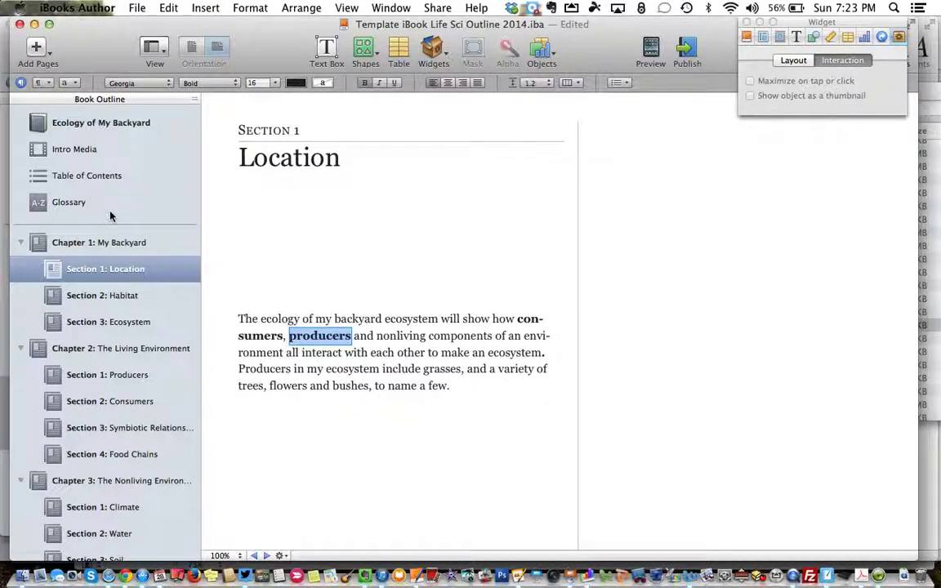
left_click(82, 203)
triple_click(524, 204)
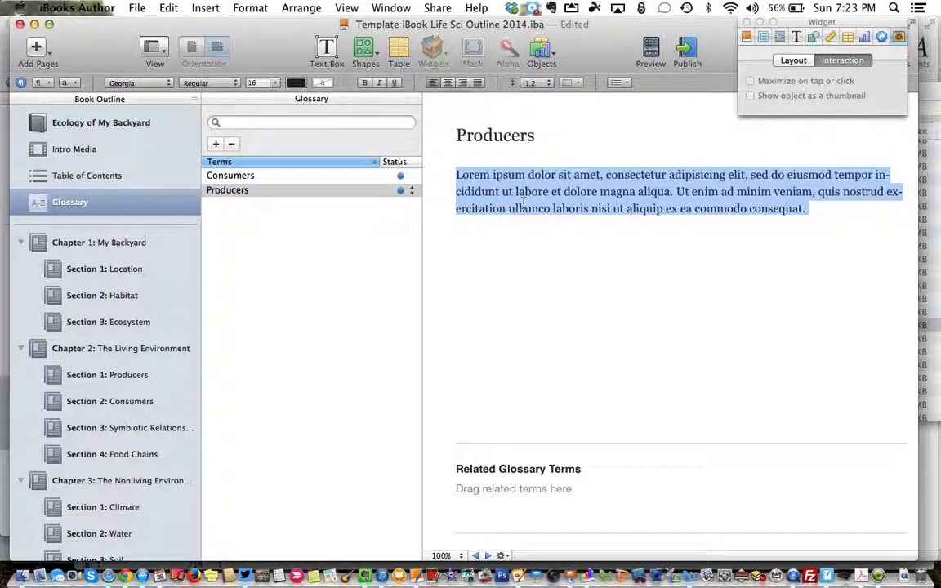
type("definition")
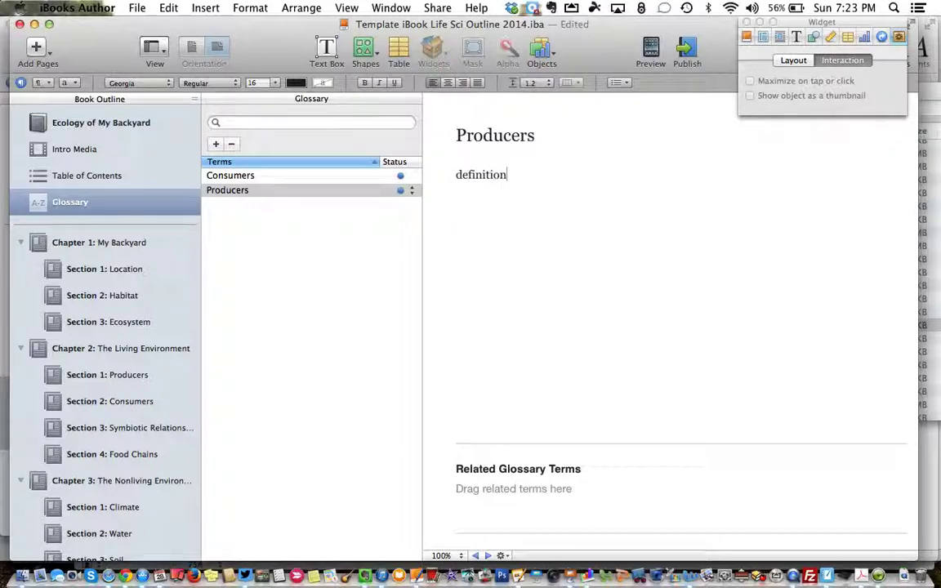
Return to the Location page, then bring up the Table of Contents pages
left_click(116, 275)
scroll(118, 246, "down", 3)
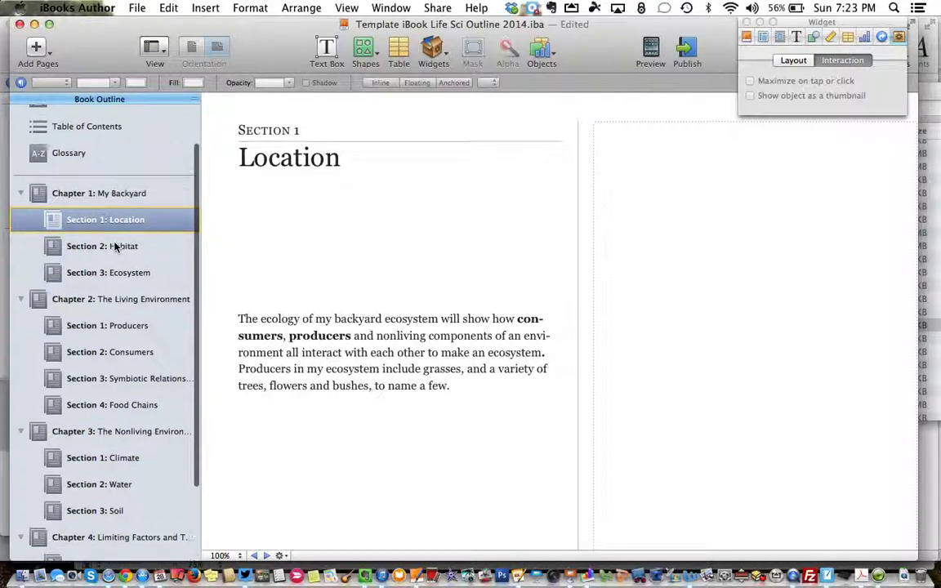
scroll(115, 247, "up", 3)
left_click(92, 175)
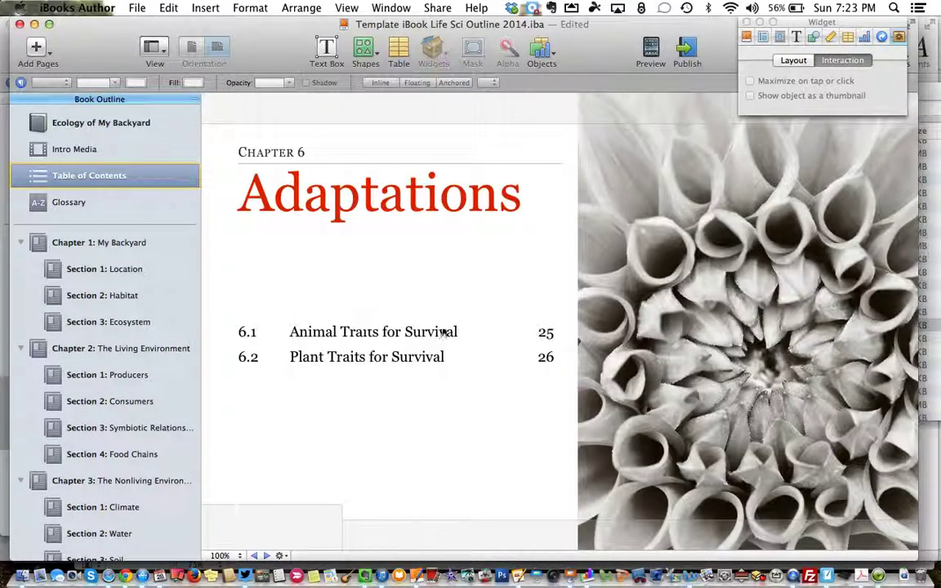
scroll(490, 323, "right", 2)
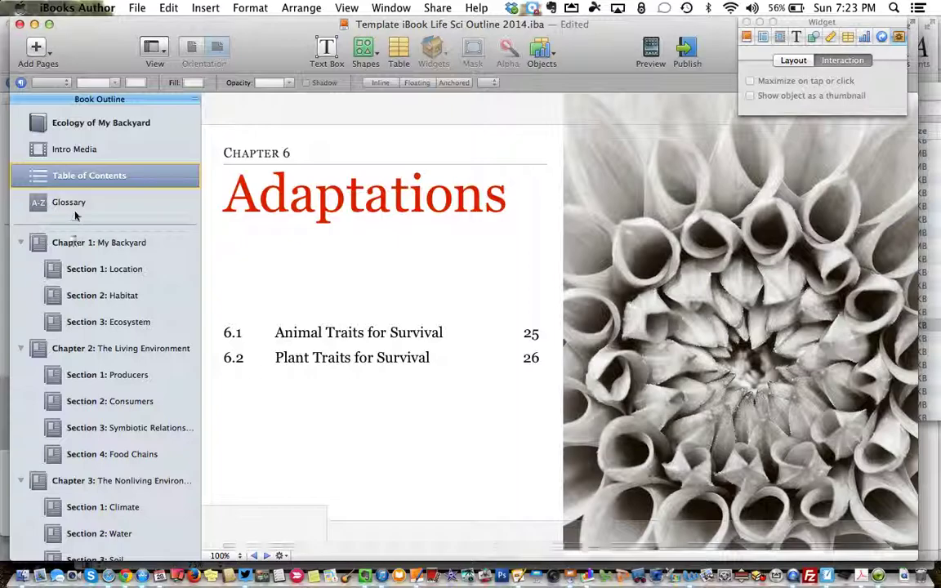
Page to the Chapter 4 contents page and move its long title box onto the photo
scroll(441, 425, "down", 3)
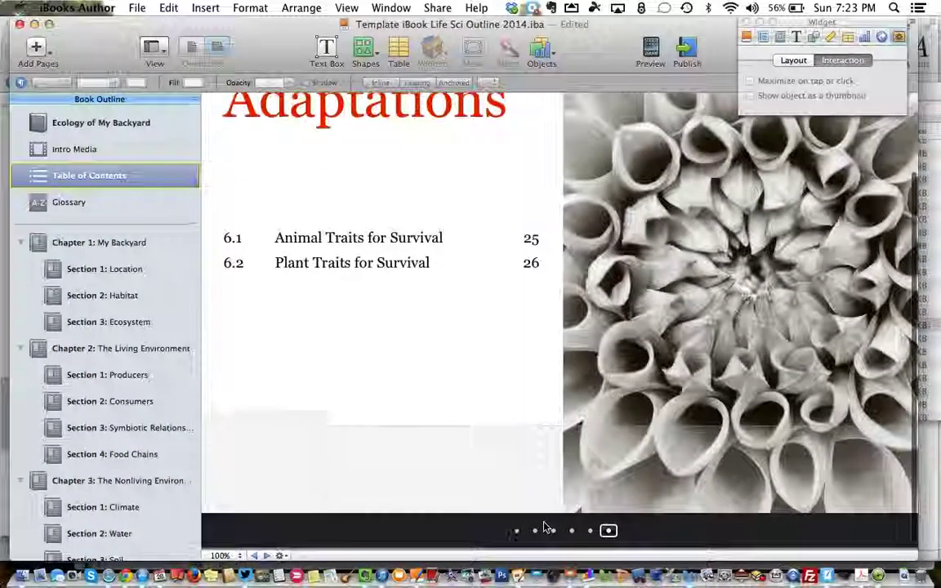
left_click(535, 531)
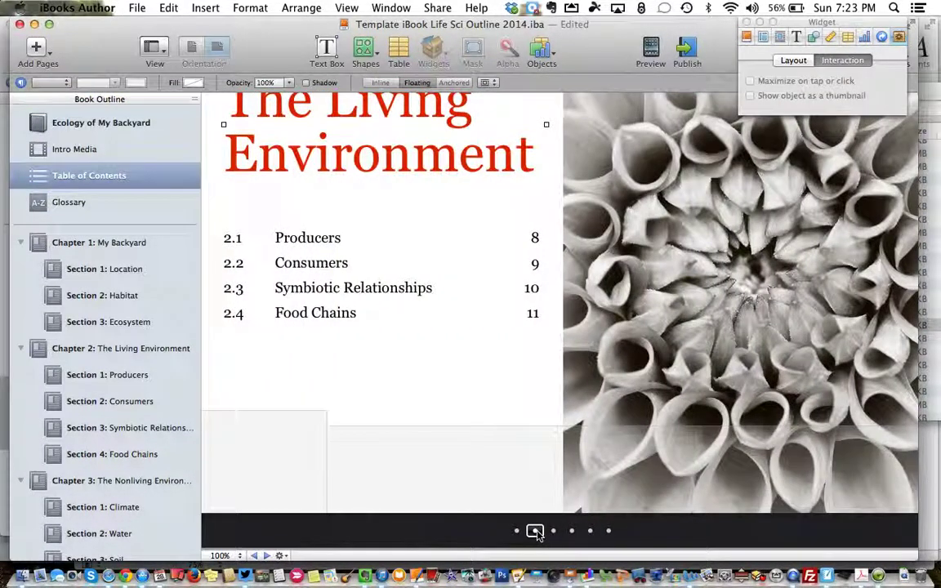
left_click(553, 531)
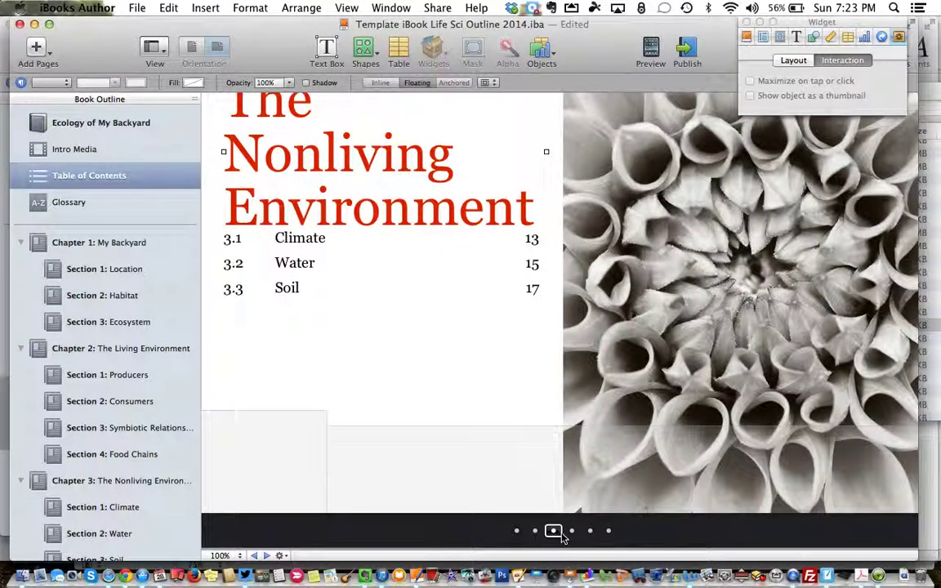
left_click(572, 531)
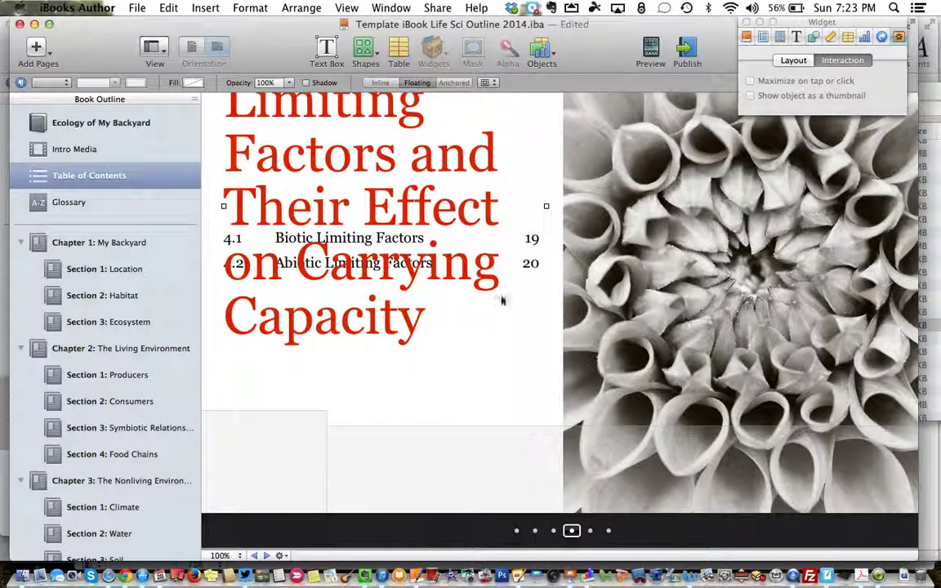
mouse_move(405, 235)
left_mouse_down()
mouse_move(400, 287)
mouse_move(399, 221)
mouse_move(399, 236)
left_mouse_up()
left_click_drag(523, 270, 858, 350)
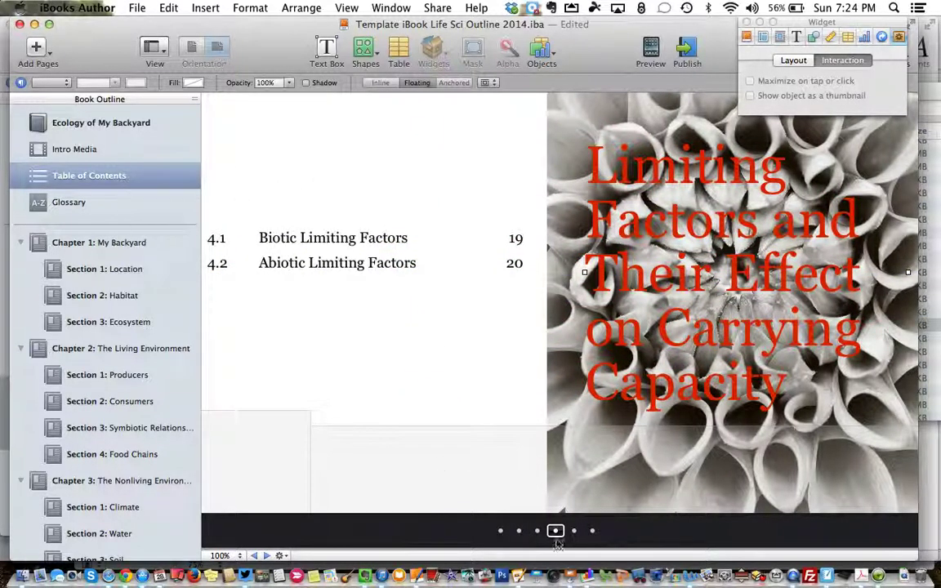
Page through the Chapter 2 and 5 contents pages on to Chapter 6 Adaptations
left_click(521, 532)
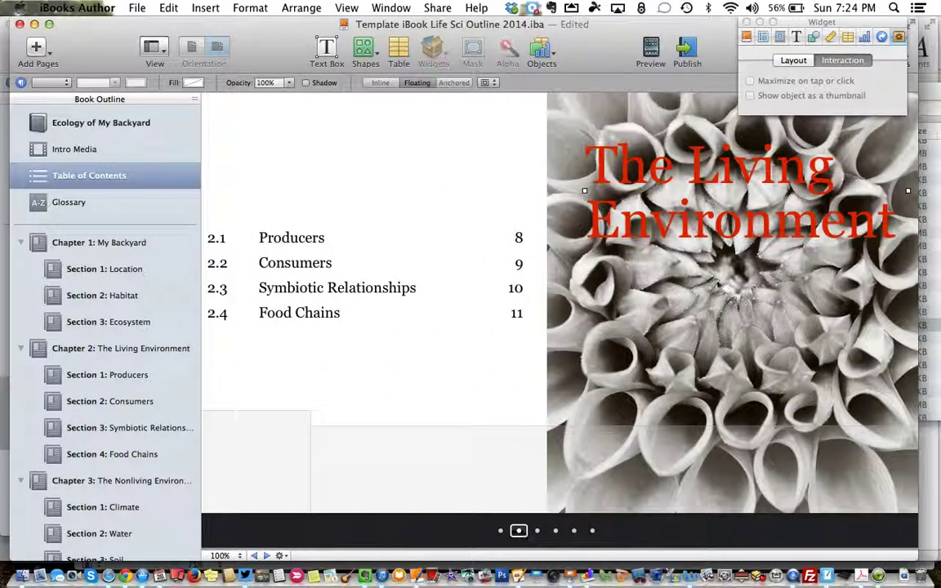
left_click(538, 531)
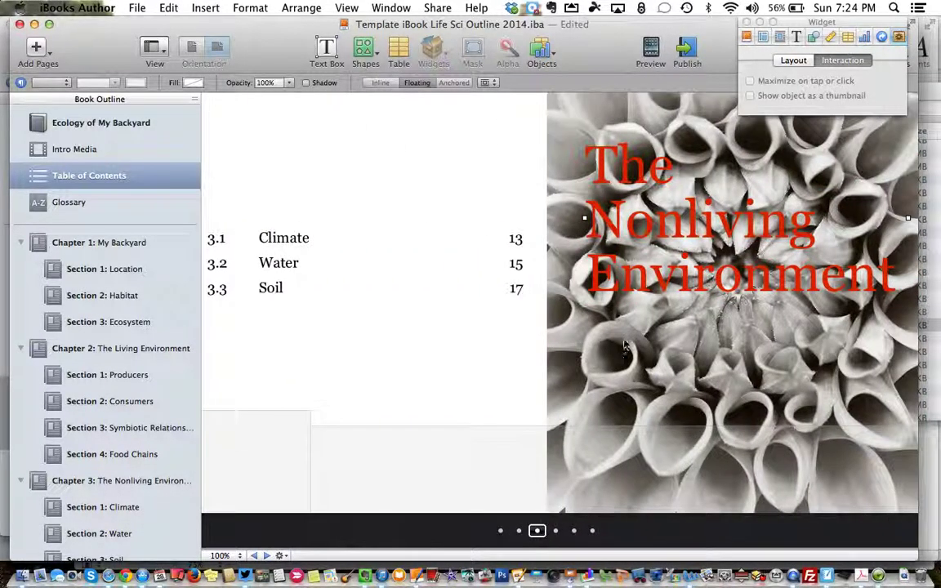
left_click(574, 531)
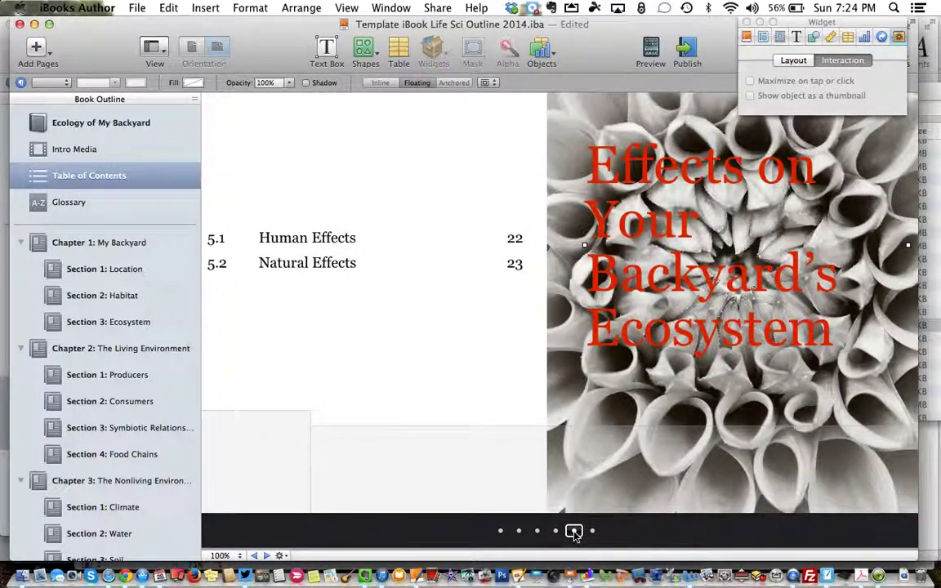
left_click(594, 531)
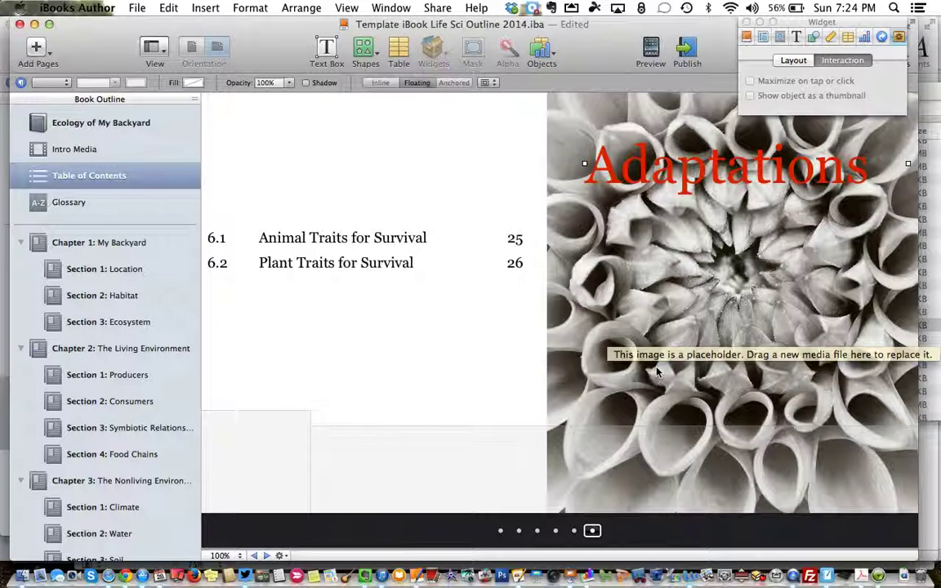
Drag the section list lower, adjust it on the Nonliving Environment page, and end on Adaptations
left_click_drag(345, 231, 361, 457)
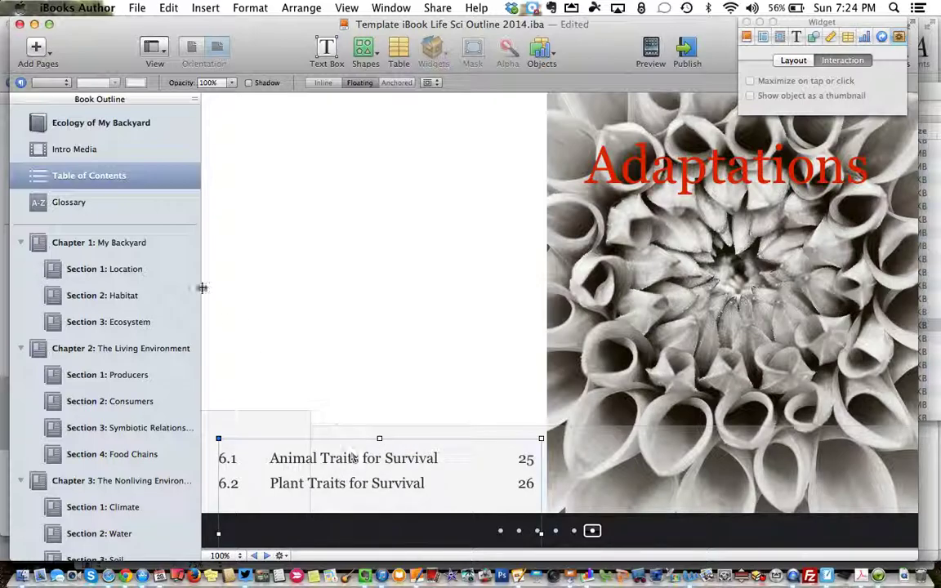
left_click(519, 530)
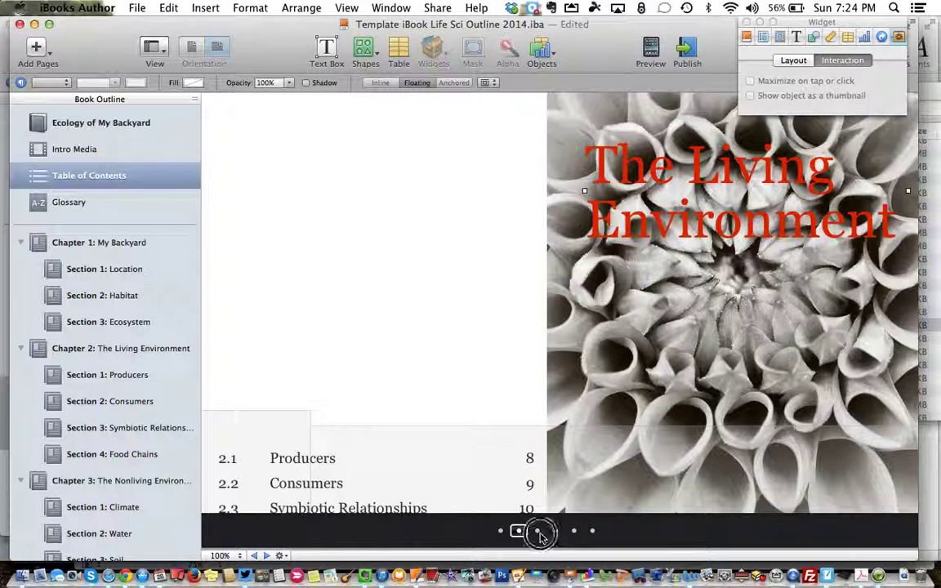
left_click(538, 532)
left_click_drag(424, 461, 423, 361)
left_click(556, 531)
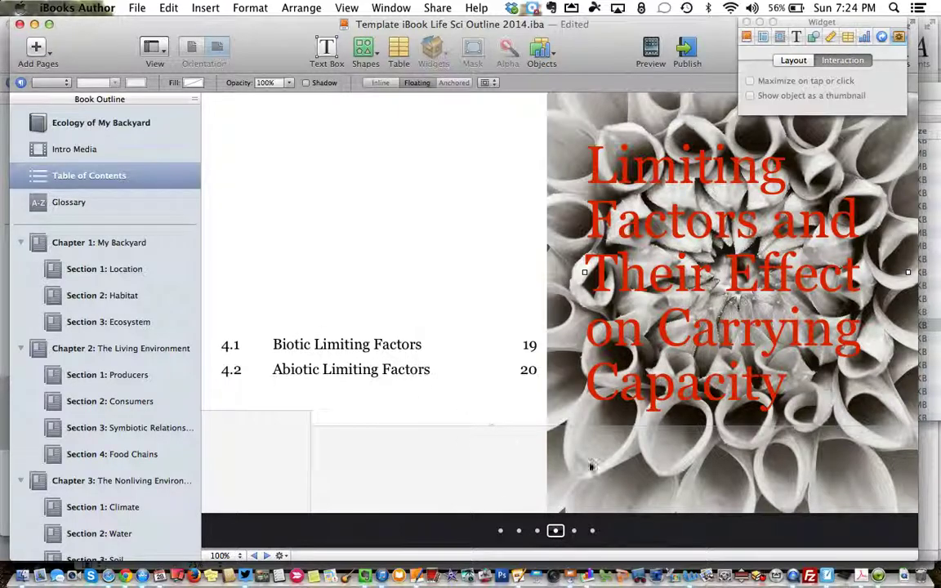
left_click(574, 531)
left_click(592, 531)
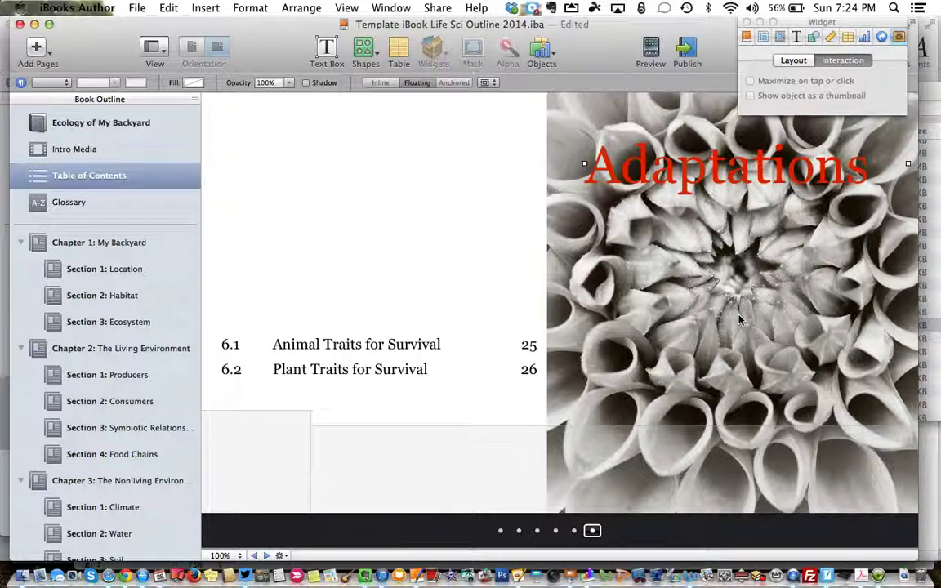
Review the Chapter 1 opener, table of contents, title page, intro media and glossary
left_click(124, 245)
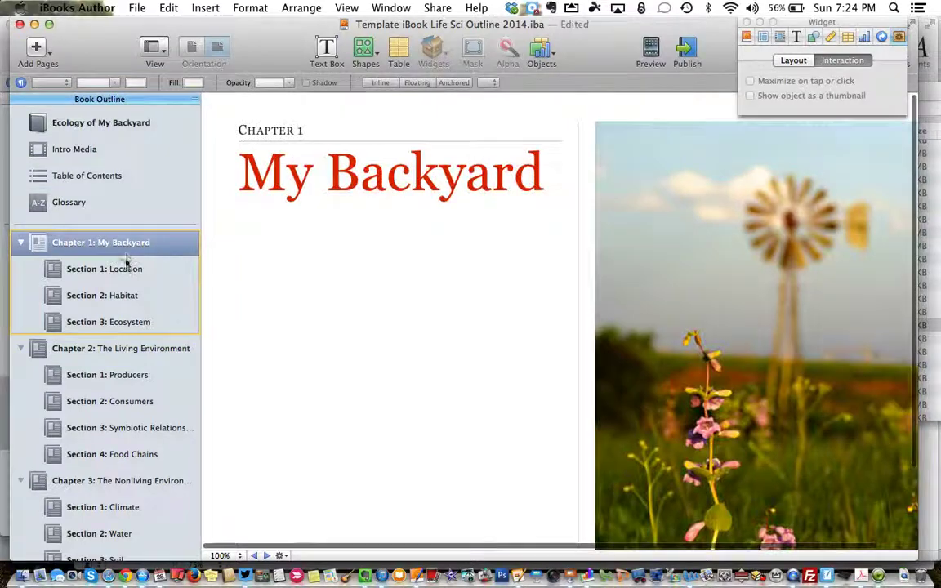
left_click(125, 270)
left_click(121, 243)
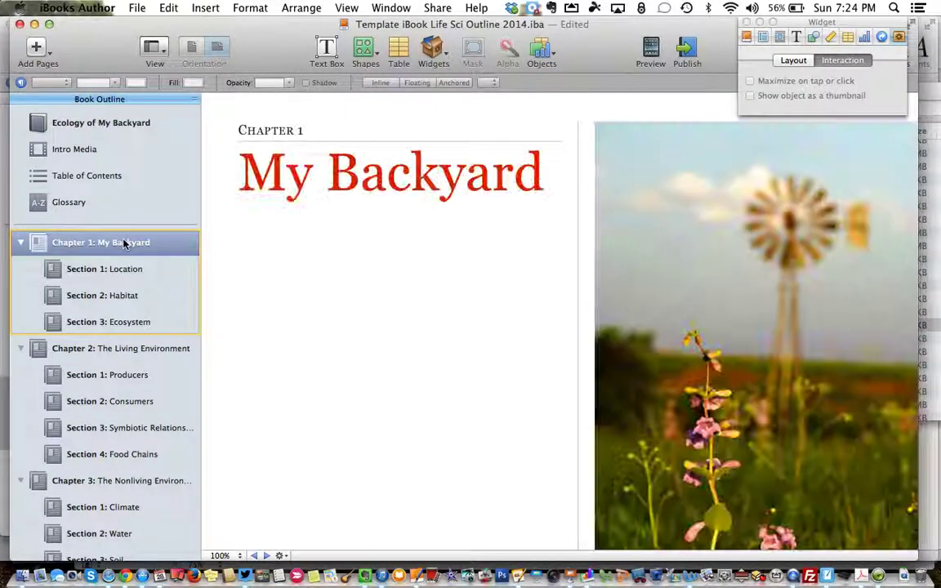
left_click(790, 338)
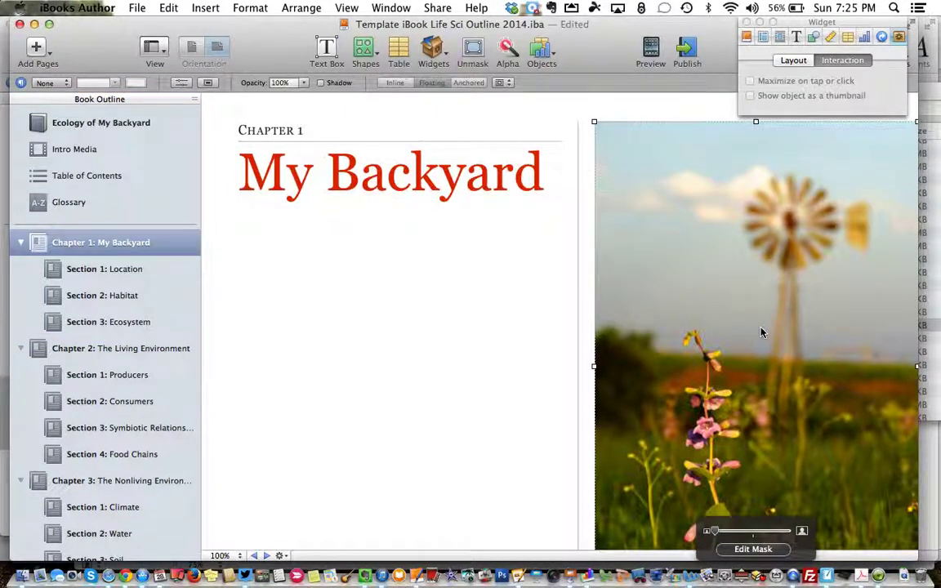
left_click(82, 174)
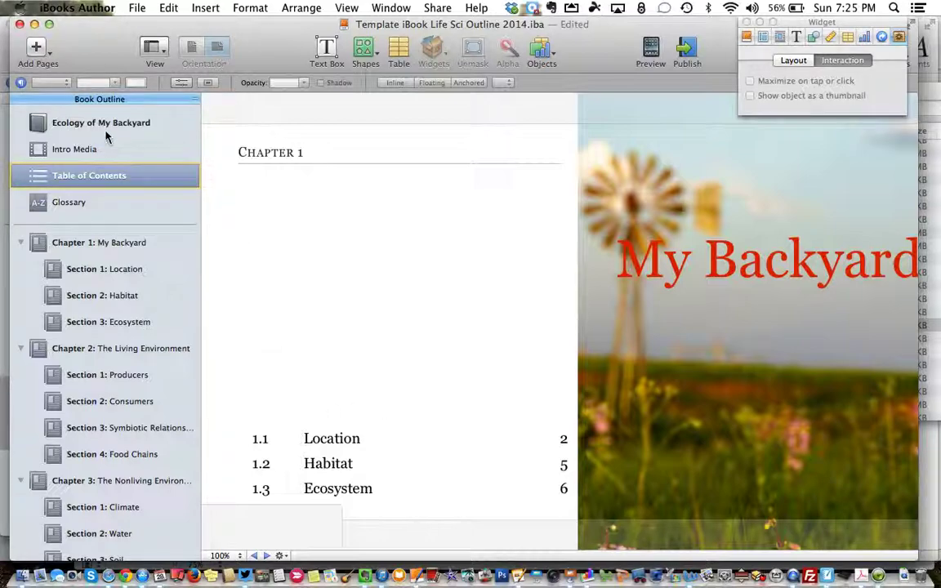
left_click(134, 127)
left_click(82, 148)
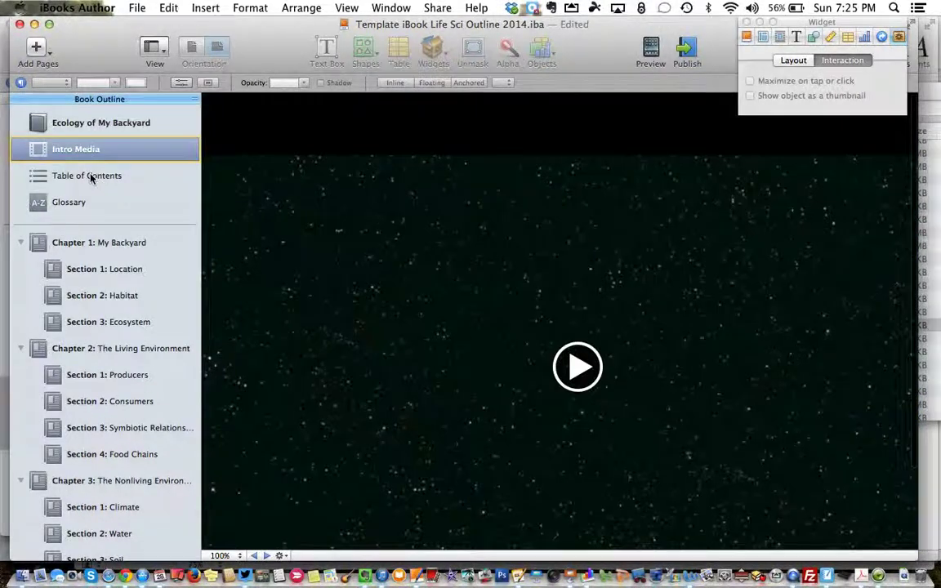
left_click(82, 175)
left_click(82, 201)
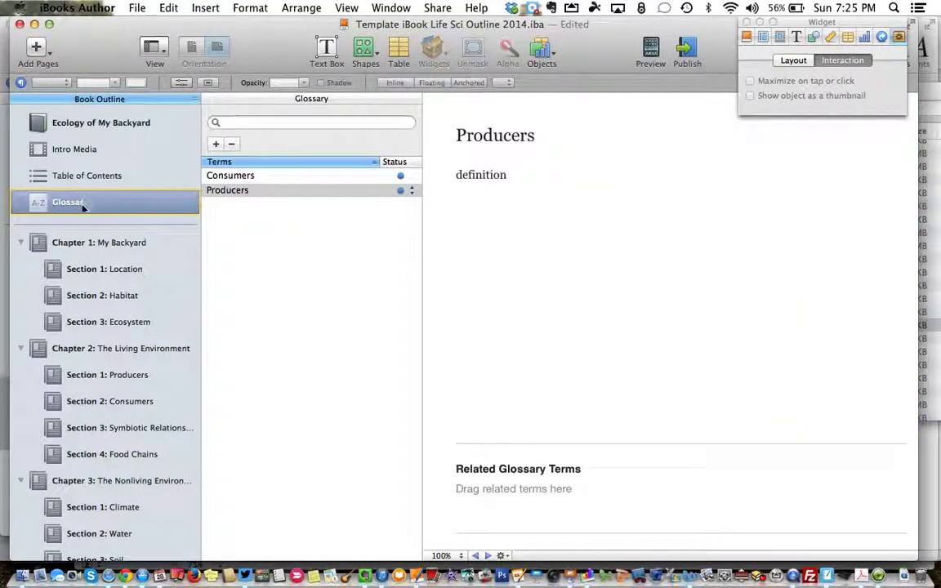
Step through Chapter 1's Location and Habitat sections, ending in the Ecosystem body text
left_click(93, 243)
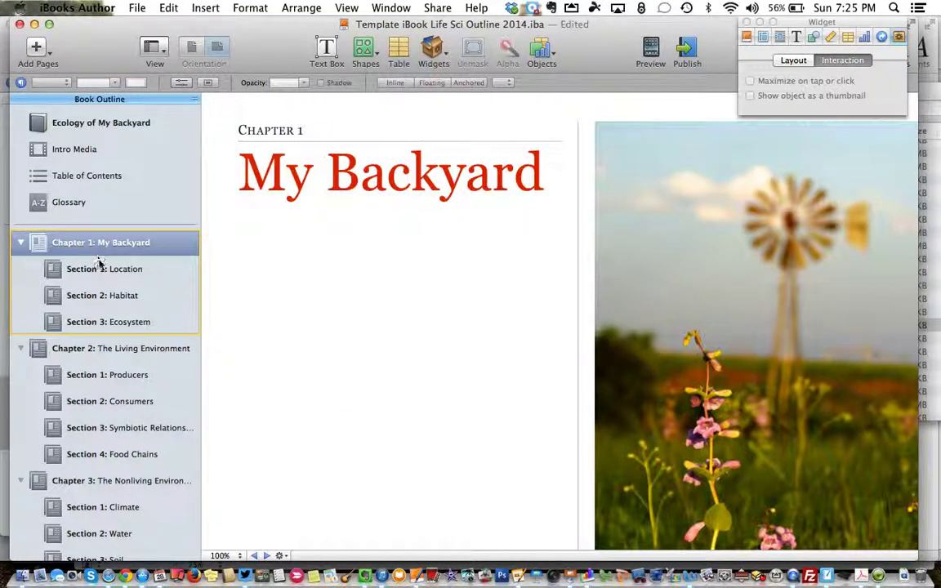
left_click(99, 268)
left_click(110, 296)
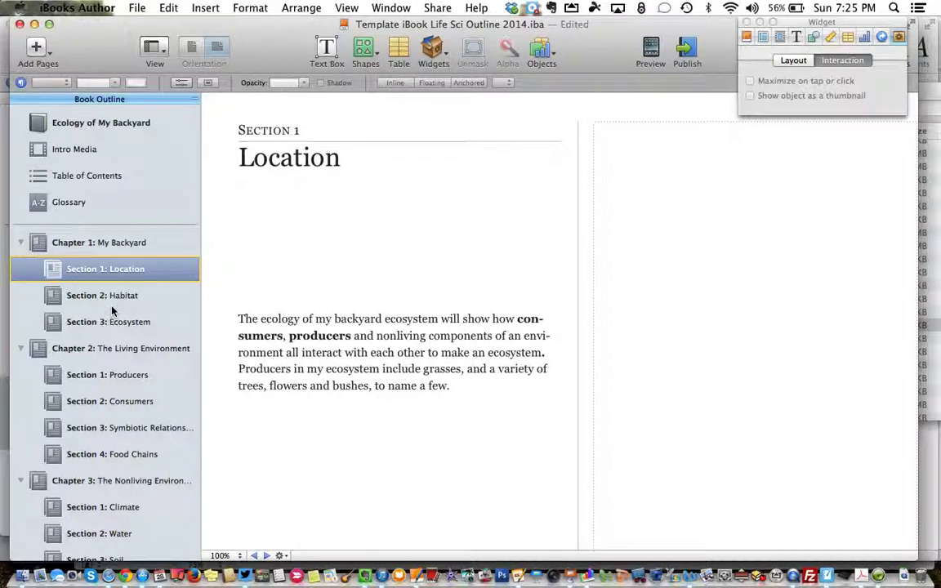
left_click(136, 270)
left_click(131, 324)
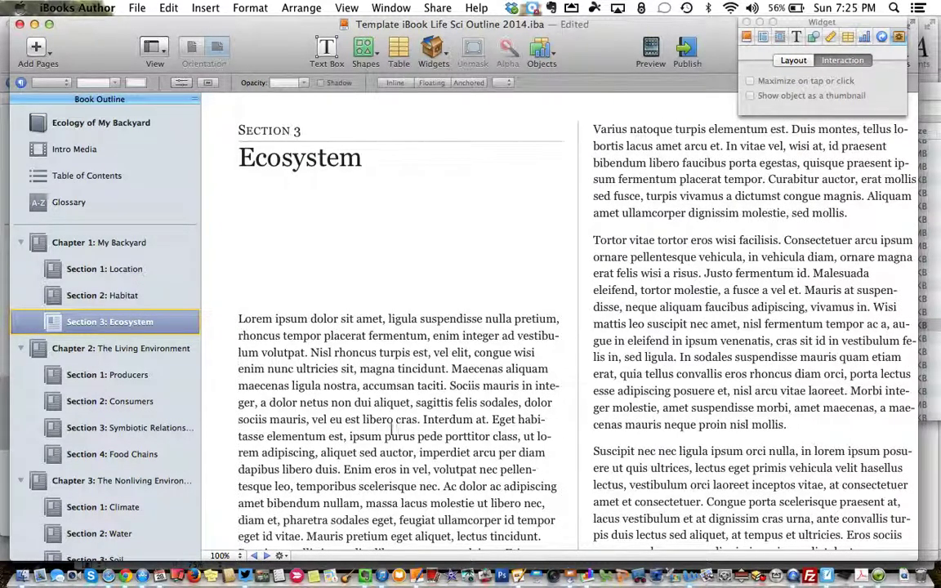
left_click(487, 403)
Scroll to the top of the Book Outline and select the 'Ecology of My Backyard' title item
scroll(123, 360, "down", 3)
scroll(126, 368, "down", 5)
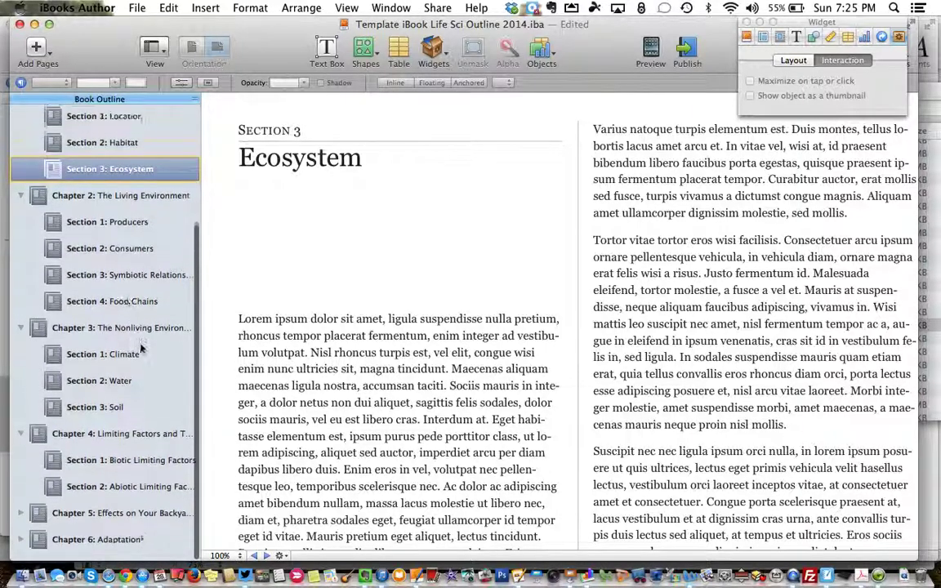
scroll(141, 350, "up", 8)
left_click(98, 122)
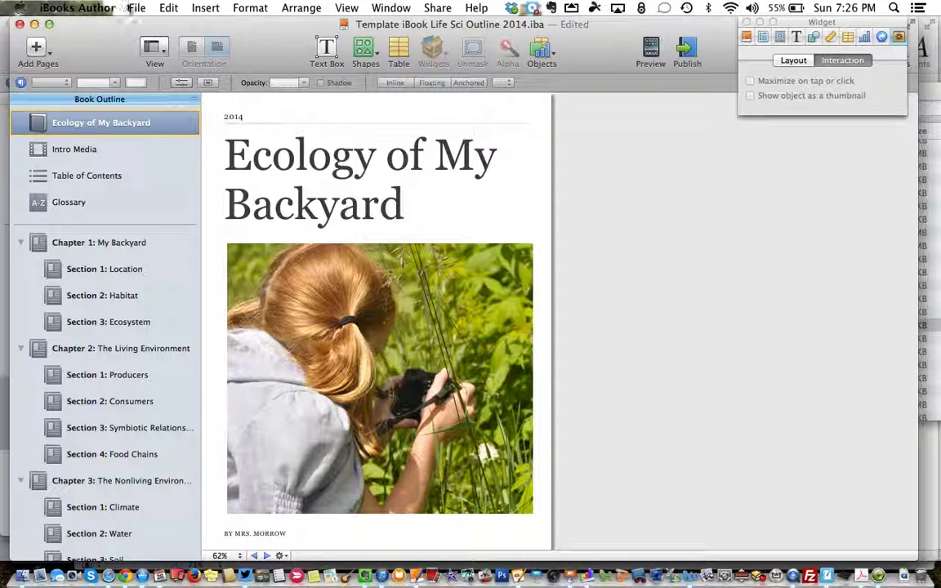
left_click(136, 8)
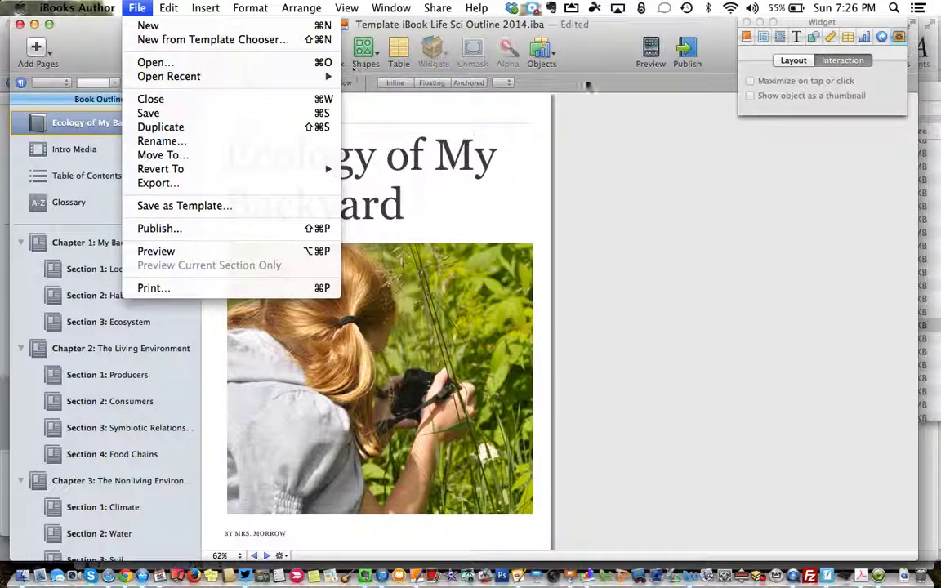
left_click(540, 26)
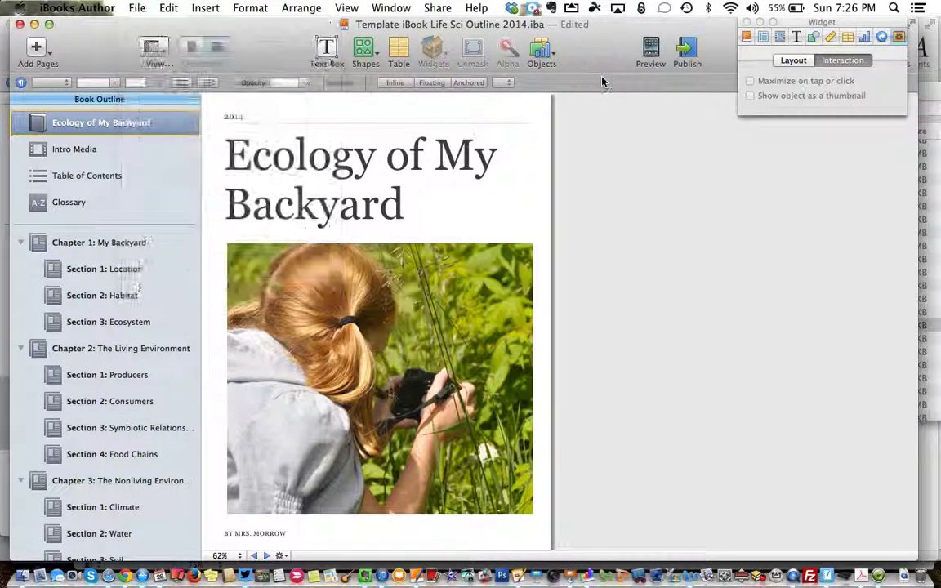
left_click(690, 49)
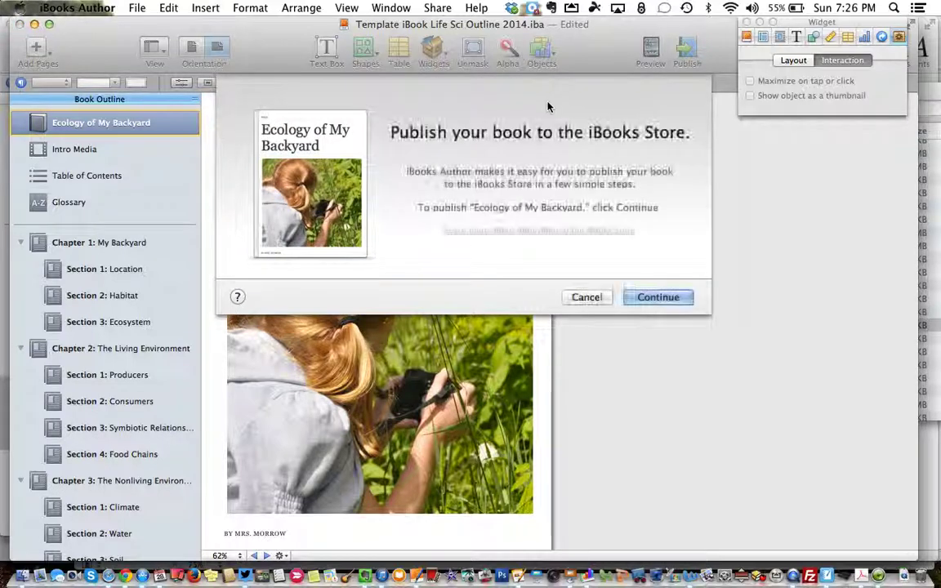
left_click(588, 296)
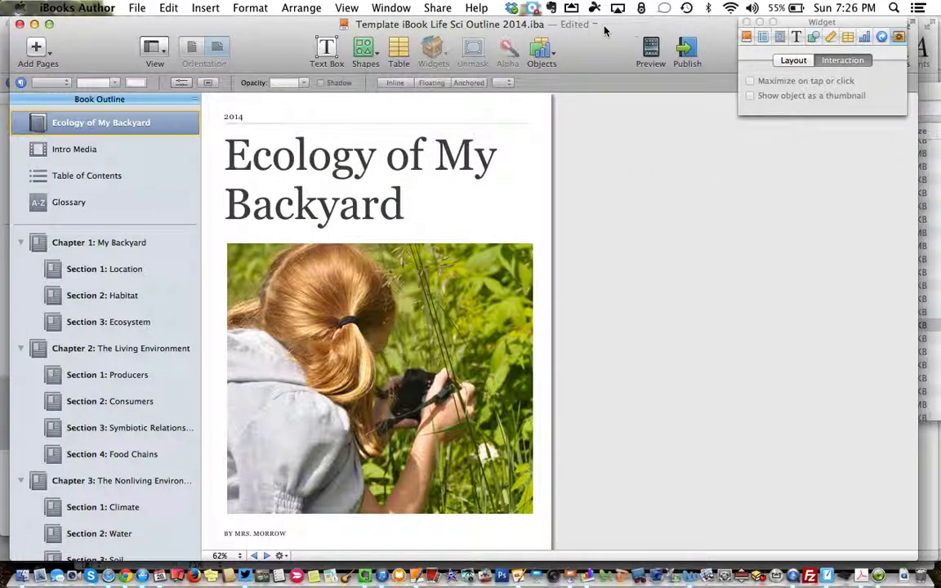
left_click(136, 9)
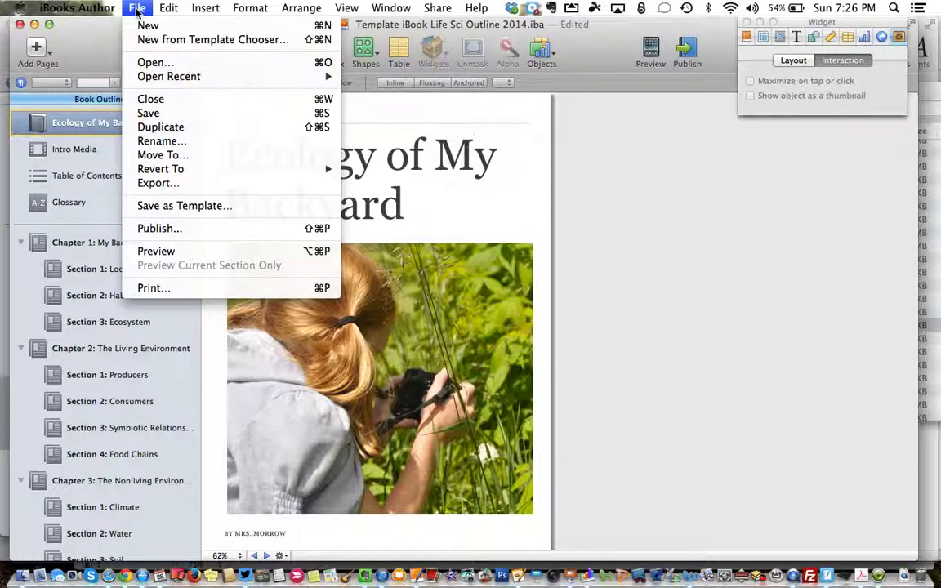
left_click(158, 183)
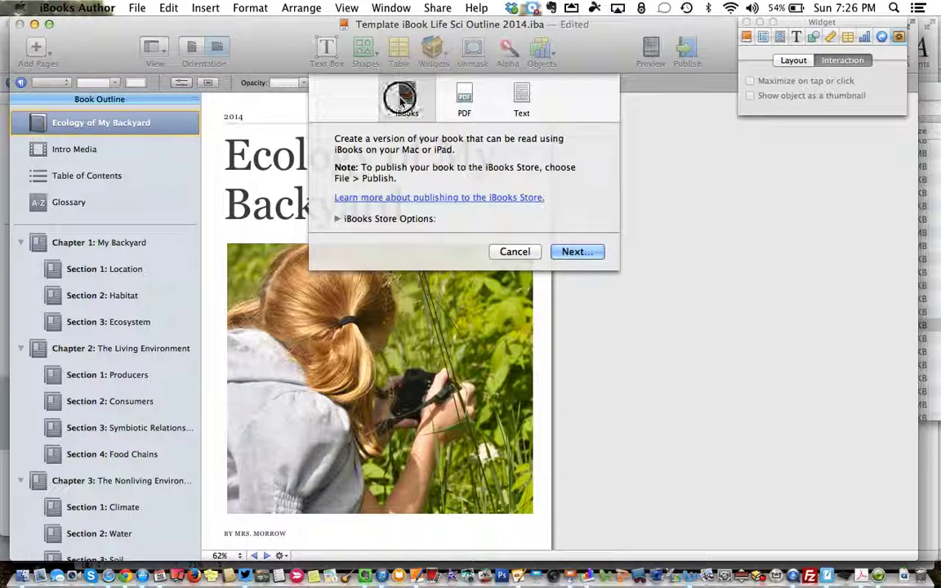
left_click(564, 256)
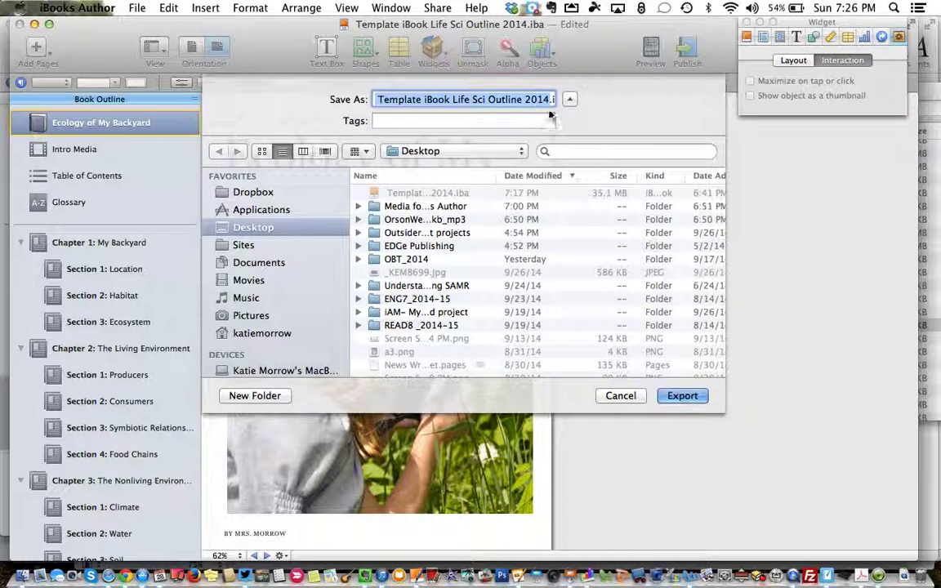
left_click(611, 395)
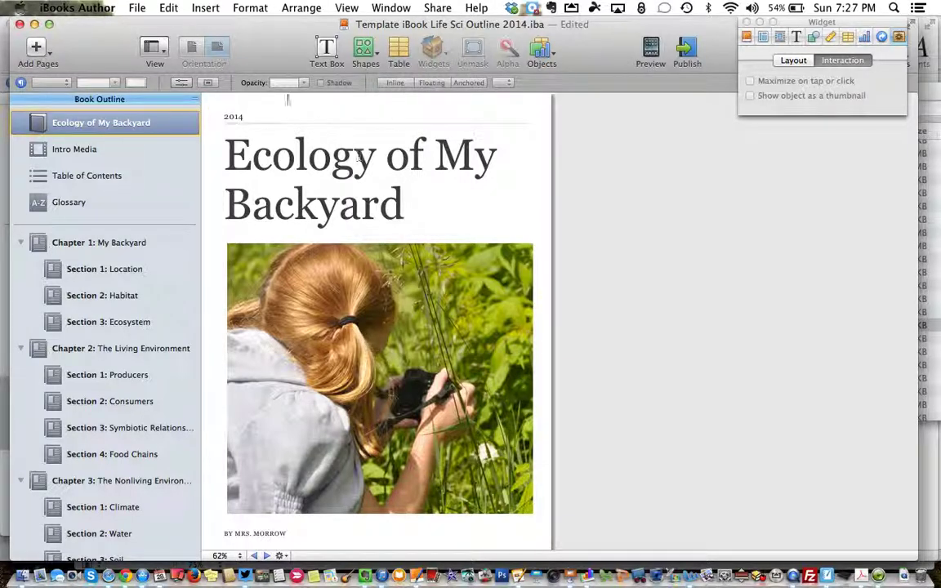
mouse_move(113, 26)
left_mouse_down()
mouse_move(204, 13)
mouse_move(120, 6)
left_mouse_up()
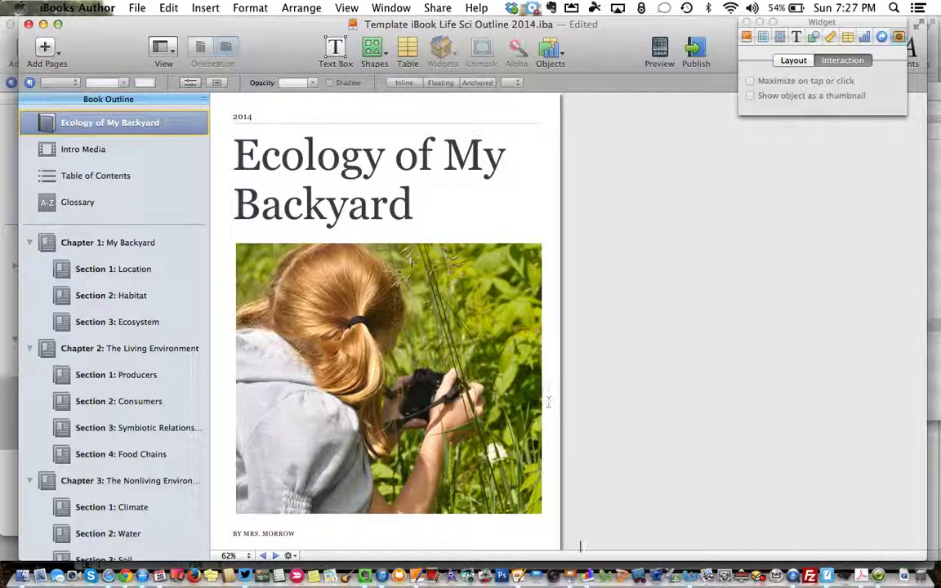